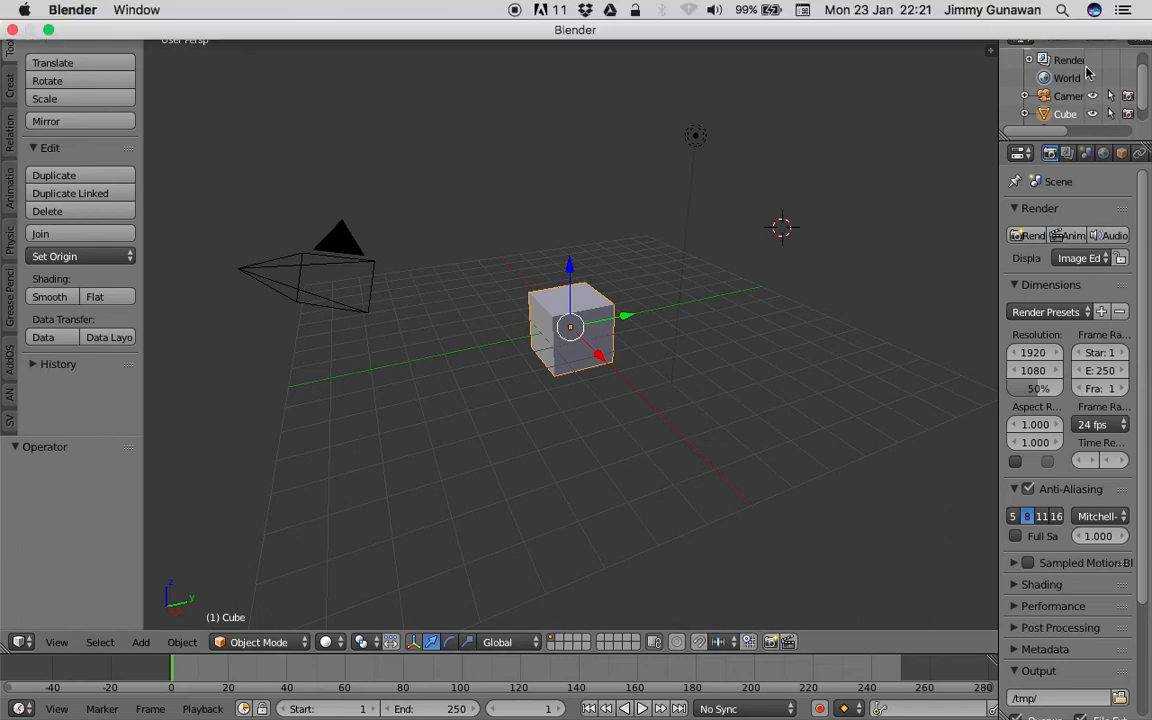
# - Move the lamp and the camera to layer 2 so only the cube stays on the active layer
pyautogui.moveTo(650, 365); pyautogui.dragTo(574, 243, button='middle')
pyautogui.rightClick(633, 214)
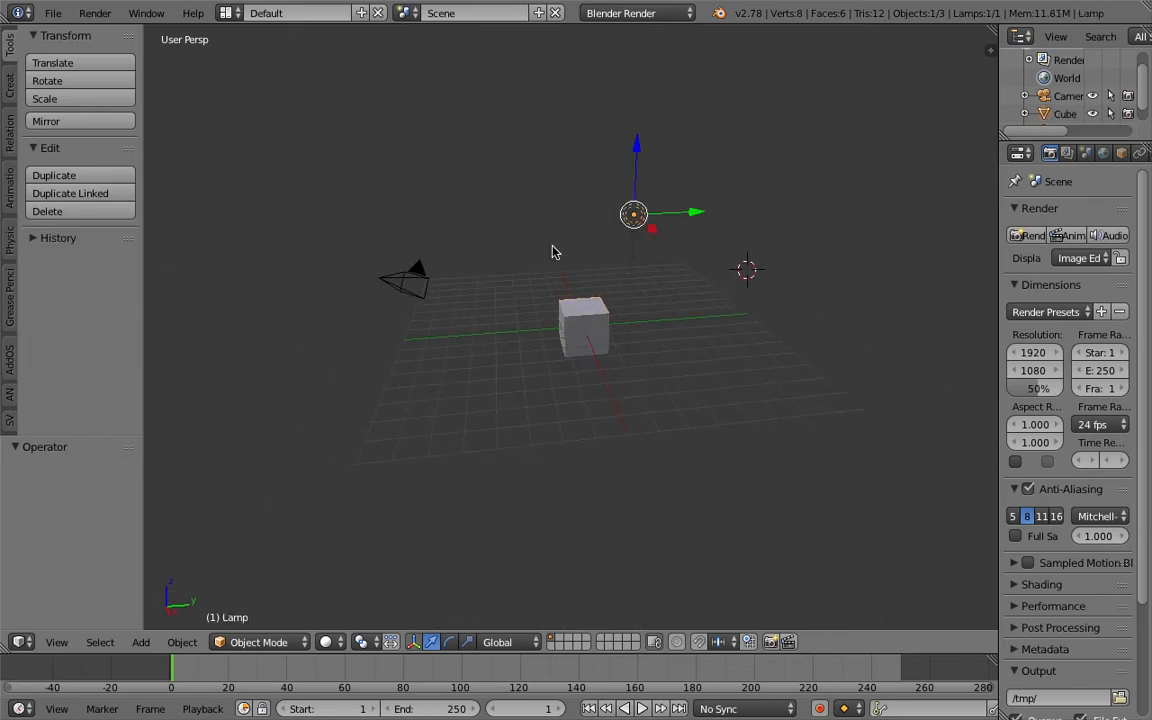
pyautogui.keyDown('shift'); pyautogui.rightClick(418, 280); pyautogui.keyUp('shift')
pyautogui.press('m')
pyautogui.press('2')
pyautogui.click(457, 228)
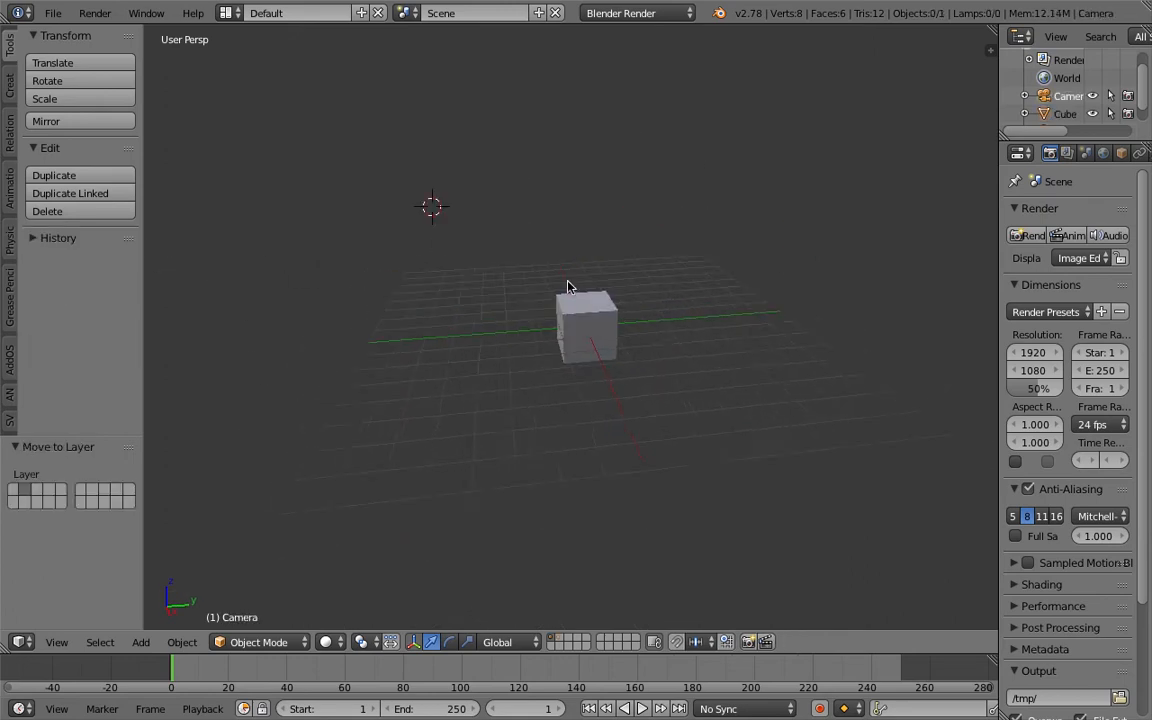
# - Select the cube and widen the outliner and properties area so its settings have more room
pyautogui.scroll(4, 585, 310)
pyautogui.rightClick(600, 328)
pyautogui.moveTo(600, 328); pyautogui.dragTo(553, 277, button='middle')
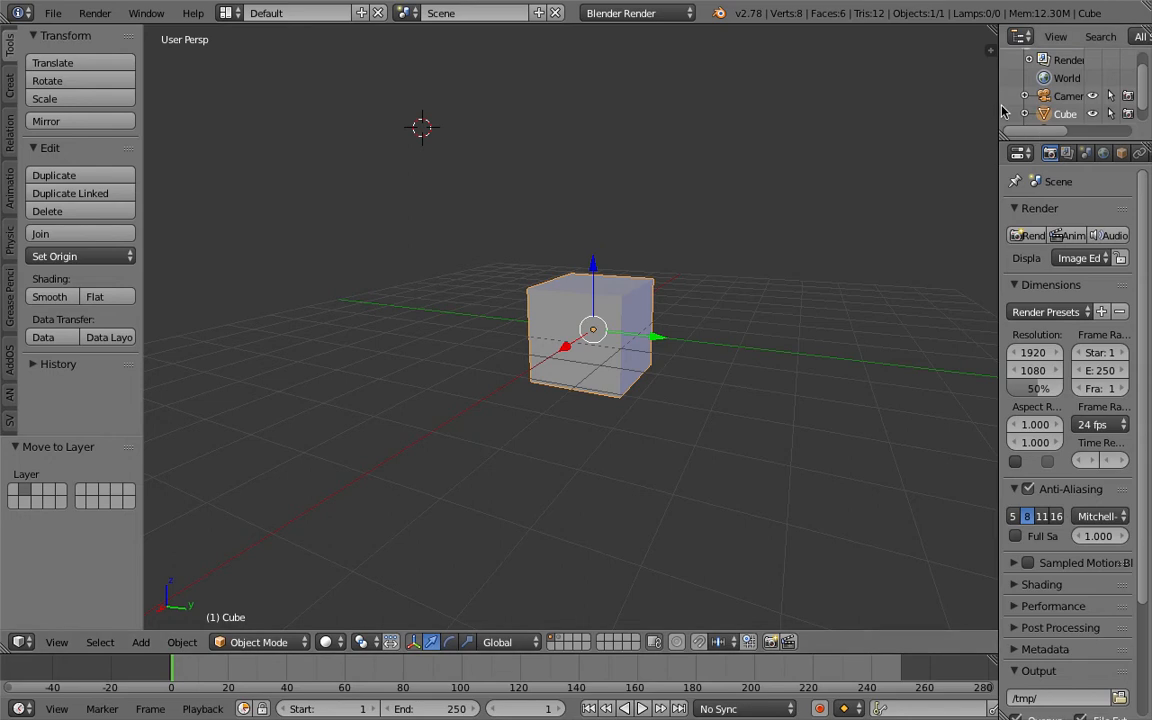
pyautogui.moveTo(999, 110); pyautogui.dragTo(800, 110)
pyautogui.moveTo(716, 197); pyautogui.dragTo(705, 242, button='middle')
pyautogui.keyDown('shift'); pyautogui.moveTo(574, 263); pyautogui.dragTo(527, 310, button='middle'); pyautogui.keyUp('shift')
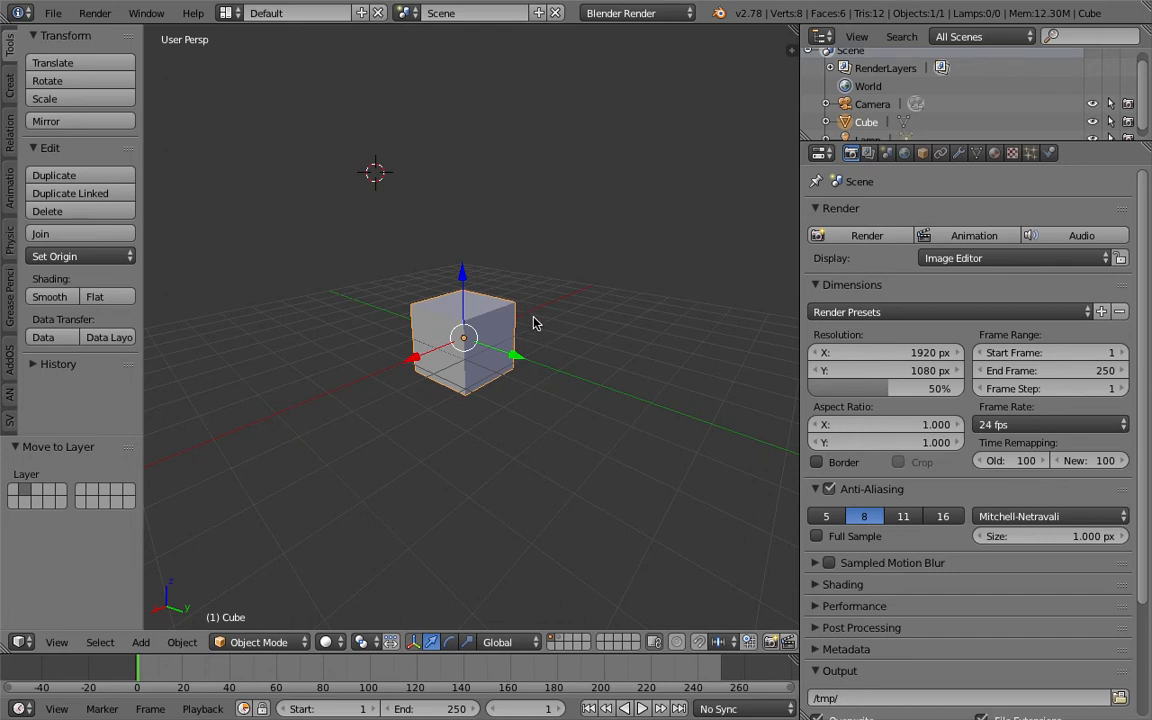
pyautogui.moveTo(539, 331)
pyautogui.mouseDown(button='middle')
pyautogui.moveTo(533, 381)
pyautogui.moveTo(551, 379)
pyautogui.mouseUp(button='middle')
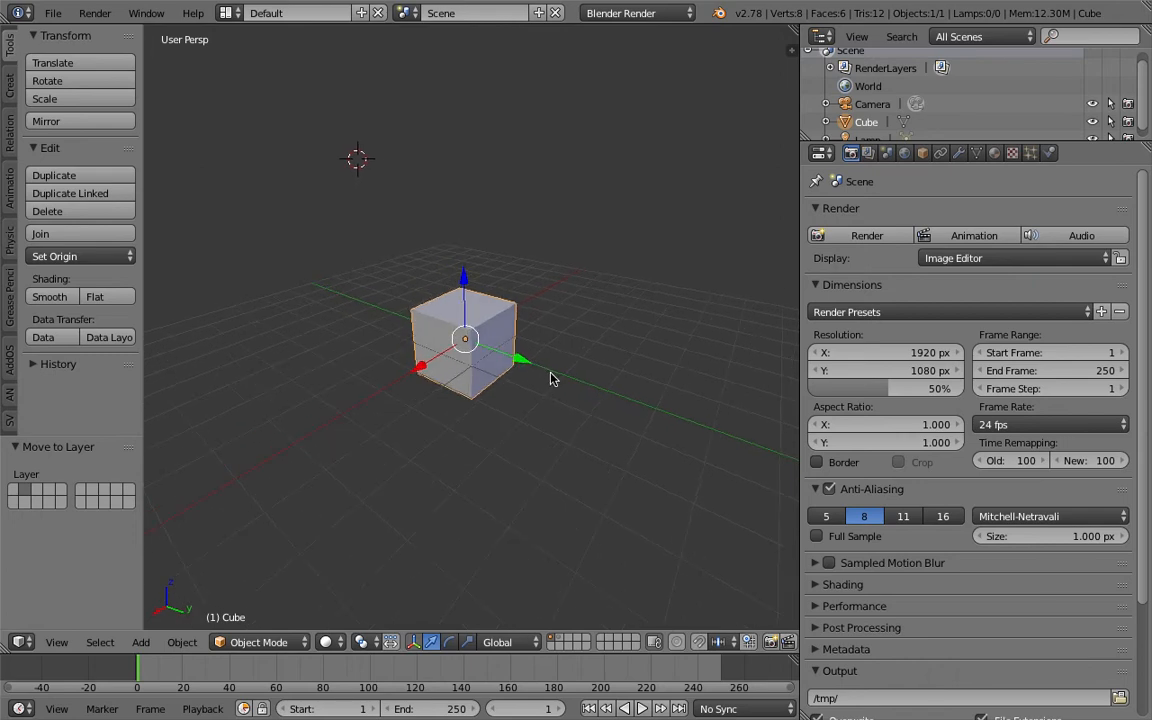
# - Add a new emitter particle system to the cube
pyautogui.press('Tab')
pyautogui.click(551, 376)
pyautogui.click(1031, 152)
pyautogui.click(987, 274)
pyautogui.moveTo(579, 326); pyautogui.dragTo(553, 301, button='middle')
# - Play the animation to preview how the cube emits particles, then stop it and return to frame 1
pyautogui.click(642, 710)
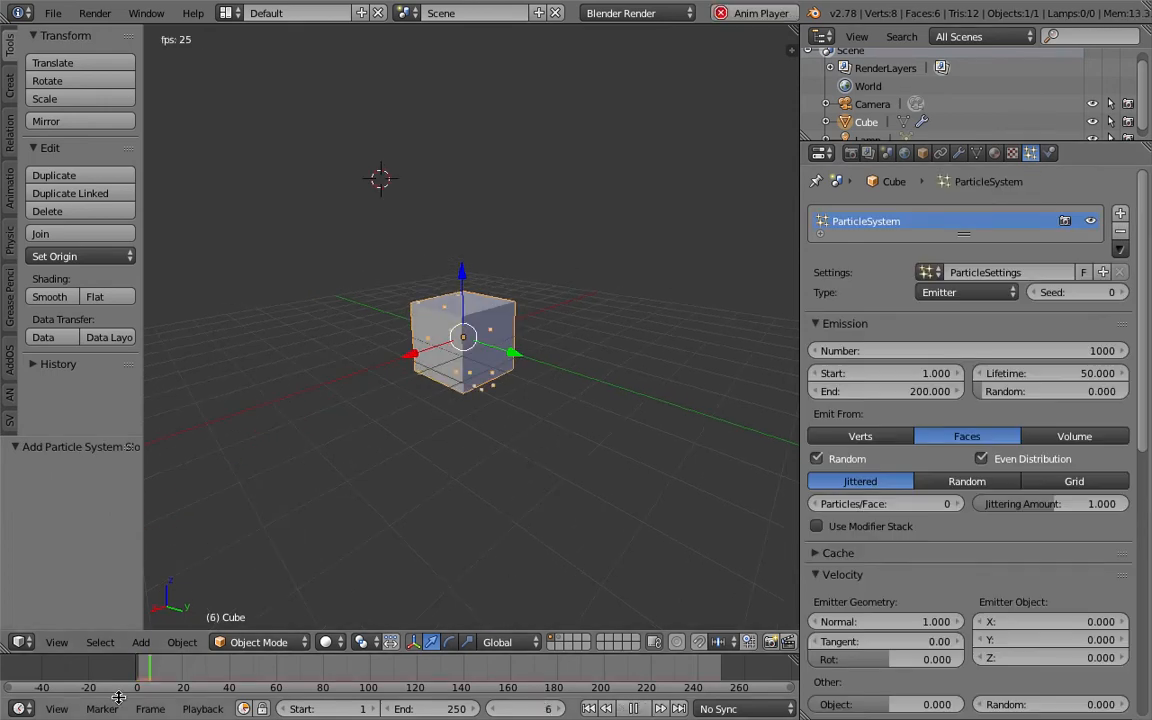
pyautogui.moveTo(689, 337); pyautogui.dragTo(638, 347, button='middle')
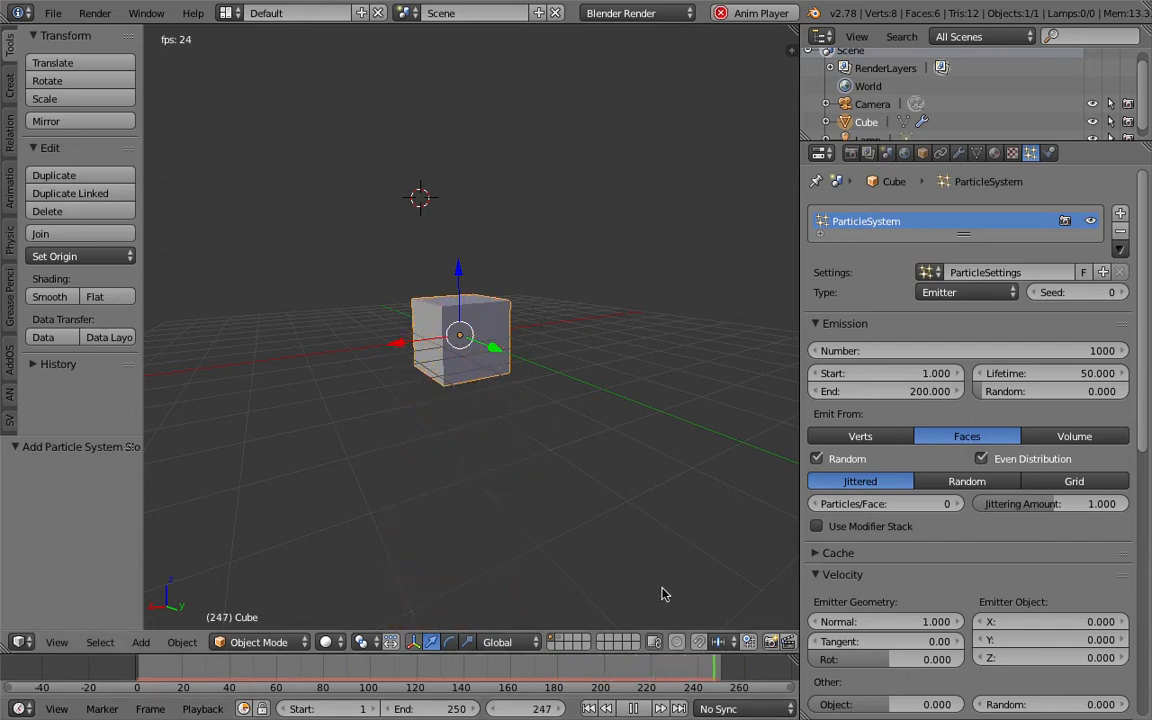
pyautogui.moveTo(582, 472); pyautogui.dragTo(585, 491, button='middle')
pyautogui.press('Escape')
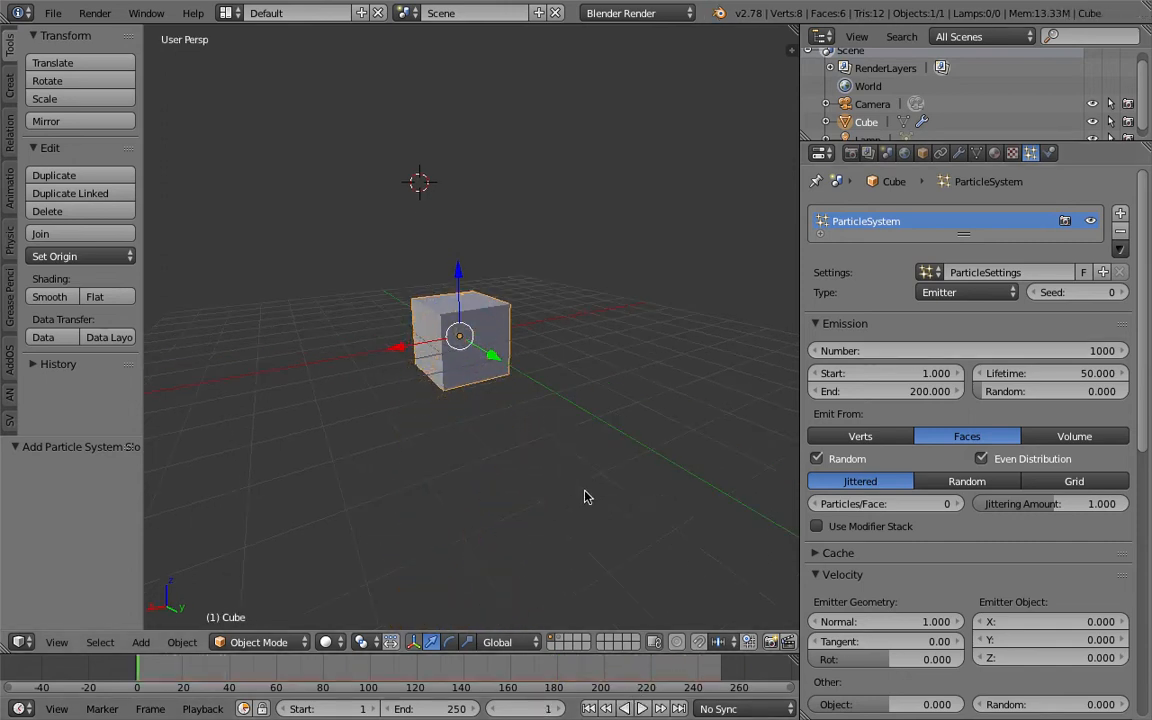
# - Set the animation's end frame to 1000
pyautogui.scroll(2, 565, 536)
pyautogui.click(425, 709)
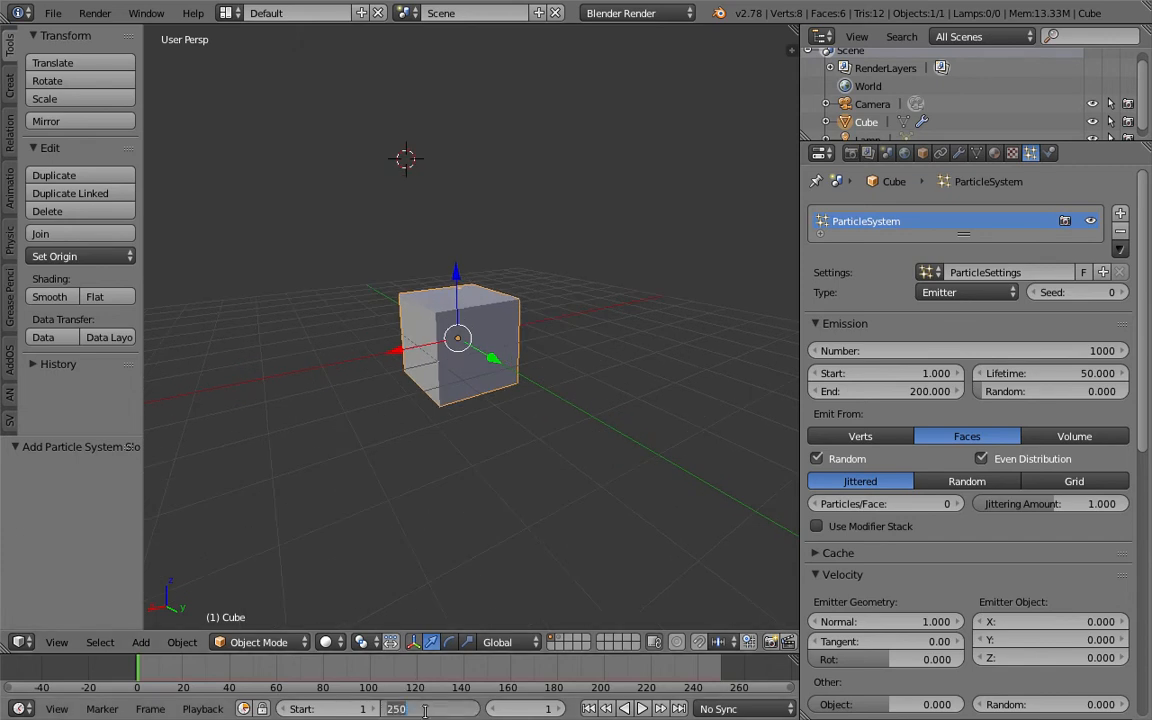
pyautogui.write('1000')
pyautogui.press('Return')
# - Switch the 3D view to wireframe shading
pyautogui.scroll(3, 548, 581)
pyautogui.press('z')
pyautogui.moveTo(480, 396); pyautogui.dragTo(516, 361, button='middle')
pyautogui.moveTo(449, 334); pyautogui.dragTo(499, 328, button='middle')
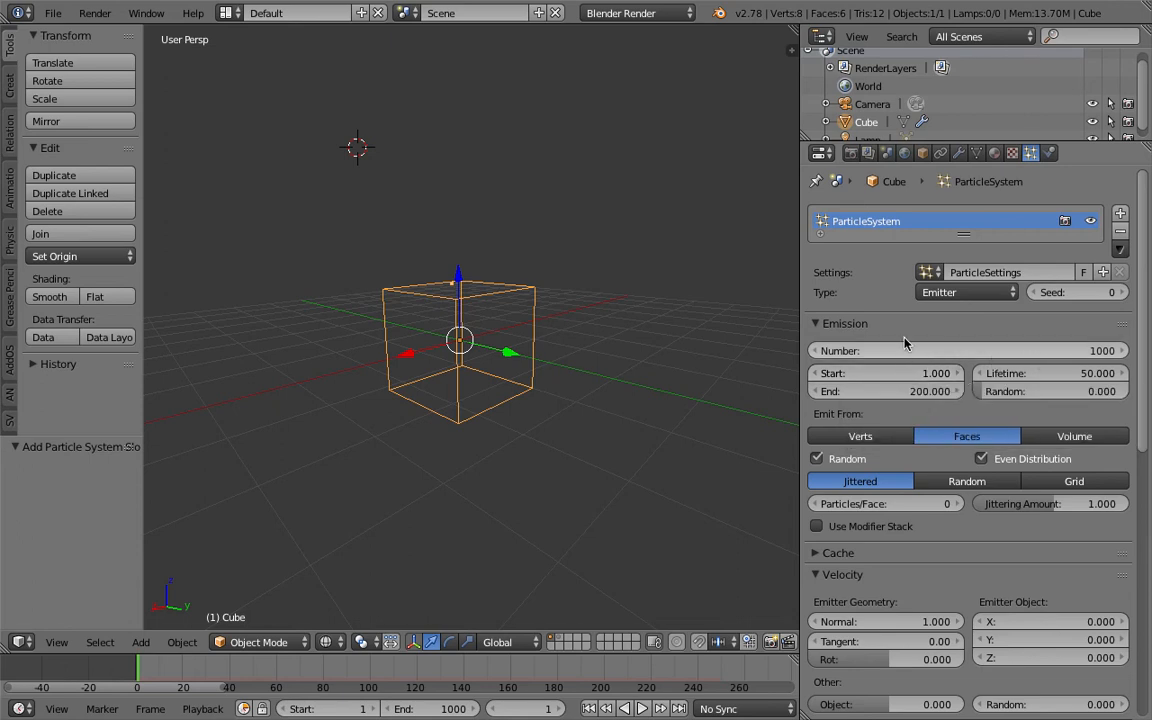
pyautogui.moveTo(576, 337); pyautogui.dragTo(527, 318, button='middle')
pyautogui.scroll(1, 492, 315)
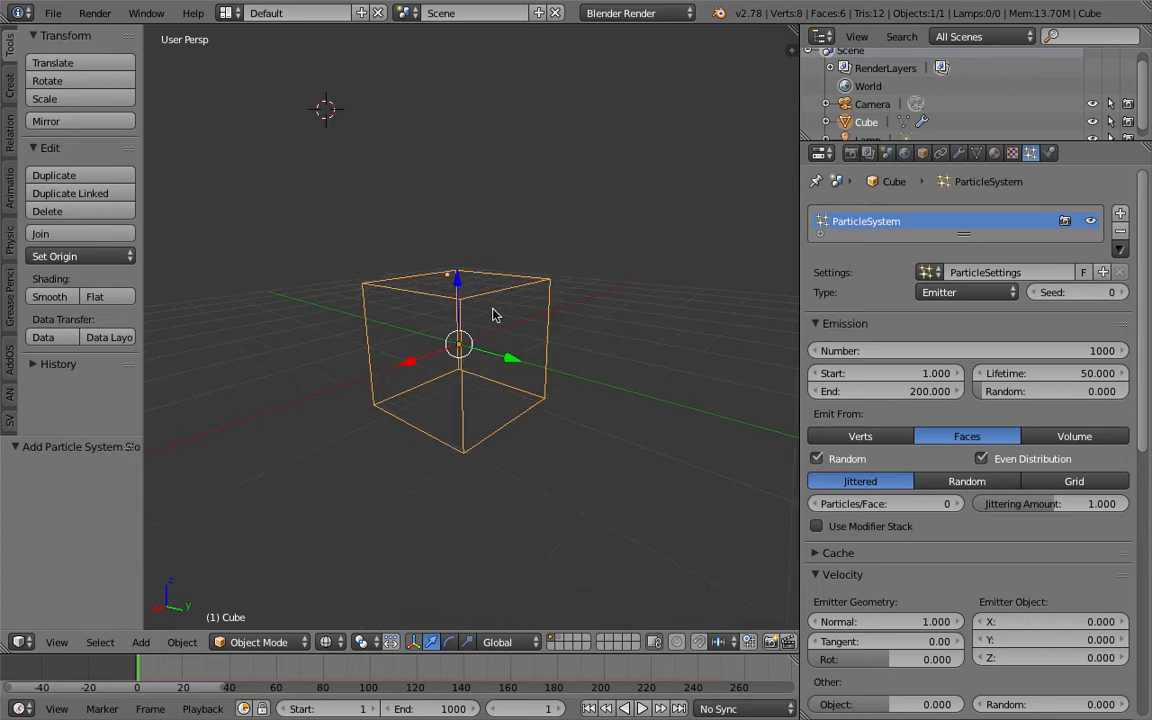
# - Merge all of the cube's vertices at the center in Edit Mode and return to Object Mode
pyautogui.moveTo(497, 273); pyautogui.dragTo(507, 345, button='middle')
pyautogui.press('Tab')
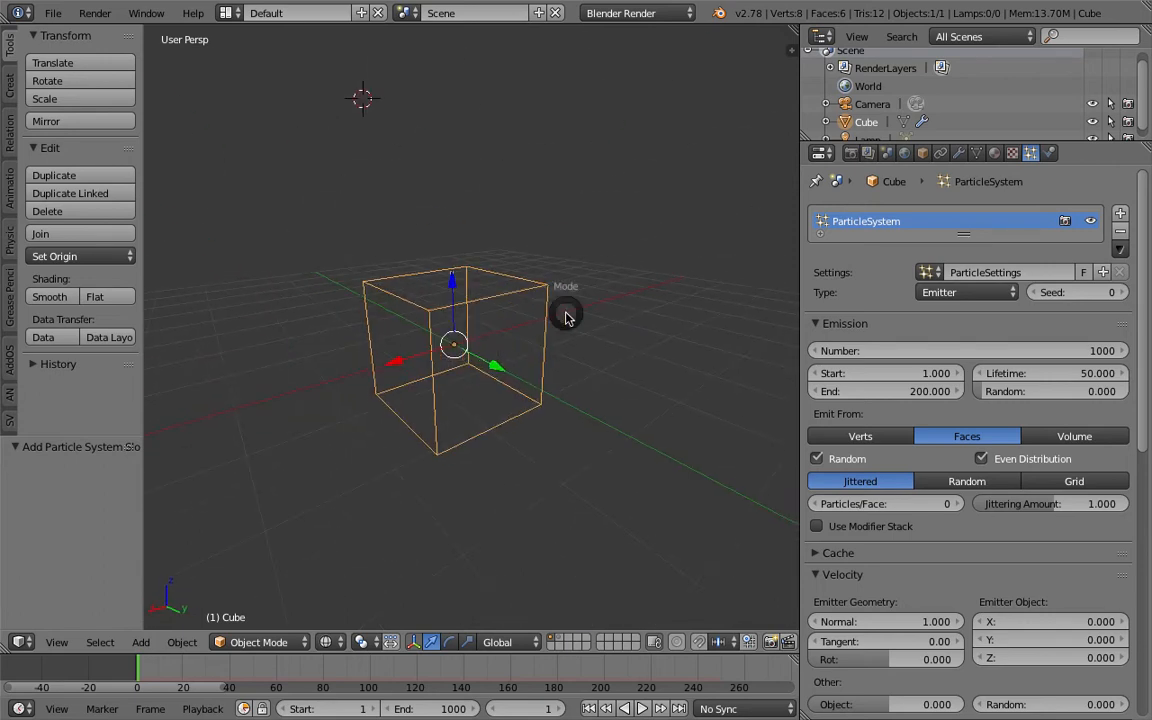
pyautogui.click(642, 320)
pyautogui.press('space')
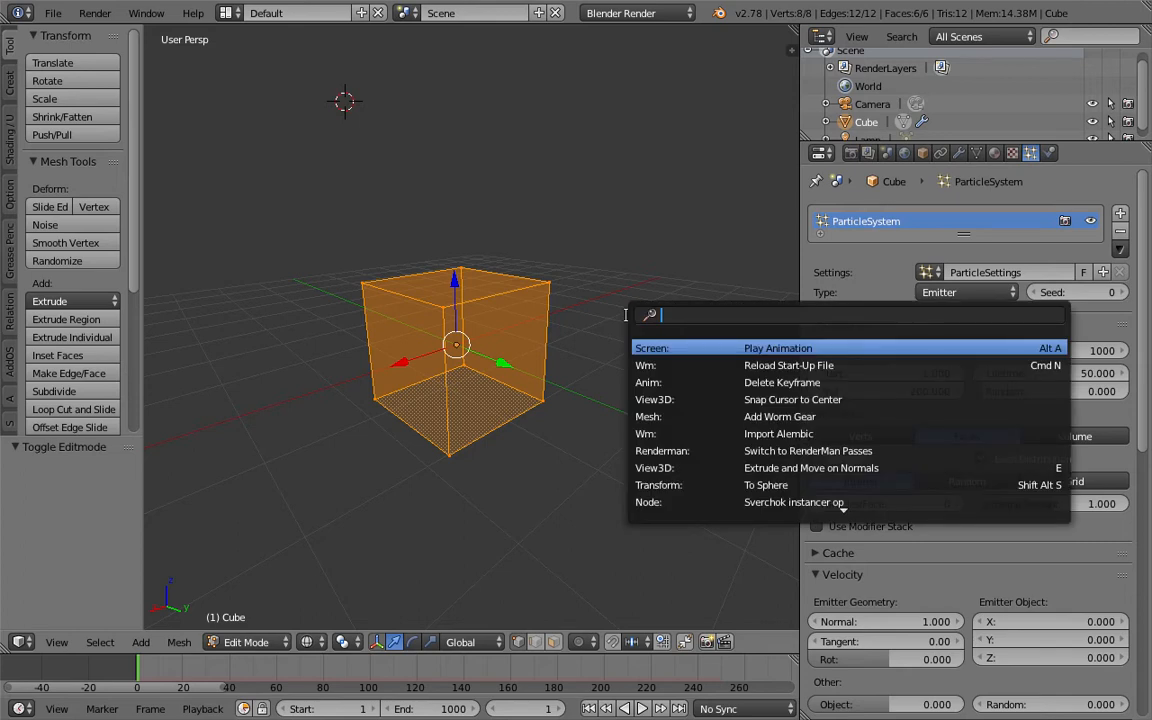
pyautogui.write('merge')
pyautogui.press('Return')
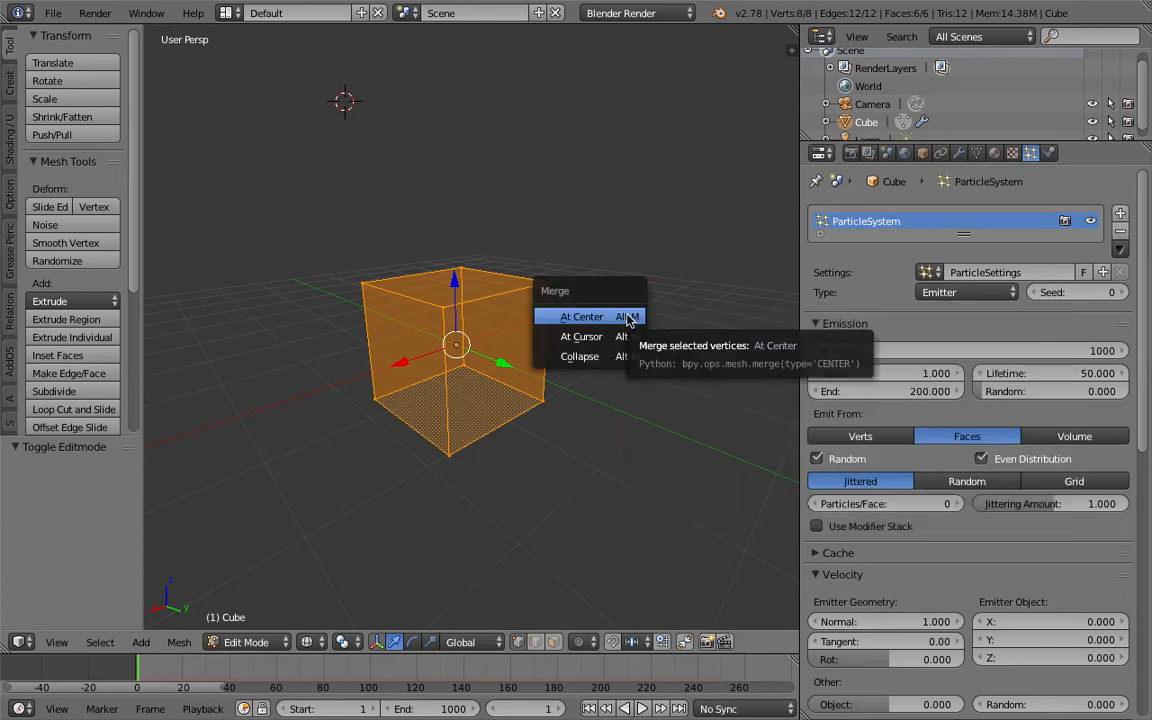
pyautogui.click(627, 317)
pyautogui.press('Tab')
# - Set the particle system to emit from vertices
pyautogui.click(455, 334)
pyautogui.moveTo(453, 333); pyautogui.dragTo(537, 321, button='middle')
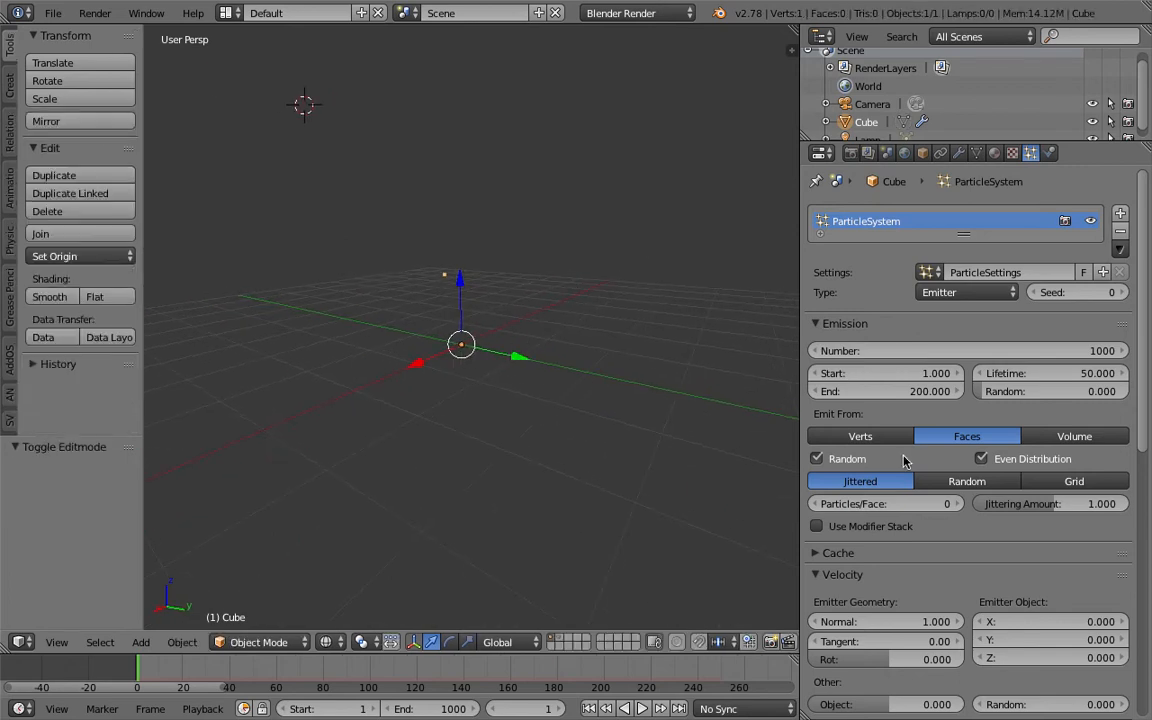
pyautogui.click(855, 436)
pyautogui.moveTo(700, 458); pyautogui.dragTo(680, 445, button='middle')
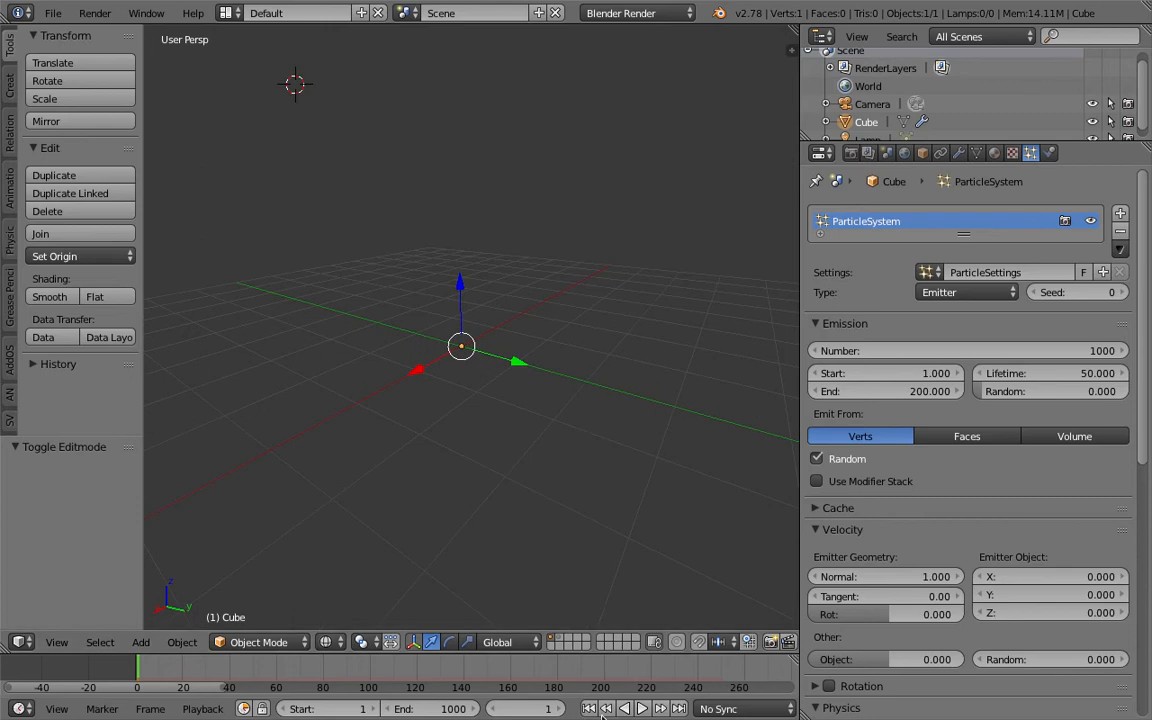
# - Preview the emission from the single vertex and return to the first frame
pyautogui.click(641, 708)
pyautogui.moveTo(532, 463); pyautogui.dragTo(502, 277, button='middle')
pyautogui.press('Escape')
# - Set the particle system's gravity field weight to 0
pyautogui.scroll(-10, 1150, 632)
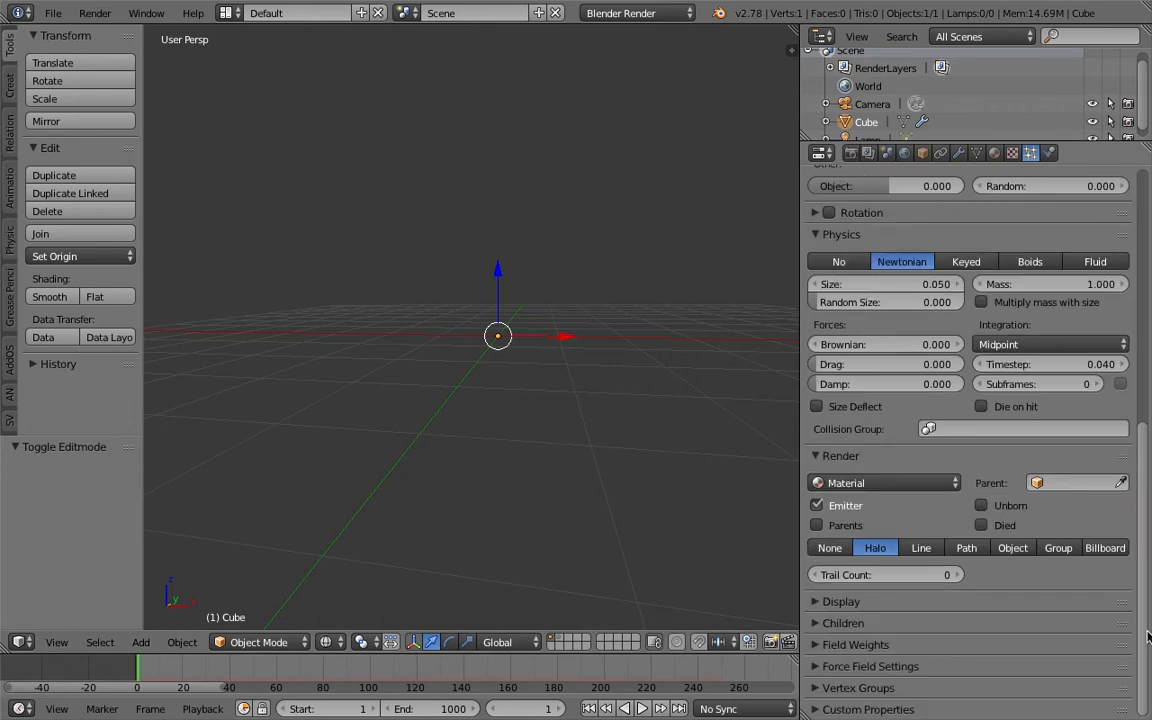
pyautogui.click(866, 623)
pyautogui.click(866, 623)
pyautogui.click(866, 645)
pyautogui.scroll(-3, 886, 654)
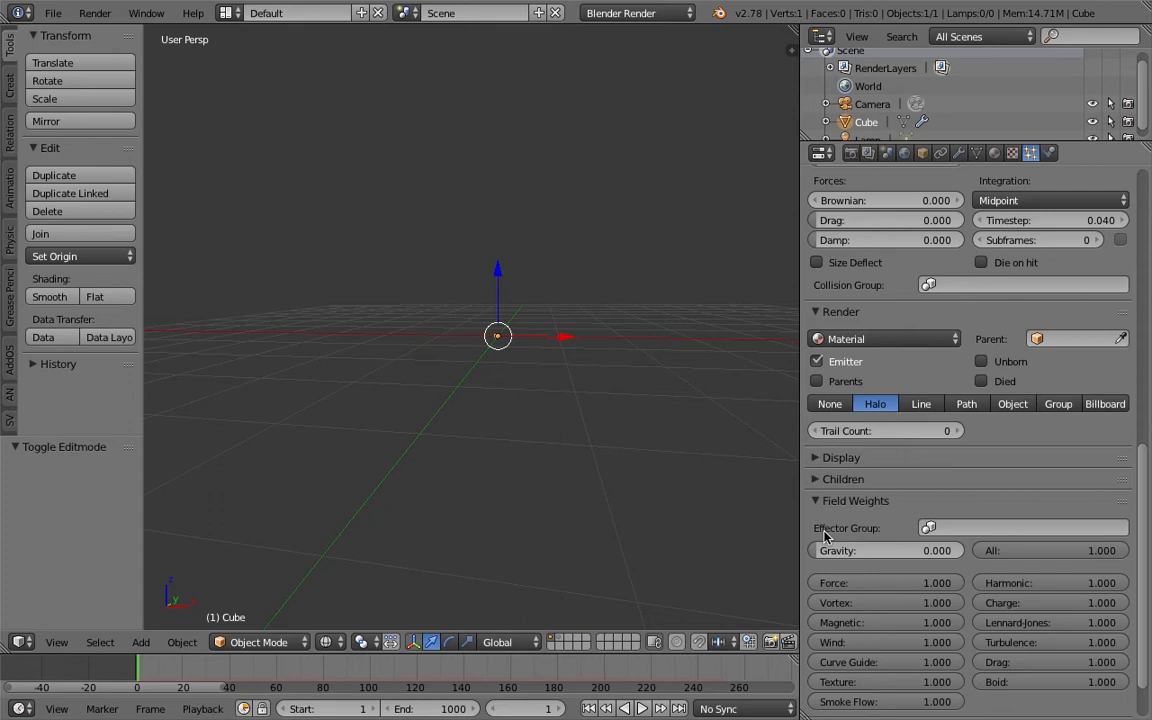
# - Save the file to the Desktop as AN_Particle_Pulse_001
pyautogui.click(53, 13)
pyautogui.click(201, 163)
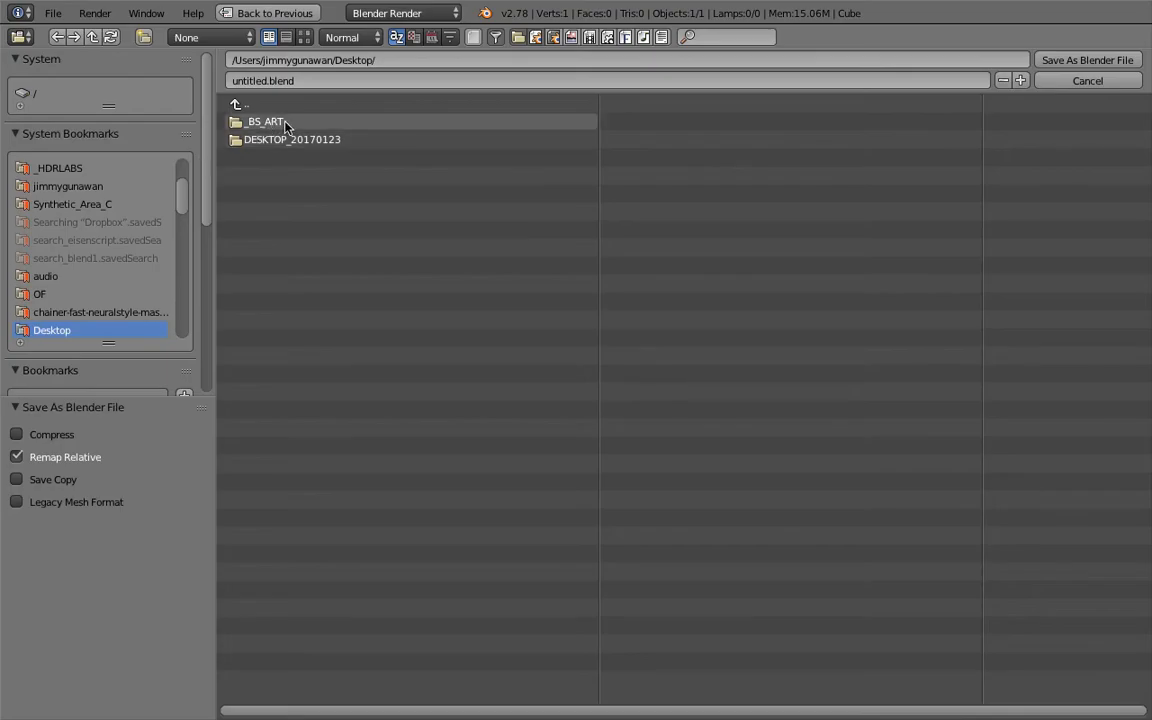
pyautogui.click(313, 80)
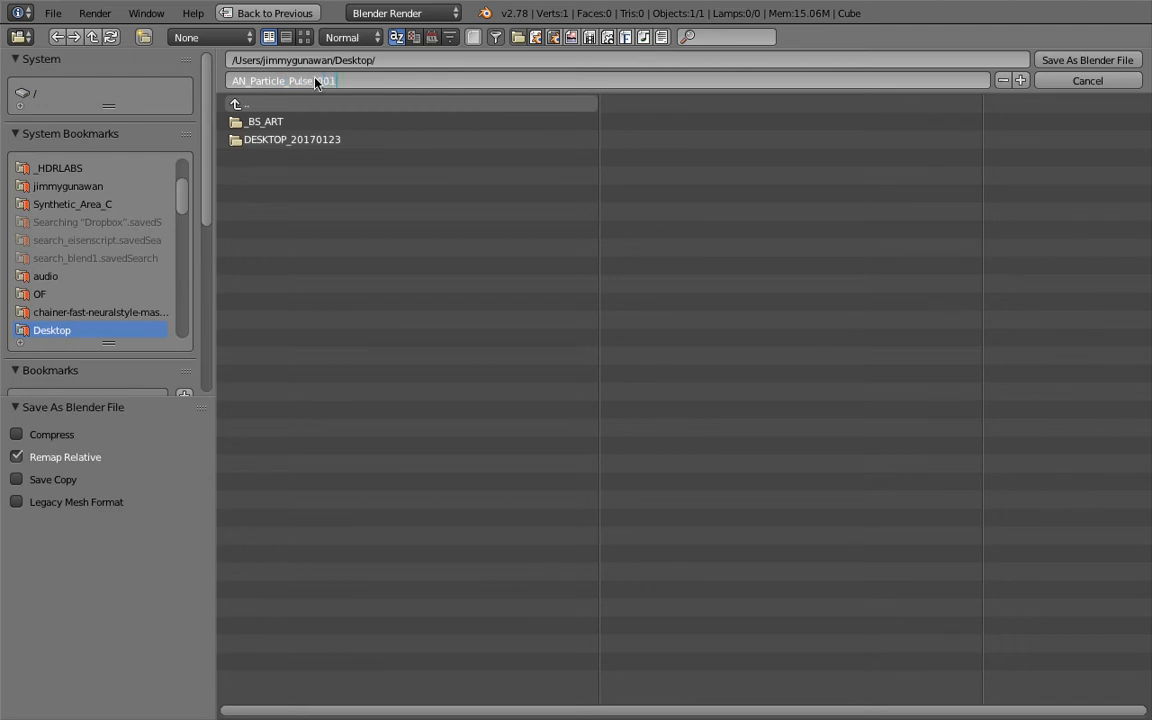
pyautogui.press('Return')
pyautogui.press('Return')
# - Play a short stretch of the animation and inspect the emitted particle stream from several angles
pyautogui.moveTo(498, 337)
pyautogui.mouseDown(button='middle')
pyautogui.moveTo(509, 350)
pyautogui.moveTo(503, 342)
pyautogui.mouseUp(button='middle')
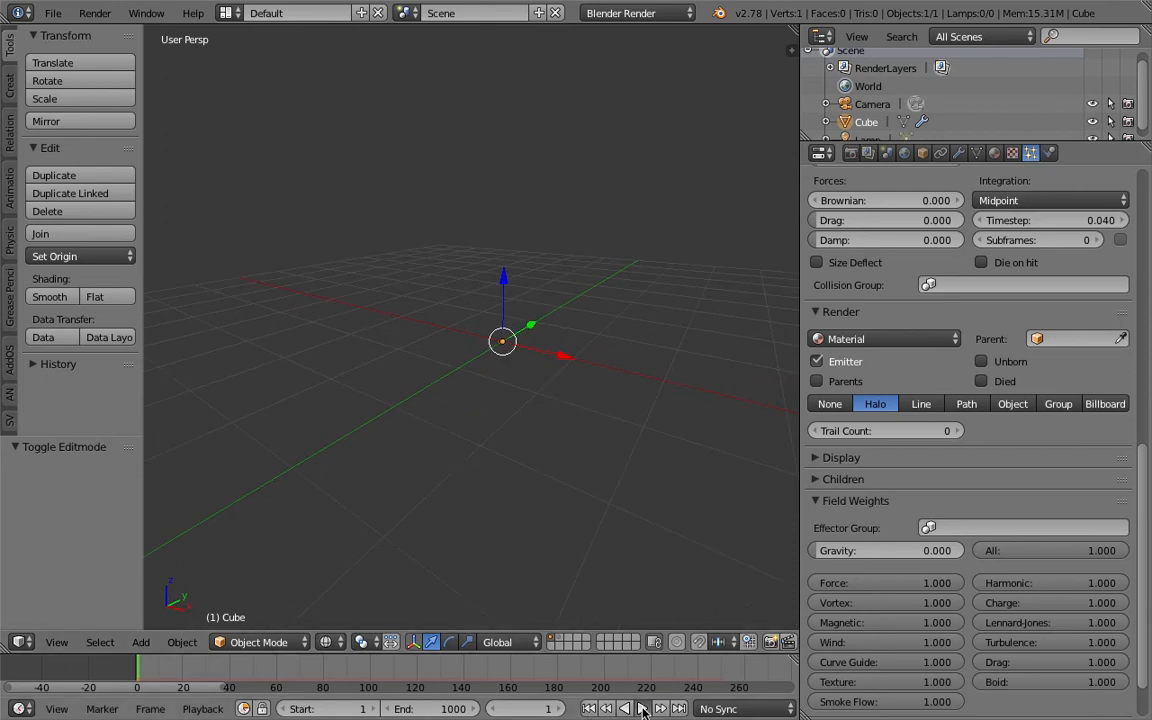
pyautogui.click(643, 709)
pyautogui.click(643, 710)
pyautogui.moveTo(530, 345); pyautogui.dragTo(599, 416, button='middle')
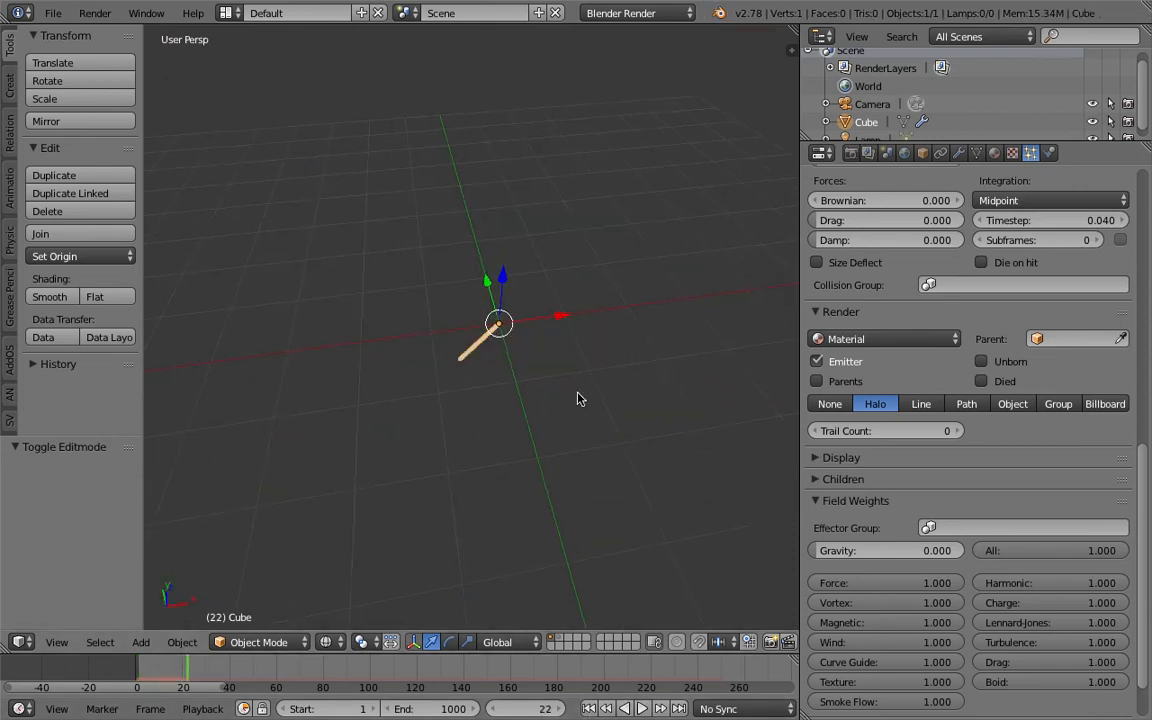
pyautogui.moveTo(550, 310); pyautogui.dragTo(432, 347, button='middle')
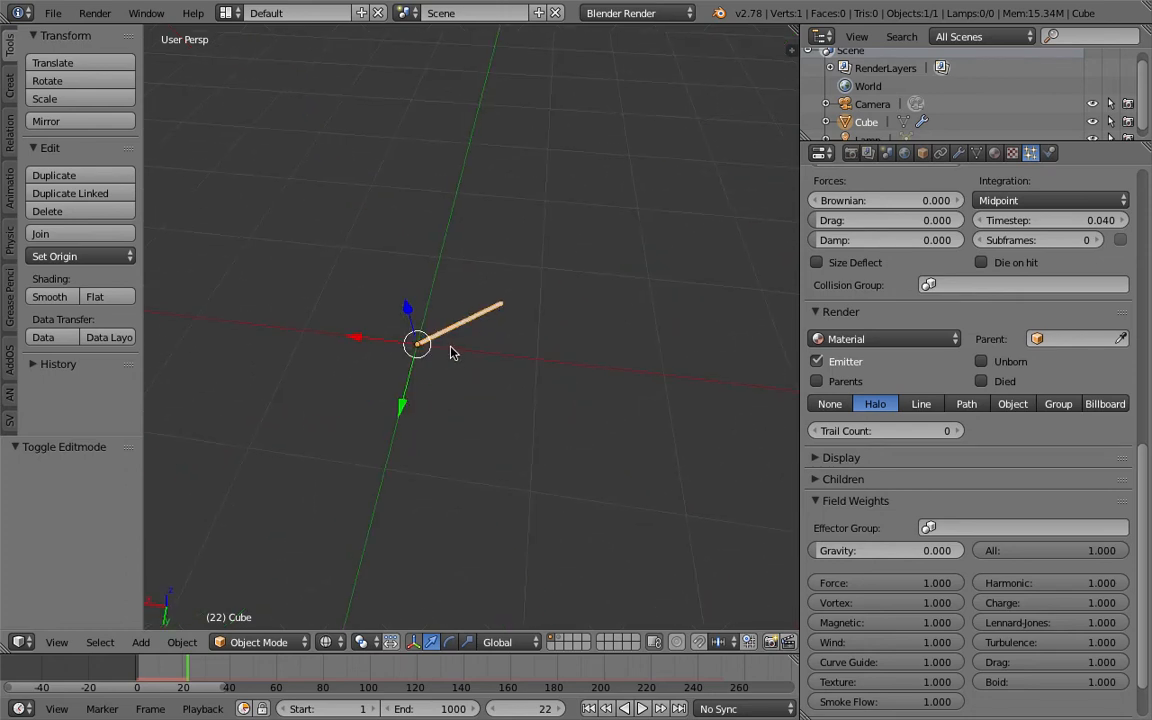
pyautogui.moveTo(513, 332); pyautogui.dragTo(424, 350, button='middle')
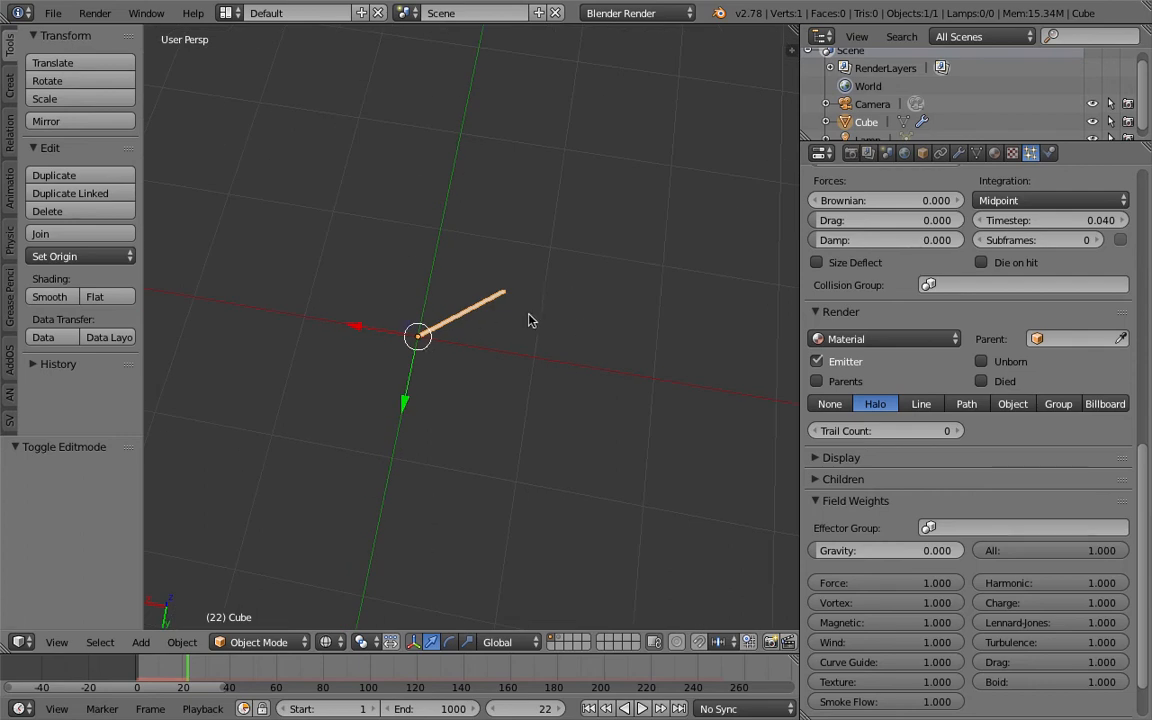
pyautogui.moveTo(530, 320); pyautogui.dragTo(537, 278, button='middle')
# - Set the particles' normal emission velocity to 0
pyautogui.moveTo(1143, 468); pyautogui.dragTo(1144, 243)
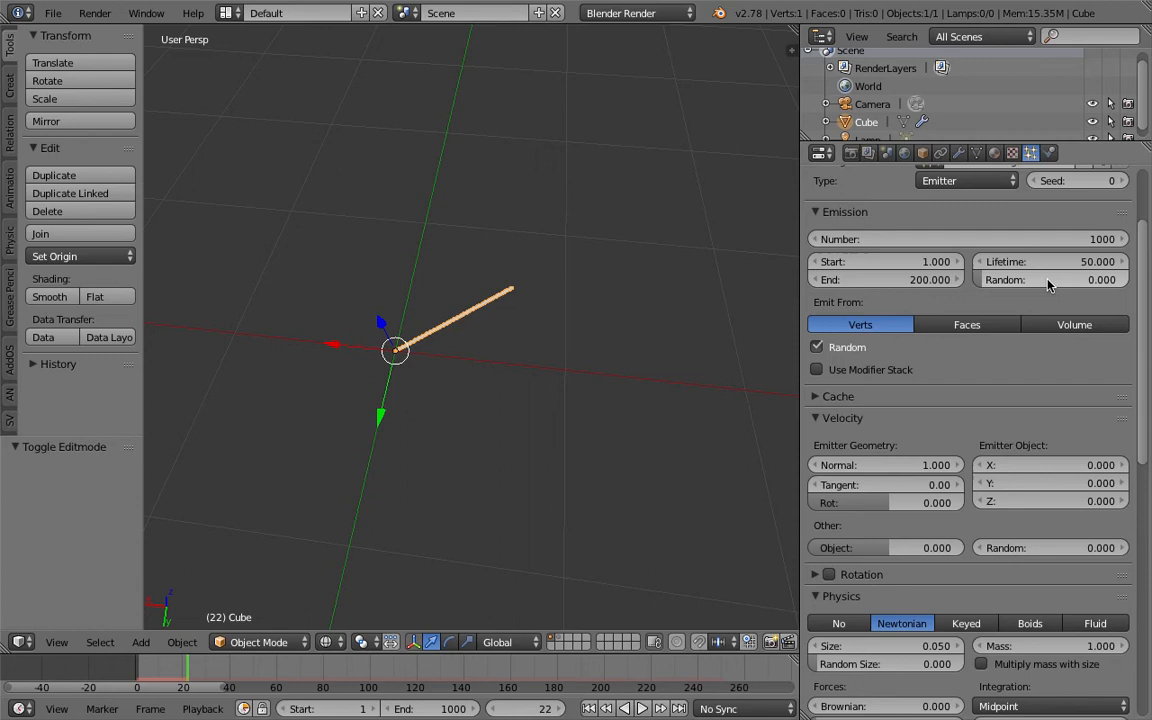
pyautogui.scroll(-1, 891, 429)
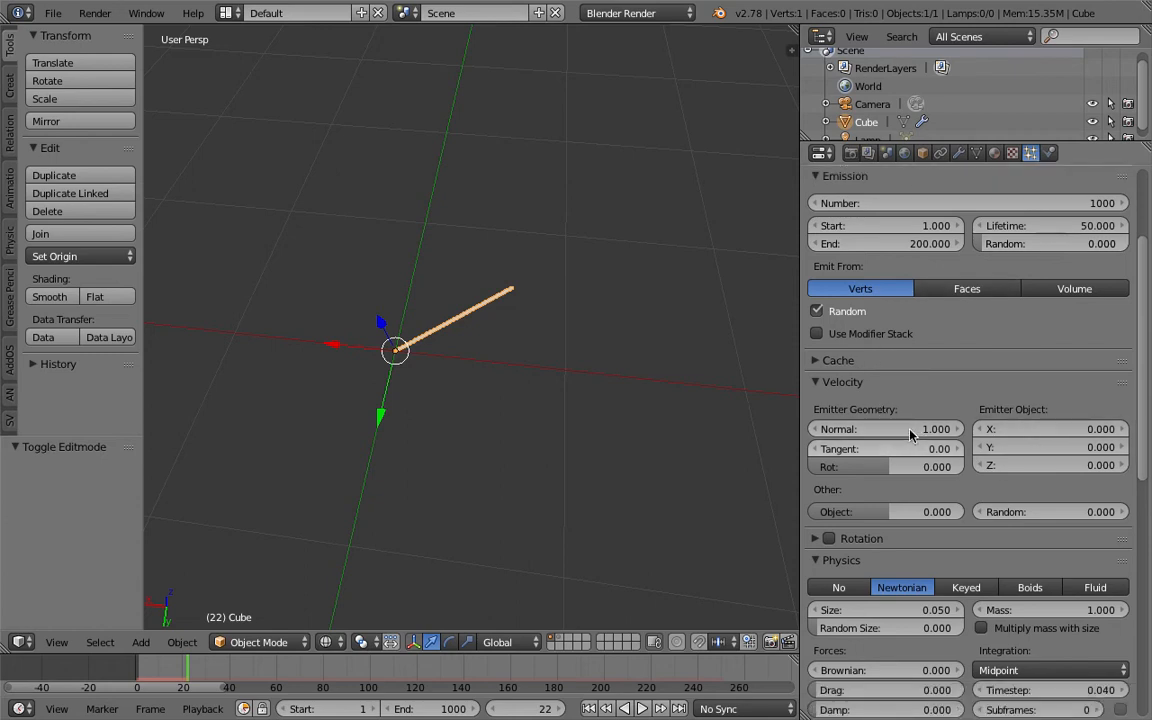
pyautogui.click(900, 428)
pyautogui.write('0')
pyautogui.press('Return')
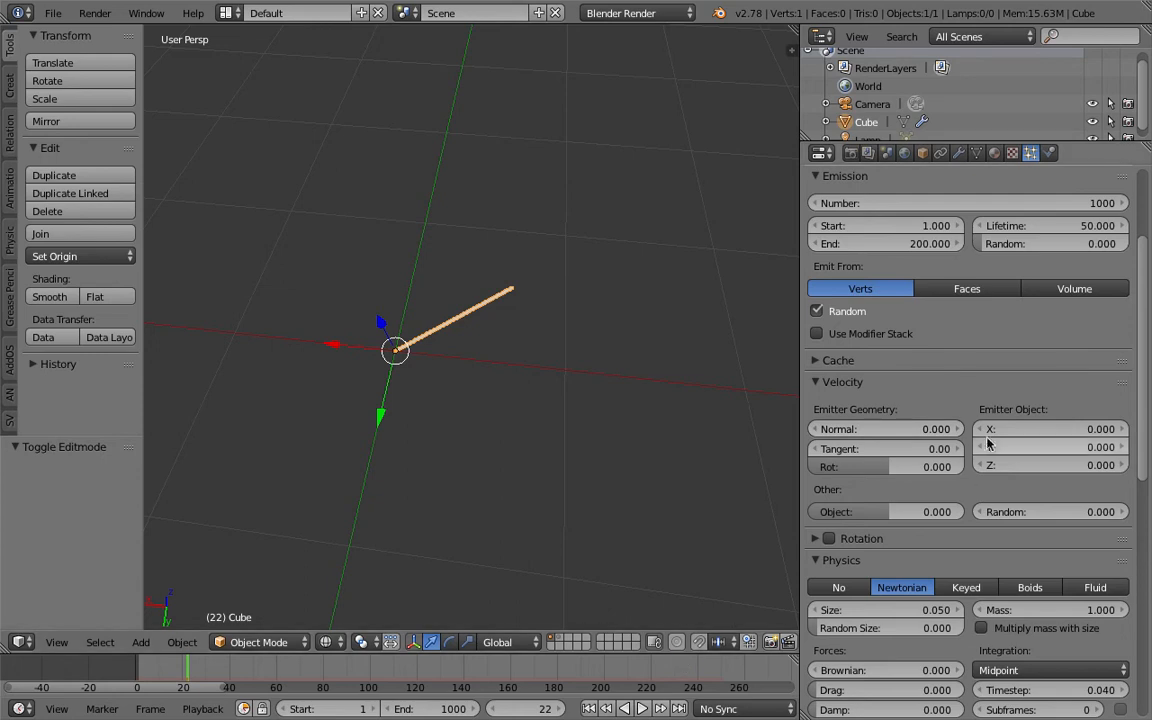
# - Replay the animation from the first frame to check the particles without normal velocity
pyautogui.click(590, 709)
pyautogui.click(642, 709)
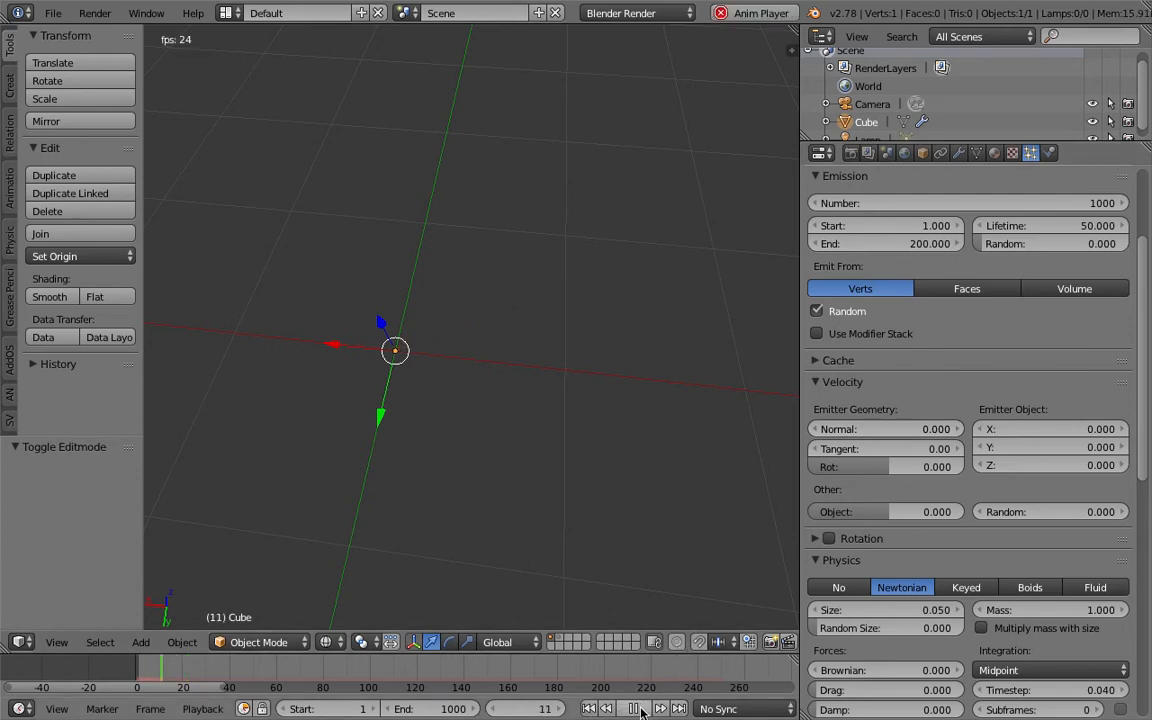
pyautogui.press('Escape')
pyautogui.moveTo(420, 343); pyautogui.dragTo(509, 383, button='middle')
# - Set the particles' random velocity to 3.610 and preview the animation
pyautogui.moveTo(1031, 512); pyautogui.dragTo(1097, 512)
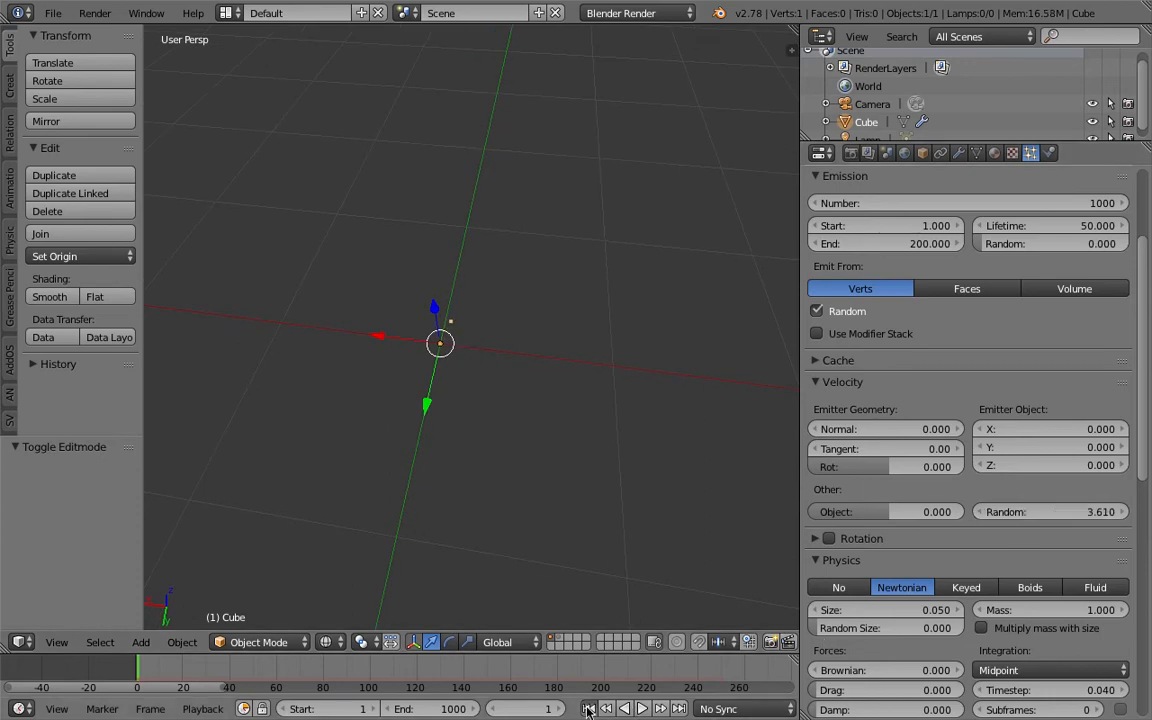
pyautogui.click(642, 709)
pyautogui.click(642, 709)
# - Set the particles' random velocity to 1 and play the animation from the start to check it
pyautogui.click(1051, 510)
pyautogui.write('1')
pyautogui.press('Return')
pyautogui.moveTo(587, 432); pyautogui.dragTo(616, 380, button='middle')
pyautogui.click(589, 709)
pyautogui.click(642, 709)
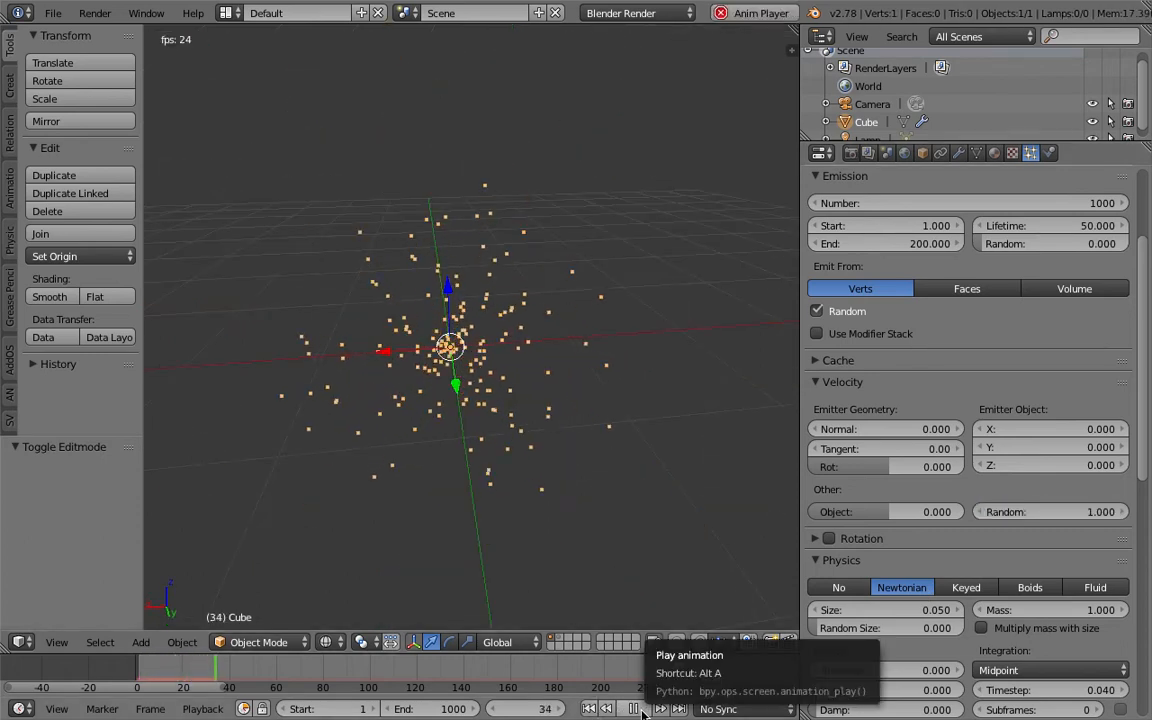
pyautogui.click(642, 709)
# - Return to the first frame and save the file under its existing name
pyautogui.hotkey('shift', 'Left')
pyautogui.moveTo(553, 453); pyautogui.dragTo(491, 314, button='middle')
pyautogui.hotkey('ctrl', 's')
pyautogui.click(540, 361)
# - Add a cube mesh, clear its location to the world origin and frame it in the view
pyautogui.hotkey('shift', 'a')
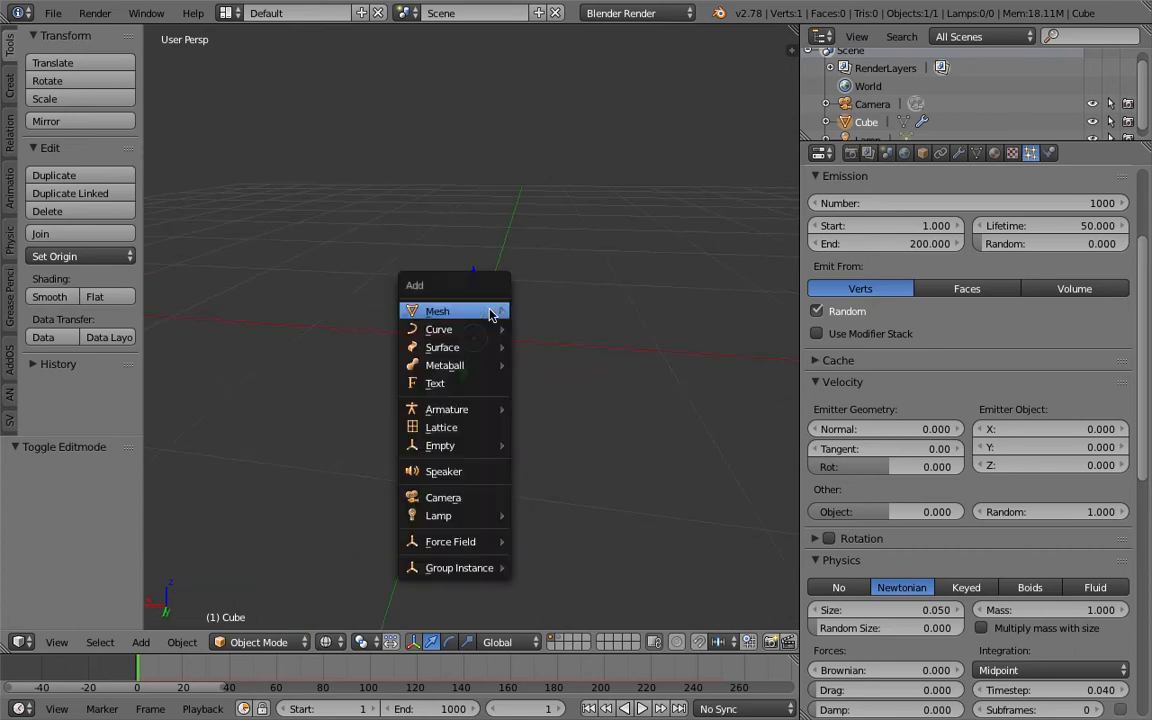
pyautogui.moveTo(490, 314)
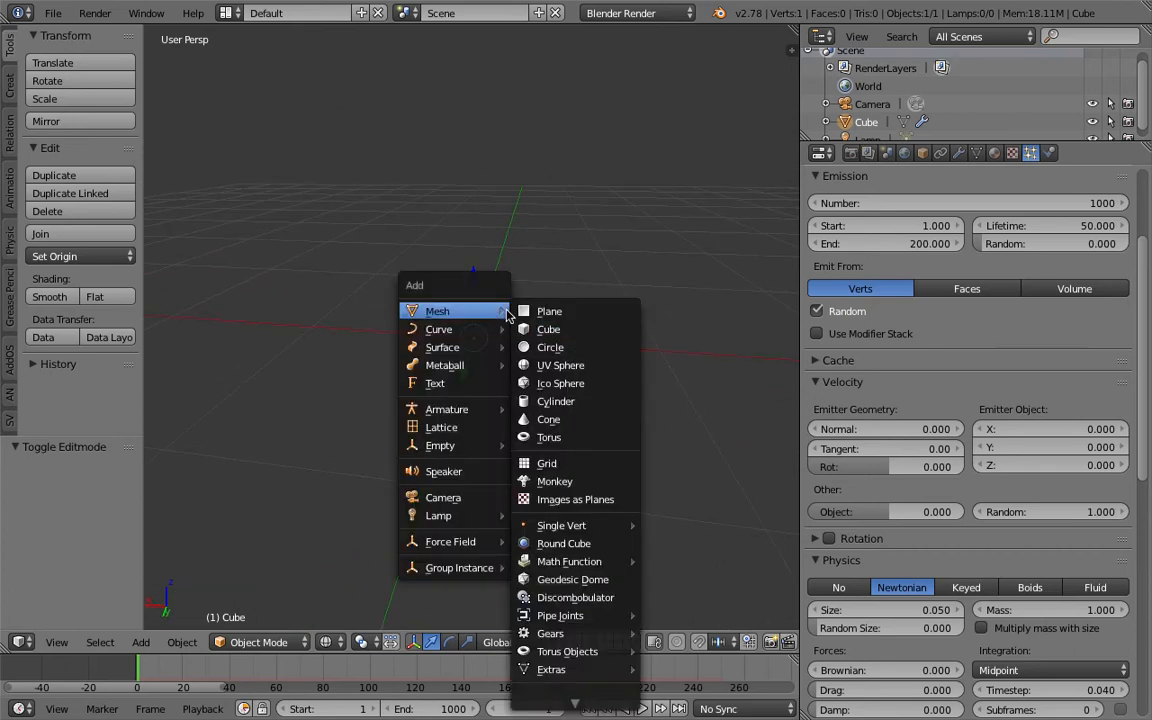
pyautogui.click(573, 330)
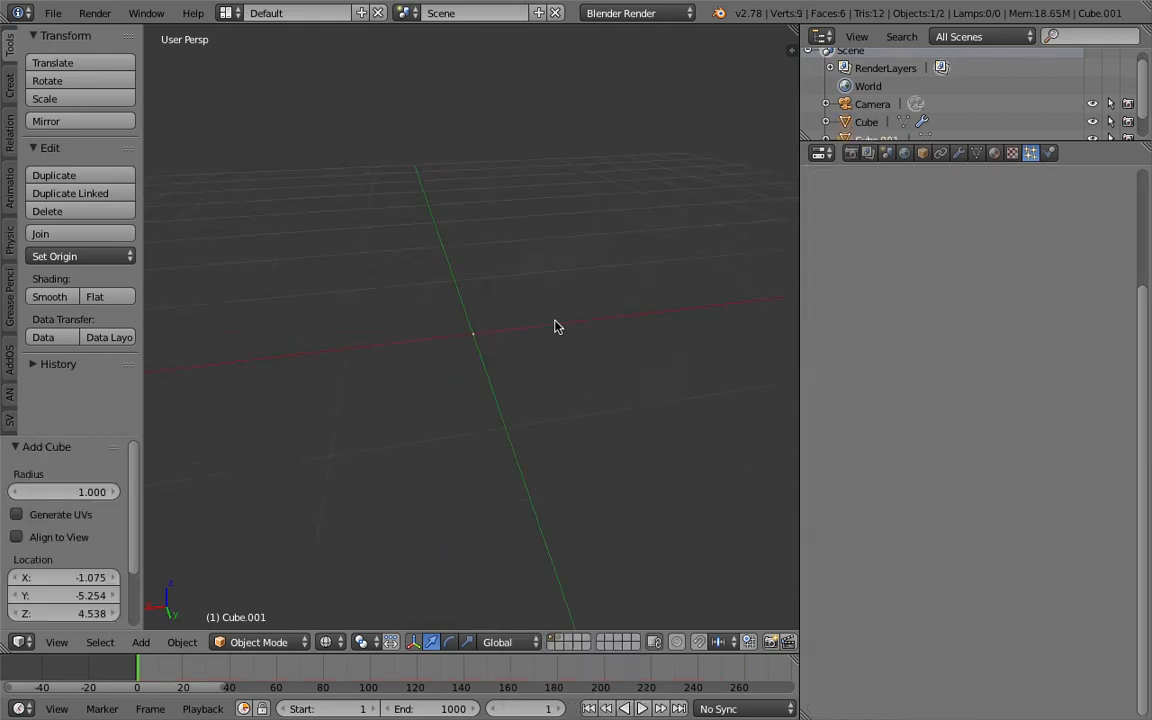
pyautogui.hotkey('alt', 'g')
pyautogui.press('KP_Decimal')
# - Move the new cube below the particle emitter, by about -2.126 along Z
pyautogui.scroll(-2, 537, 332)
pyautogui.moveTo(537, 340); pyautogui.dragTo(602, 250, button='middle')
pyautogui.scroll(-2, 485, 312)
pyautogui.press('g')
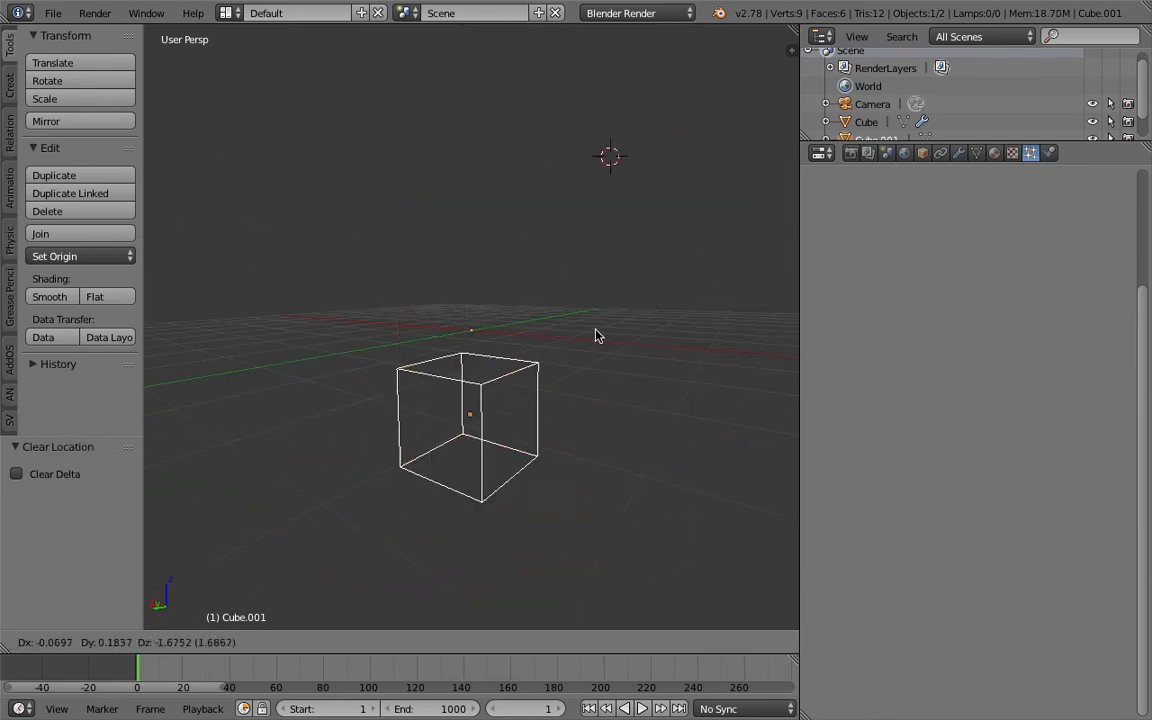
pyautogui.click(712, 283)
# - Enable collision physics on the cube below the particle emitter
pyautogui.click(1049, 153)
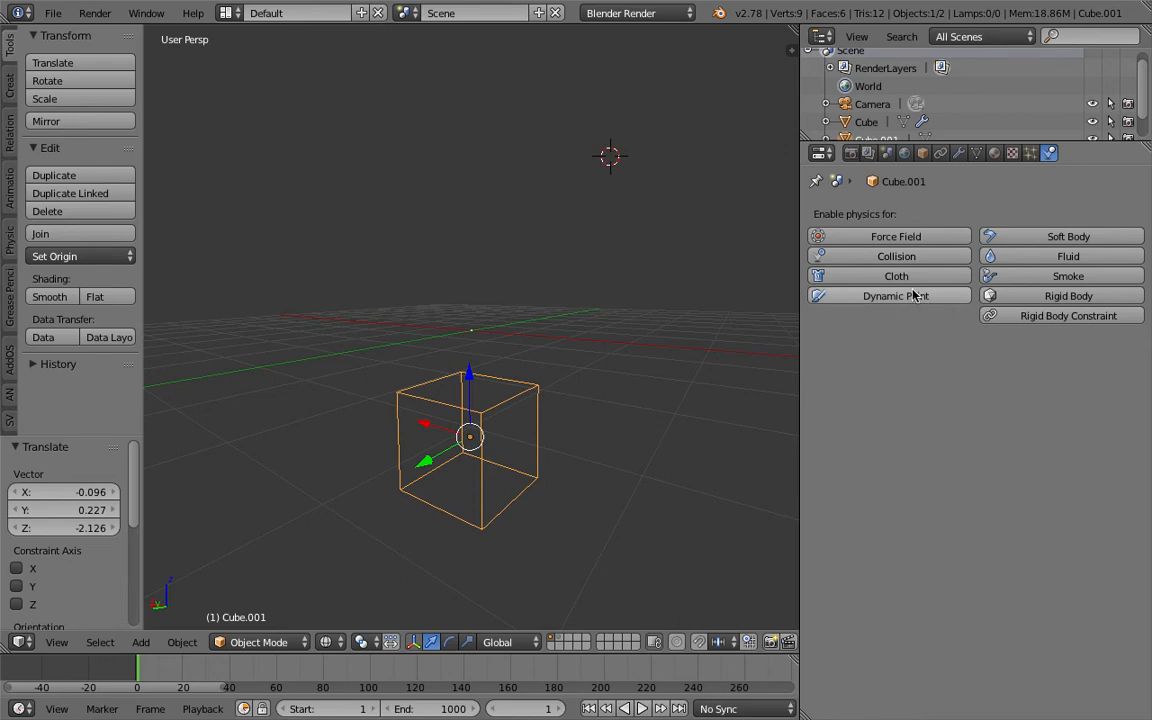
pyautogui.moveTo(551, 447); pyautogui.dragTo(571, 391, button='middle')
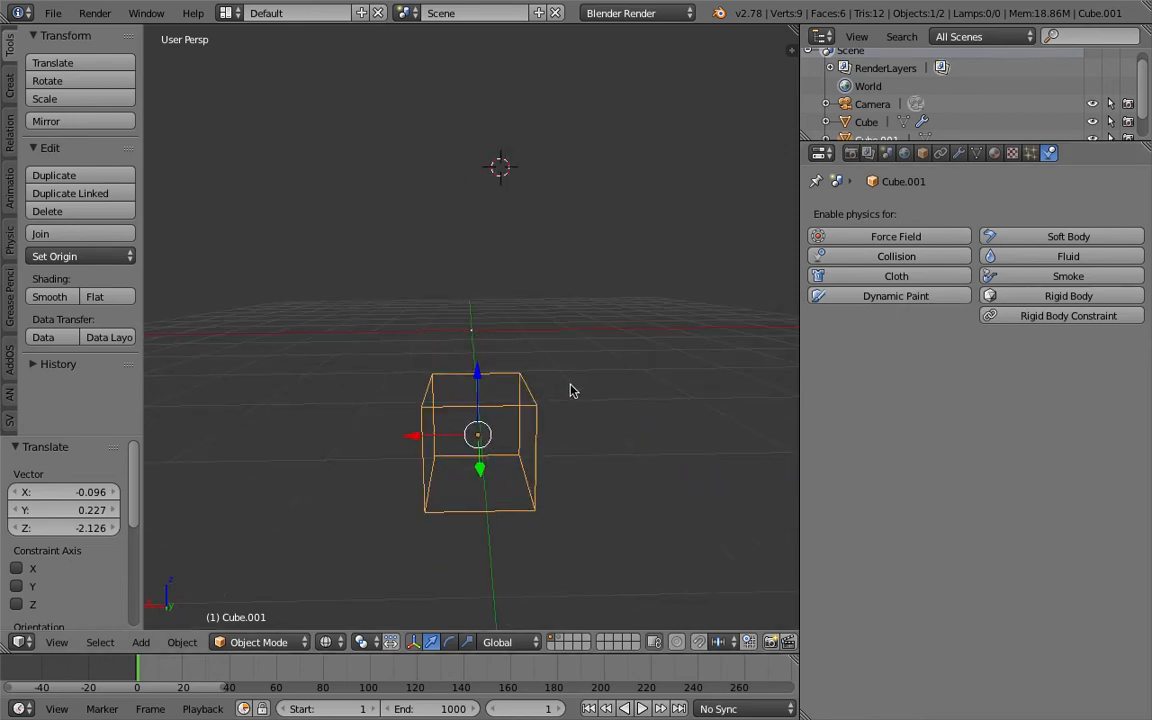
pyautogui.click(886, 258)
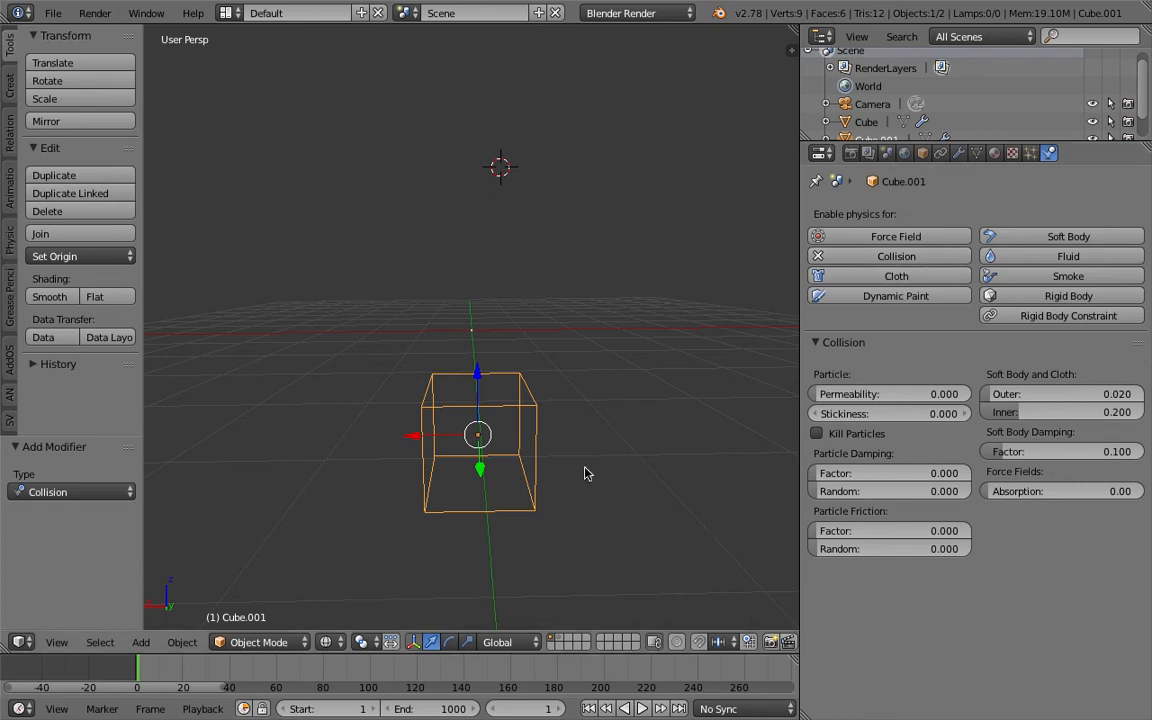
# - Play the animation and raise the cube by about 0.272 along Z into the particle stream
pyautogui.click(643, 708)
pyautogui.moveTo(534, 503); pyautogui.dragTo(507, 366, button='middle')
pyautogui.press('g')
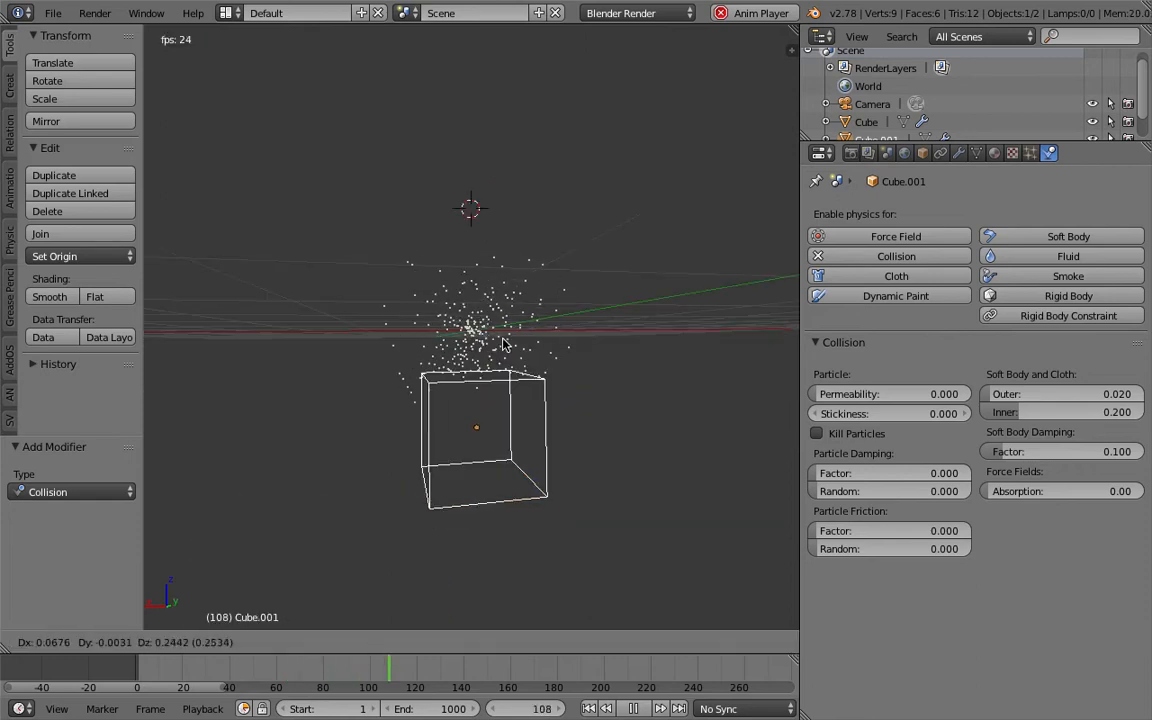
pyautogui.click(505, 347)
# - Turn on Kill Particles for the cube's collision and raise the cube by about 0.11 along Z
pyautogui.click(818, 433)
pyautogui.moveTo(656, 393); pyautogui.dragTo(645, 587, button='middle')
pyautogui.press('g')
pyautogui.click(583, 357)
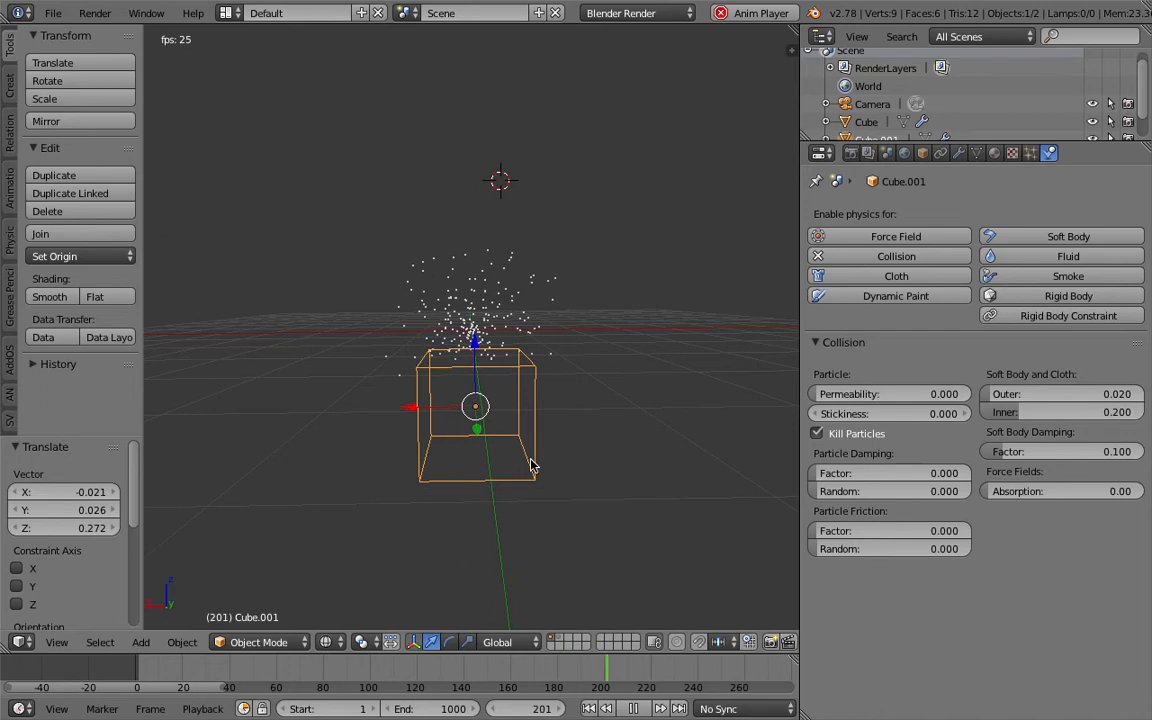
# - Check how the particles meet the cube in solid and wireframe shading, restarting the animation from the first frame
pyautogui.press('z')
pyautogui.moveTo(581, 453); pyautogui.dragTo(604, 509, button='middle')
pyautogui.click(590, 708)
pyautogui.press('z')
pyautogui.moveTo(581, 442)
pyautogui.mouseDown(button='middle')
pyautogui.moveTo(545, 442)
pyautogui.moveTo(490, 337)
pyautogui.moveTo(498, 329)
pyautogui.moveTo(517, 399)
pyautogui.moveTo(509, 411)
pyautogui.moveTo(527, 386)
pyautogui.moveTo(505, 413)
pyautogui.moveTo(507, 386)
pyautogui.moveTo(576, 404)
pyautogui.moveTo(477, 349)
pyautogui.moveTo(490, 347)
pyautogui.mouseUp(button='middle')
pyautogui.scroll(1, 491, 331)
# - Save the file under its existing name and stop the playback
pyautogui.hotkey('ctrl', 's')
pyautogui.click(540, 391)
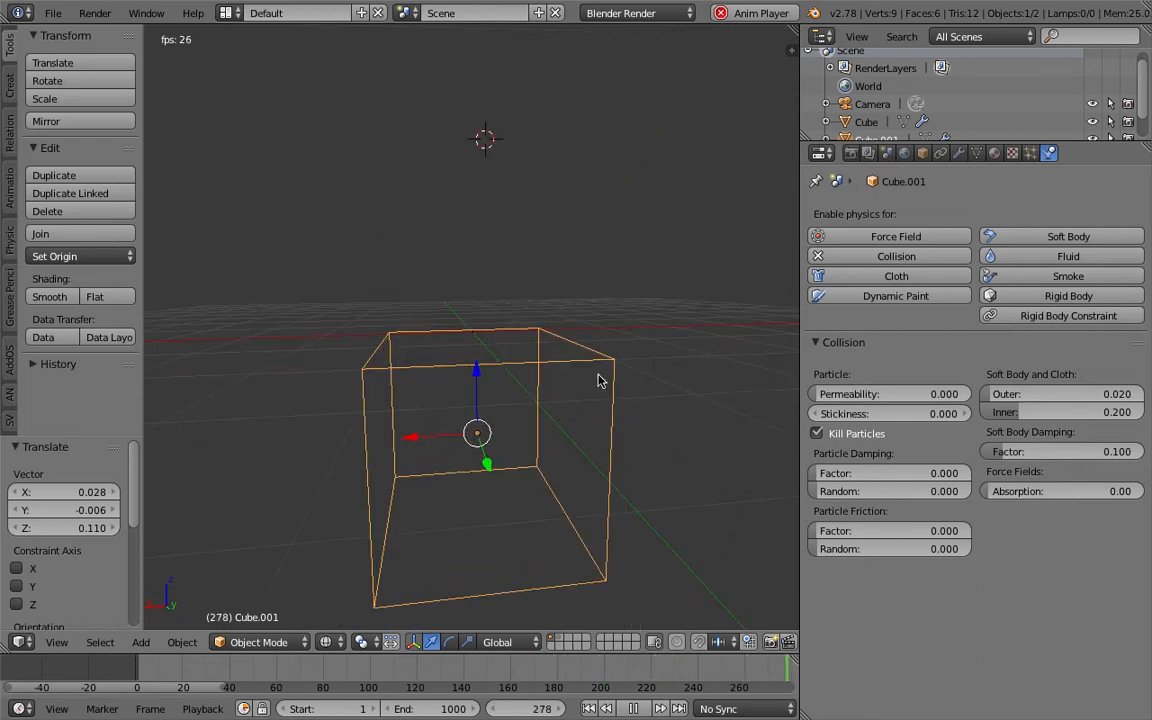
pyautogui.press('Escape')
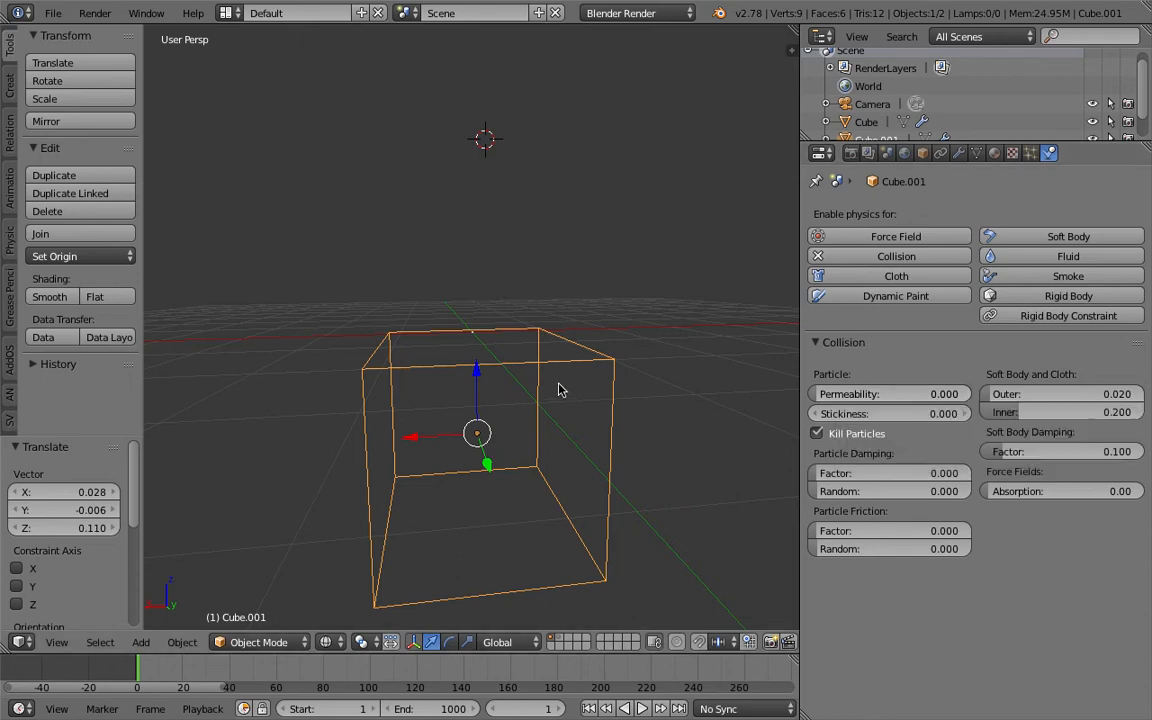
# - Clear the cube's location so it is centred on the emitter and scale it down by a factor of about 0.325
pyautogui.press('g')
pyautogui.click(546, 300)
pyautogui.hotkey('alt', 'g')
pyautogui.moveTo(542, 362); pyautogui.dragTo(490, 263, button='middle')
pyautogui.press('s')
pyautogui.click(532, 365)
pyautogui.scroll(5, 503, 332)
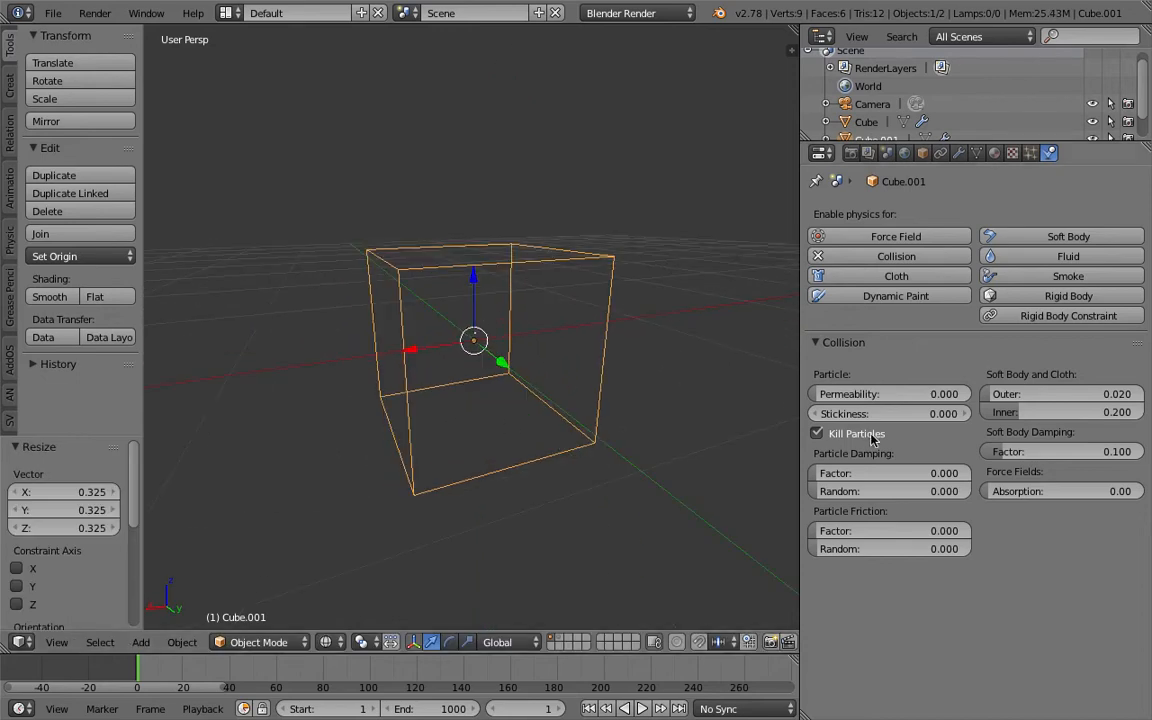
# - Set the cube's collision permeability to 1 and save the file
pyautogui.press('KP_1')
pyautogui.moveTo(858, 401); pyautogui.dragTo(974, 394)
pyautogui.moveTo(556, 406); pyautogui.dragTo(527, 371, button='middle')
pyautogui.hotkey('ctrl', 's')
pyautogui.click(527, 370)
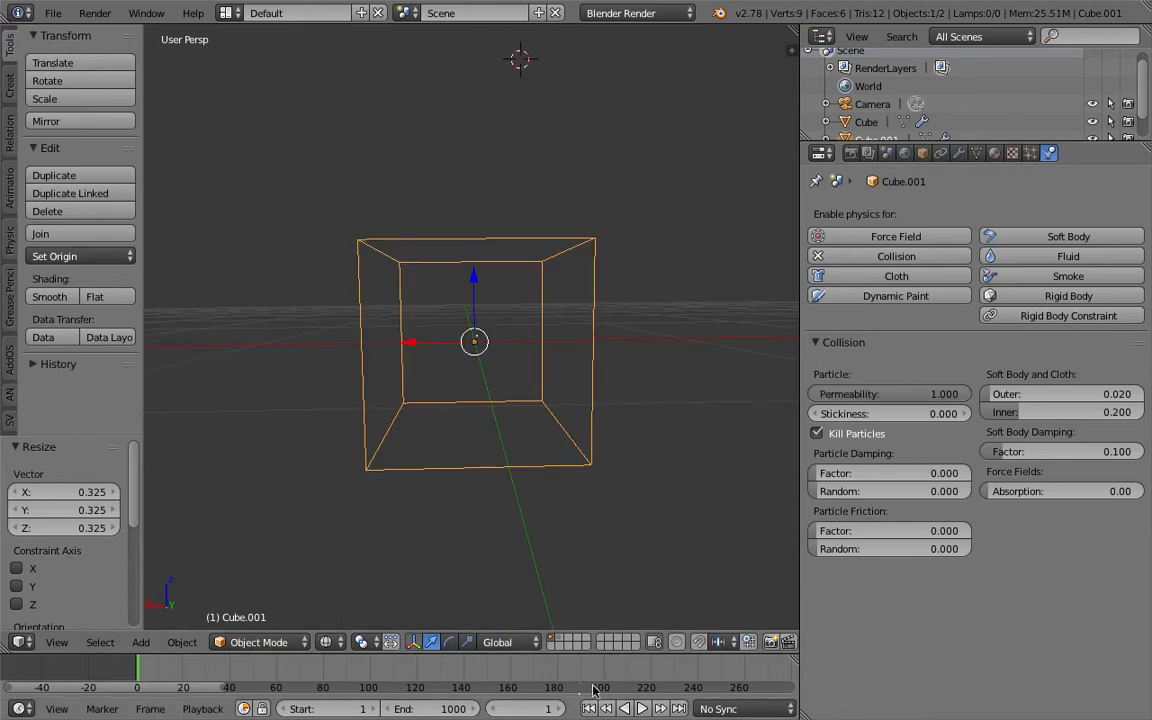
# - Play the animation to check the permeability, stop it and set the permeability back to 0
pyautogui.click(641, 709)
pyautogui.moveTo(640, 430); pyautogui.dragTo(552, 392, button='middle')
pyautogui.click(630, 711)
pyautogui.moveTo(590, 444); pyautogui.dragTo(640, 430, button='middle')
pyautogui.moveTo(874, 394); pyautogui.dragTo(800, 396)
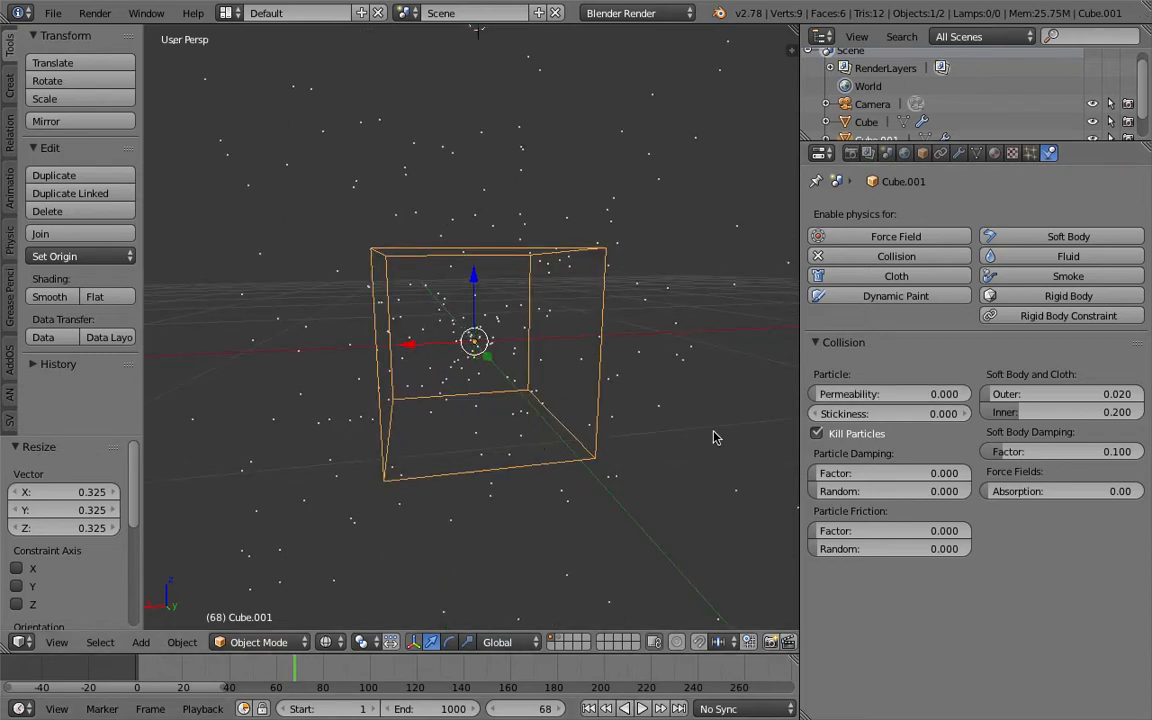
# - Scale the cube down by about 0.265, play the animation and scale the cube by about 0.598 during playback
pyautogui.press('s')
pyautogui.click(537, 370)
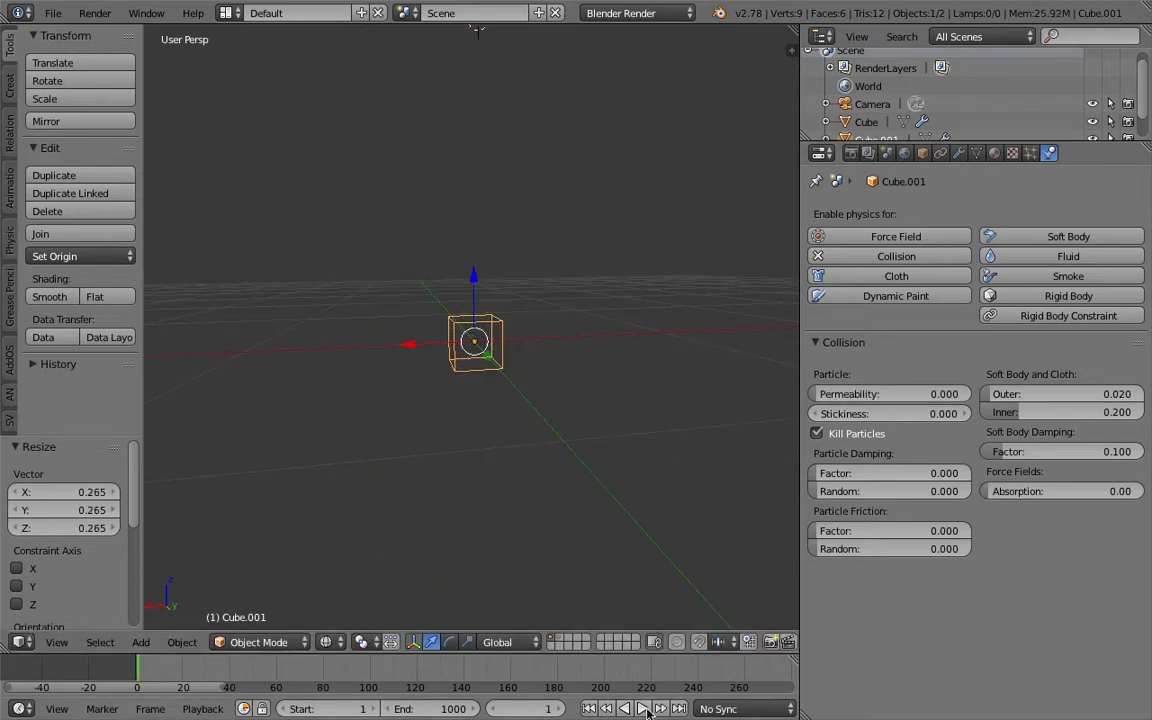
pyautogui.click(645, 709)
pyautogui.moveTo(548, 478); pyautogui.dragTo(535, 434, button='middle')
pyautogui.press('s')
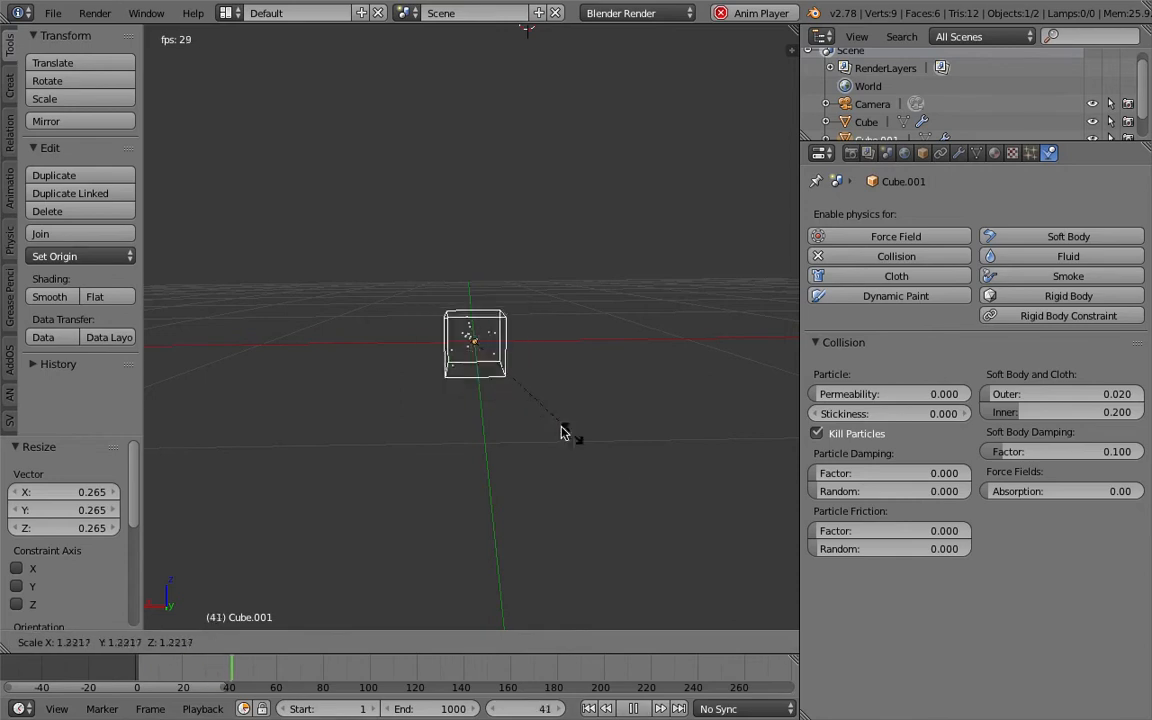
pyautogui.click(524, 386)
# - Shrink and enlarge the cube around the emitter during playback, finishing with a scale of about 1.942, and stop the animation
pyautogui.moveTo(535, 378); pyautogui.dragTo(602, 404, button='middle')
pyautogui.press('s')
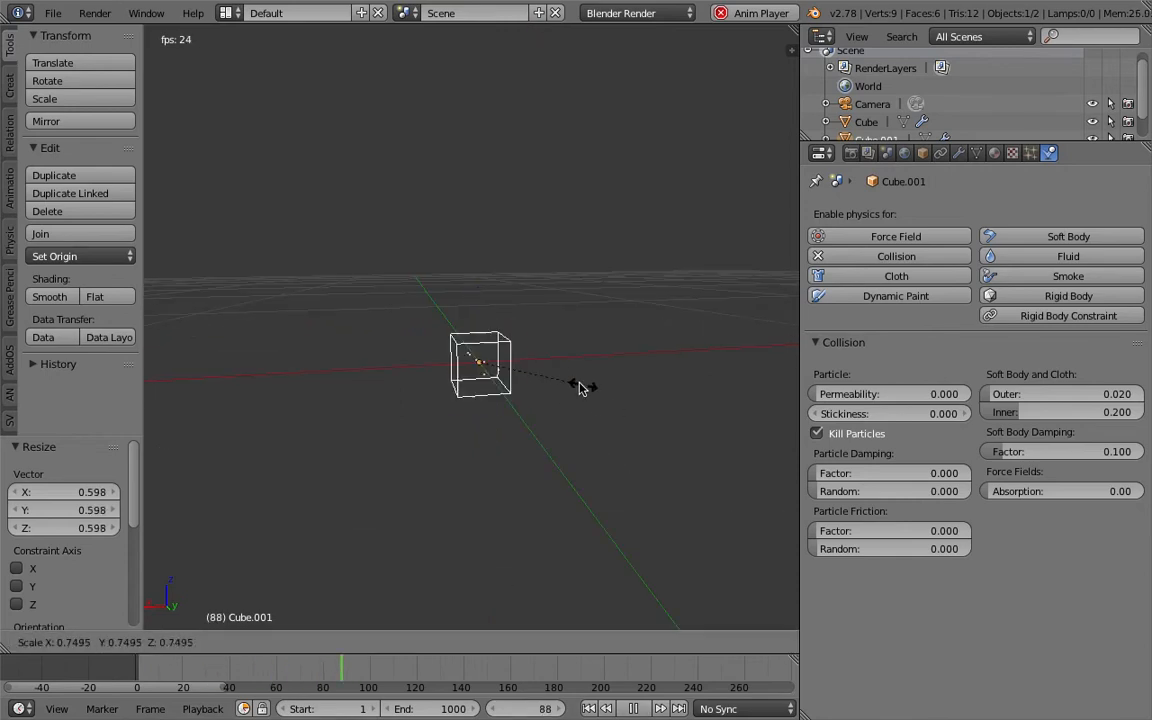
pyautogui.click(502, 362)
pyautogui.moveTo(502, 362); pyautogui.dragTo(484, 468, button='middle')
pyautogui.press('s')
pyautogui.click(538, 455)
pyautogui.press('s')
pyautogui.click(611, 432)
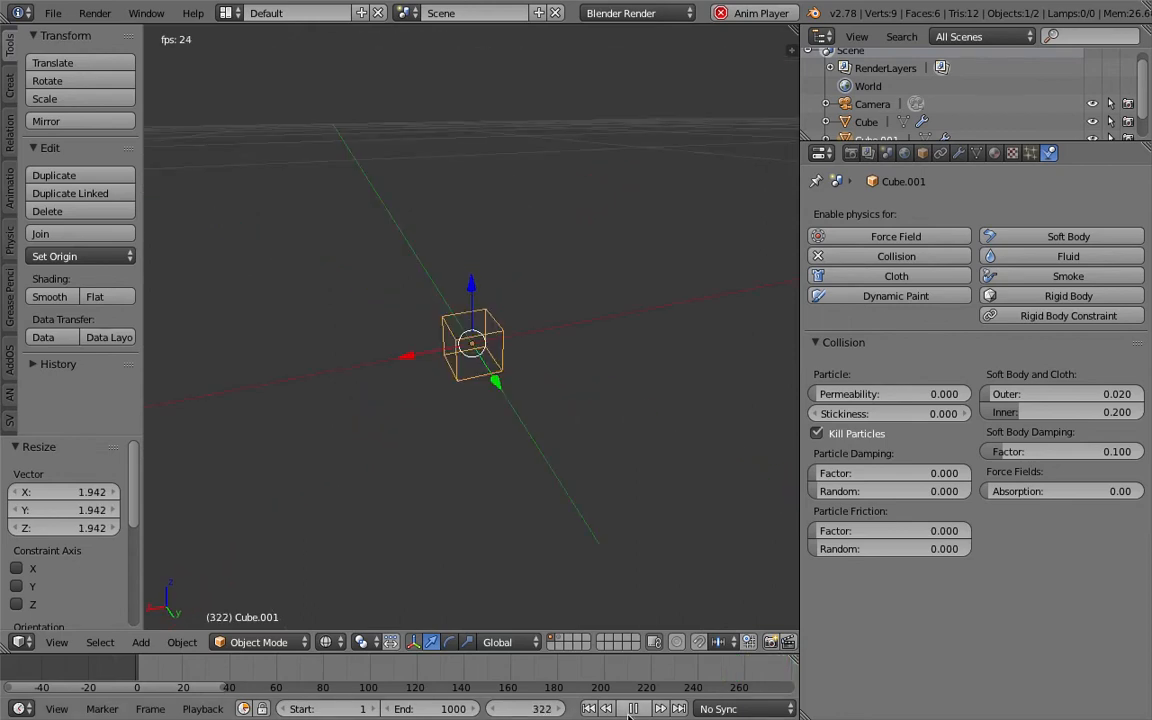
pyautogui.hotkey('alt', 'a')
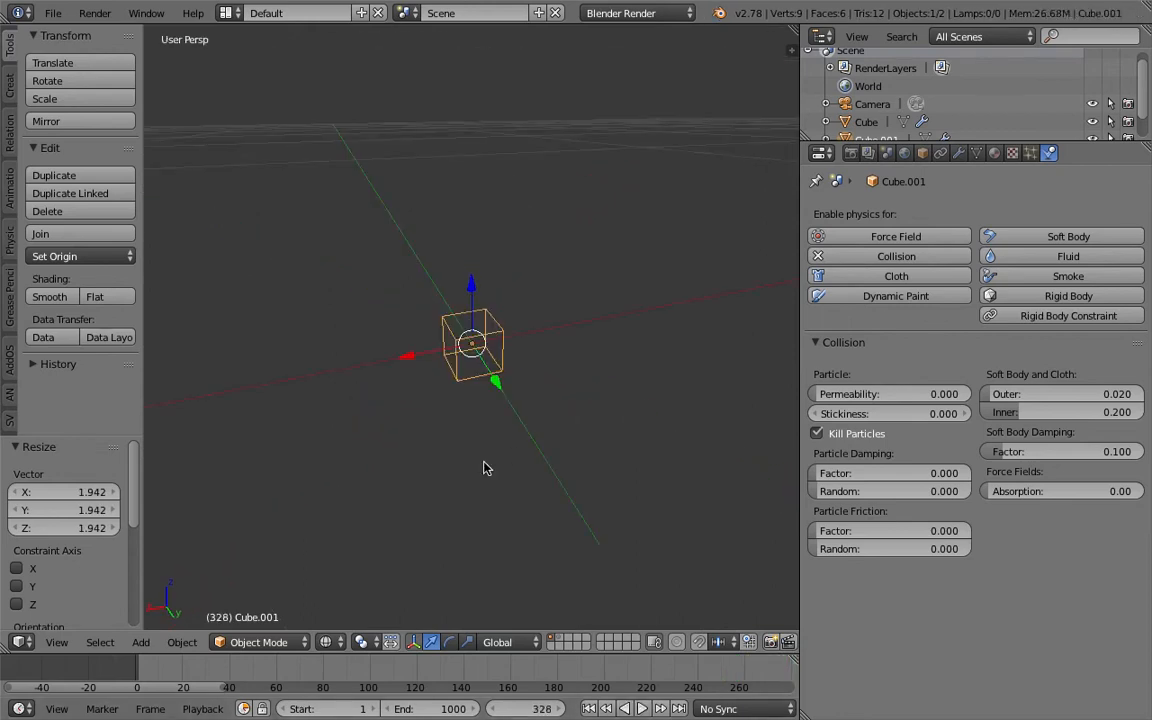
# - Select the particle-emitting object inside the cube and rename it EMITTER
pyautogui.click(1031, 154)
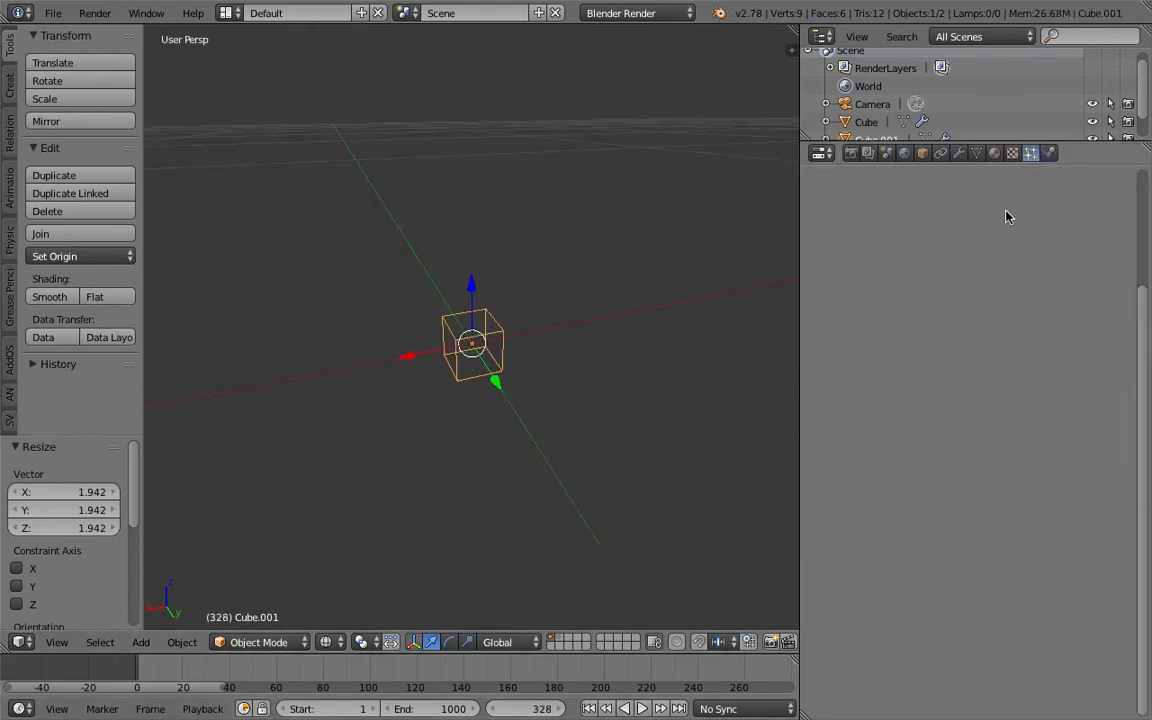
pyautogui.rightClick(471, 345)
pyautogui.scroll(-1, 875, 131)
pyautogui.doubleClick(867, 96)
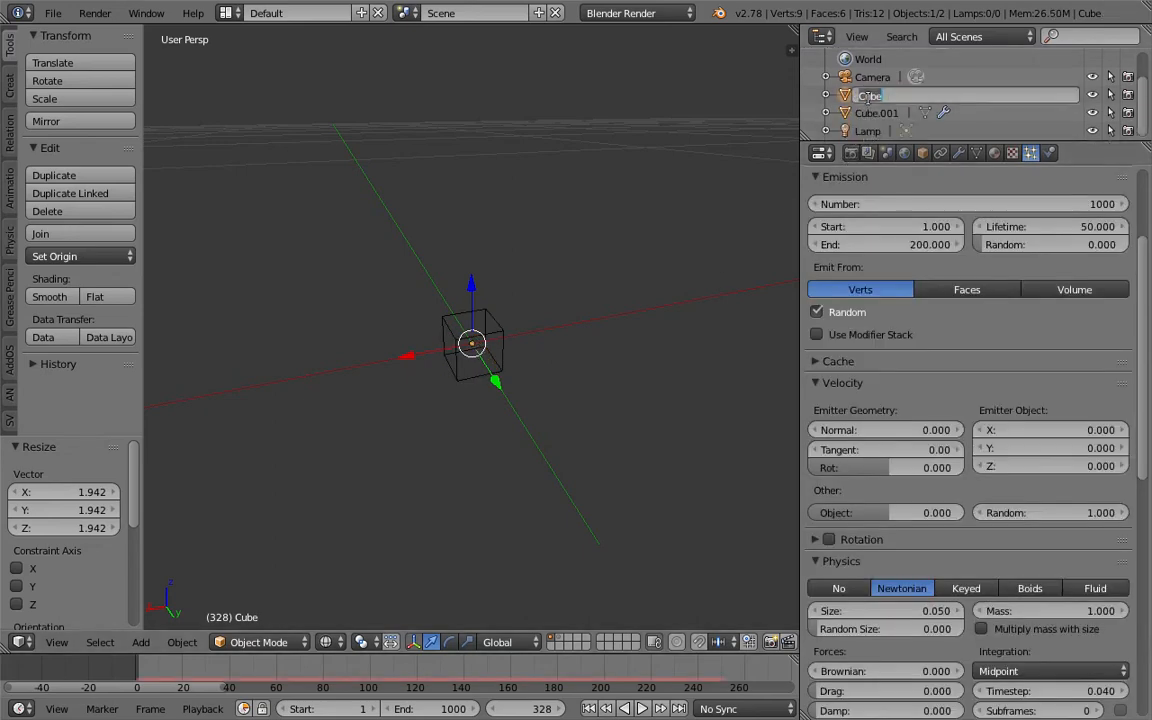
pyautogui.write('EMITTER')
pyautogui.press('Return')
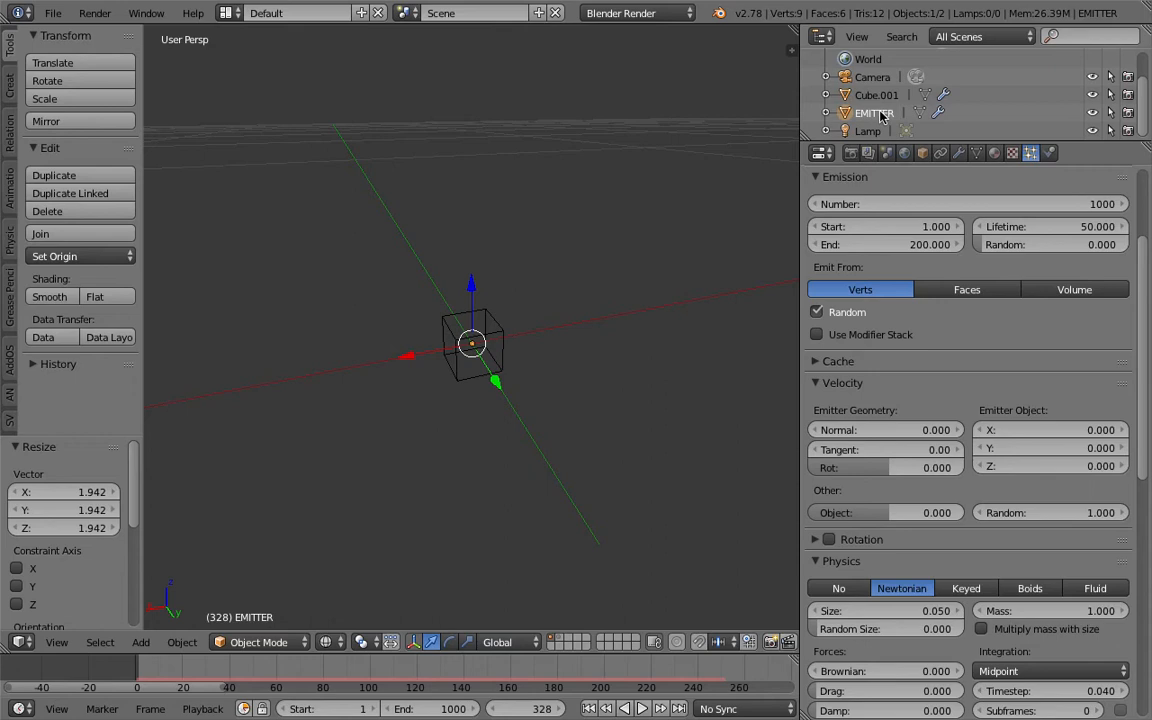
# - Enlarge the Outliner so all scene objects fit and make EMITTER the selected object
pyautogui.moveTo(736, 233); pyautogui.dragTo(581, 329, button='middle')
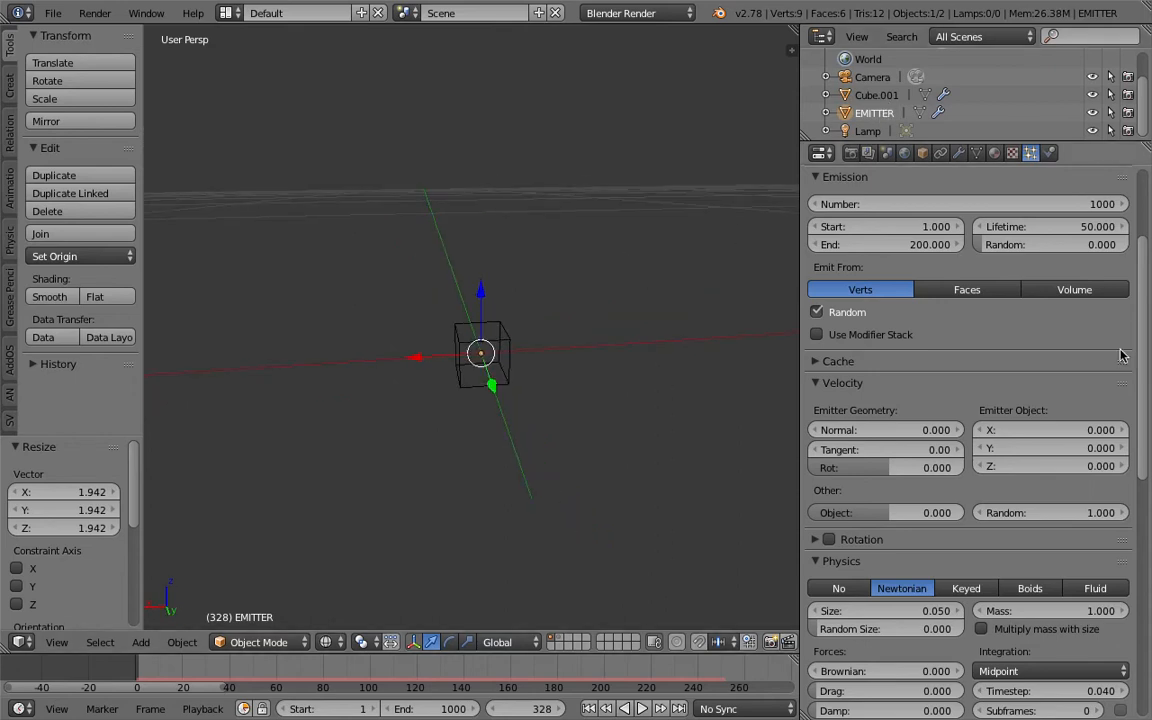
pyautogui.click(884, 96)
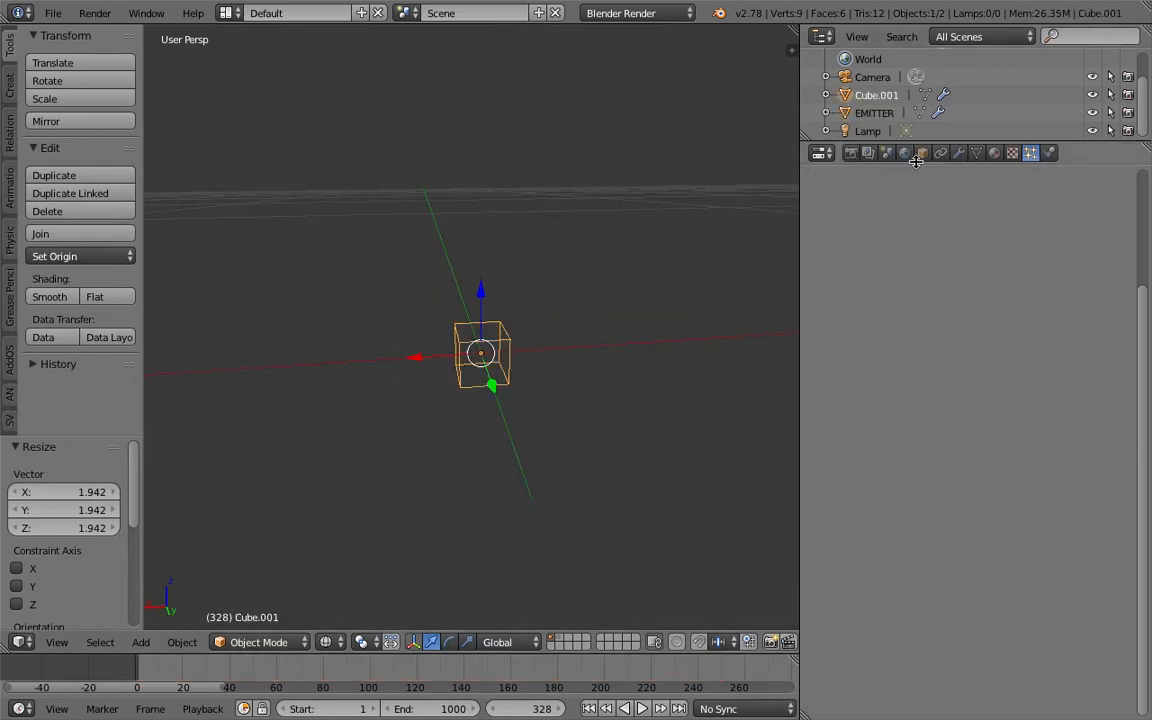
pyautogui.moveTo(925, 142); pyautogui.dragTo(928, 227)
pyautogui.click(880, 150)
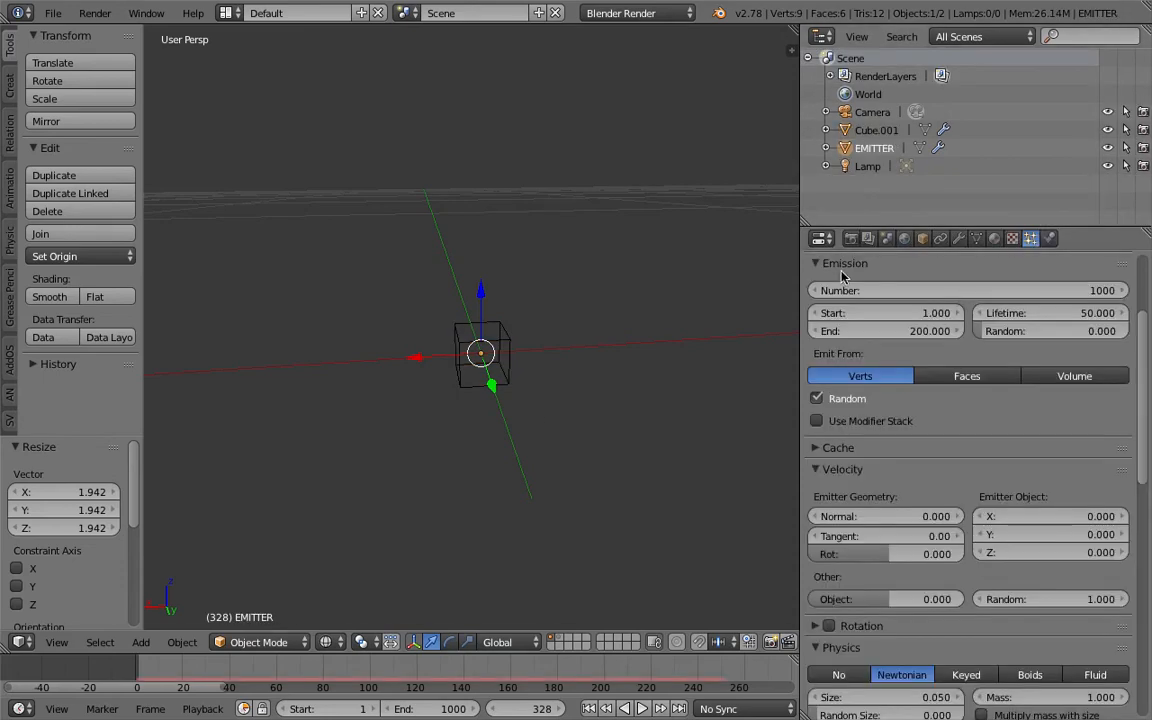
# - Set the particle emission's end frame to 1000 and the particle lifetime to 100
pyautogui.scroll(-2, 1148, 460)
pyautogui.moveTo(1150, 460); pyautogui.dragTo(1146, 346)
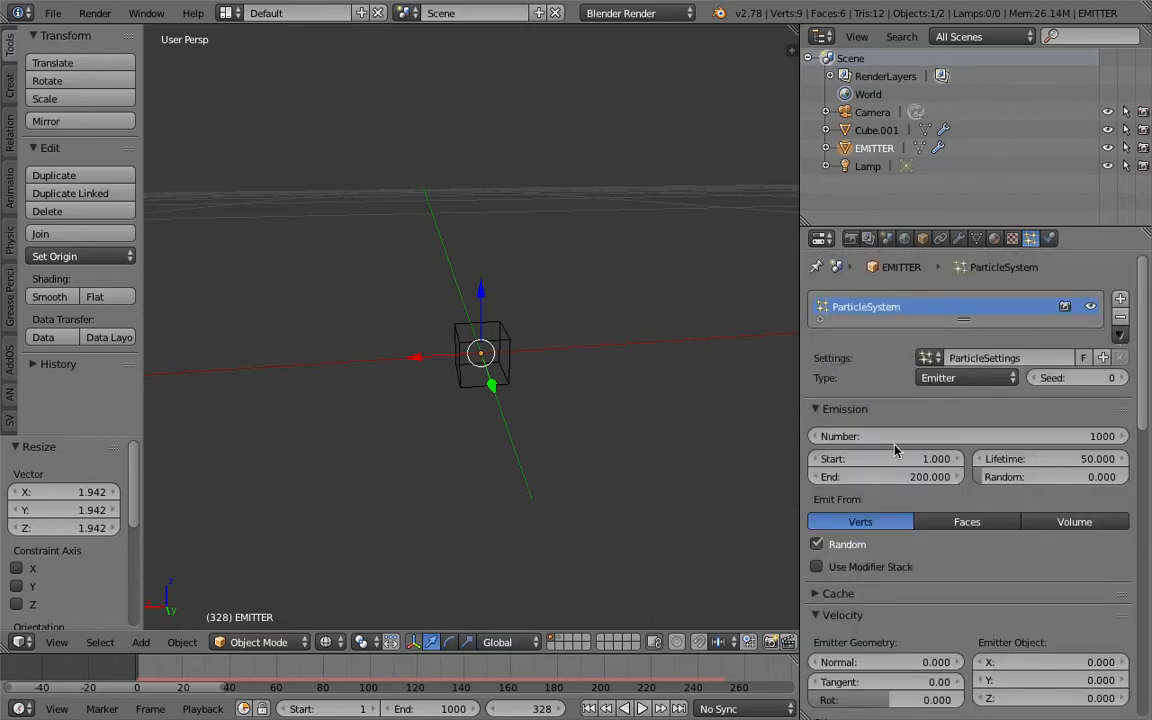
pyautogui.scroll(-2, 893, 458)
pyautogui.scroll(-3, 890, 440)
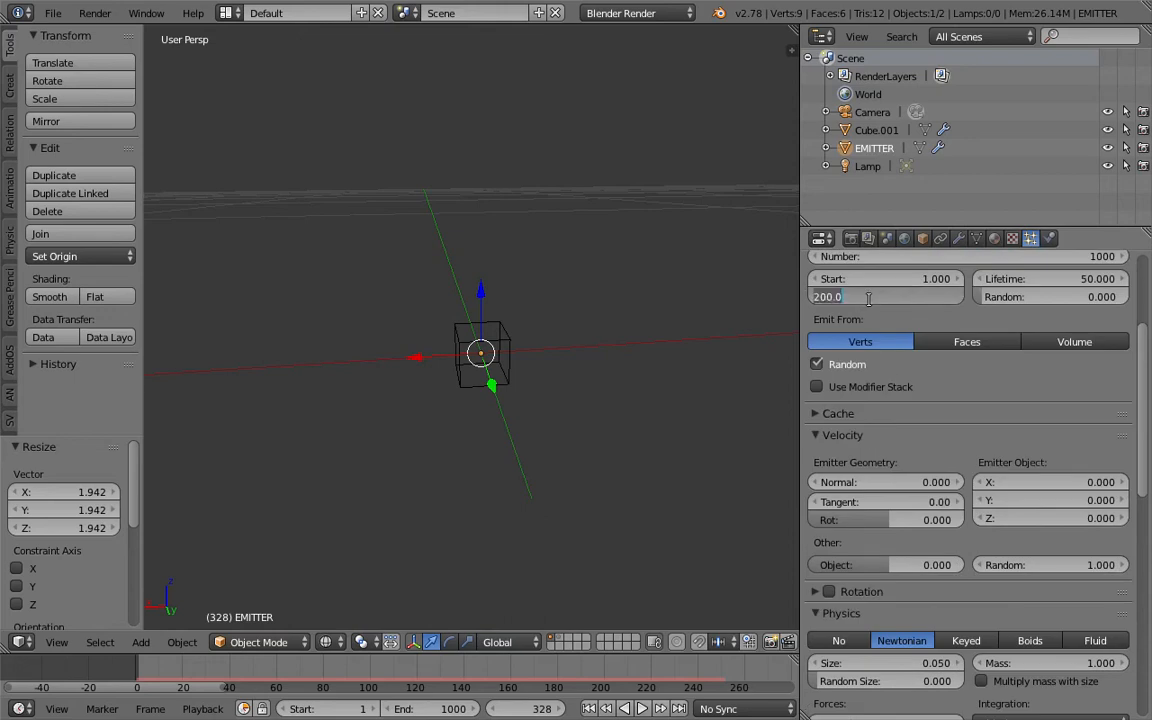
pyautogui.write('1000')
pyautogui.press('Return')
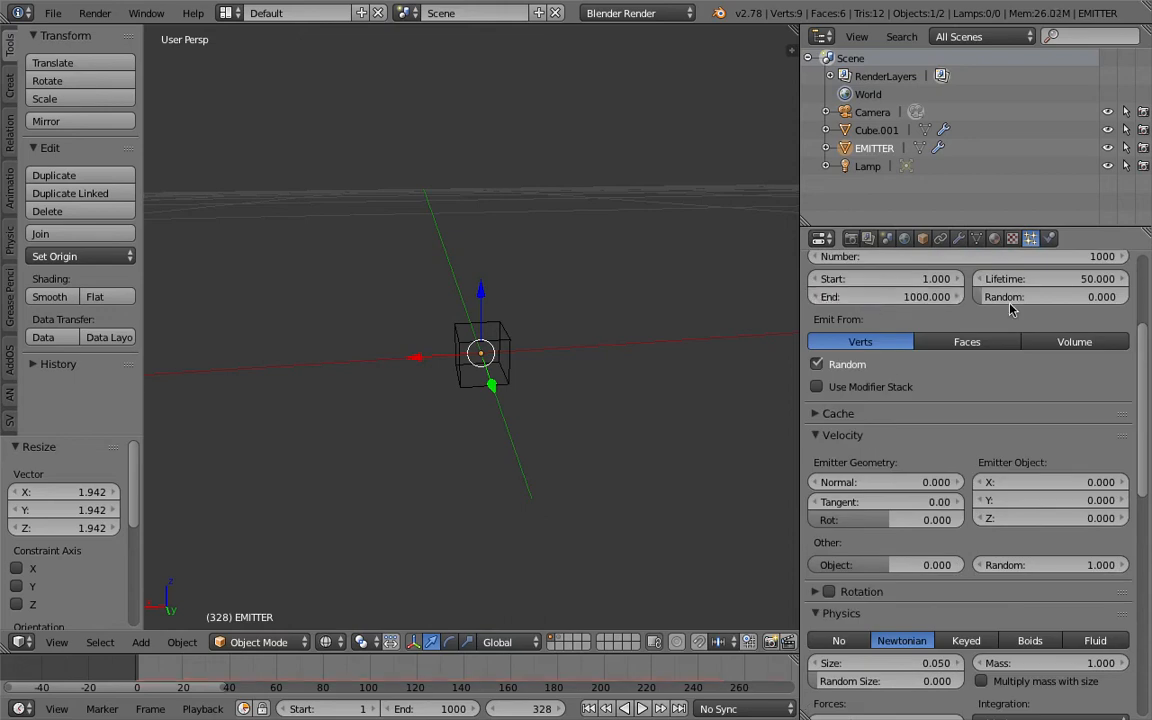
pyautogui.click(1052, 283)
pyautogui.write('10')
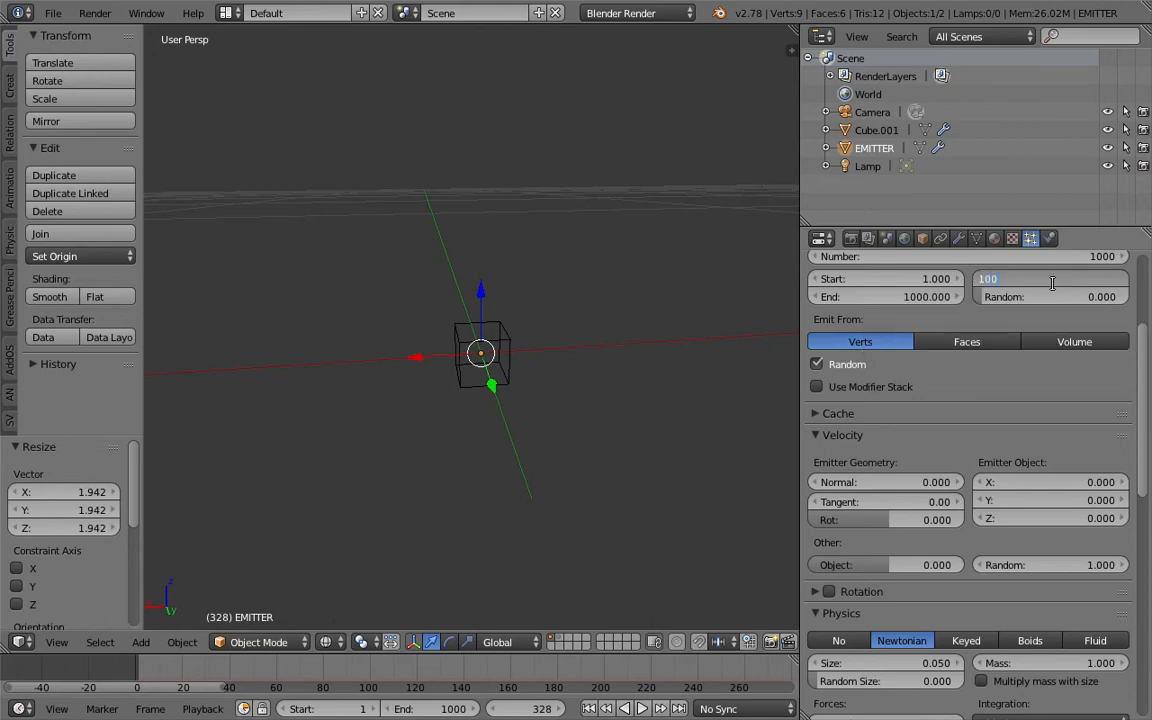
pyautogui.write('0')
pyautogui.press('Return')
# - Examine the particle system's cache settings and collapse them again
pyautogui.click(875, 418)
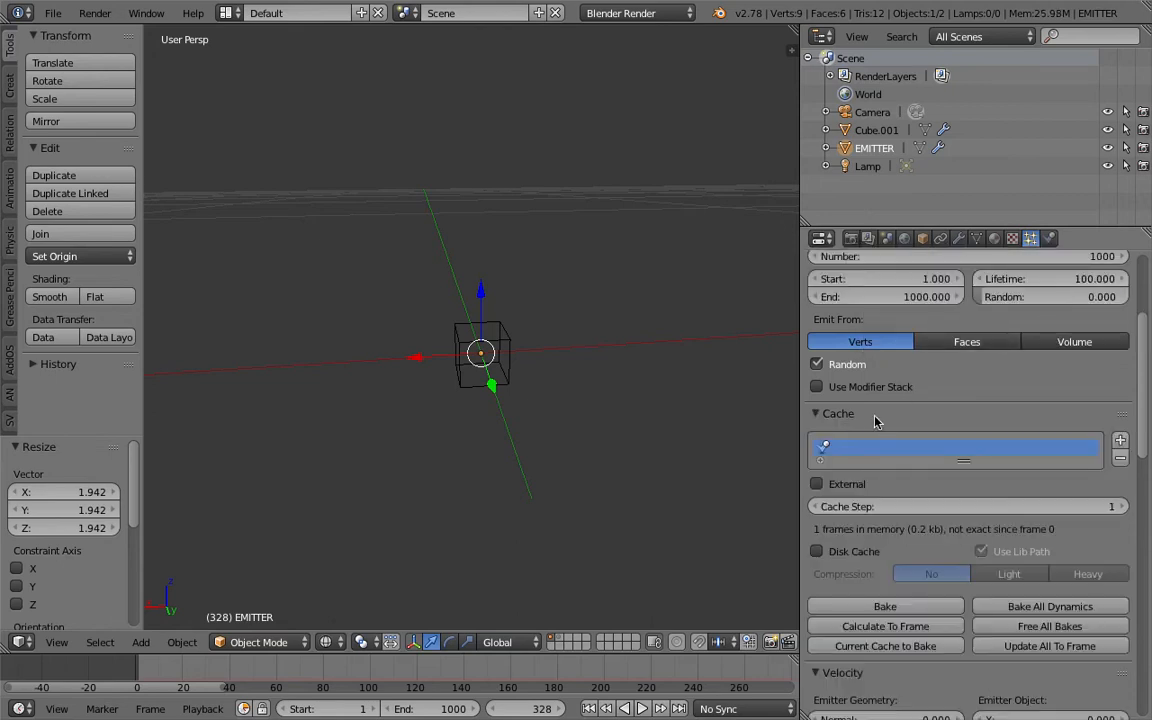
pyautogui.scroll(-4, 875, 420)
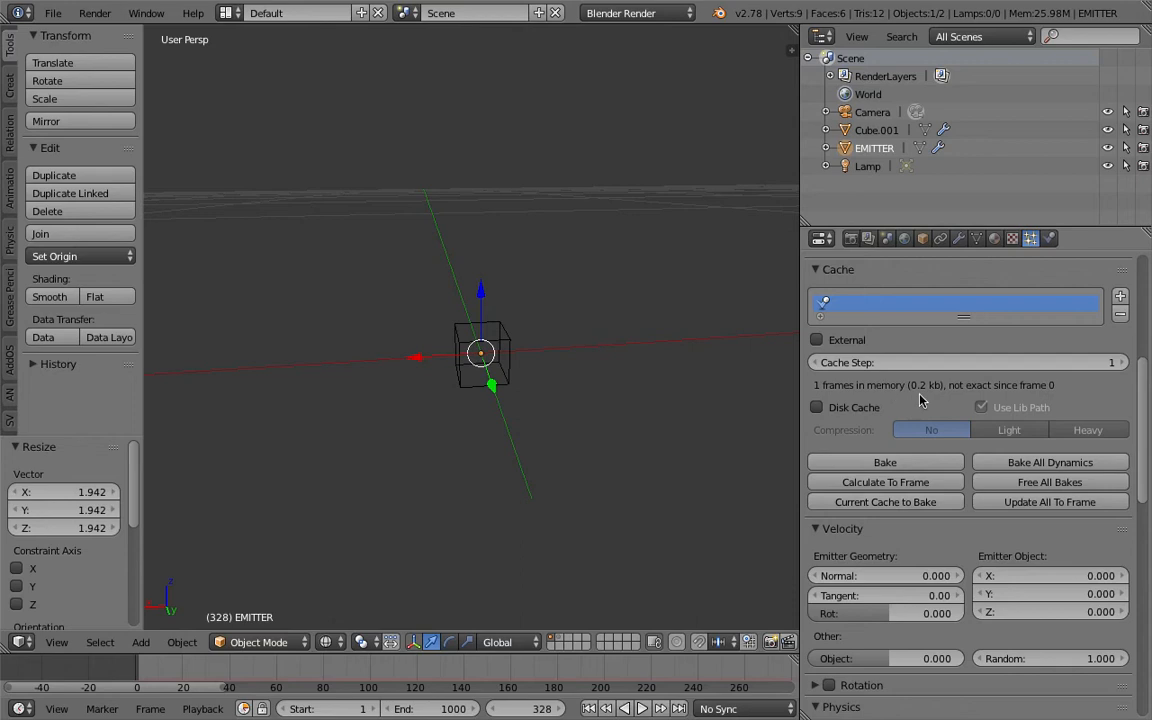
pyautogui.scroll(-4, 900, 395)
pyautogui.scroll(4, 860, 420)
pyautogui.scroll(4, 875, 420)
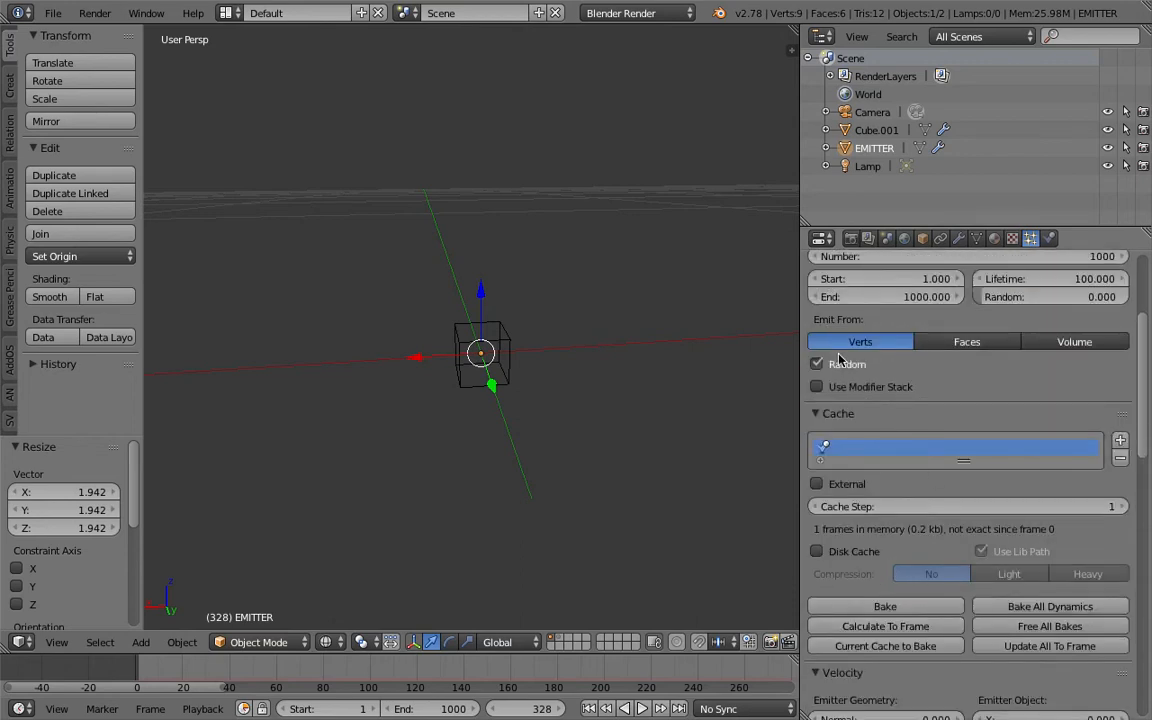
pyautogui.scroll(2, 841, 369)
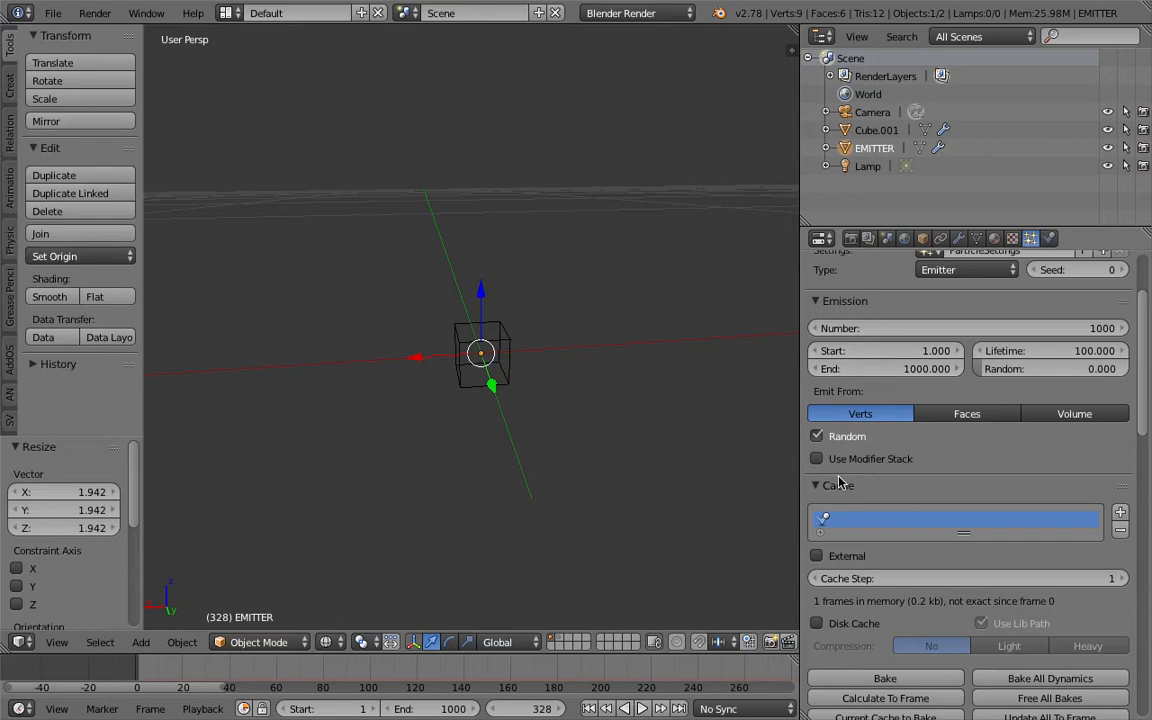
pyautogui.click(838, 485)
# - Play the animation briefly to check the emission with the new end frame and lifetime, and stop it
pyautogui.moveTo(519, 391); pyautogui.dragTo(548, 406, button='middle')
pyautogui.click(641, 709)
pyautogui.scroll(-4, 558, 391)
pyautogui.scroll(-3, 548, 406)
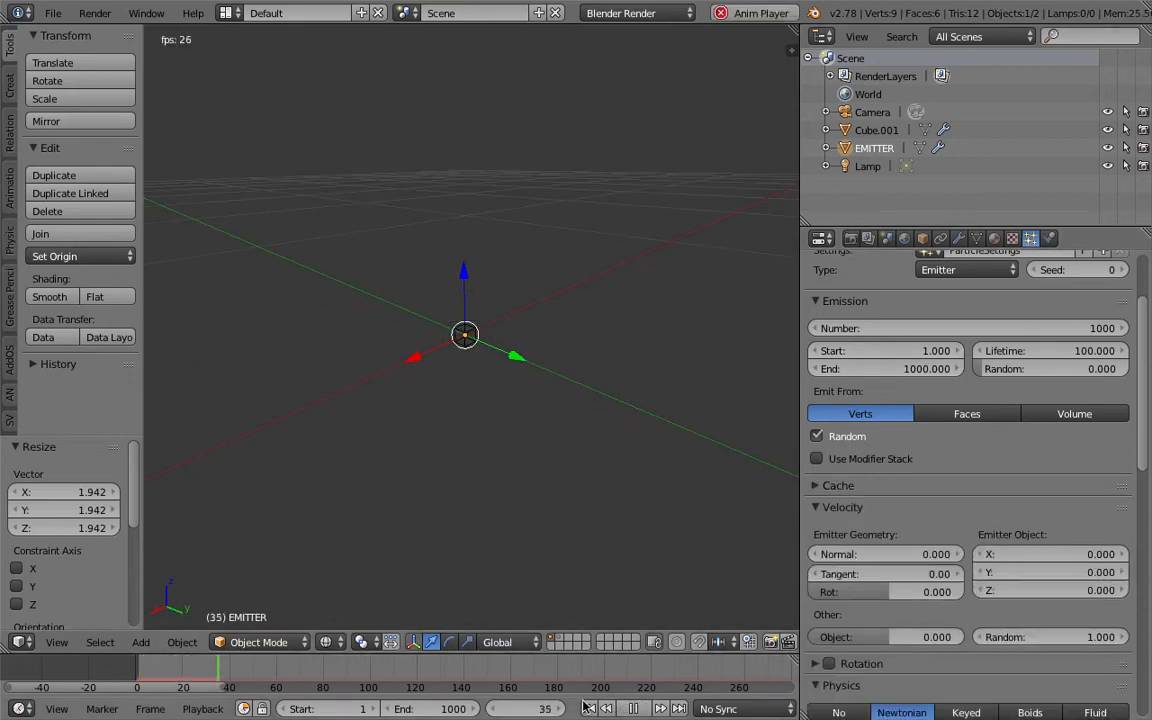
pyautogui.click(622, 709)
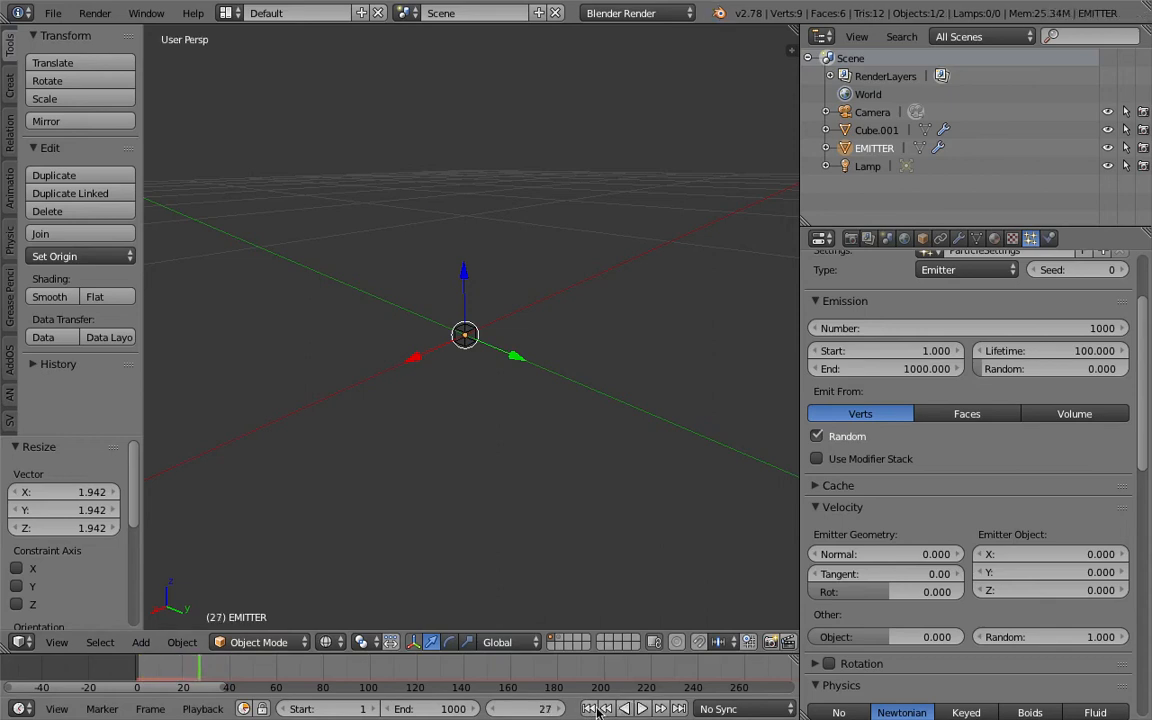
# - Select the collision cube around the emitter and scale it up by a factor of about 2.57
pyautogui.moveTo(550, 390); pyautogui.dragTo(512, 409, button='middle')
pyautogui.scroll(11, 522, 407)
pyautogui.scroll(-7, 510, 401)
pyautogui.rightClick(496, 330)
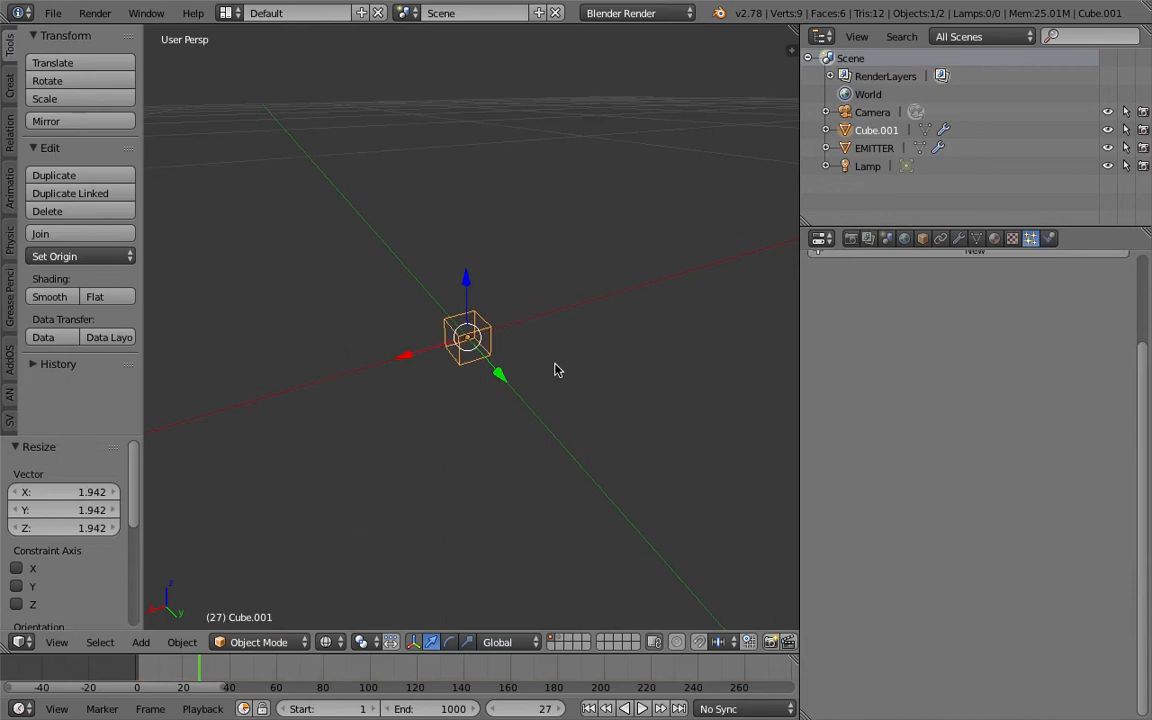
pyautogui.press('s')
pyautogui.click(614, 425)
pyautogui.scroll(-4, 571, 427)
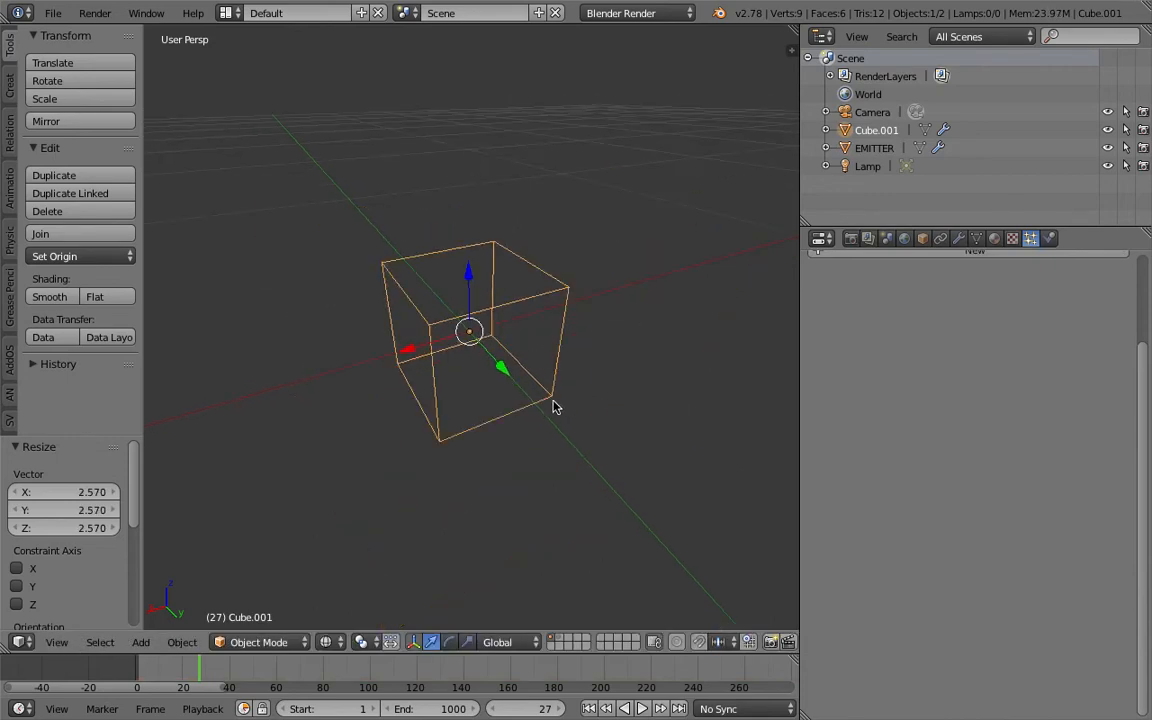
# - Play the animation from the first frame, stop it and inspect the particles inside the enlarged cube
pyautogui.moveTo(553, 405); pyautogui.dragTo(461, 362, button='middle')
pyautogui.click(592, 709)
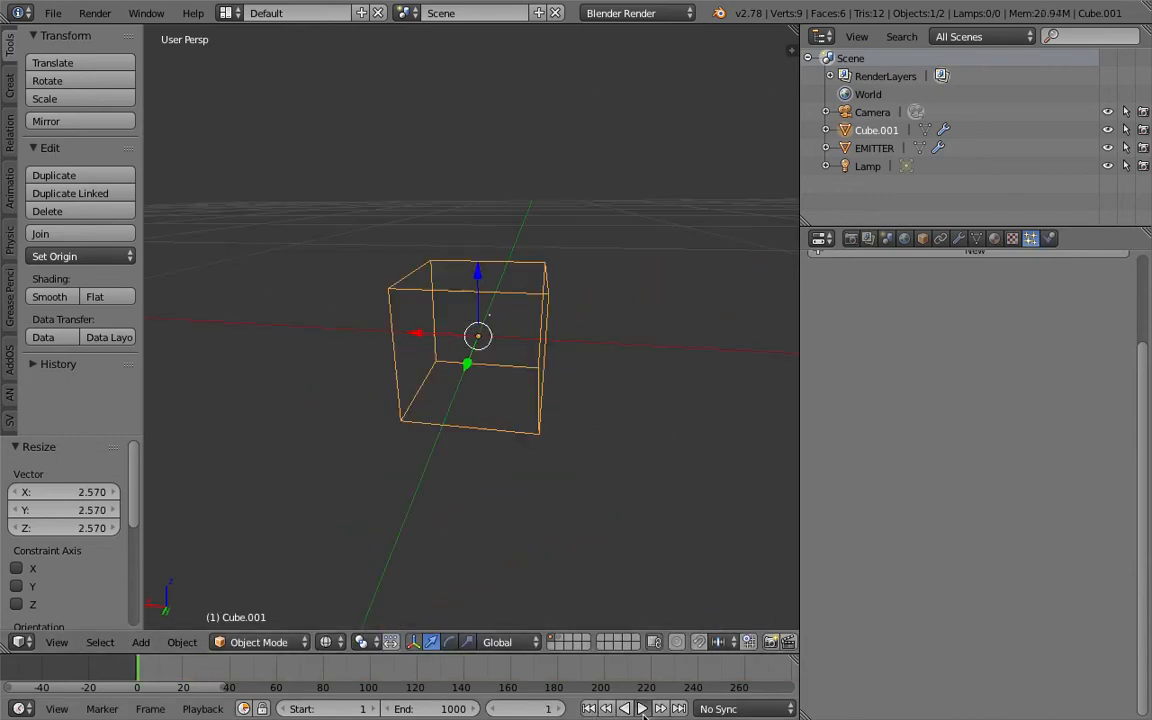
pyautogui.click(642, 709)
pyautogui.click(642, 710)
pyautogui.moveTo(481, 488); pyautogui.dragTo(568, 429, button='middle')
pyautogui.scroll(-2, 495, 352)
pyautogui.moveTo(495, 352); pyautogui.dragTo(517, 445, button='middle')
pyautogui.scroll(5, 517, 445)
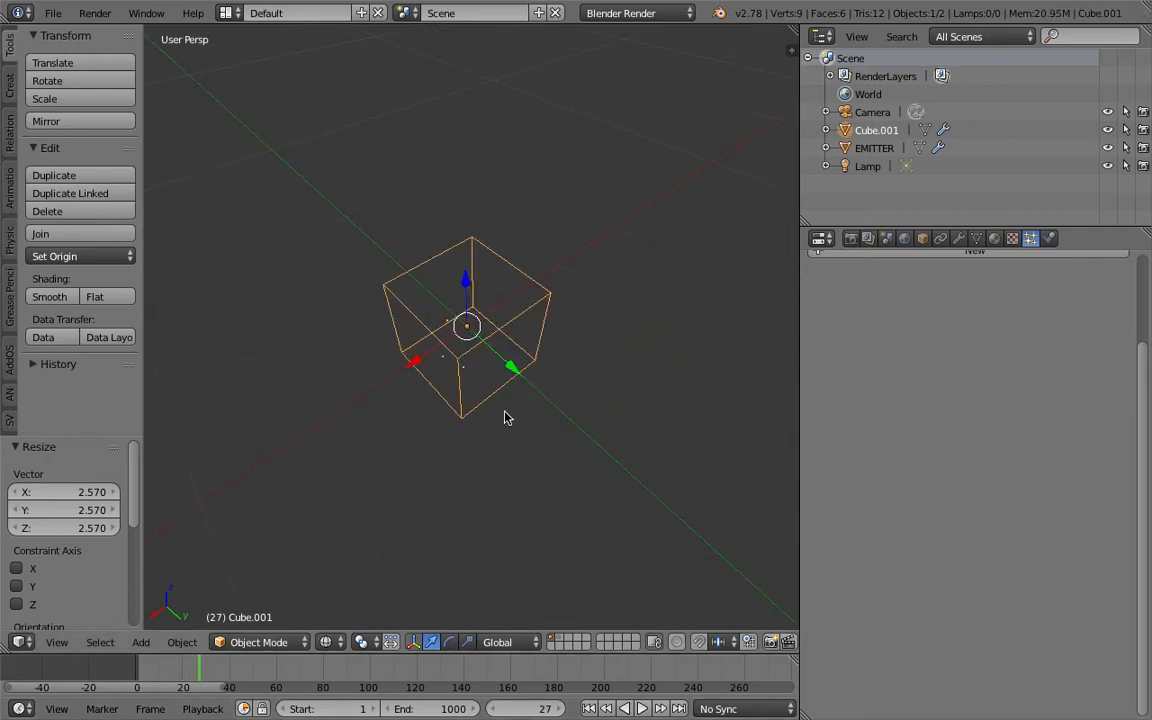
# - Exclude the collision cube Cube.001 from rendering and toggle its viewport visibility, leaving it shown
pyautogui.moveTo(577, 357); pyautogui.dragTo(622, 364, button='middle')
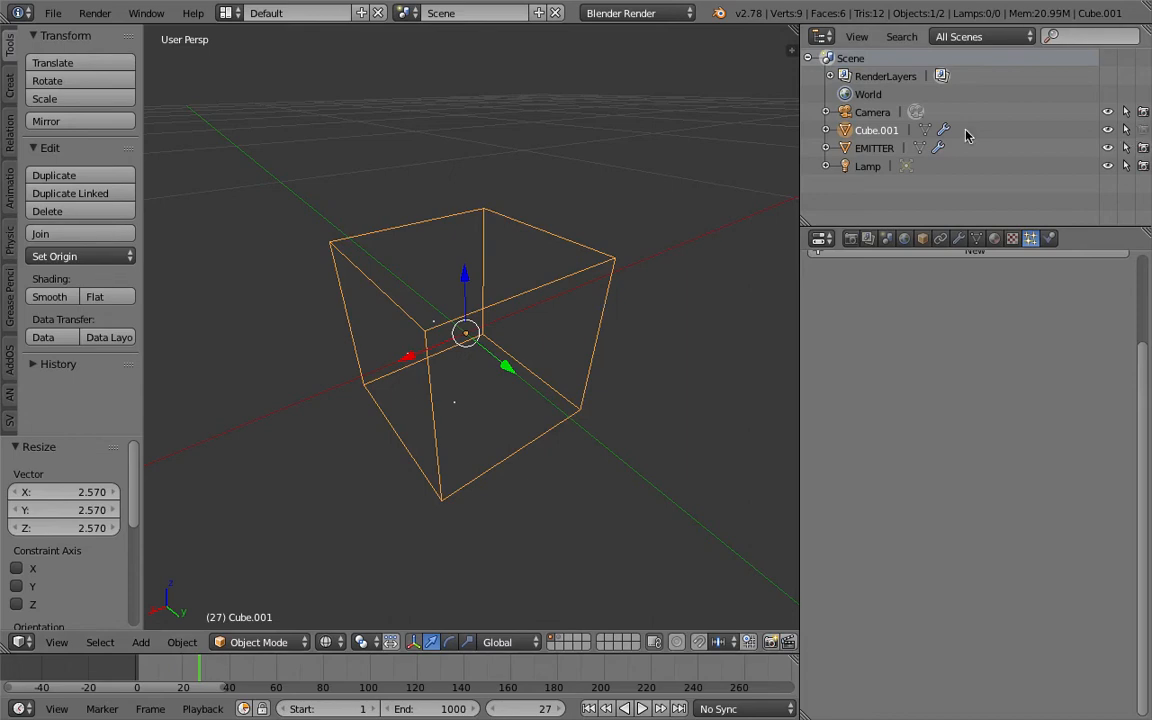
pyautogui.click(1107, 131)
pyautogui.click(1107, 131)
pyautogui.click(1107, 131)
pyautogui.click(1107, 131)
pyautogui.moveTo(602, 317); pyautogui.dragTo(616, 304, button='middle')
pyautogui.rightClick(599, 254)
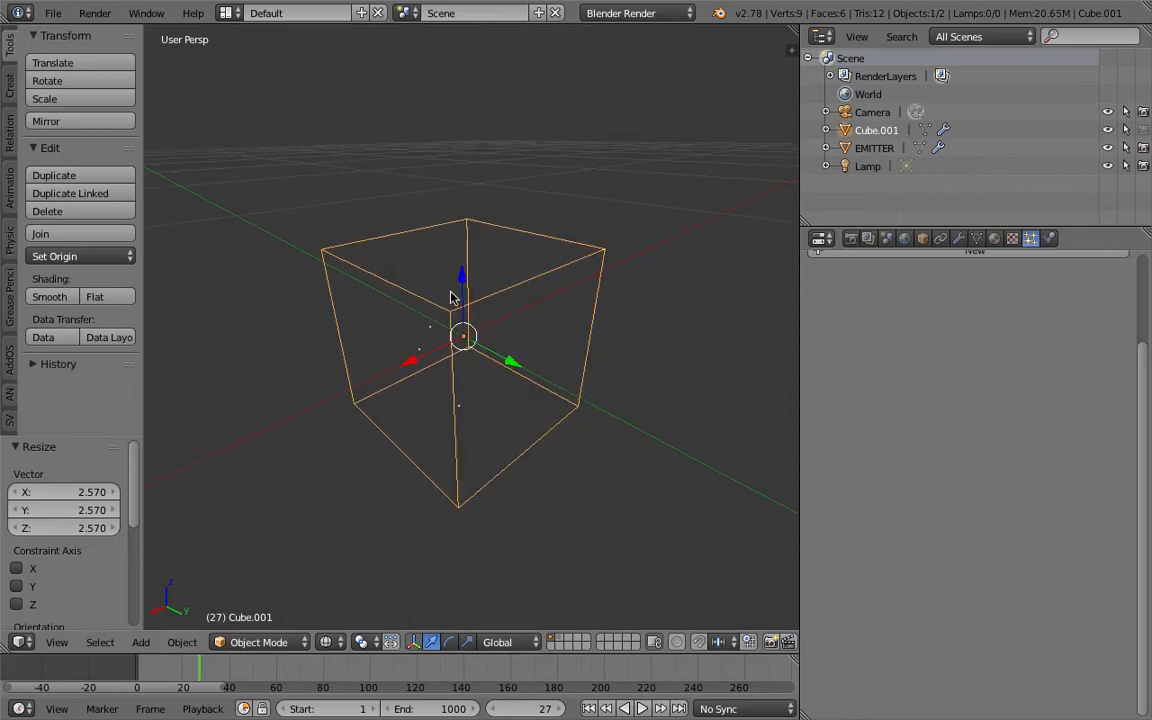
# - Inspect the collision cube and its particles from different angles and distances, and start the animation playback
pyautogui.moveTo(450, 291); pyautogui.dragTo(545, 291, button='middle')
pyautogui.scroll(-3, 494, 293)
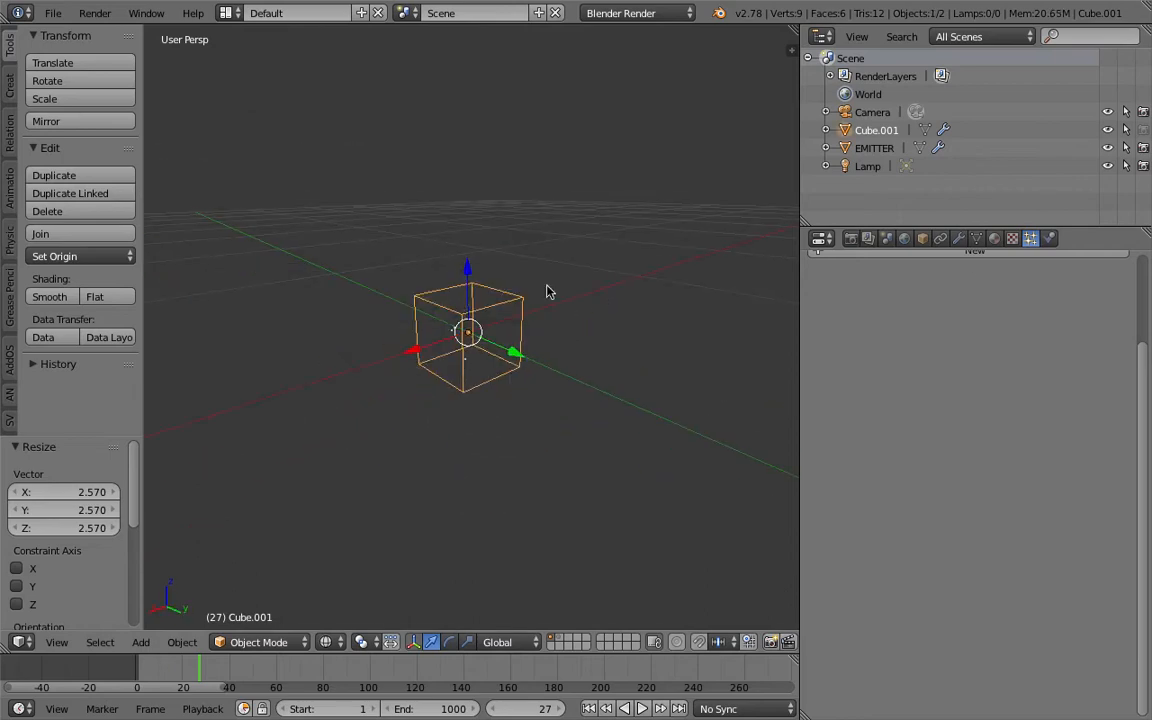
pyautogui.scroll(5, 1145, 310)
pyautogui.moveTo(504, 388)
pyautogui.mouseDown(button='middle')
pyautogui.moveTo(548, 236)
pyautogui.moveTo(512, 380)
pyautogui.mouseUp(button='middle')
pyautogui.scroll(-2, 500, 383)
pyautogui.scroll(3, 490, 386)
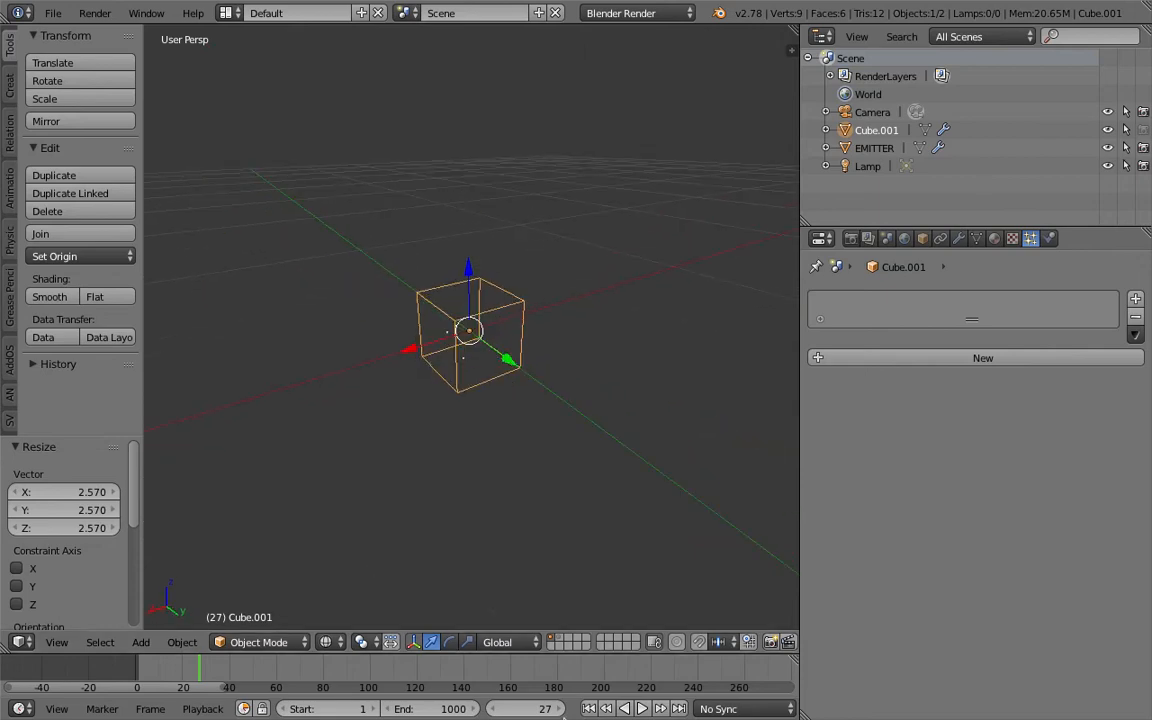
pyautogui.click(642, 709)
pyautogui.moveTo(547, 463); pyautogui.dragTo(514, 416, button='middle')
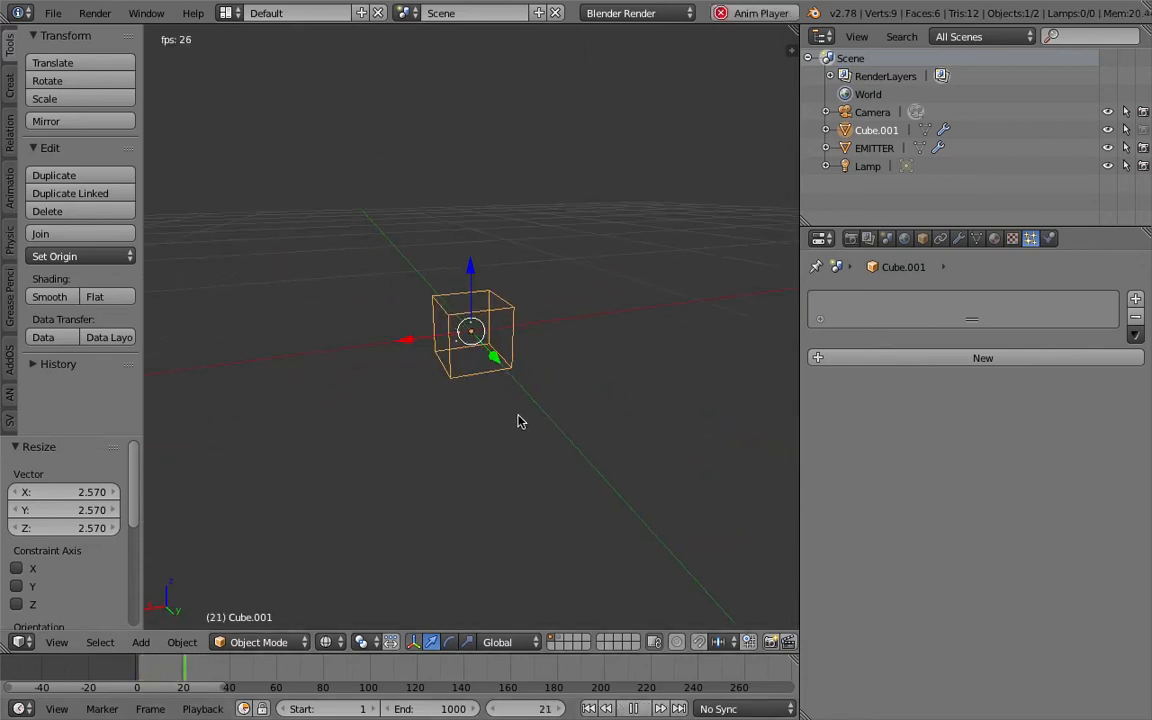
# - Raise and lower the cube's collision Permeability during playback, ending at 0.000, and stop and return to the first frame
pyautogui.click(1049, 238)
pyautogui.moveTo(887, 479); pyautogui.dragTo(949, 479)
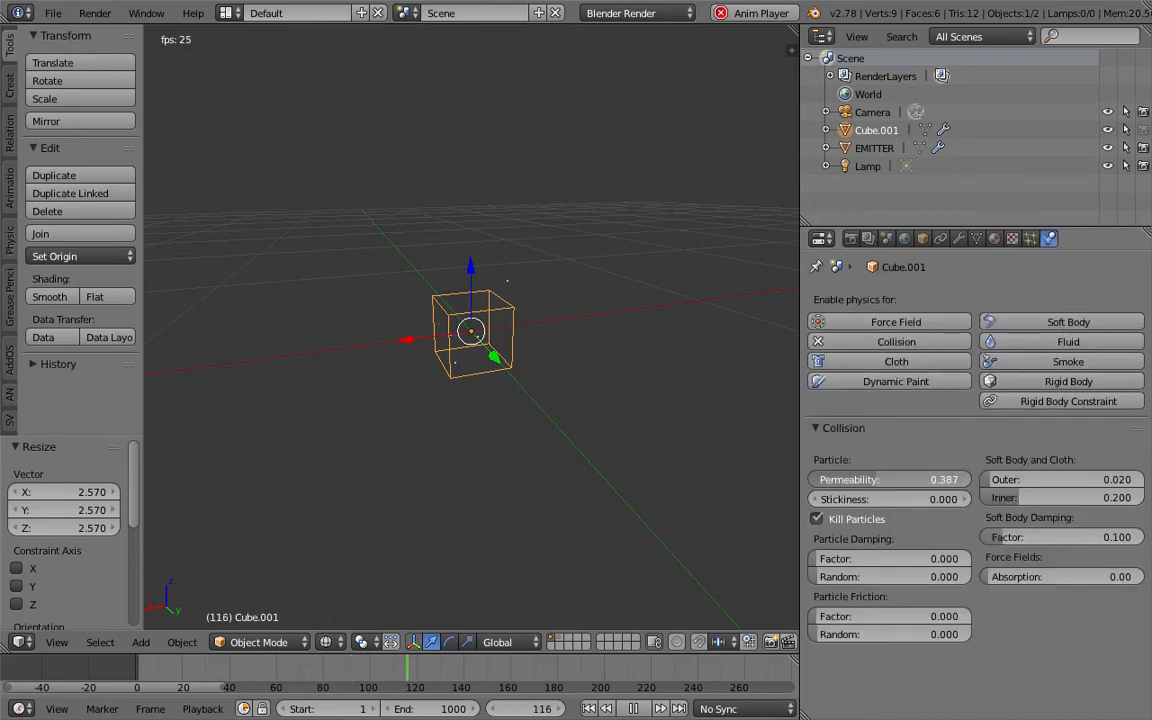
pyautogui.moveTo(873, 479); pyautogui.dragTo(831, 479)
pyautogui.moveTo(970, 479); pyautogui.dragTo(815, 479)
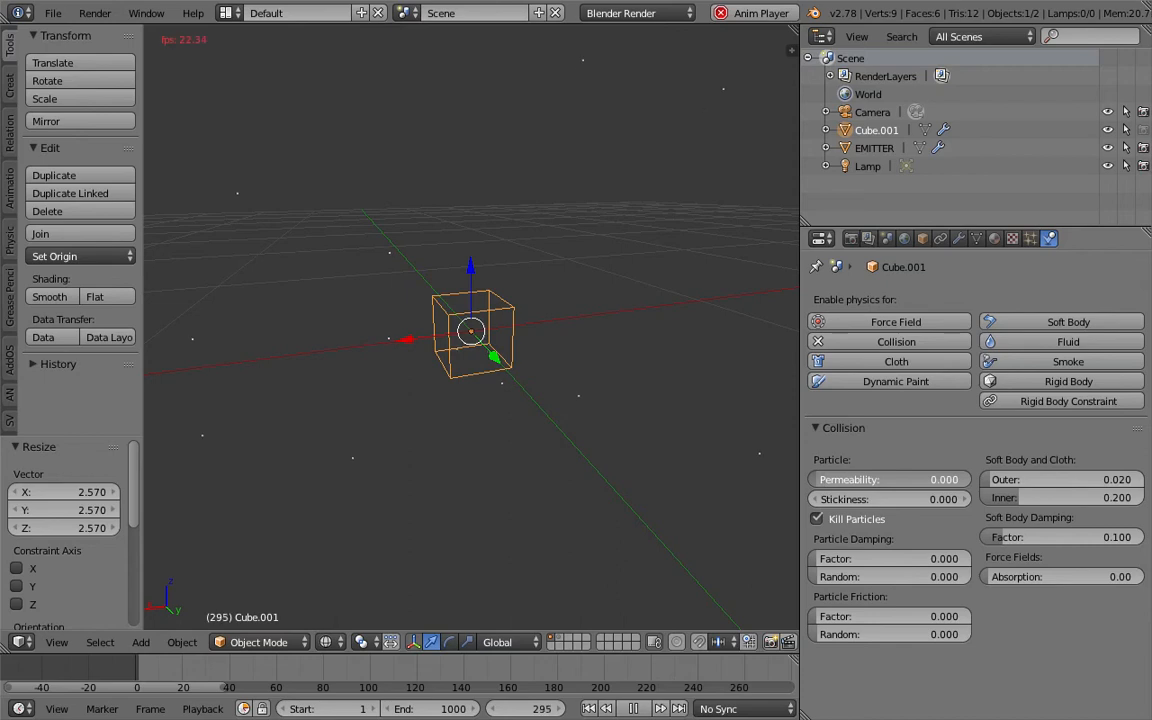
pyautogui.moveTo(815, 479); pyautogui.dragTo(970, 479)
pyautogui.moveTo(970, 479); pyautogui.dragTo(815, 479)
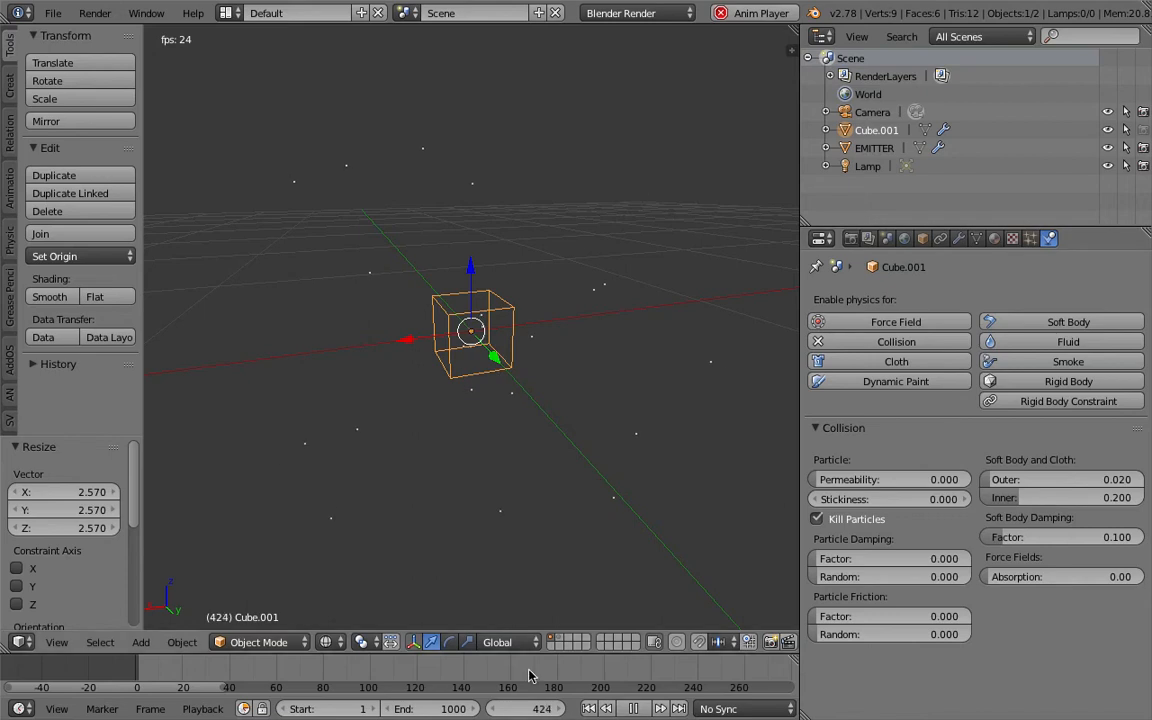
pyautogui.click(636, 708)
pyautogui.click(589, 709)
# - Set the animation's end frame to 5000
pyautogui.moveTo(496, 507); pyautogui.dragTo(504, 508, button='middle')
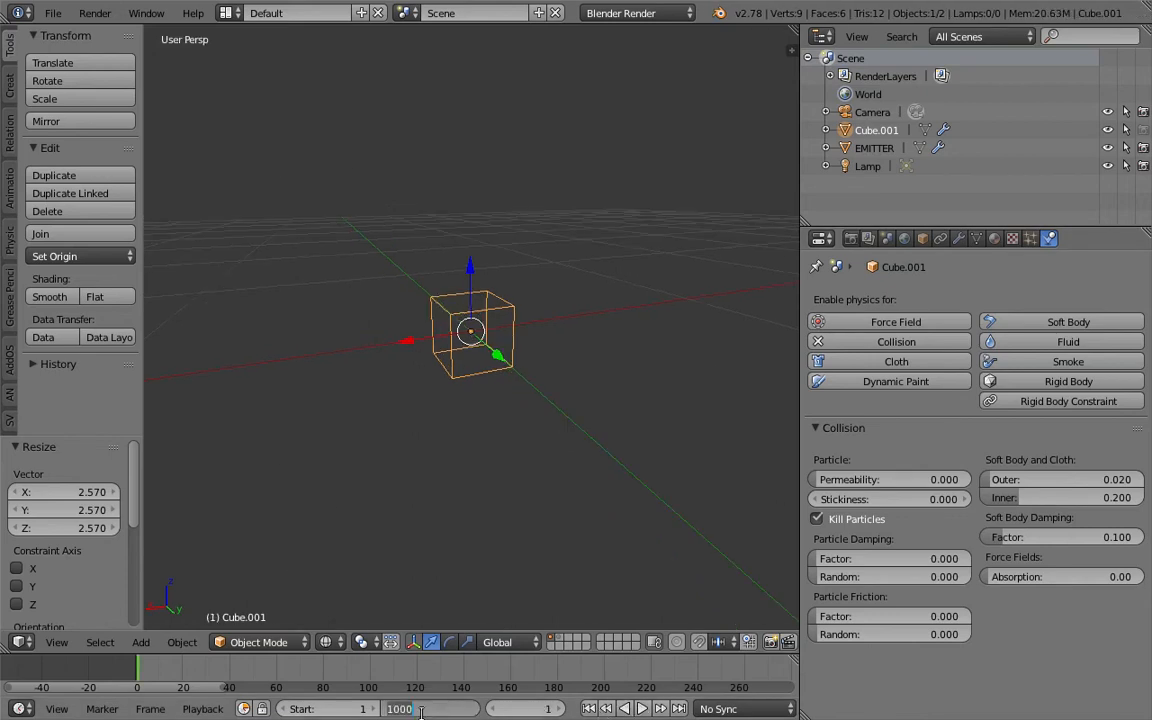
pyautogui.press('Return')
pyautogui.moveTo(505, 425); pyautogui.dragTo(531, 420, button='middle')
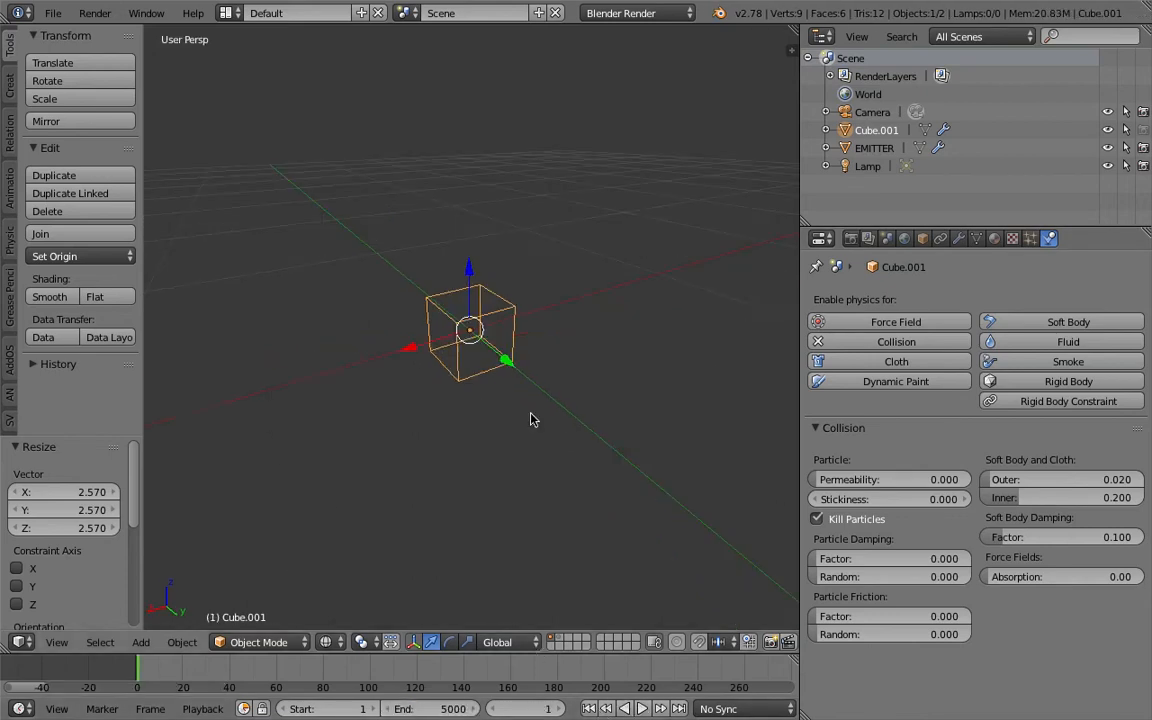
pyautogui.moveTo(502, 333); pyautogui.dragTo(540, 329, button='middle')
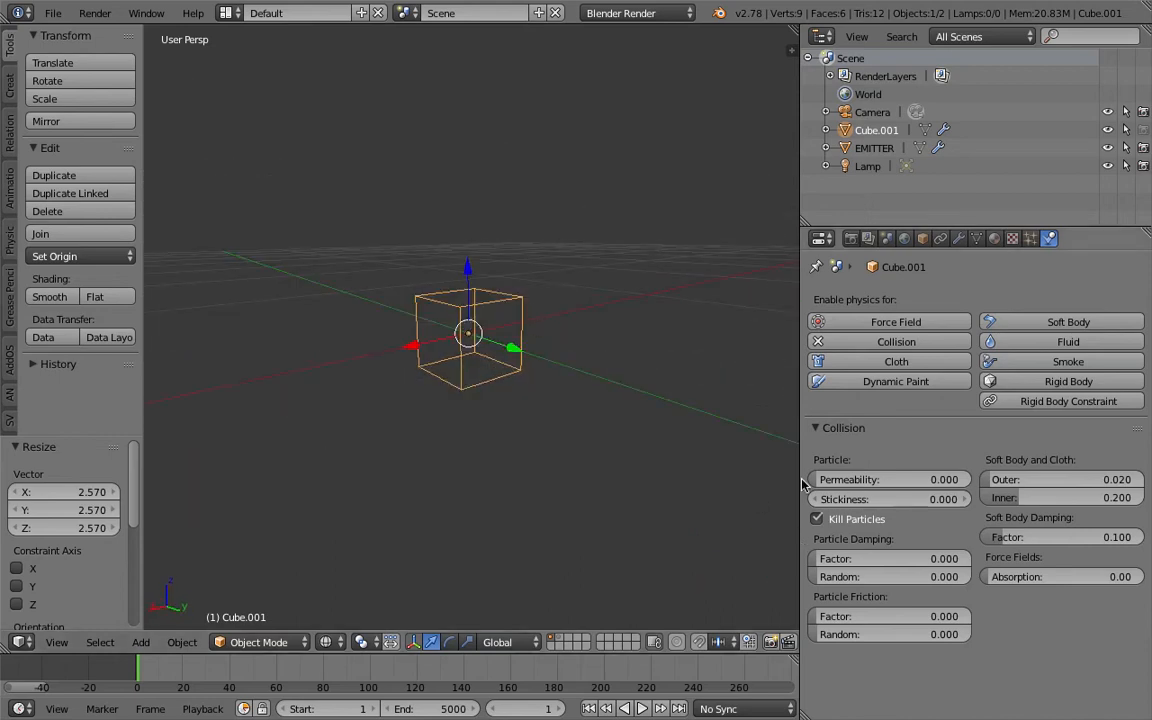
pyautogui.moveTo(478, 338); pyautogui.dragTo(467, 342, button='middle')
# - Select the emitter and set its particle emission number to 100000
pyautogui.click(1030, 240)
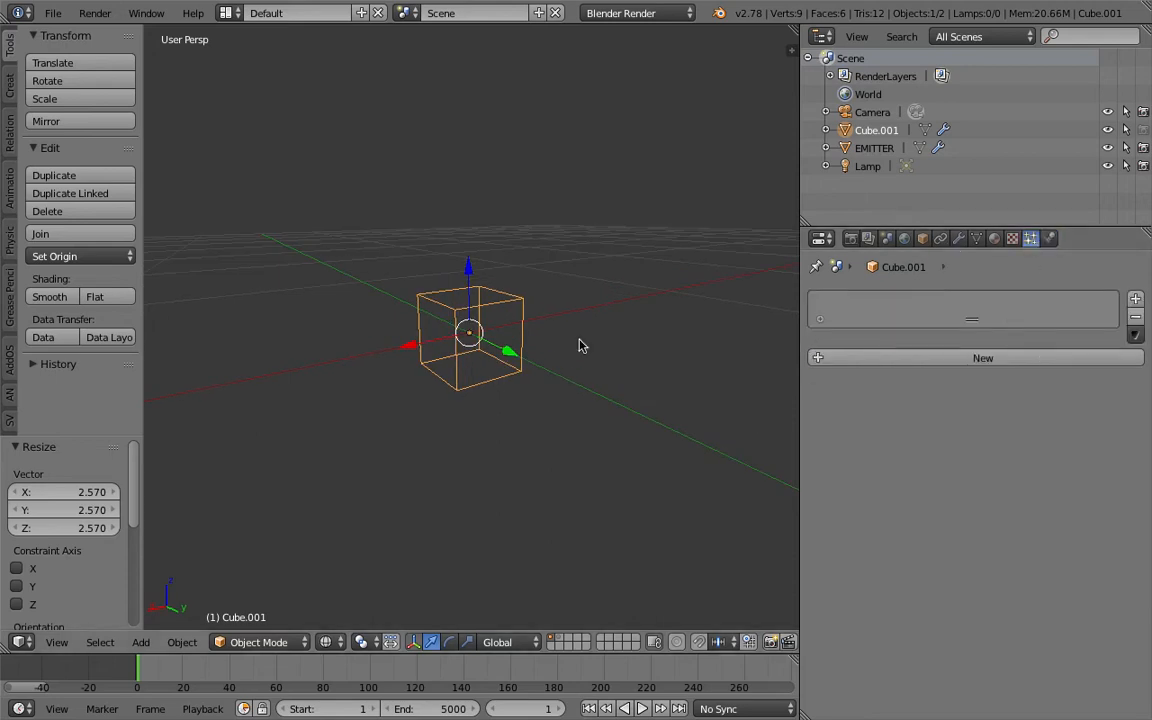
pyautogui.rightClick(487, 333)
pyautogui.click(994, 435)
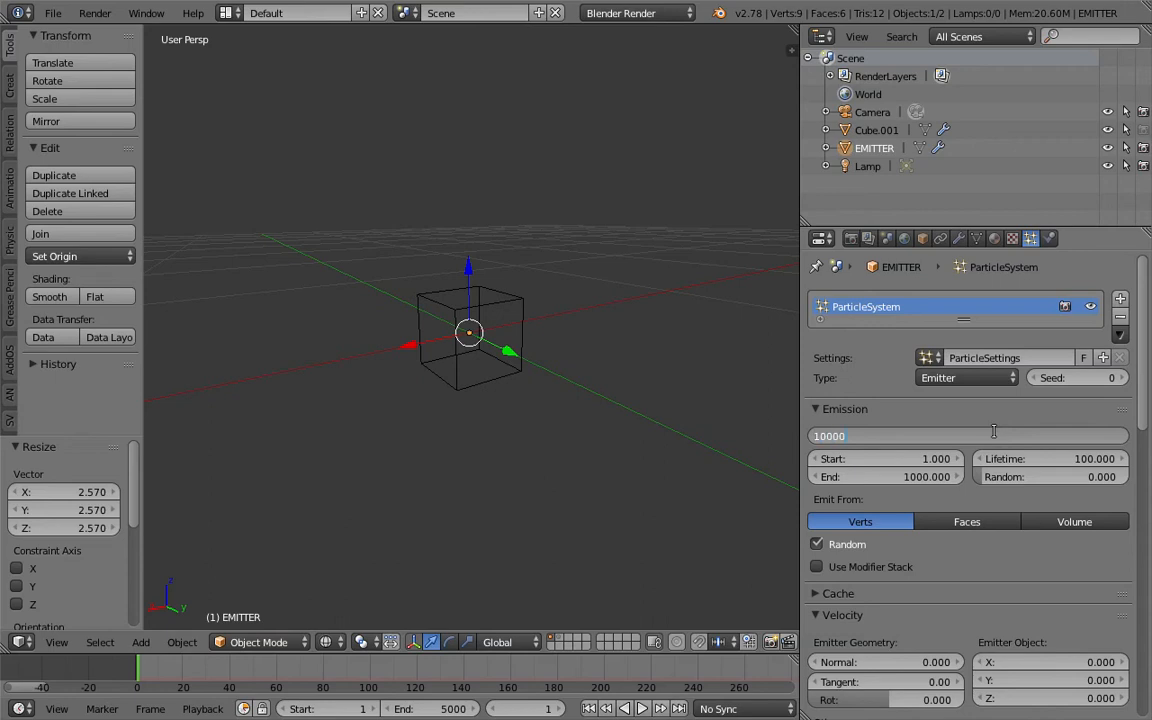
pyautogui.write('100000')
pyautogui.press('Return')
pyautogui.moveTo(599, 419); pyautogui.dragTo(530, 683, button='middle')
# - Play the animation with the denser emission, vary the cube's collision Permeability, return it to 0.000 and stop playback
pyautogui.click(645, 710)
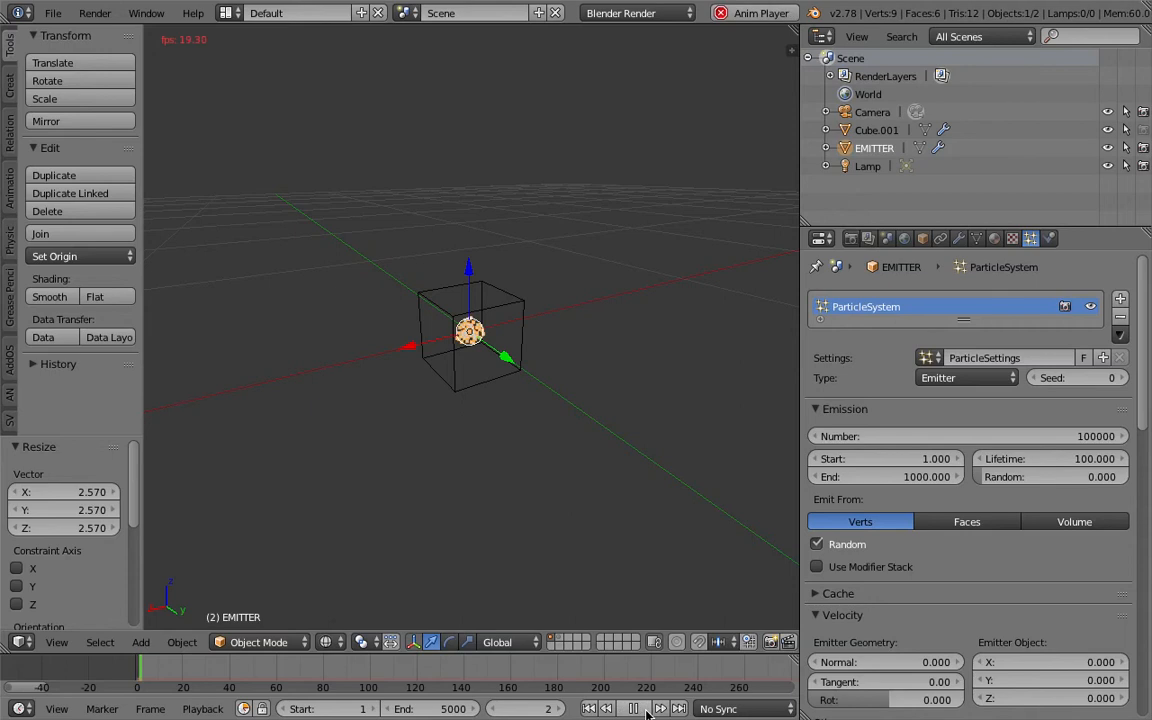
pyautogui.moveTo(582, 539); pyautogui.dragTo(597, 495, button='middle')
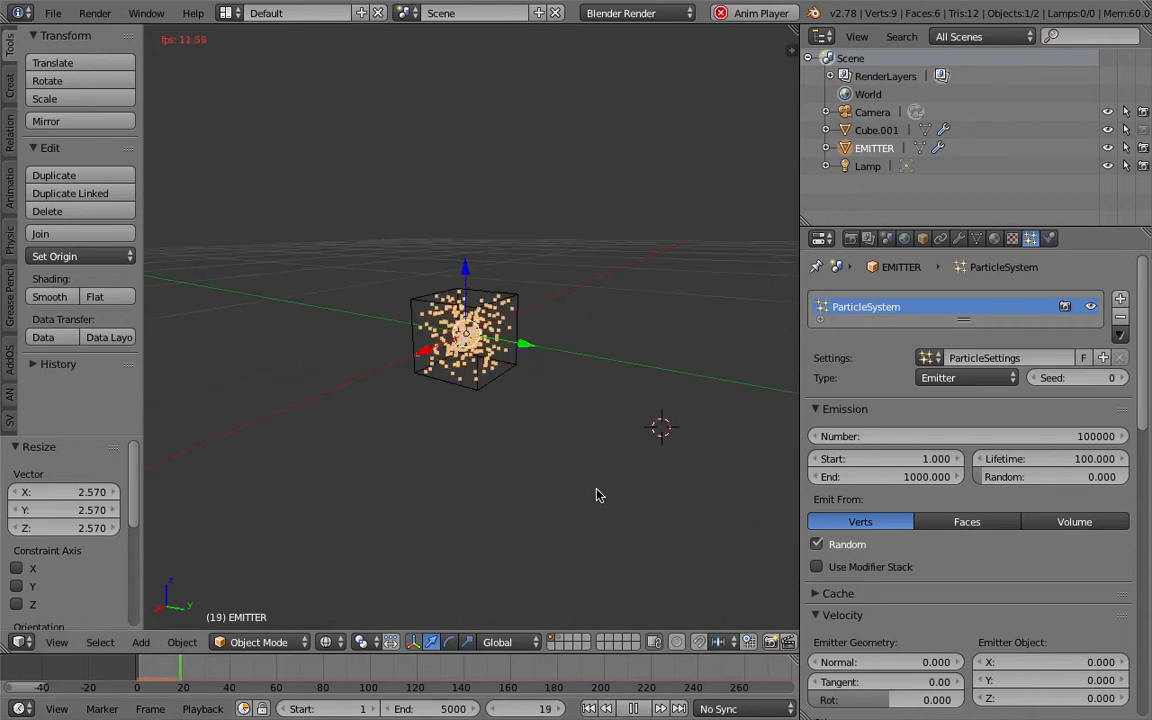
pyautogui.rightClick(515, 340)
pyautogui.click(1049, 238)
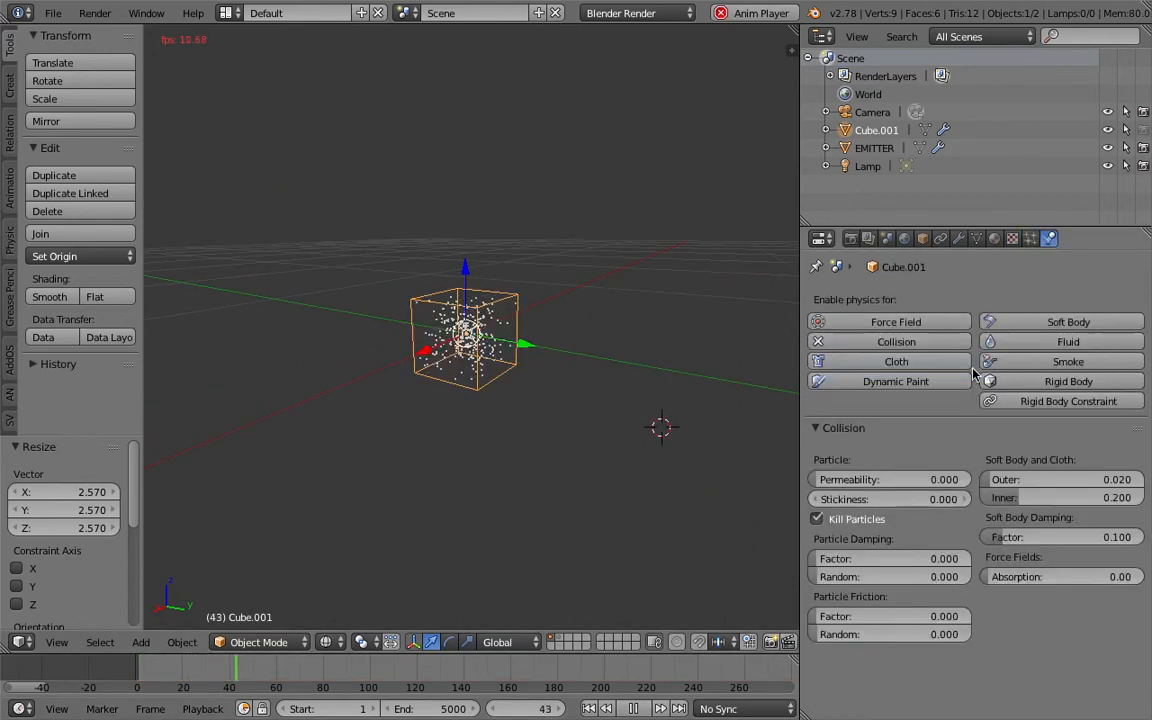
pyautogui.moveTo(917, 478)
pyautogui.mouseDown()
pyautogui.moveTo(932, 478)
pyautogui.moveTo(915, 478)
pyautogui.mouseUp()
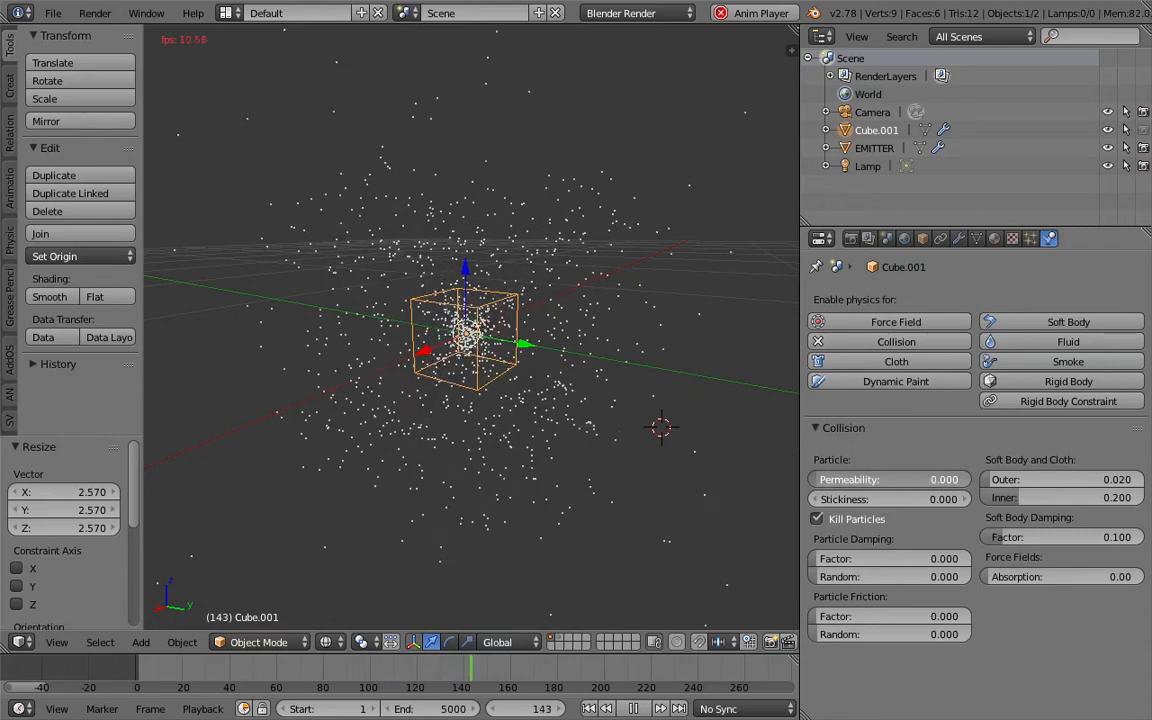
pyautogui.scroll(-7, 553, 463)
pyautogui.moveTo(480, 430); pyautogui.dragTo(646, 406, button='middle')
pyautogui.moveTo(561, 275); pyautogui.dragTo(510, 410, button='middle')
pyautogui.click(634, 709)
# - Save the file over the existing version
pyautogui.scroll(-4, 512, 415)
pyautogui.scroll(4, 508, 364)
pyautogui.hotkey('ctrl', 's')
pyautogui.click(508, 410)
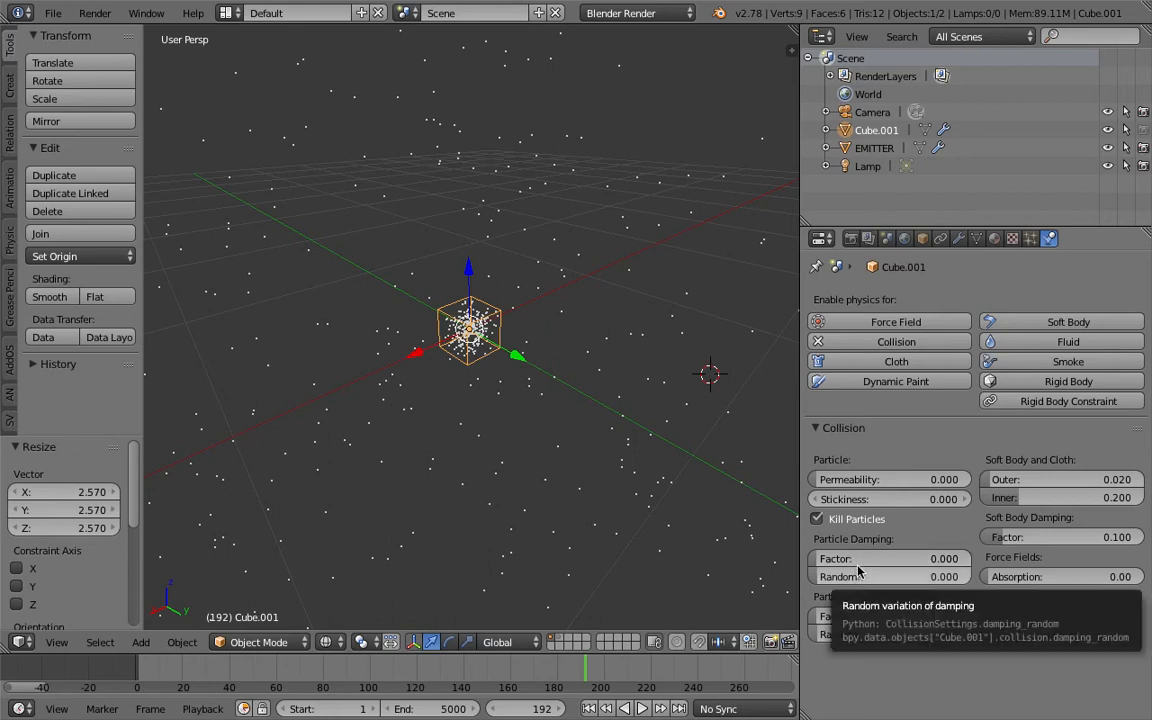
# - Set the EMITTER particle system's physics forces to Brownian 1.260, Drag 0.061 and Damp 0.048
pyautogui.click(1030, 238)
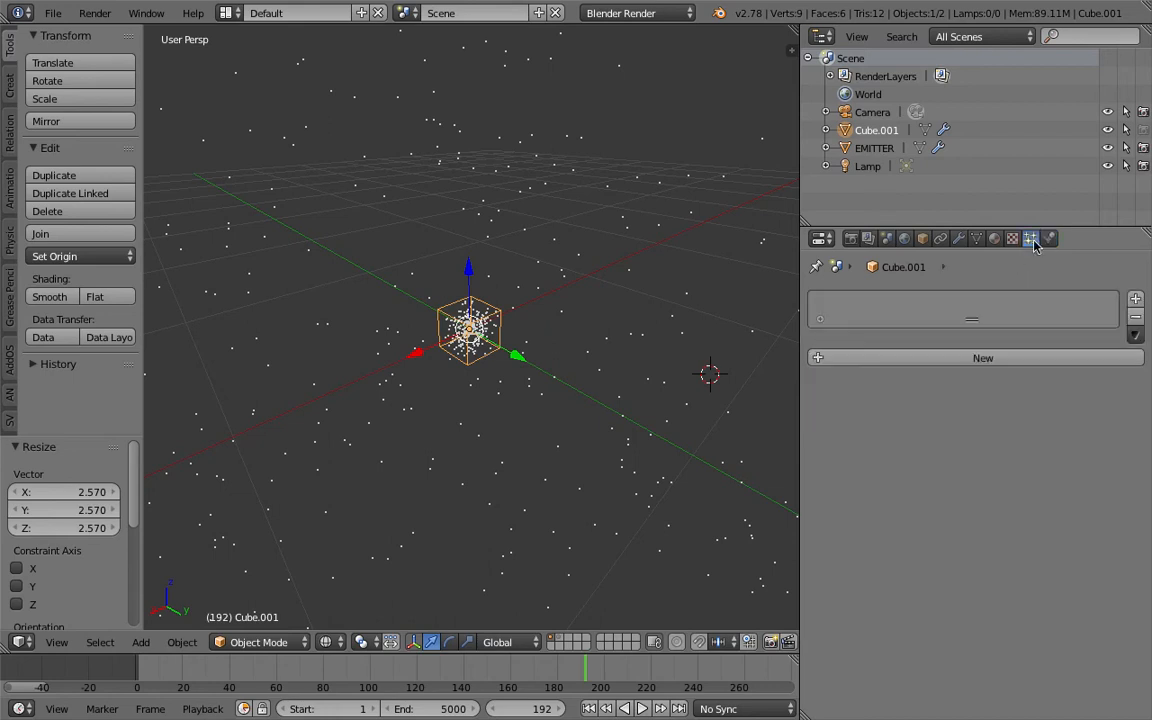
pyautogui.click(874, 148)
pyautogui.scroll(-8, 918, 593)
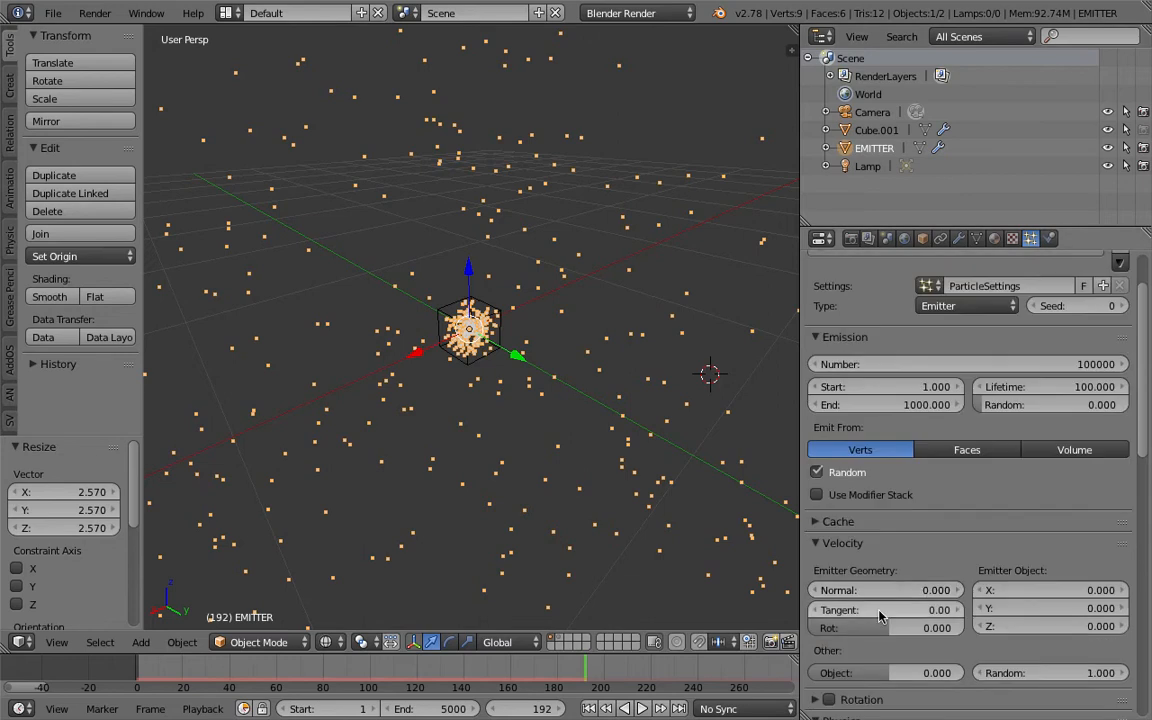
pyautogui.click(845, 568)
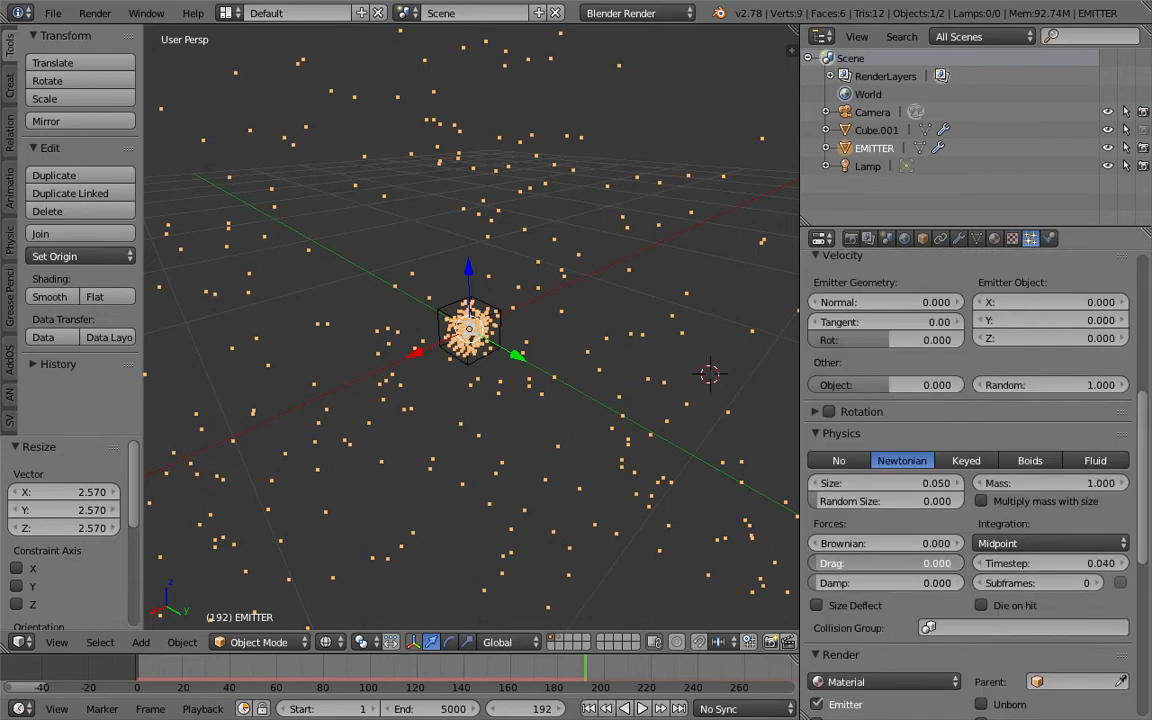
pyautogui.moveTo(847, 568); pyautogui.dragTo(880, 543)
# - Play the animation briefly from the first frame to check the new forces, stop it and save the file
pyautogui.click(589, 709)
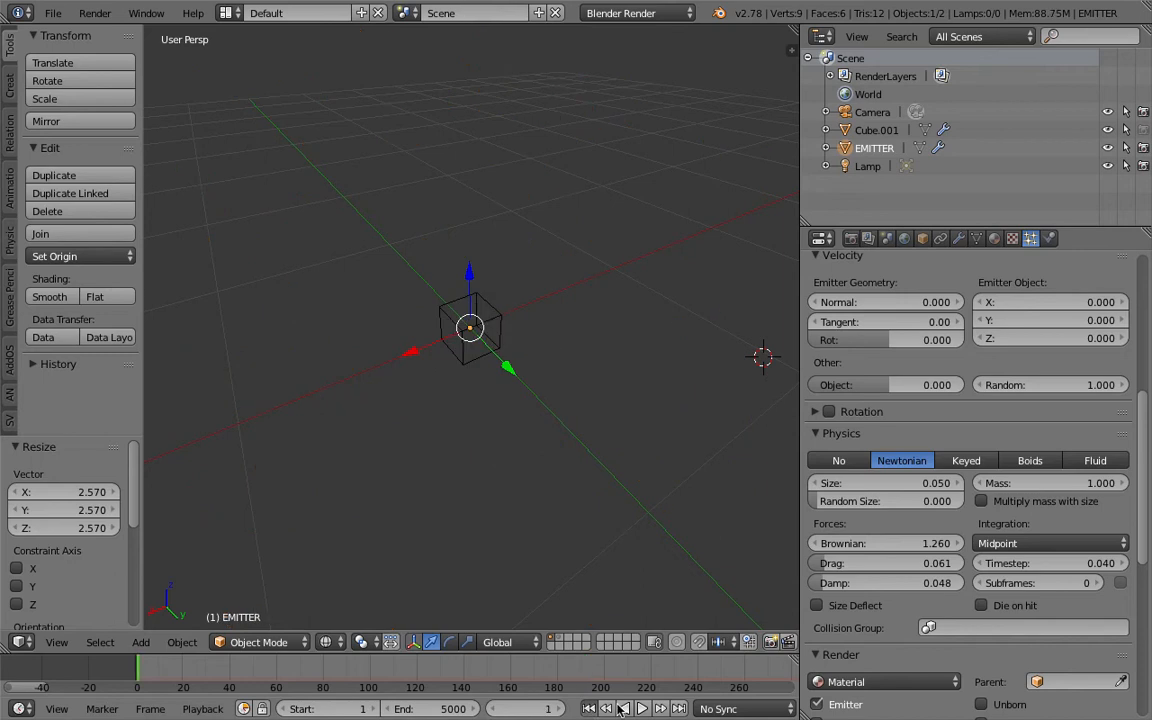
pyautogui.click(641, 709)
pyautogui.click(641, 709)
pyautogui.hotkey('ctrl', 's')
pyautogui.click(575, 388)
# - Select the collision cube, switch to the Compositing screen layout and create a new Animation Nodes tree
pyautogui.rightClick(498, 320)
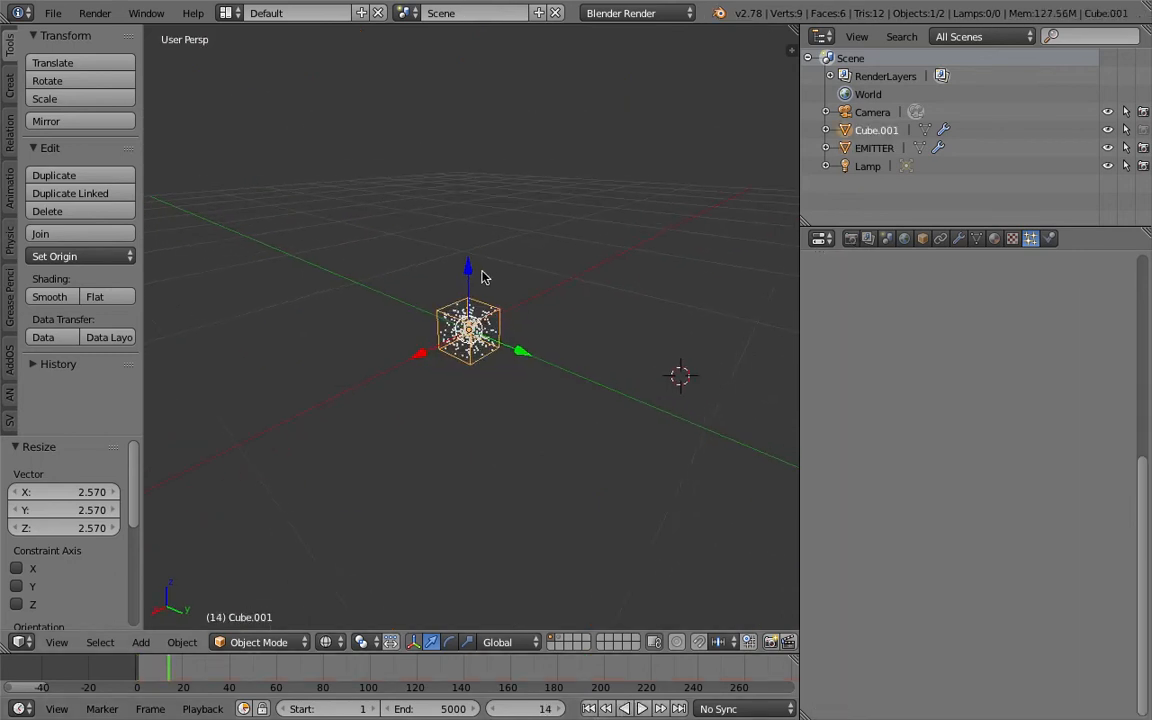
pyautogui.click(226, 12)
pyautogui.click(265, 77)
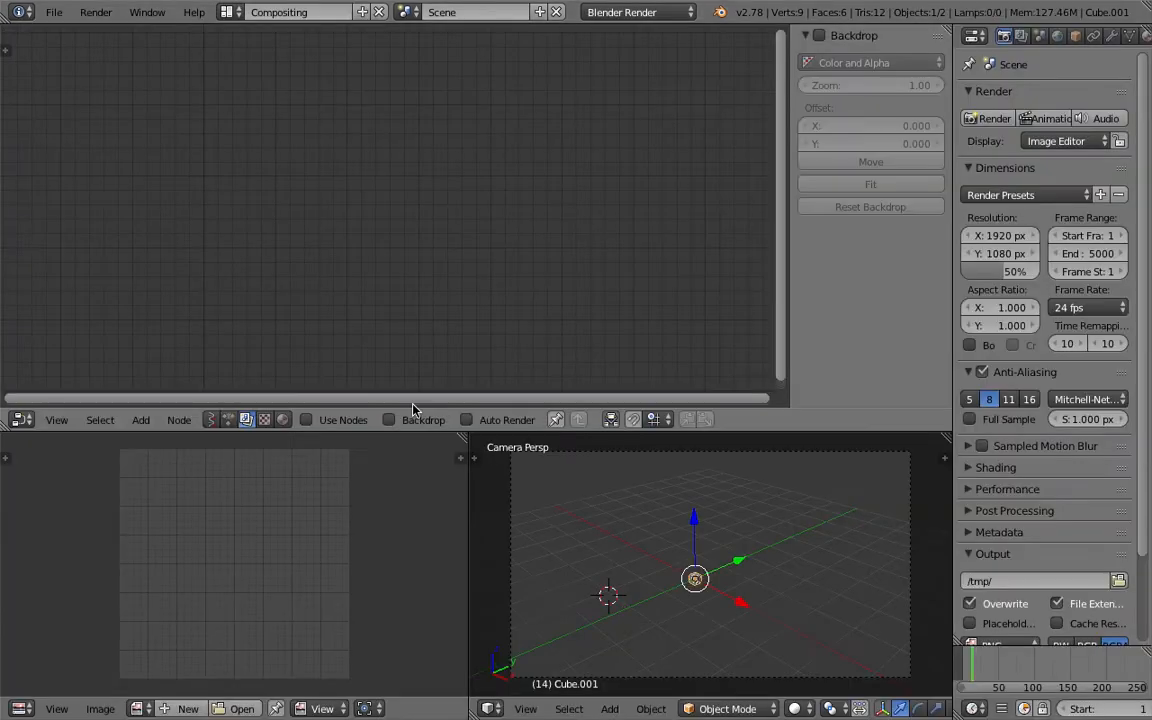
pyautogui.click(228, 419)
pyautogui.click(375, 419)
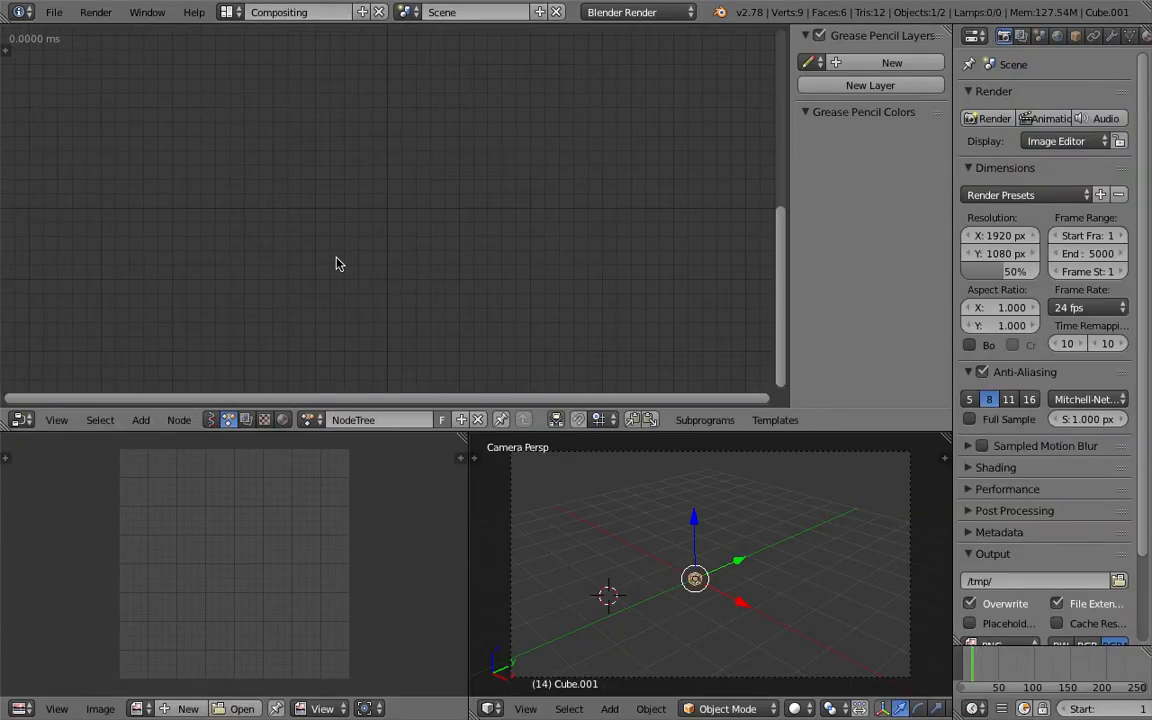
# - Widen the properties area and display the collision cube's physics settings with the Permeability value
pyautogui.hotkey('shift', 'a')
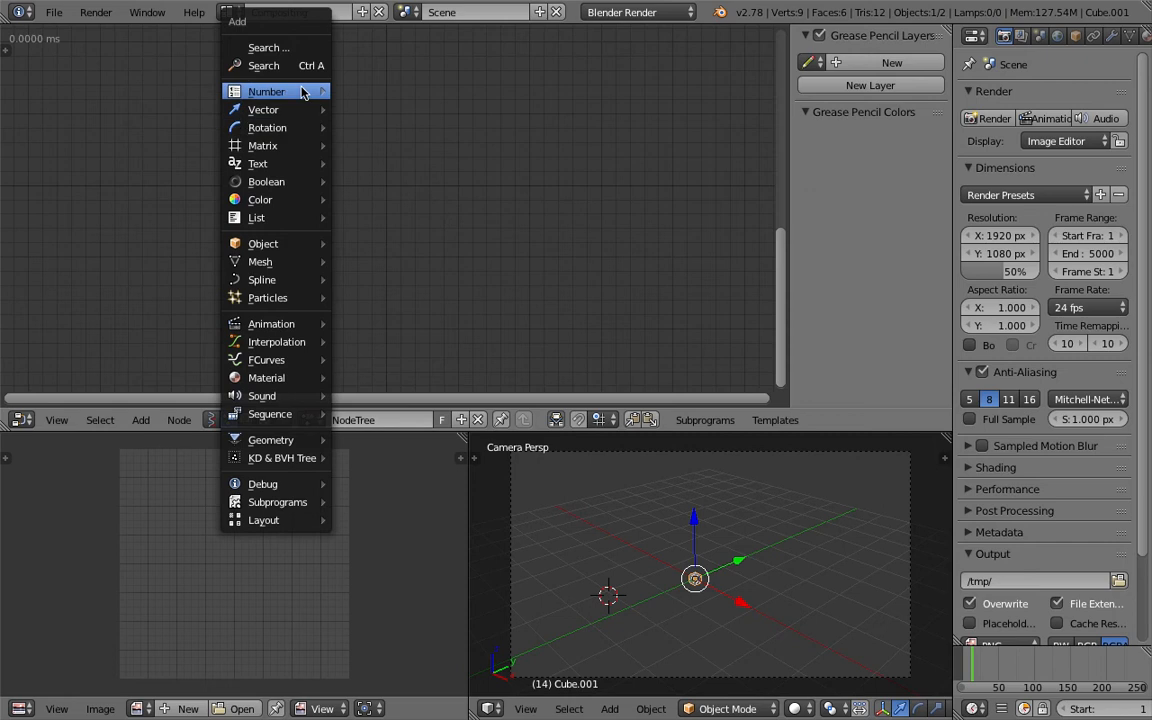
pyautogui.click(295, 66)
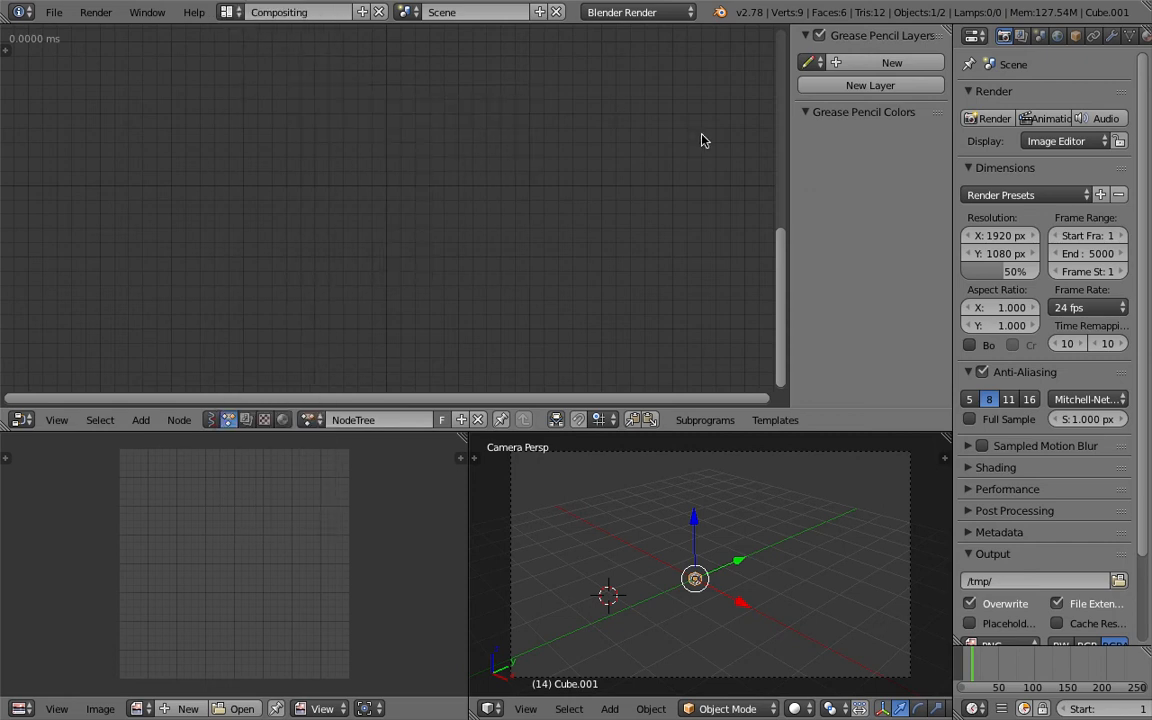
pyautogui.moveTo(952, 177); pyautogui.dragTo(915, 181)
pyautogui.moveTo(692, 567); pyautogui.dragTo(689, 538, button='middle')
pyautogui.click(1093, 37)
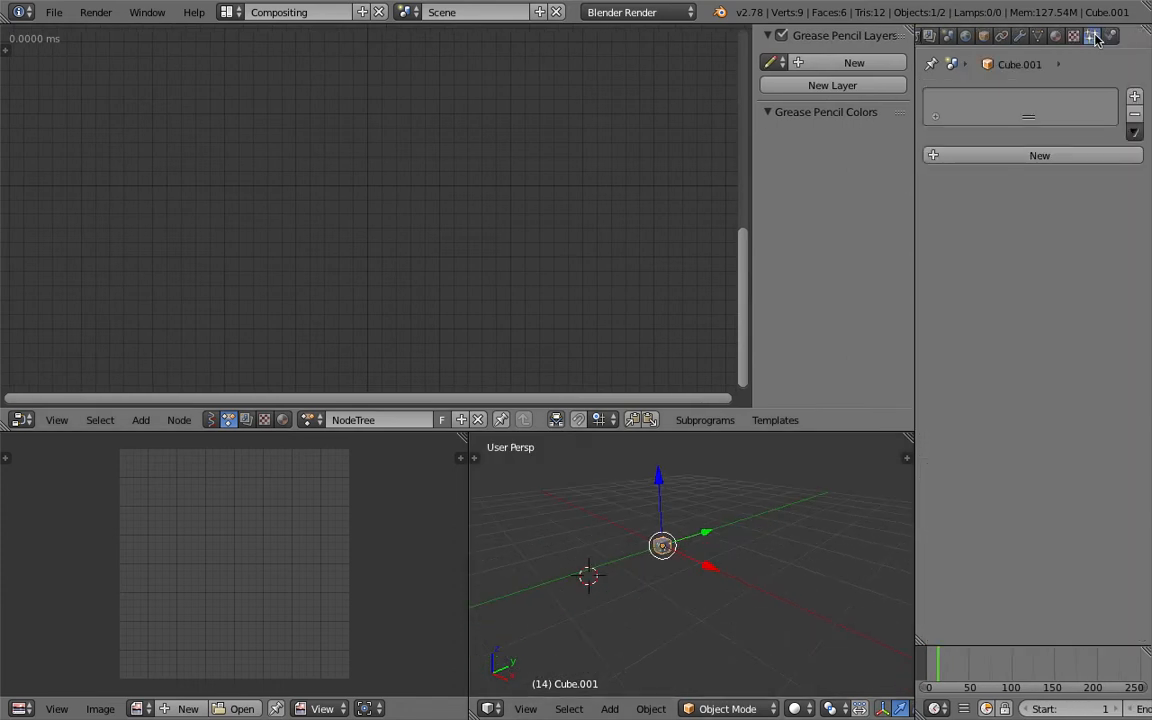
pyautogui.click(1111, 36)
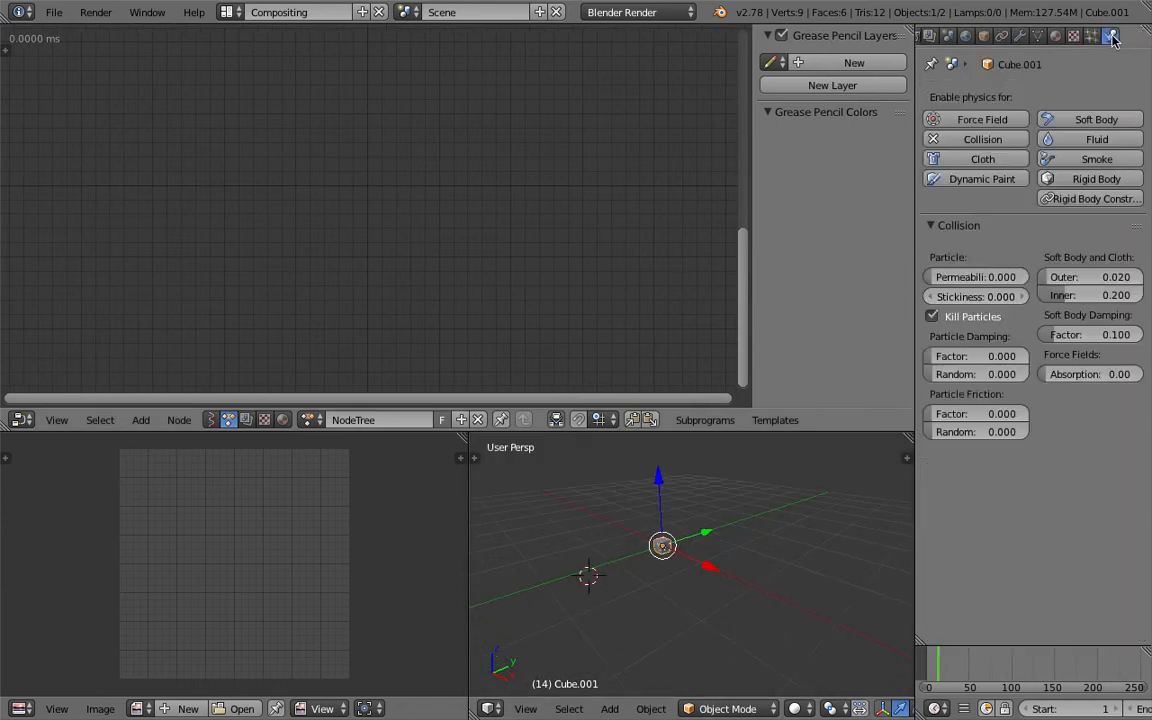
pyautogui.rightClick(978, 283)
# - Search for and add an Object Attribute Output node to the node tree
pyautogui.hotkey('shift', 'a')
pyautogui.click(348, 182)
pyautogui.write('object a')
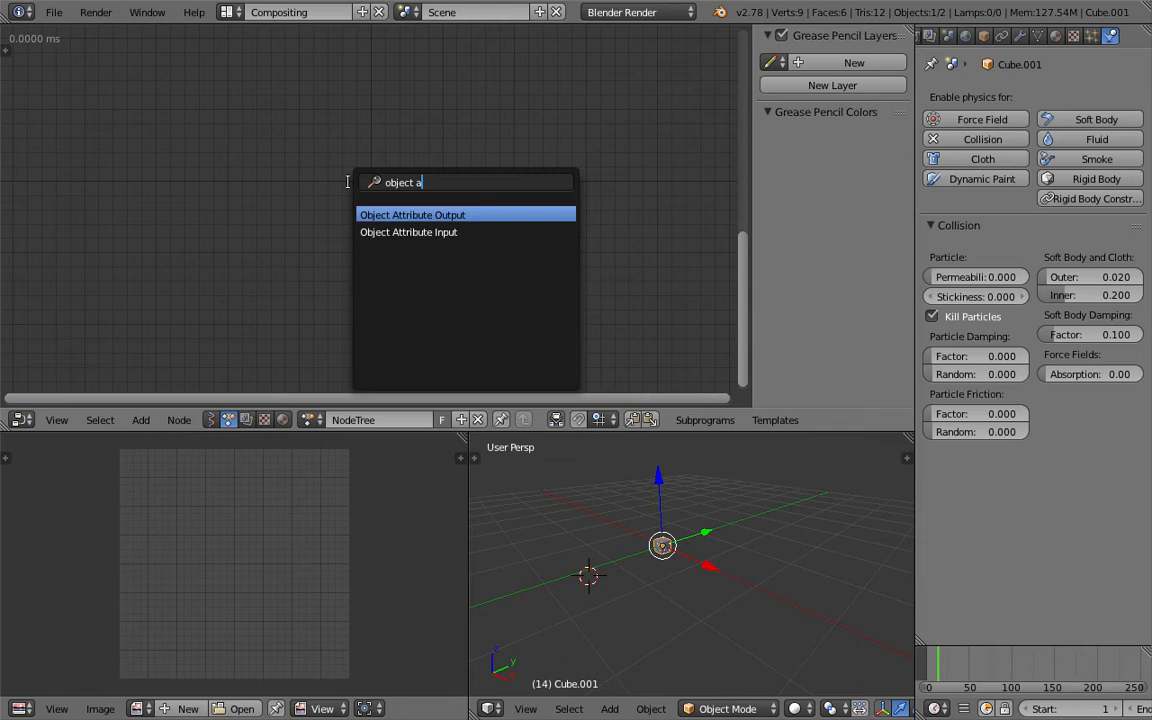
pyautogui.press('Return')
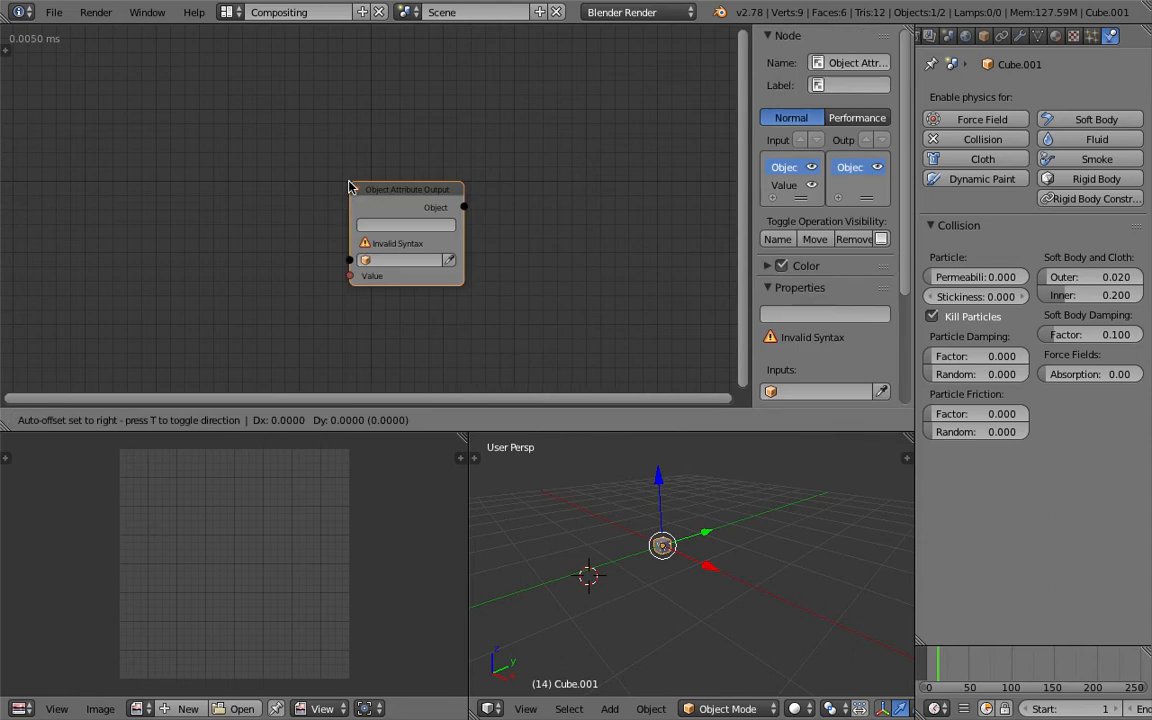
pyautogui.click(407, 247)
pyautogui.moveTo(383, 222); pyautogui.dragTo(360, 207, button='middle')
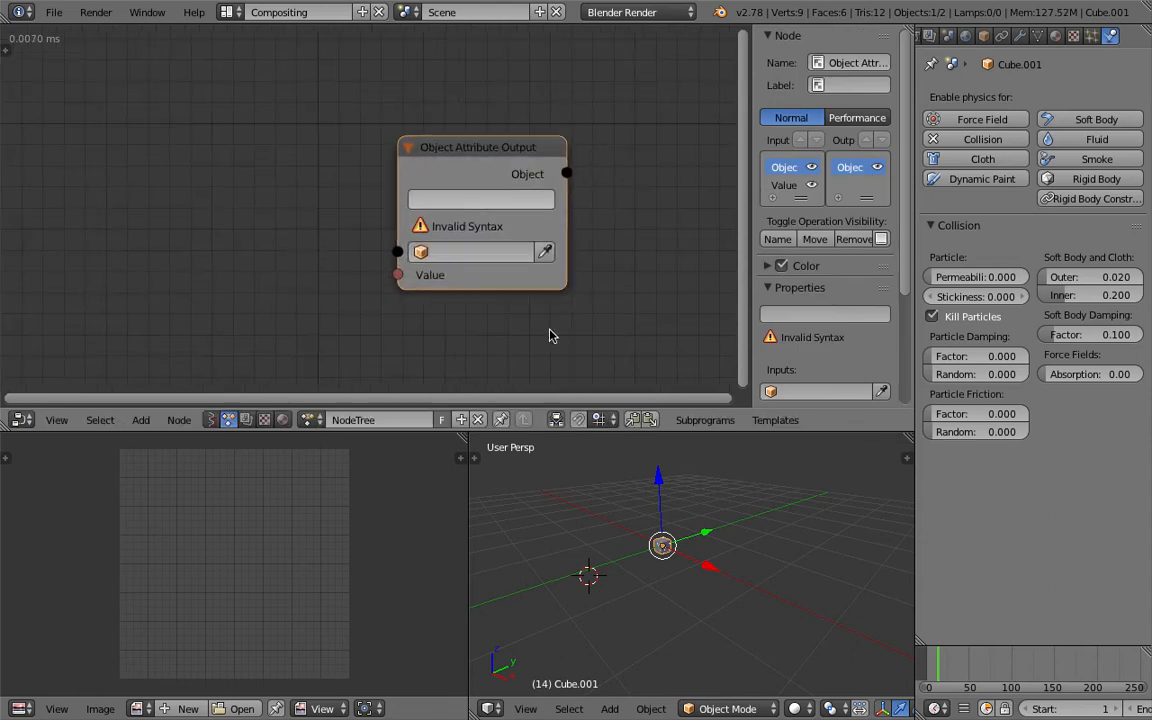
# - Assign Cube.001 as the Object Attribute Output node's object and paste the clipboard content as its attribute path
pyautogui.scroll(2, 646, 525)
pyautogui.moveTo(646, 525); pyautogui.dragTo(655, 524, button='middle')
pyautogui.click(546, 252)
pyautogui.write('https://www.youtube.com/watch?v=Tj6bNhHLvOc')
pyautogui.press('Return')
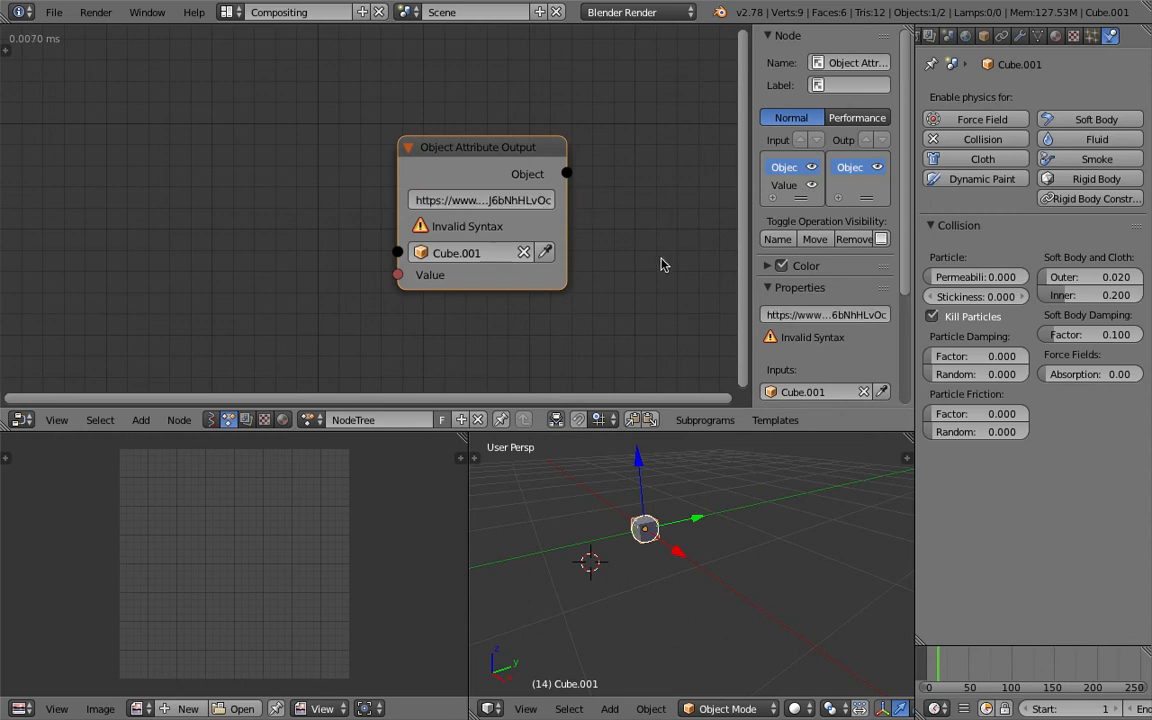
# - Copy the data path of the collision Permeability value and use collision.permeability as the Object Attribute Output node's attribute path
pyautogui.rightClick(975, 281)
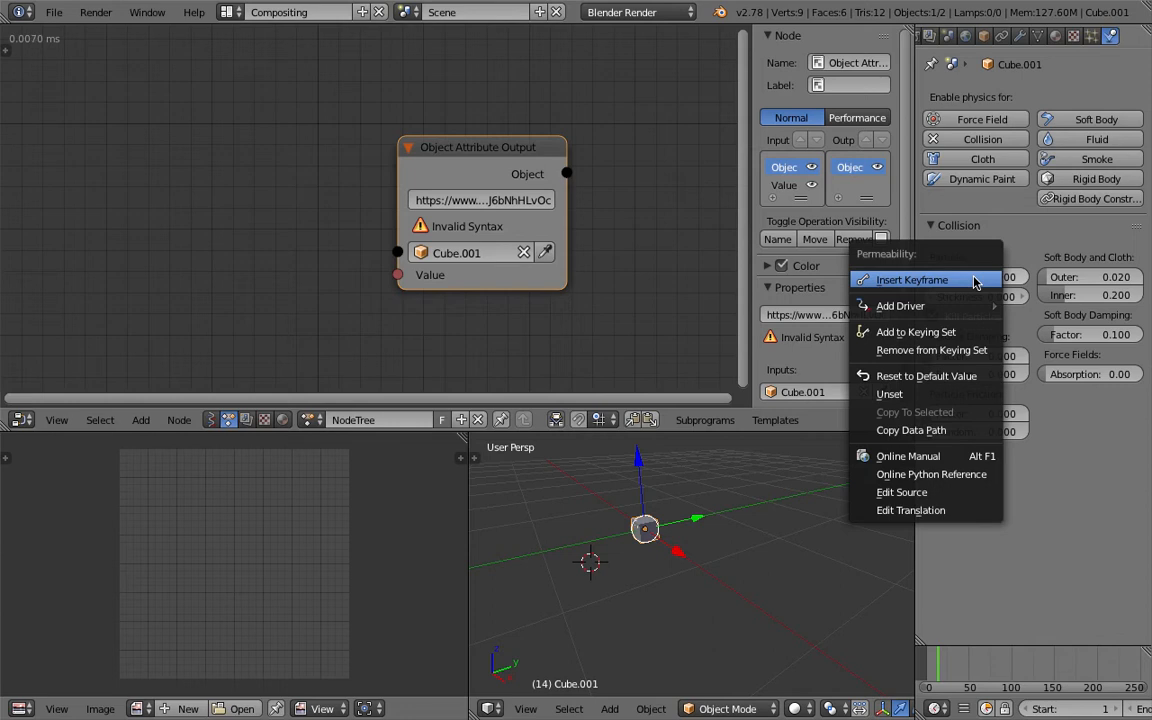
pyautogui.click(890, 430)
pyautogui.doubleClick(493, 200)
pyautogui.hotkey('ctrl', 'v')
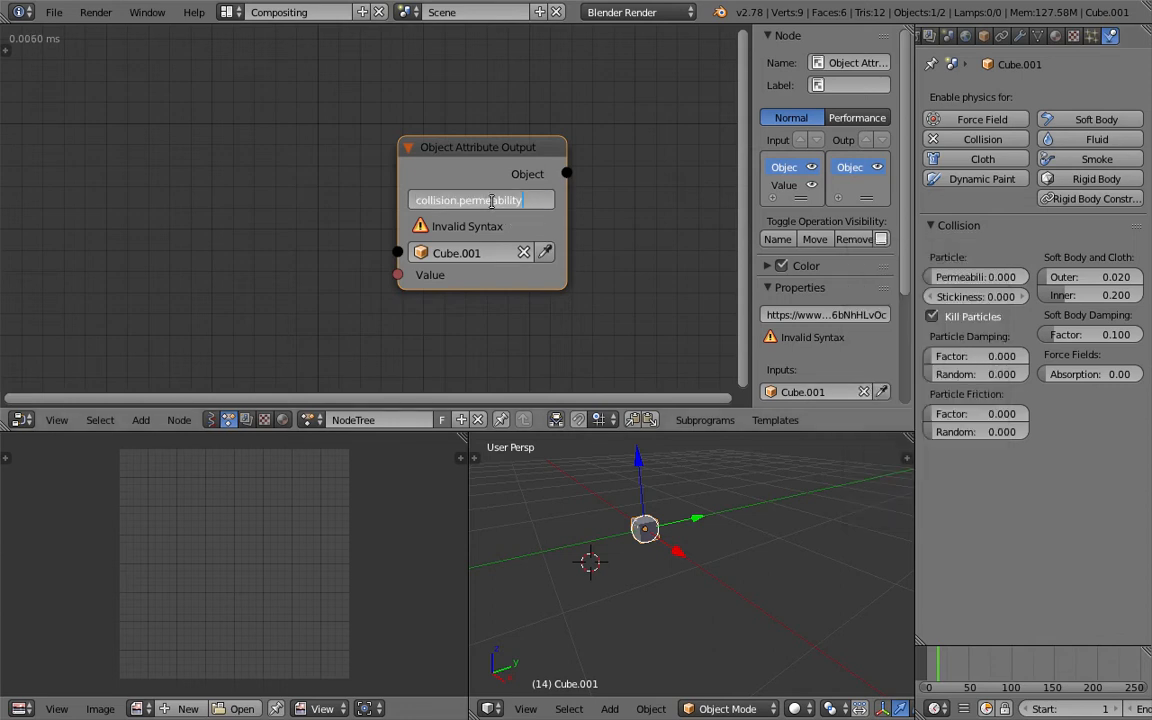
pyautogui.press('Return')
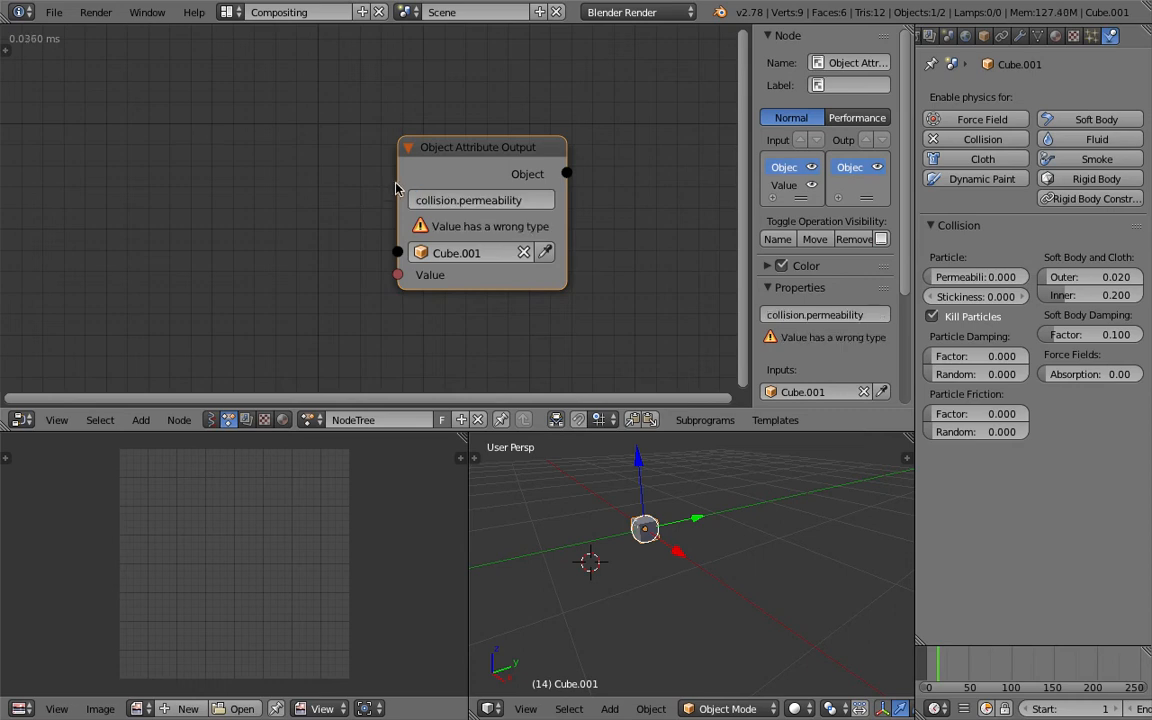
# - Widen the Object Attribute Output node and move it to leave room for another node on its input side
pyautogui.moveTo(398, 182); pyautogui.dragTo(295, 184)
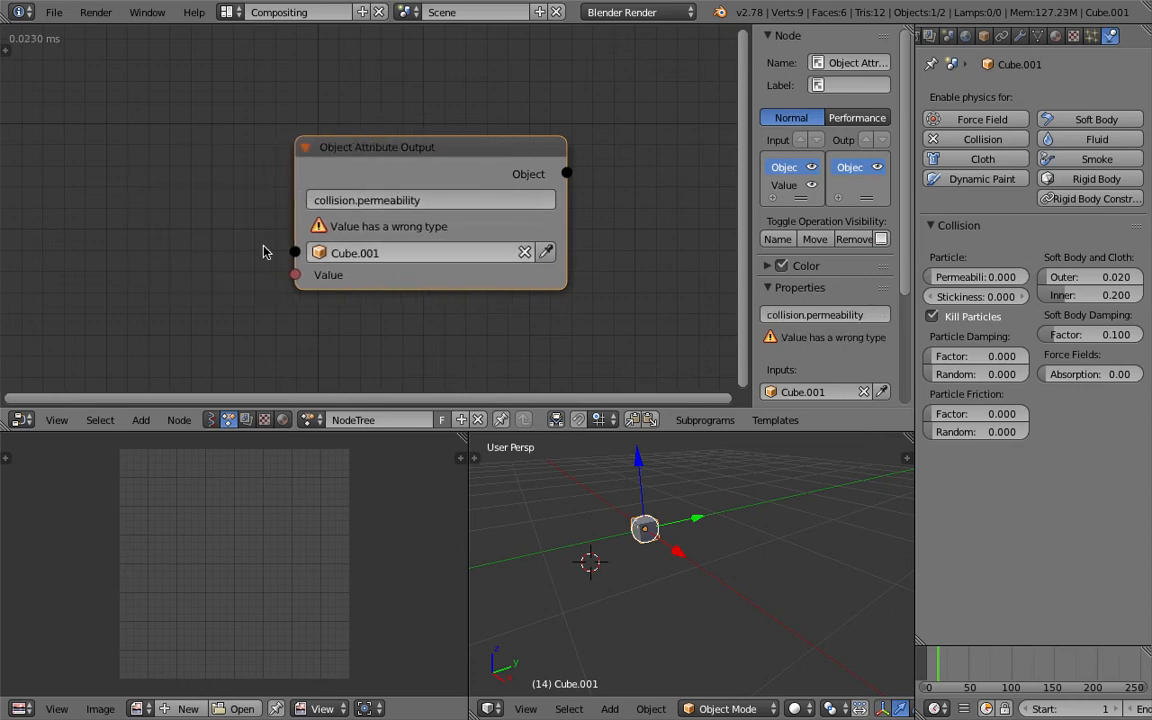
pyautogui.moveTo(414, 234); pyautogui.dragTo(420, 232, button='middle')
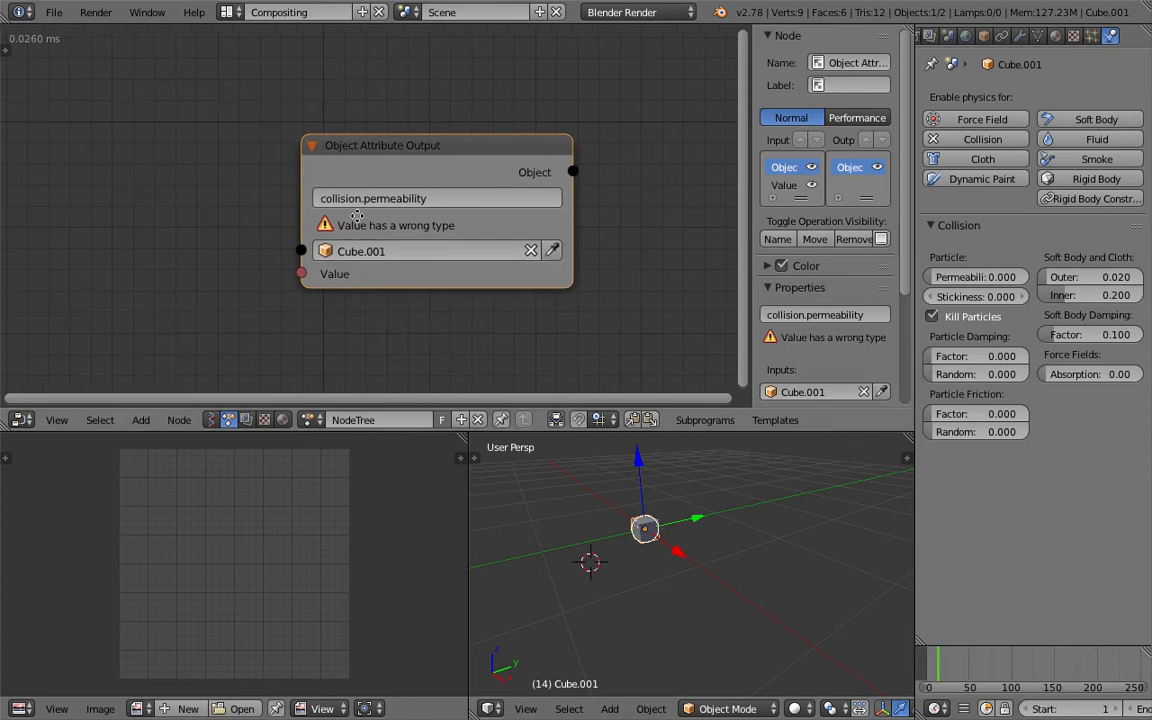
pyautogui.moveTo(240, 205); pyautogui.dragTo(291, 193, button='middle')
# - Search the nodes for "boolean" and add a Boolean Input node beside the Object Attribute Output node
pyautogui.press('space')
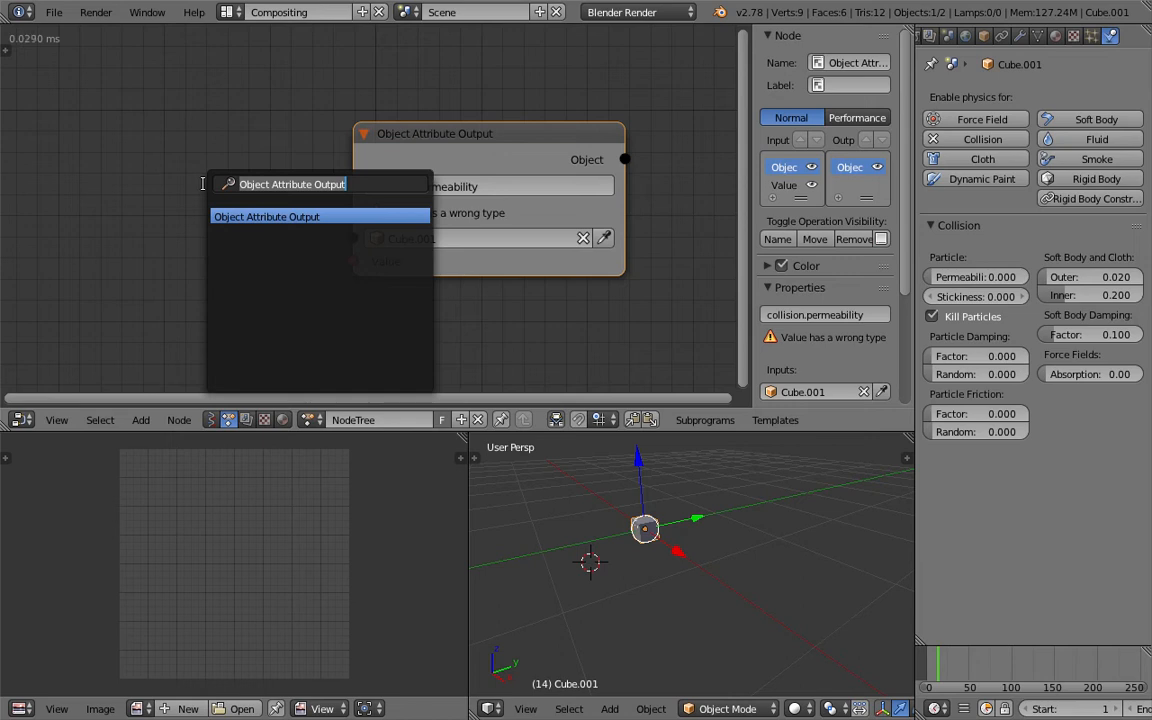
pyautogui.write('floa')
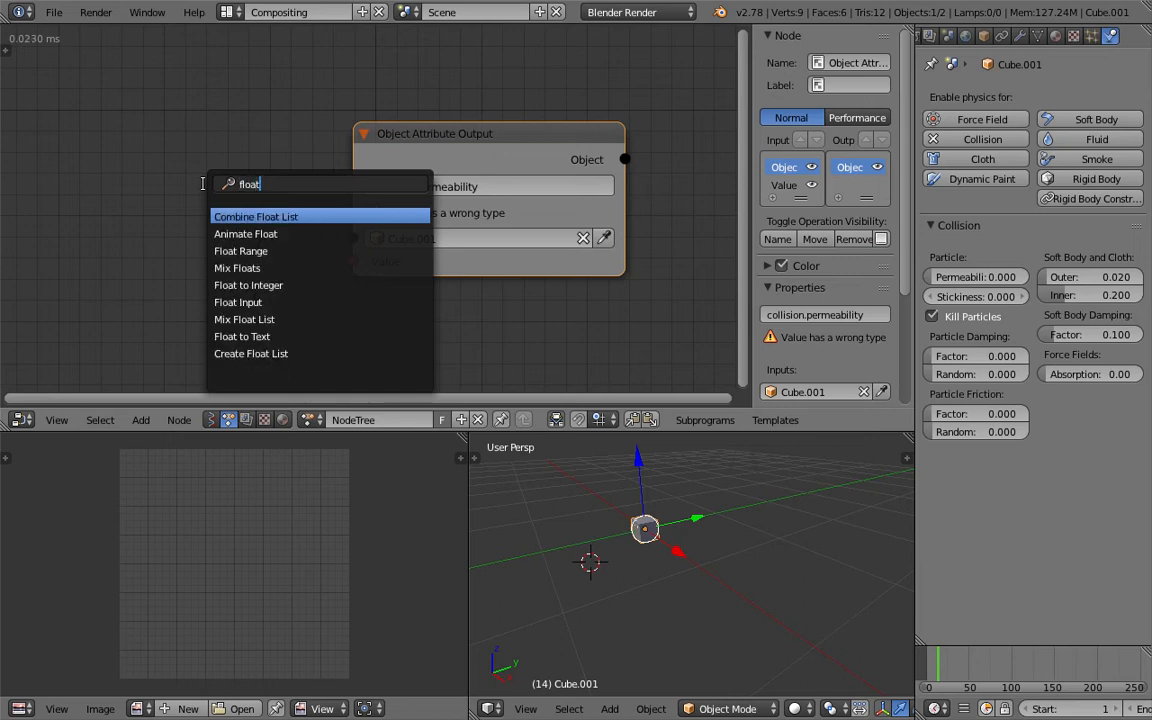
pyautogui.write('t')
pyautogui.press('BackSpace')
pyautogui.press('BackSpace')
pyautogui.press('BackSpace')
pyautogui.press('BackSpace')
pyautogui.press('BackSpace')
pyautogui.write('boolean')
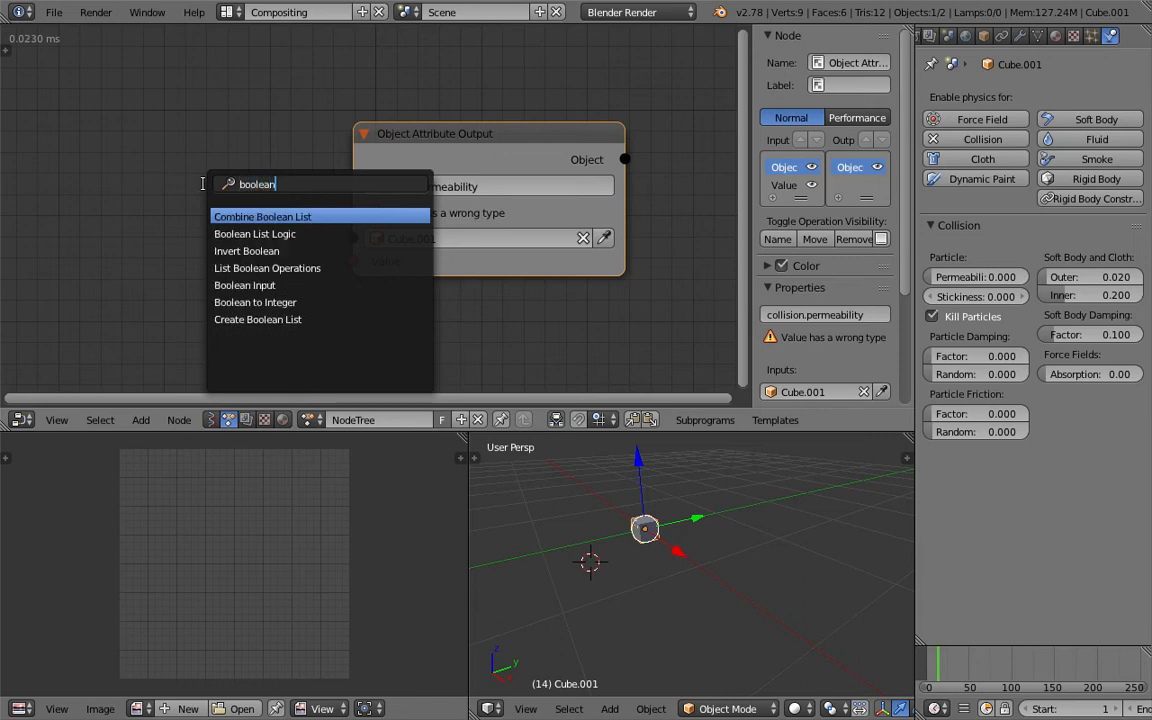
pyautogui.press('Down')
pyautogui.press('Down')
pyautogui.press('Down')
pyautogui.press('Down')
pyautogui.press('Return')
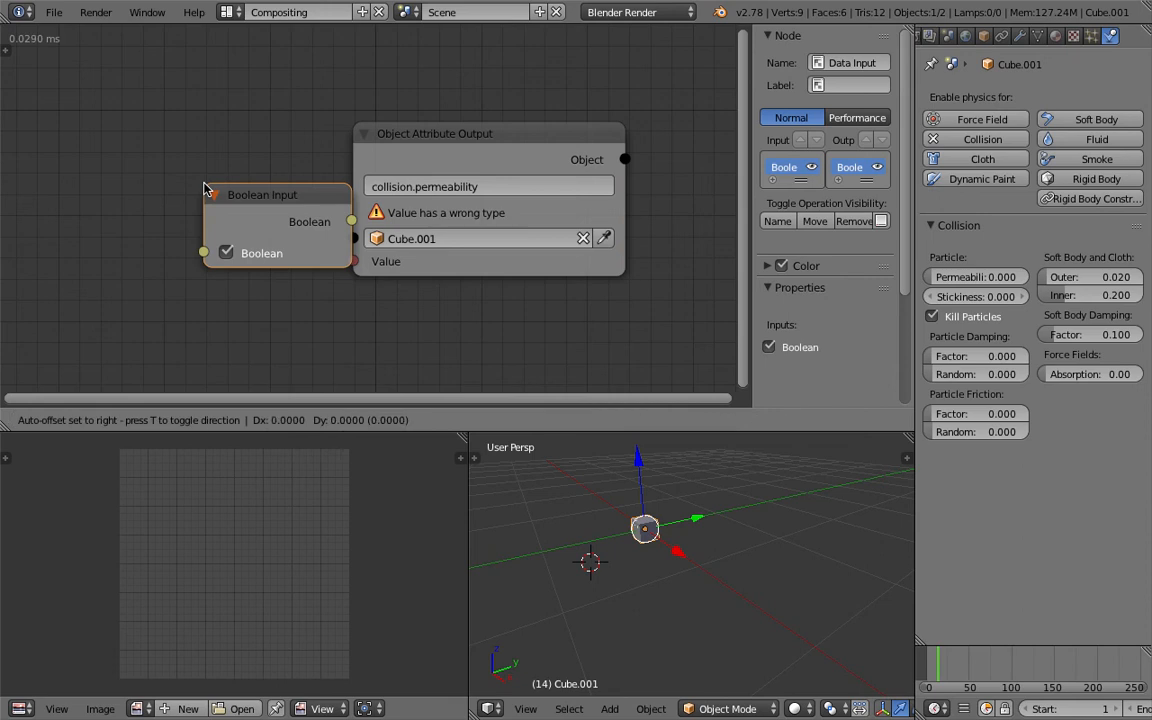
pyautogui.click(150, 183)
# - Position the Boolean Input node clear of the output node and link its Boolean output to the Value input
pyautogui.press('g')
pyautogui.click(316, 244)
pyautogui.moveTo(283, 218); pyautogui.dragTo(333, 254)
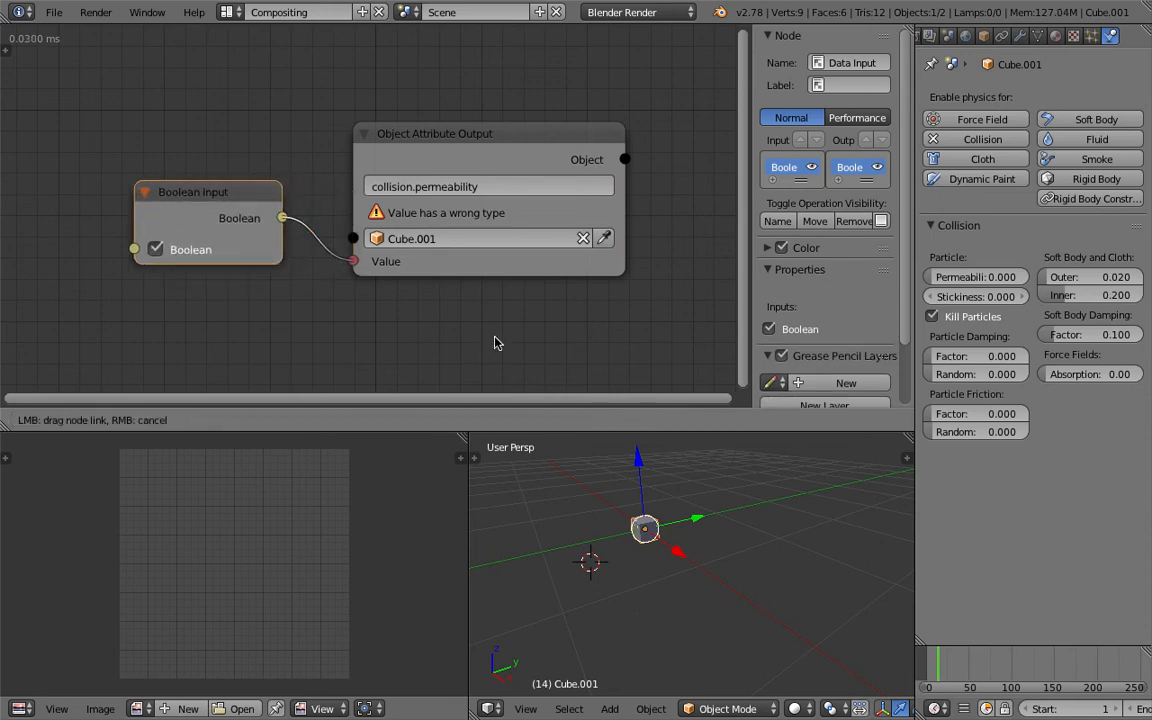
# - Extend the 3D viewport over the neighbouring image editor area and save the file
pyautogui.scroll(-5, 610, 371)
pyautogui.scroll(-5, 735, 526)
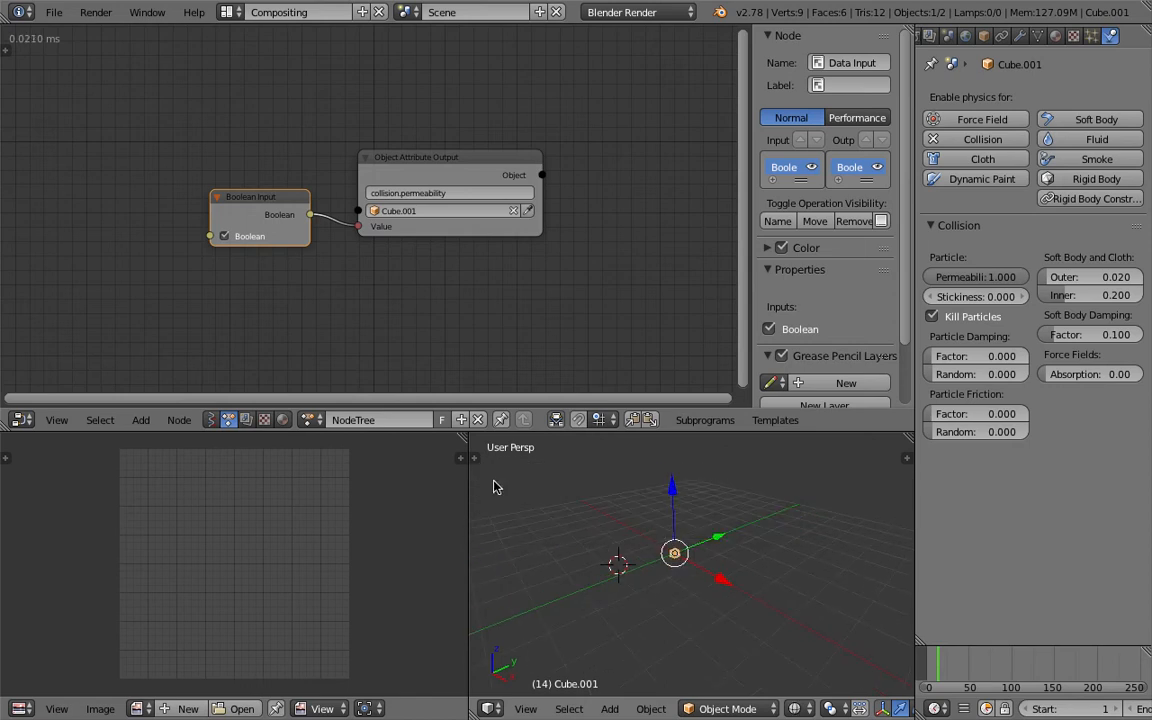
pyautogui.moveTo(470, 448); pyautogui.dragTo(168, 448)
pyautogui.hotkey('ctrl', 's')
pyautogui.click(457, 537)
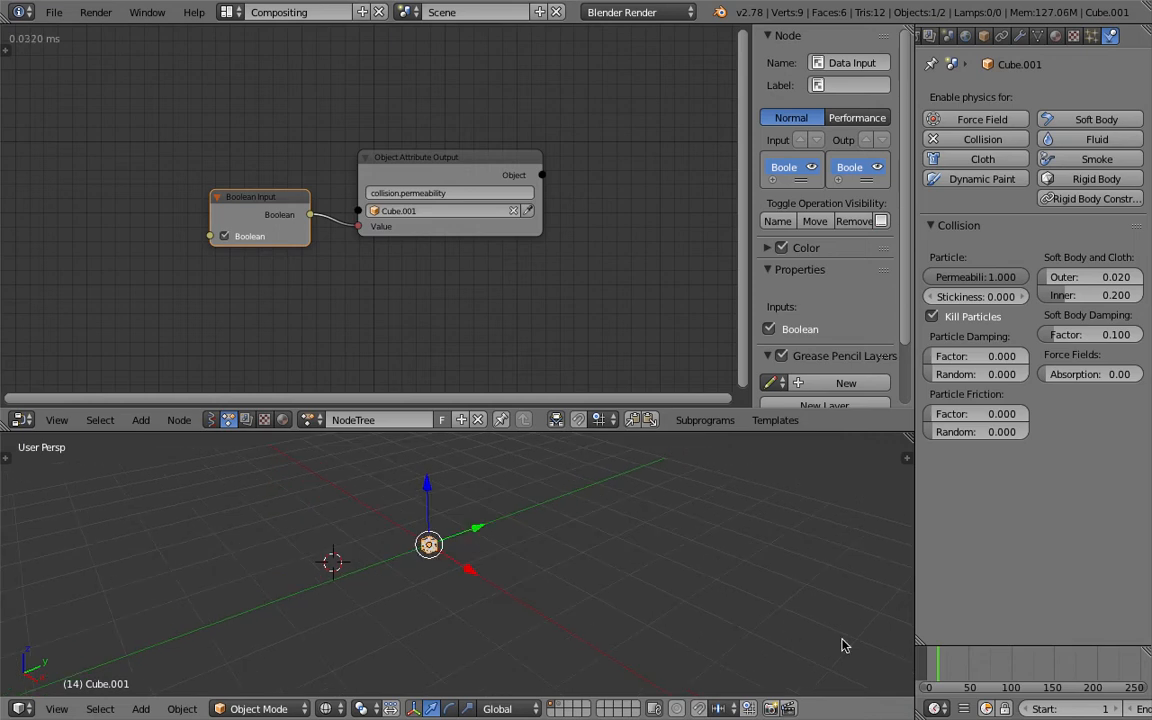
# - Play the animation while switching the Boolean input off, on and off again to test the particle release, and stop playback
pyautogui.hotkey('alt', 'a')
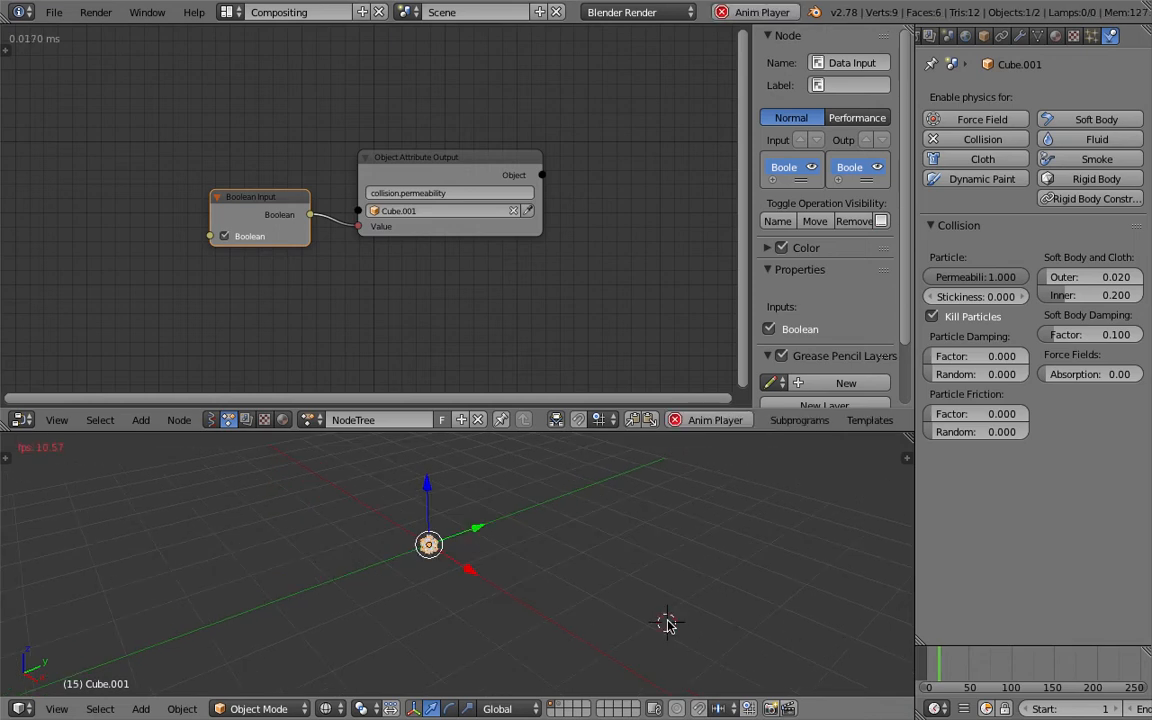
pyautogui.click(224, 237)
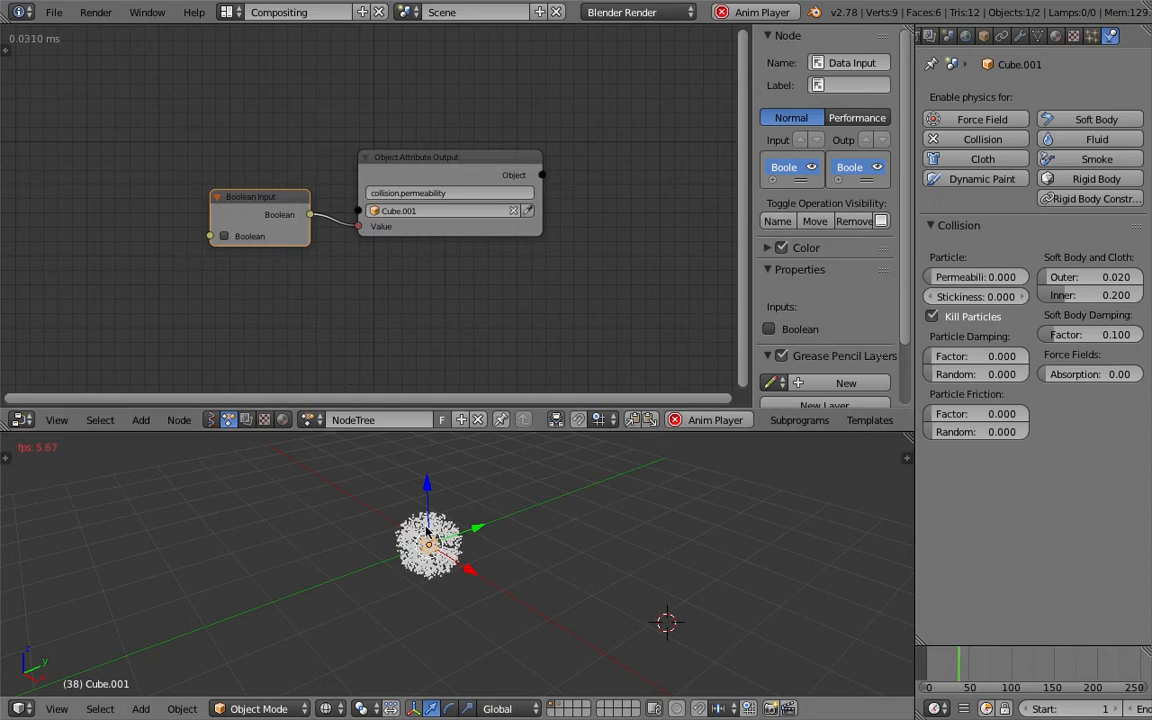
pyautogui.scroll(1, 319, 525)
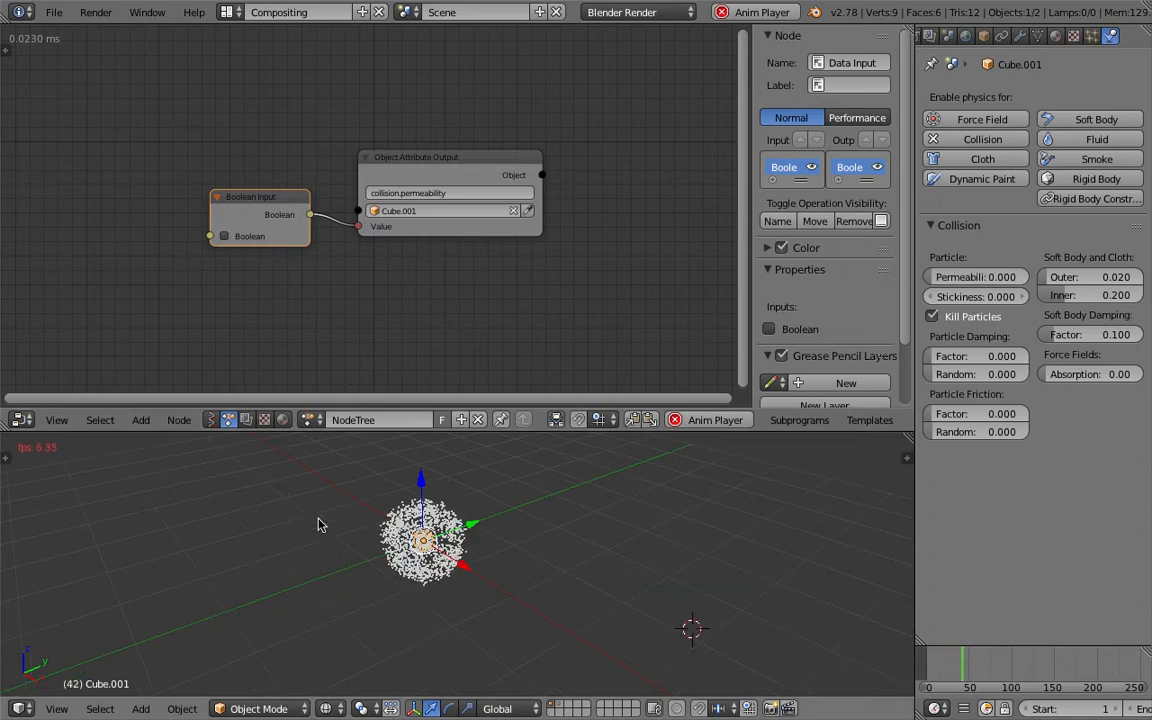
pyautogui.click(225, 237)
pyautogui.scroll(1, 390, 530)
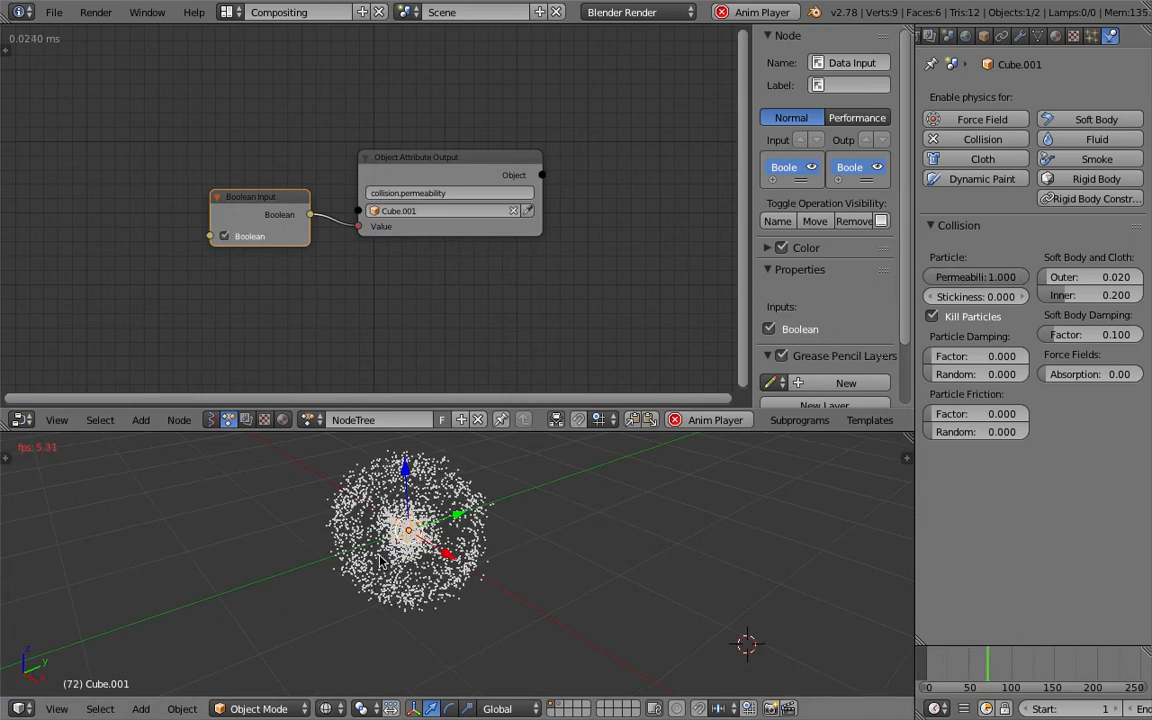
pyautogui.click(225, 237)
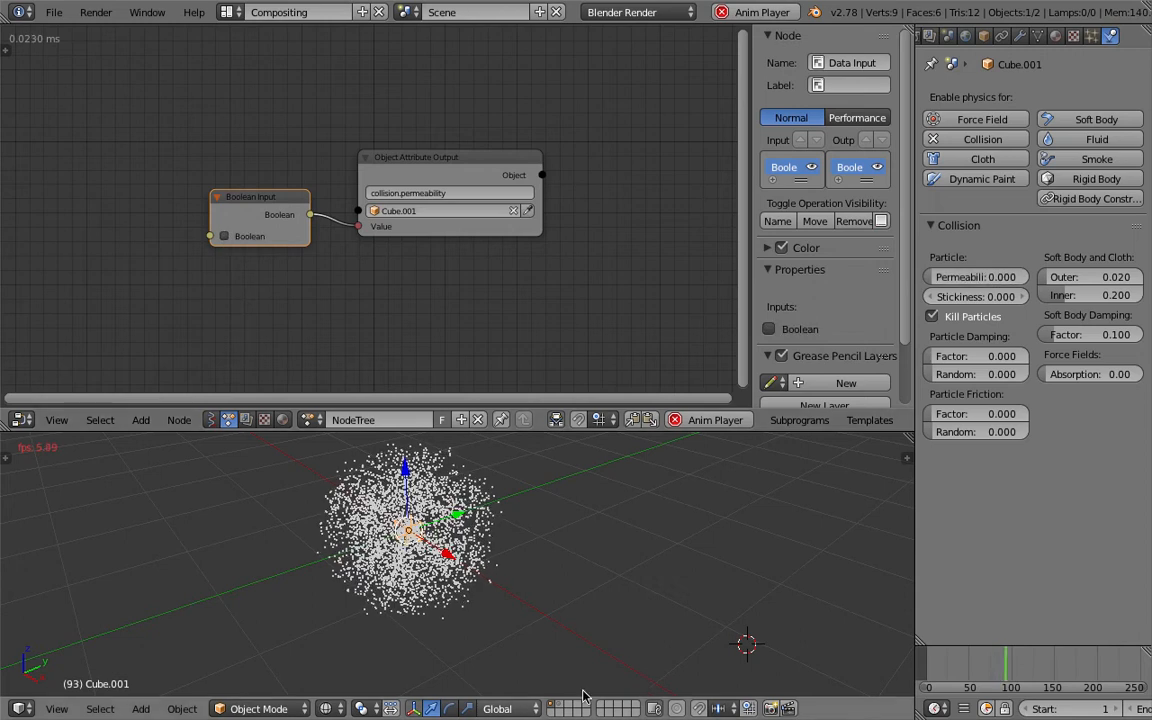
pyautogui.press('Escape')
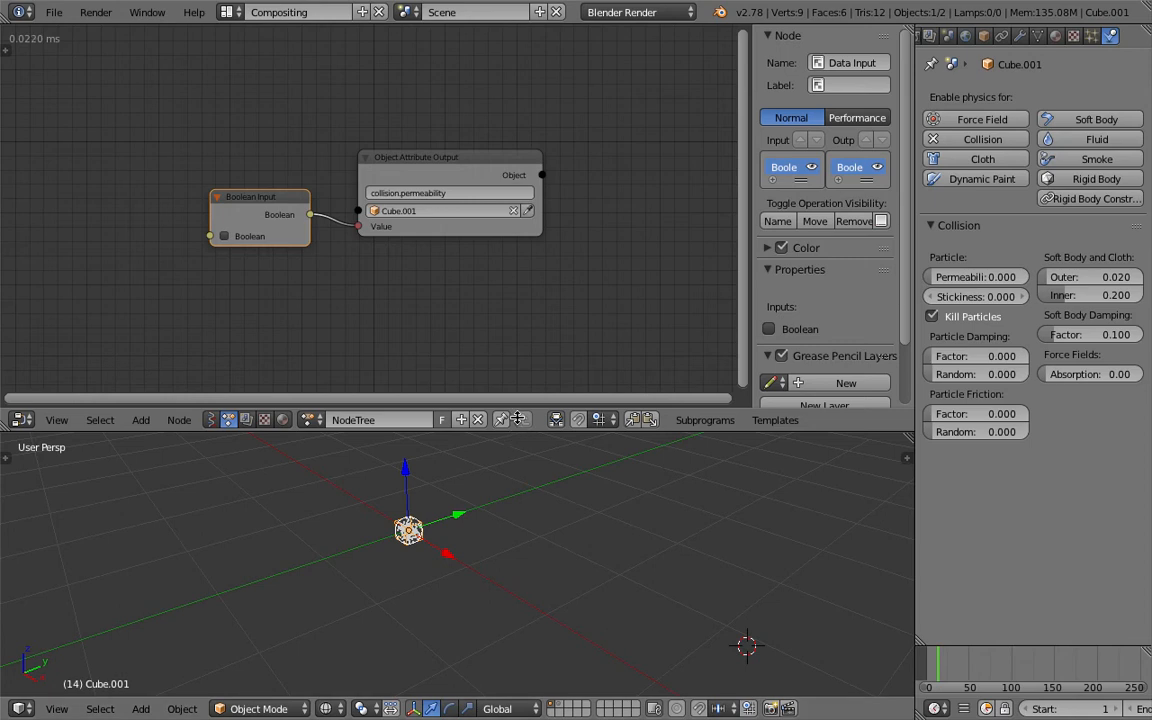
# - Enlarge the 3D viewport by shrinking the node editor above it and save the file
pyautogui.moveTo(516, 432); pyautogui.dragTo(512, 339)
pyautogui.hotkey('ctrl', 's')
pyautogui.click(485, 426)
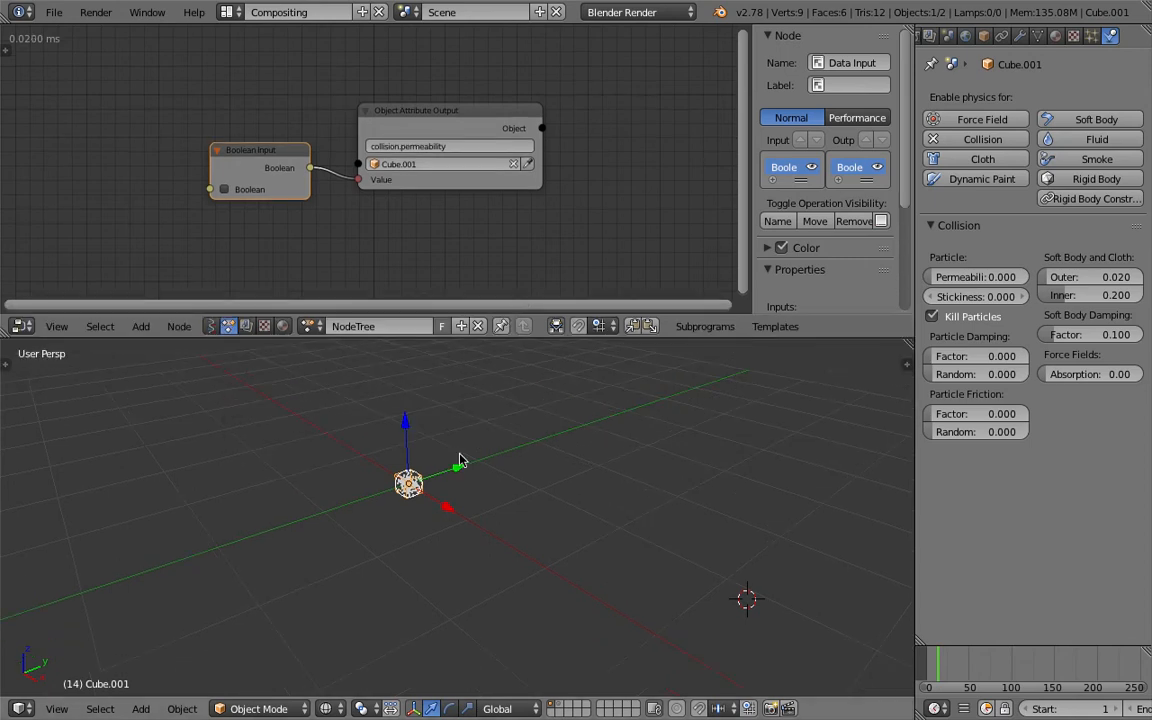
# - Select the emitter inside the collision cube and display its particle system settings
pyautogui.rightClick(407, 485)
pyautogui.scroll(6, 415, 481)
pyautogui.keyDown('shift'); pyautogui.moveTo(378, 453); pyautogui.dragTo(455, 470, button='middle'); pyautogui.keyUp('shift')
pyautogui.click(1091, 36)
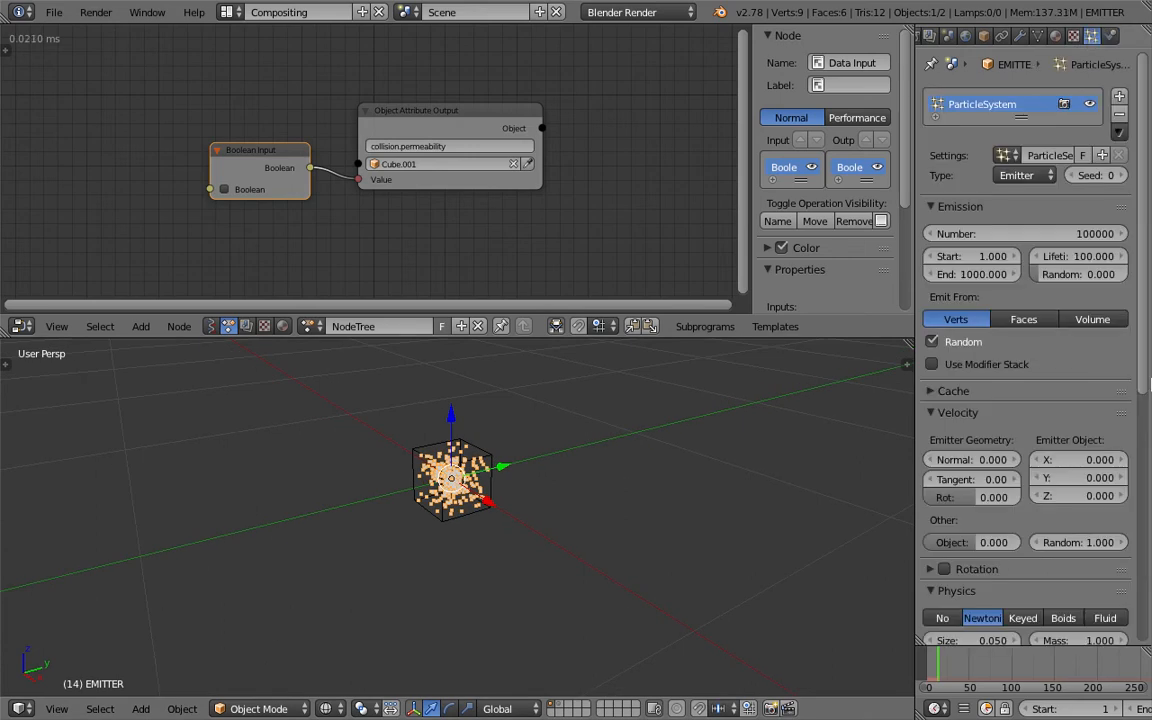
# - Set the particles' Drag and Damp forces to 0 and the Gravity field weight to 1
pyautogui.moveTo(1143, 390); pyautogui.dragTo(1148, 636)
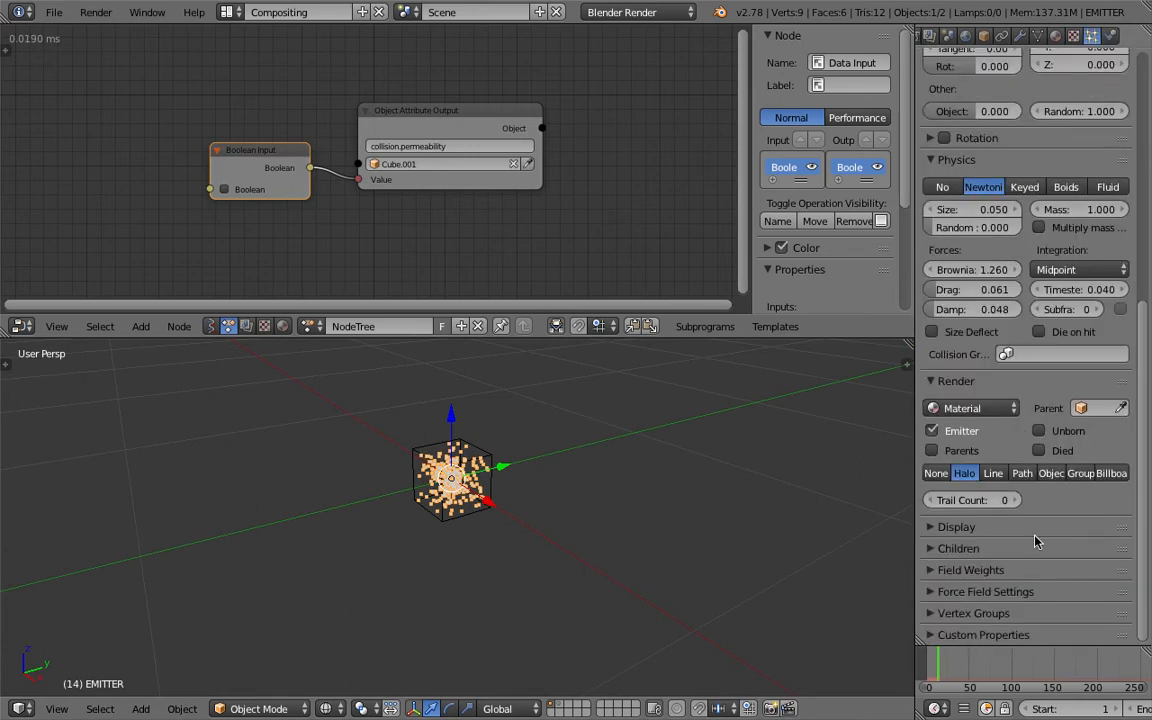
pyautogui.moveTo(968, 290); pyautogui.dragTo(925, 310)
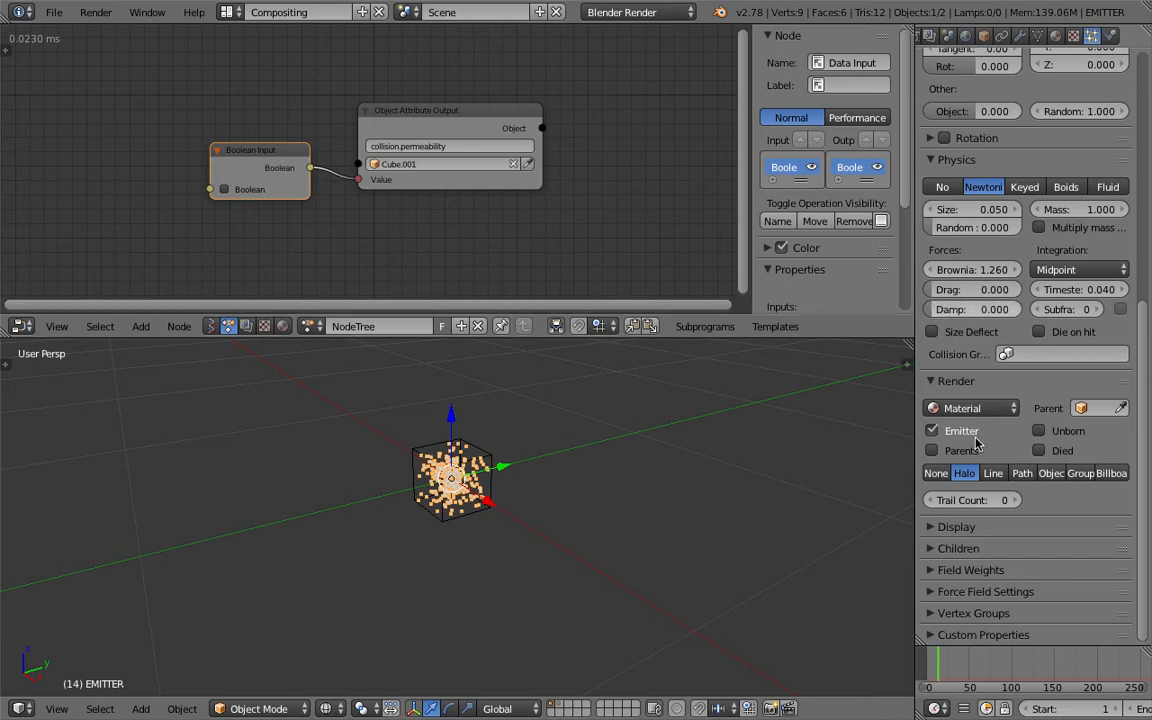
pyautogui.click(974, 570)
pyautogui.scroll(-3, 976, 560)
pyautogui.moveTo(977, 512); pyautogui.dragTo(1010, 512)
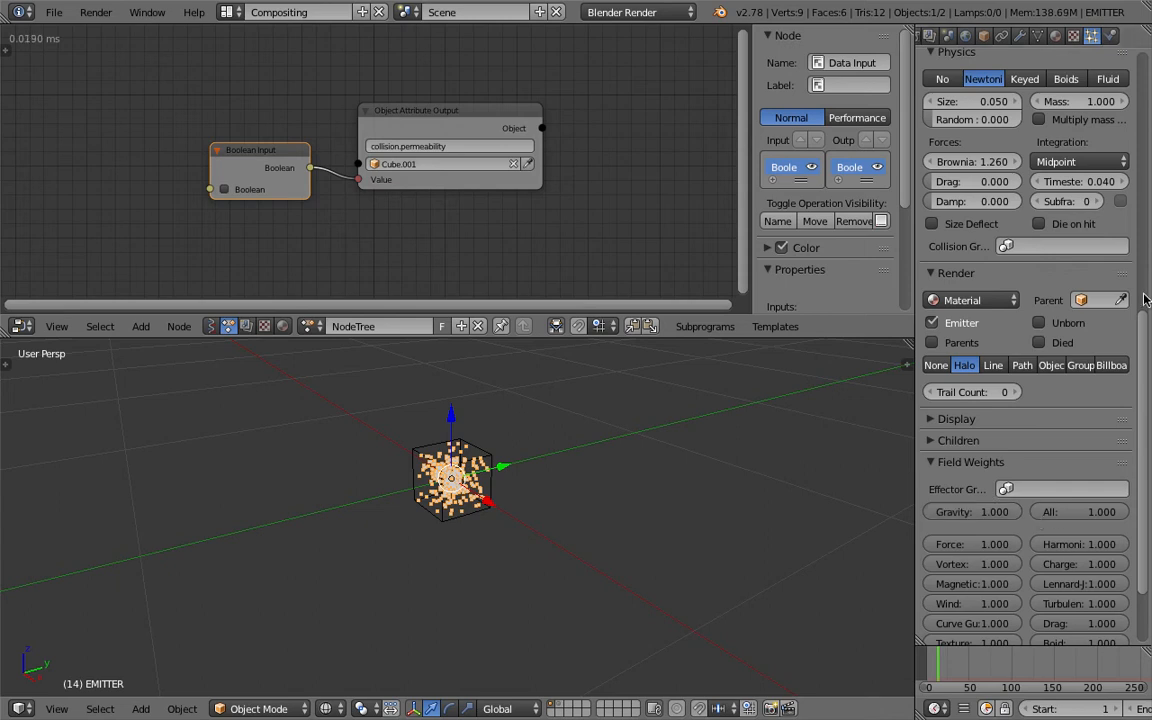
# - Set the particle system's Emitter Object Z velocity to 1
pyautogui.scroll(13, 1146, 291)
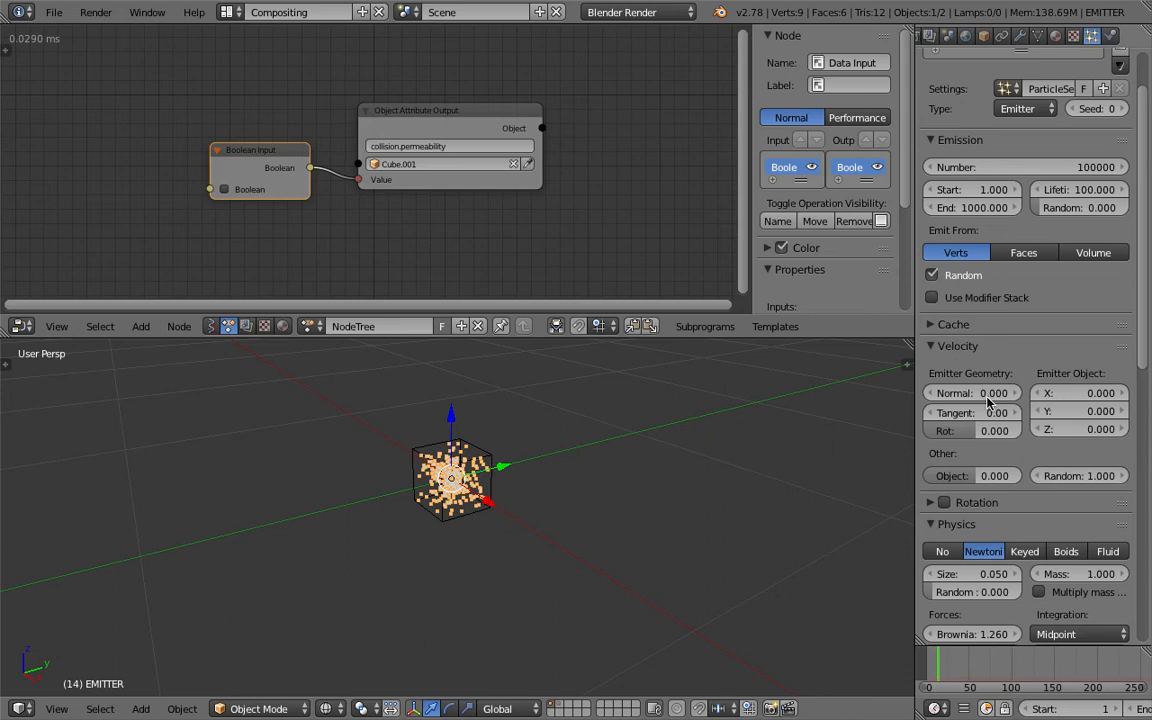
pyautogui.click(1085, 431)
pyautogui.write('1')
pyautogui.press('Return')
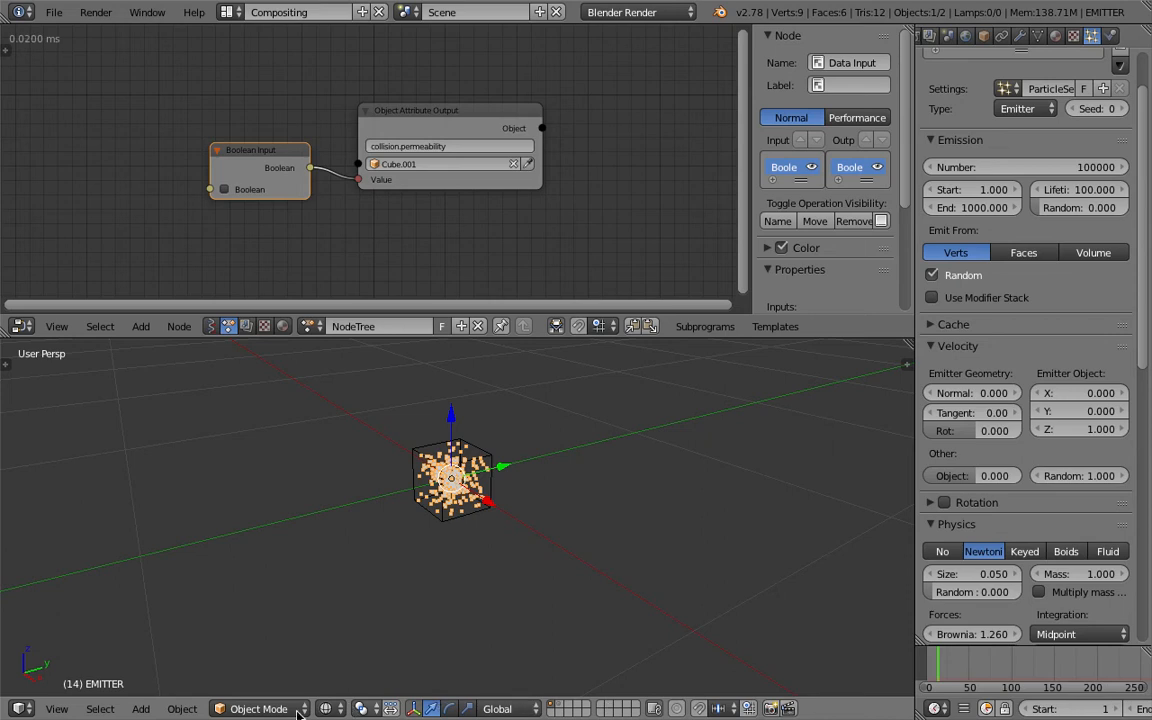
# - Rewind to the first frame and briefly preview the particle motion inside the collision cube
pyautogui.scroll(-5, 1027, 710)
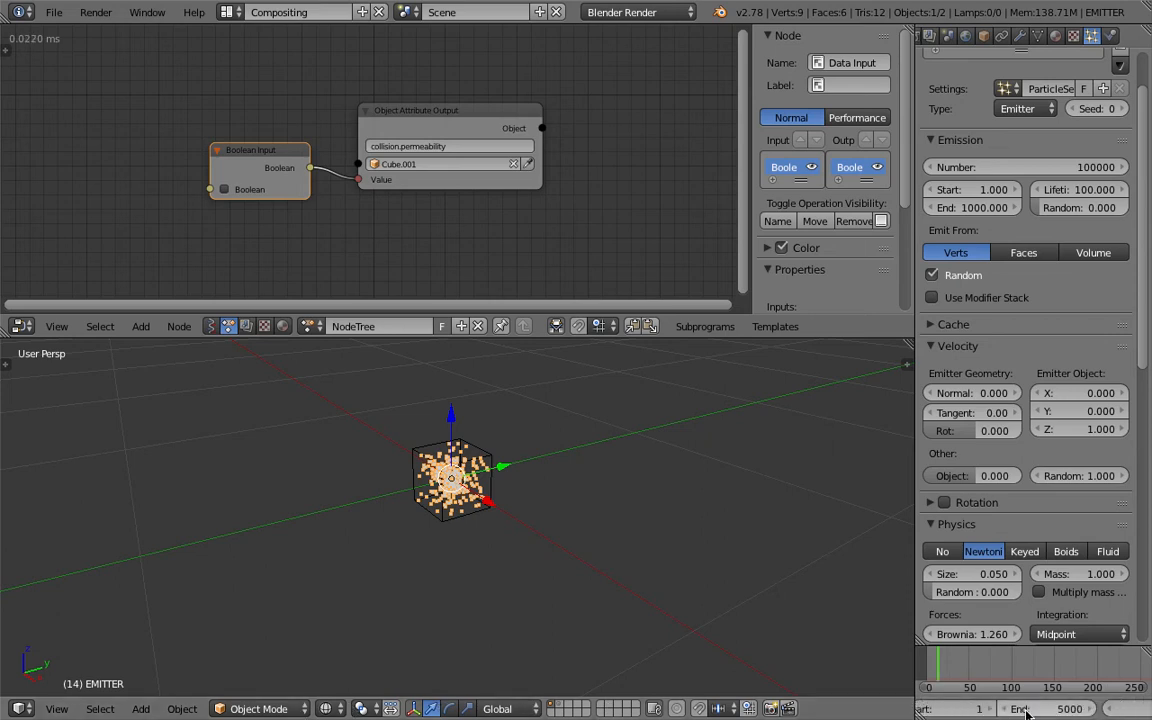
pyautogui.scroll(-4, 1027, 710)
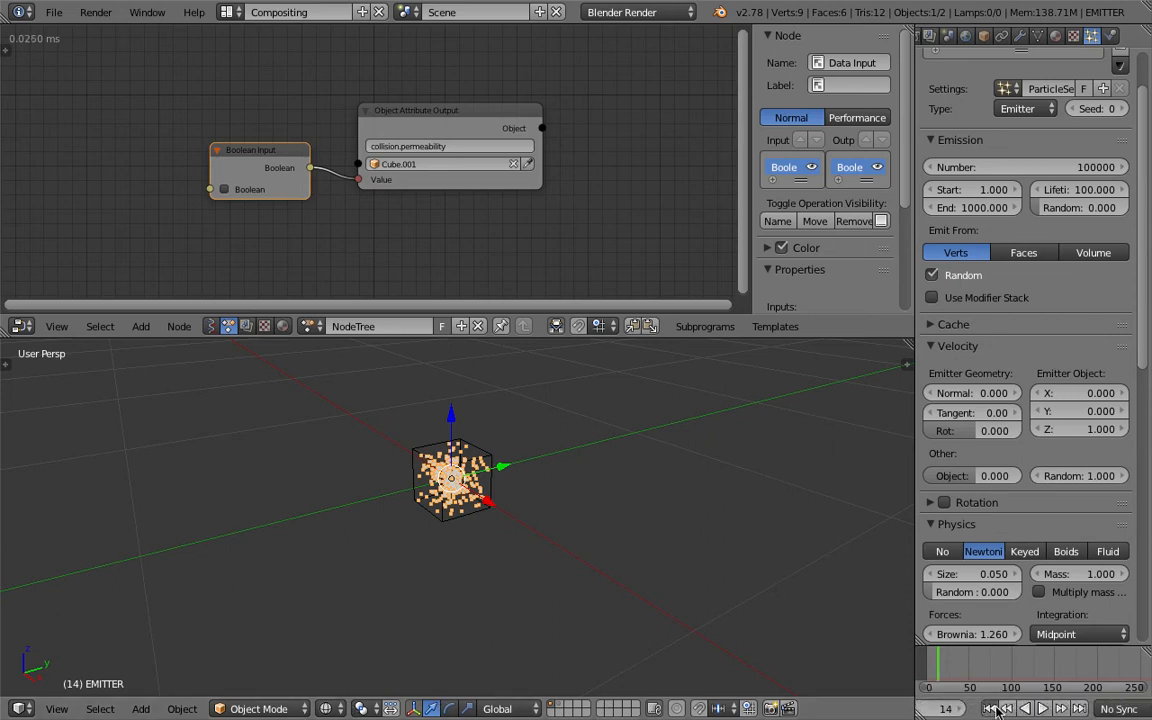
pyautogui.click(992, 709)
pyautogui.click(1042, 709)
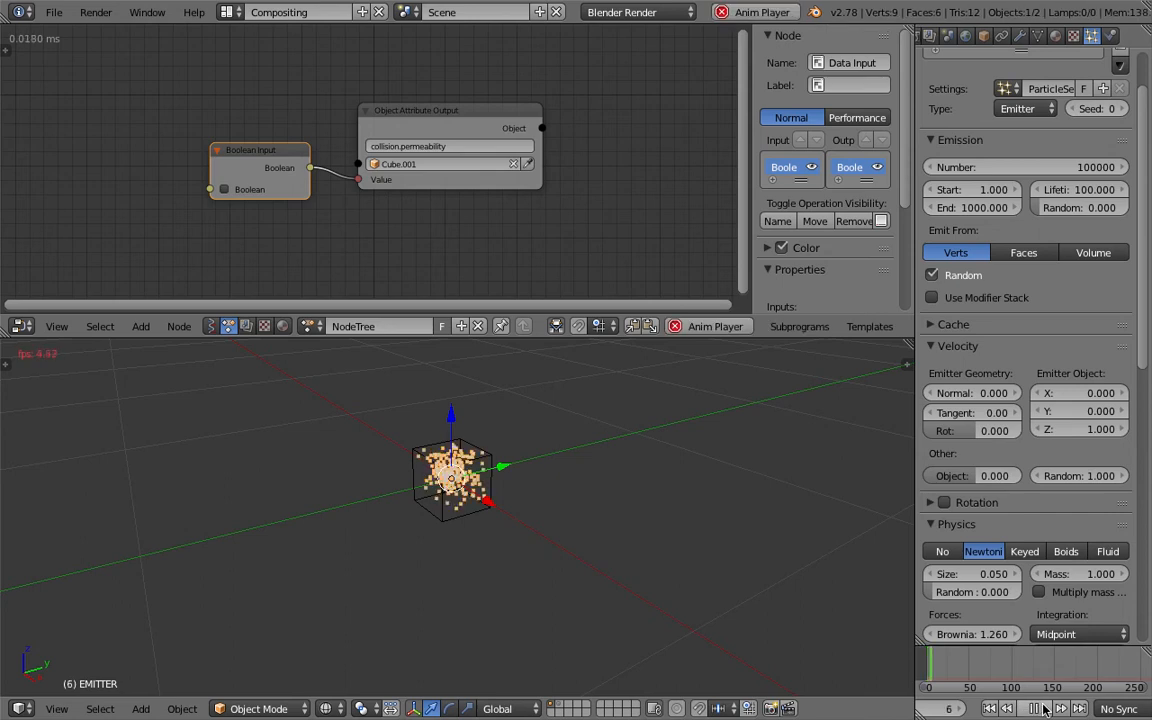
pyautogui.click(1042, 709)
# - Enable the Boolean input and play the particle animation from the first frame
pyautogui.moveTo(663, 522); pyautogui.dragTo(577, 445, button='middle')
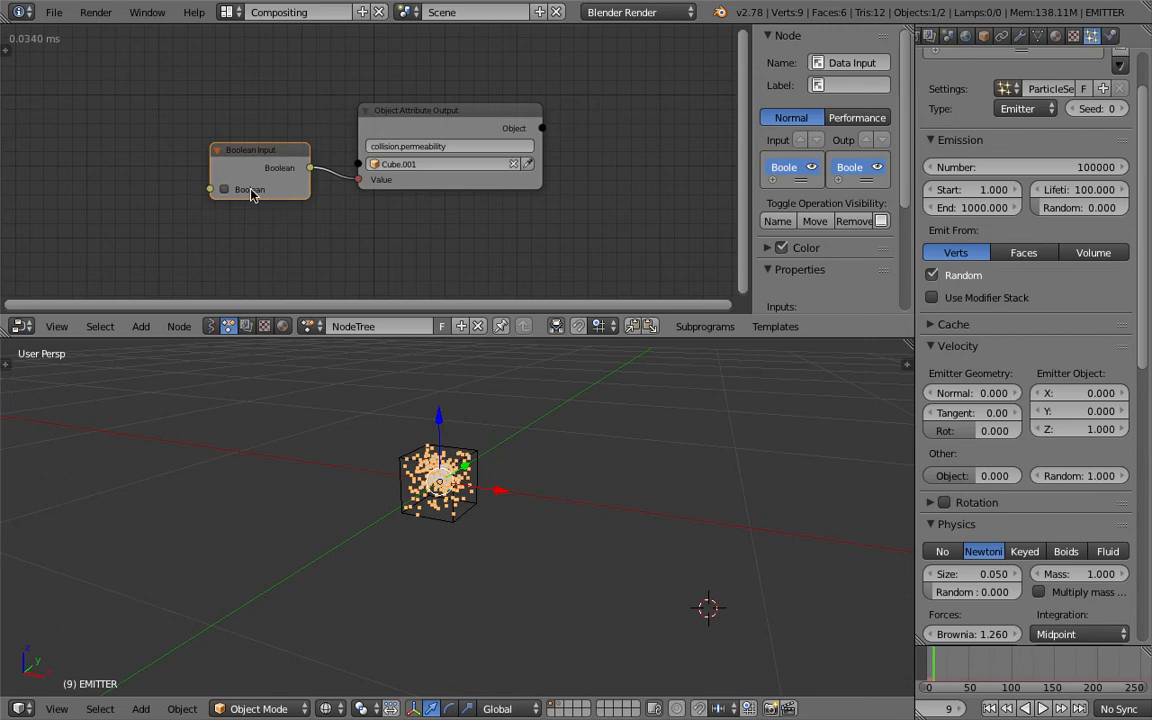
pyautogui.click(990, 709)
pyautogui.click(1042, 709)
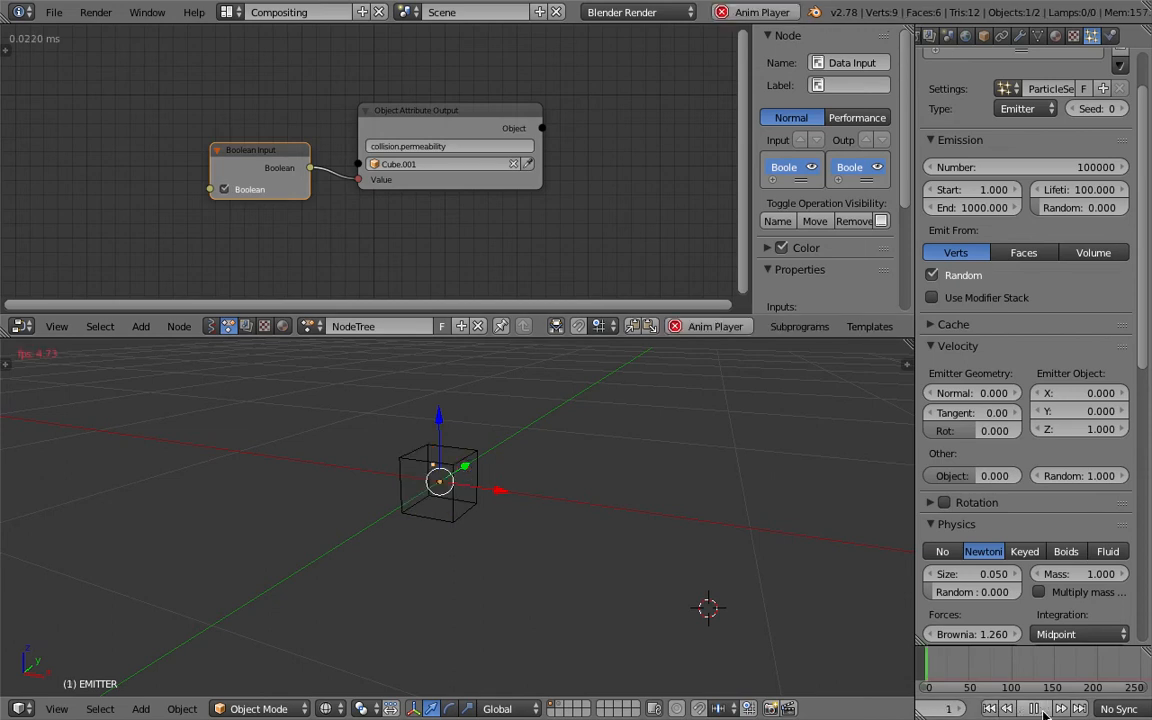
pyautogui.moveTo(645, 573); pyautogui.dragTo(664, 531, button='middle')
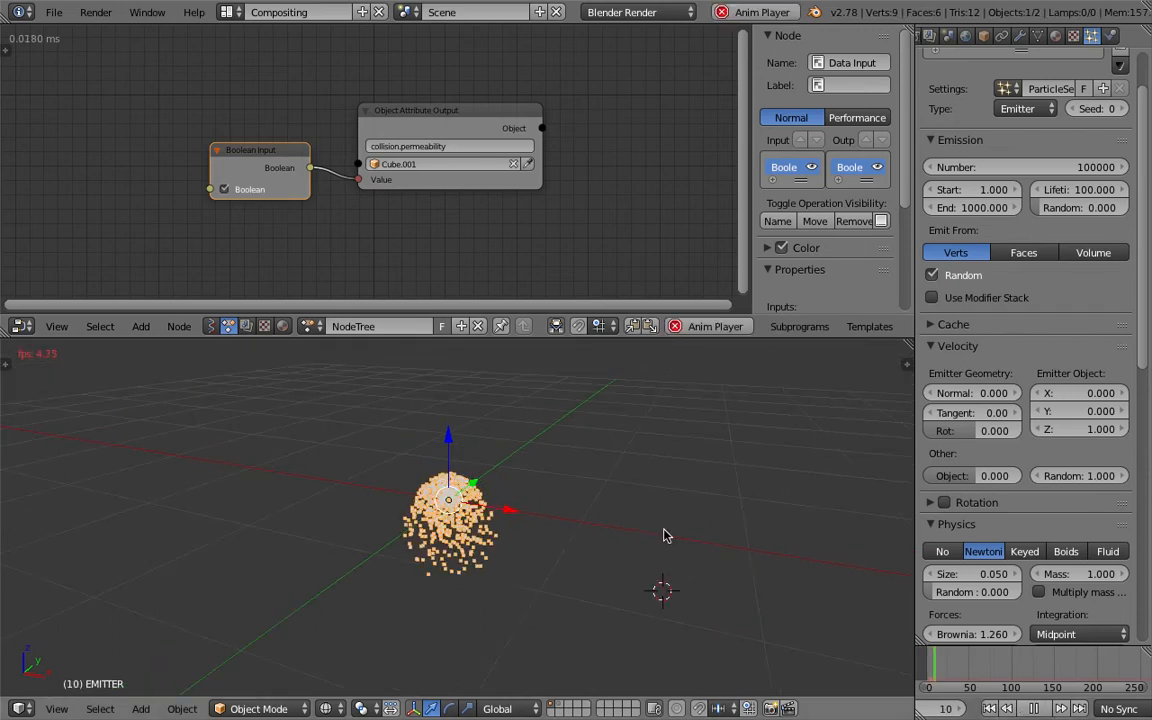
# - Set the particle system's Emitter Object Z velocity to 3
pyautogui.moveTo(1095, 430); pyautogui.dragTo(1147, 430)
pyautogui.click(1081, 431)
pyautogui.click(602, 491)
pyautogui.moveTo(602, 491)
pyautogui.mouseDown(button='middle')
pyautogui.moveTo(566, 494)
pyautogui.moveTo(621, 490)
pyautogui.mouseUp(button='middle')
pyautogui.click(1099, 431)
pyautogui.write('3')
pyautogui.press('Return')
# - Replay the particle animation from the first frame to check the upward velocity, and stop playback
pyautogui.scroll(-2, 579, 501)
pyautogui.click(989, 708)
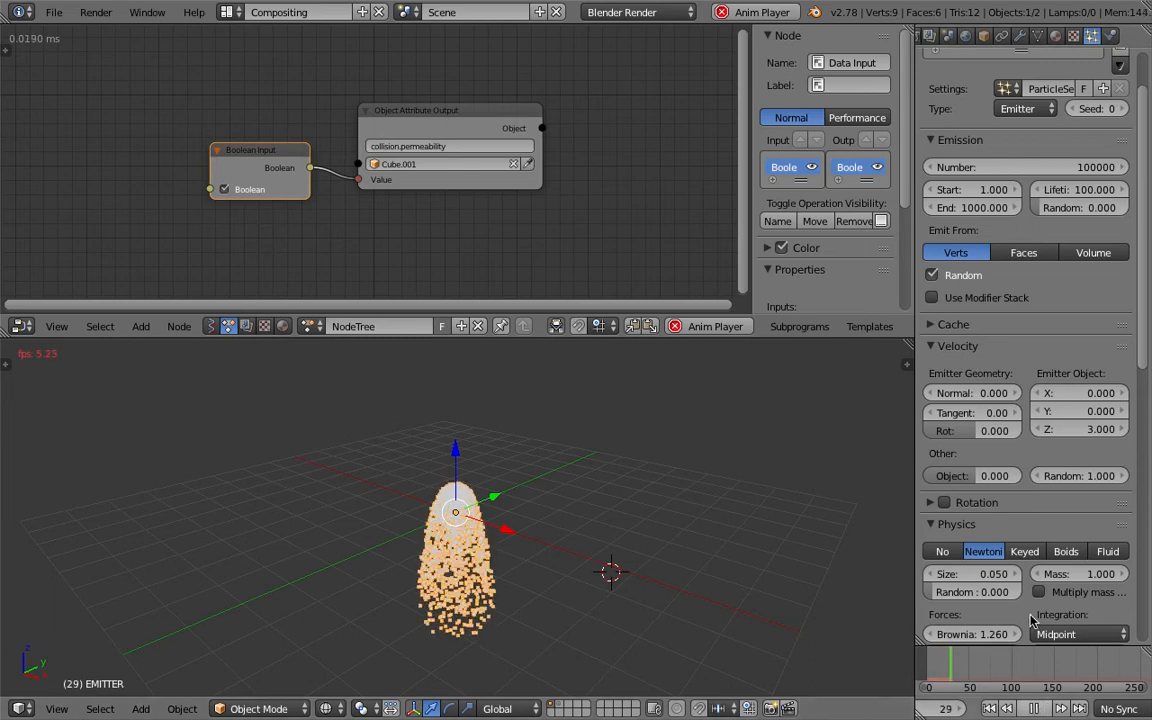
pyautogui.hotkey('alt', 'a')
# - Set the particle emission's End frame to 5000 and its lifetime randomness to 0.505
pyautogui.click(971, 209)
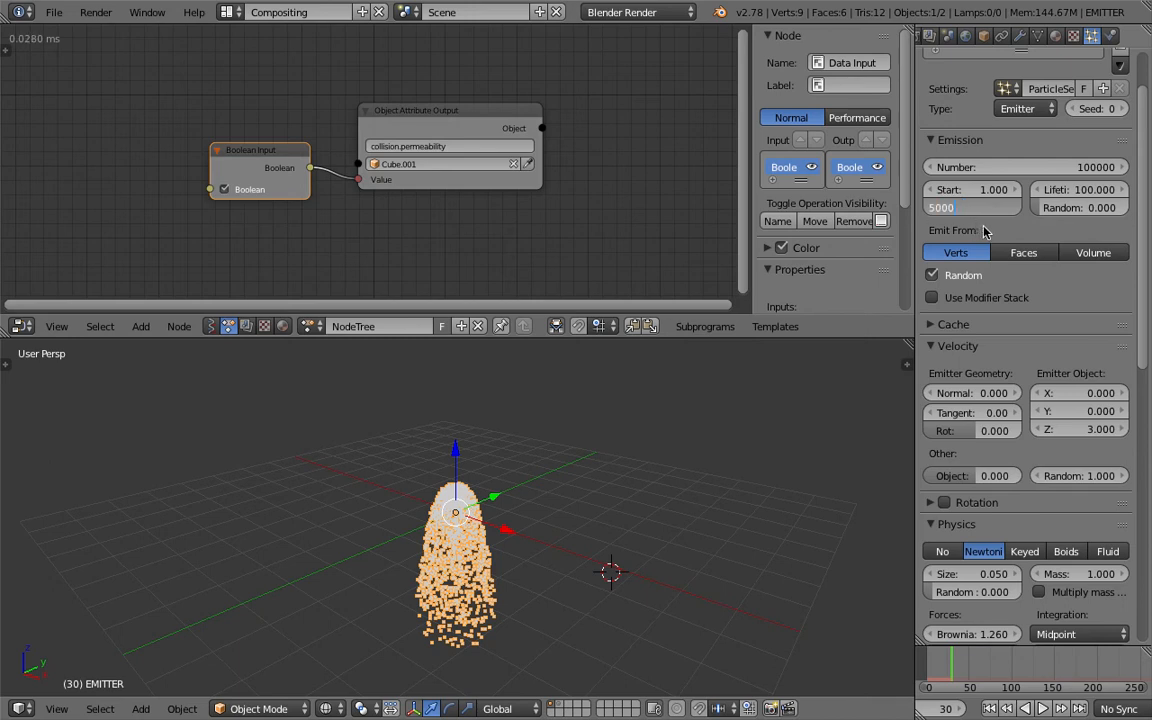
pyautogui.press('Return')
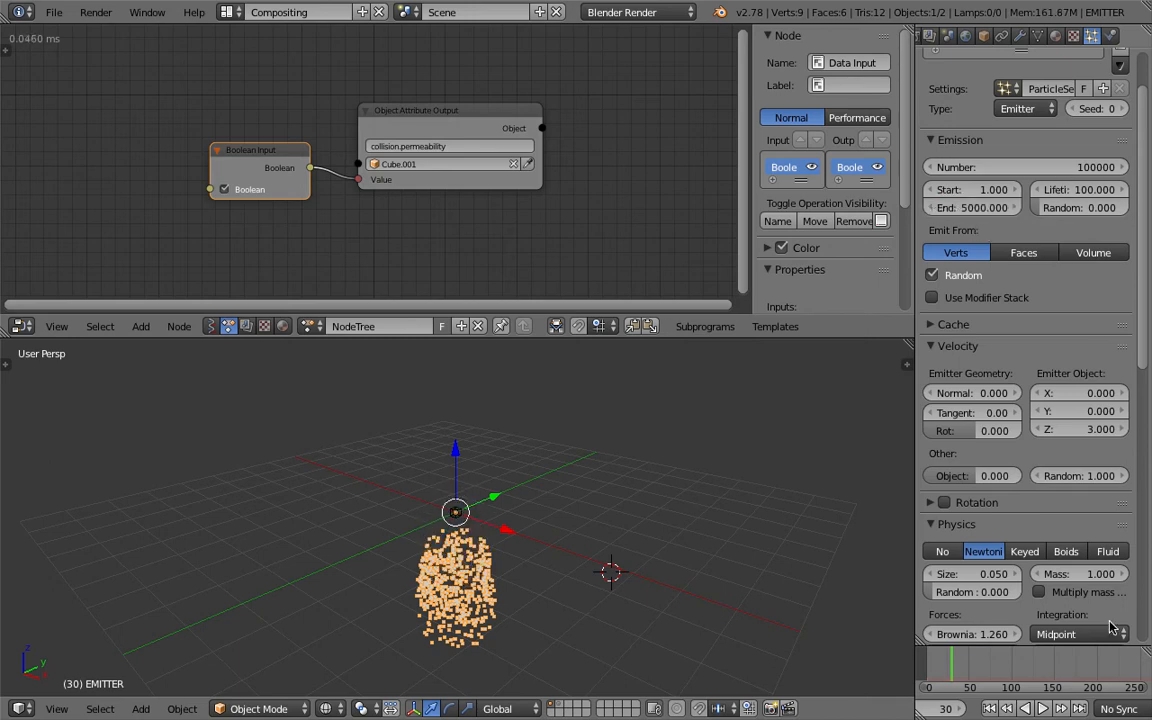
pyautogui.click(1083, 208)
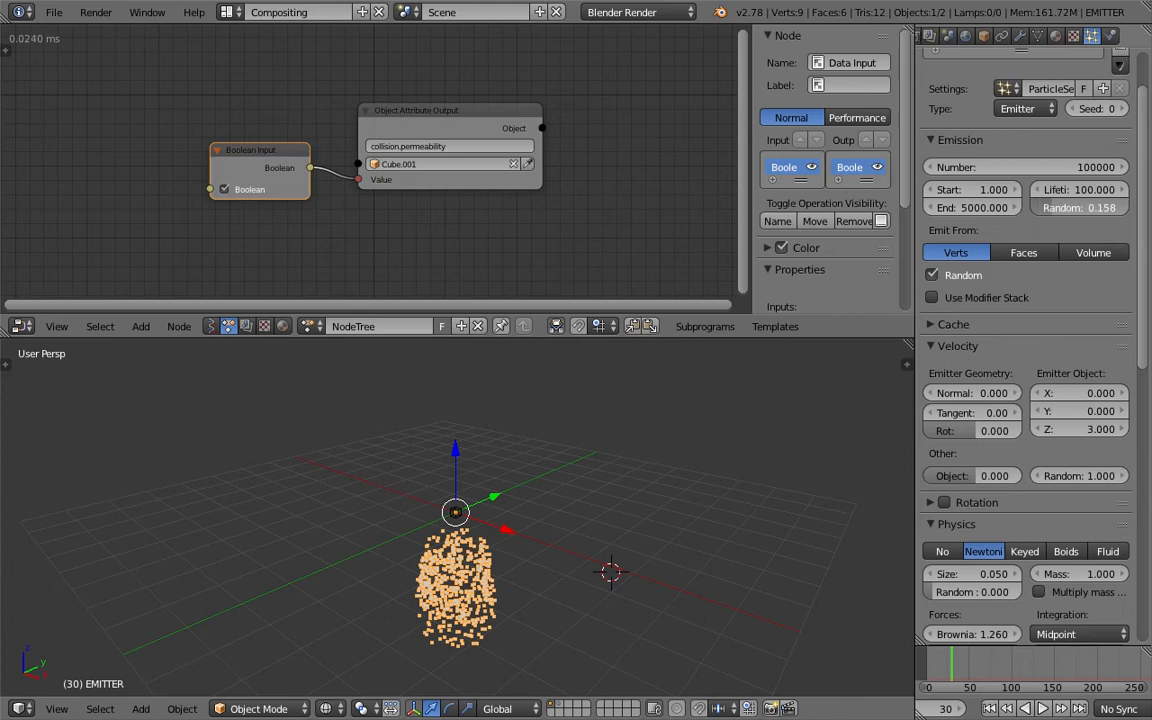
pyautogui.moveTo(1062, 260); pyautogui.dragTo(1070, 258)
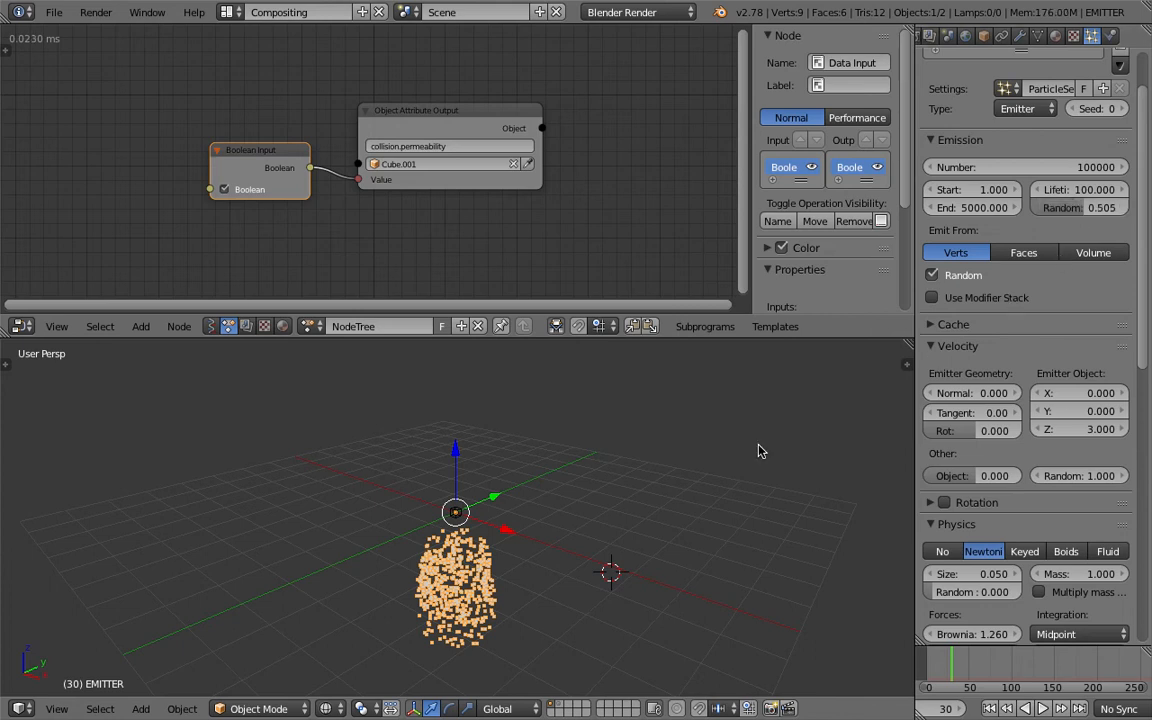
# - Save the file and replay the particle animation from the first frame, switching the Boolean input on and off before stopping playback
pyautogui.hotkey('ctrl', 's')
pyautogui.click(680, 493)
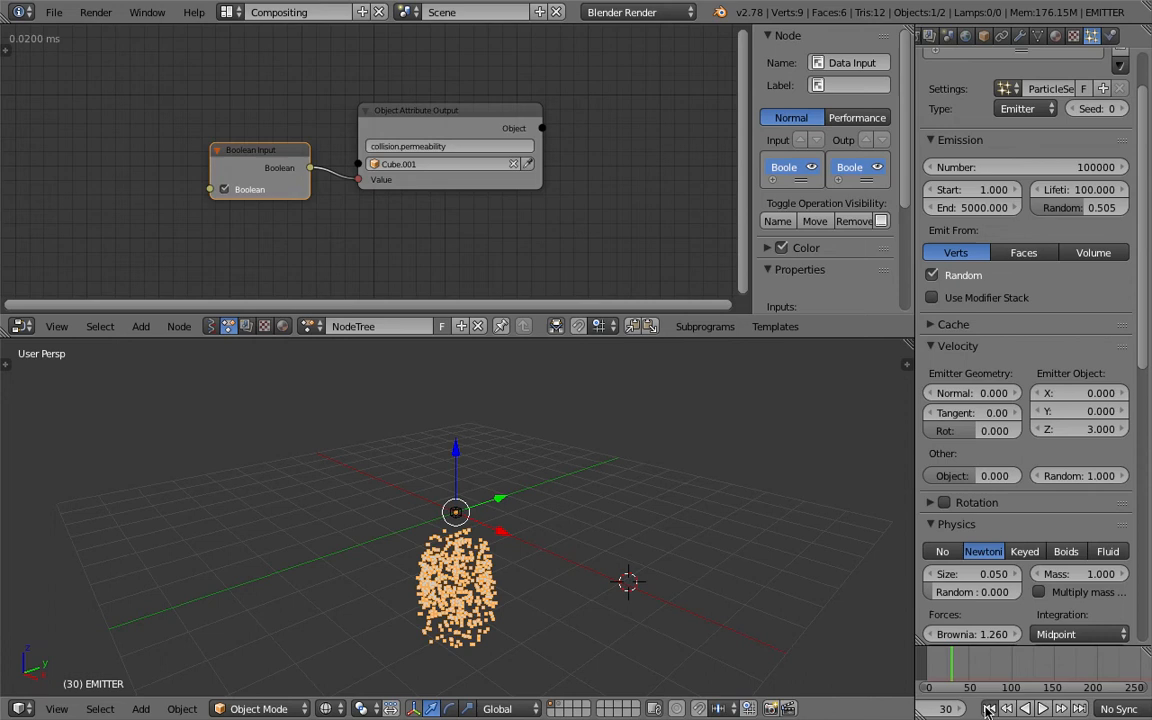
pyautogui.click(988, 709)
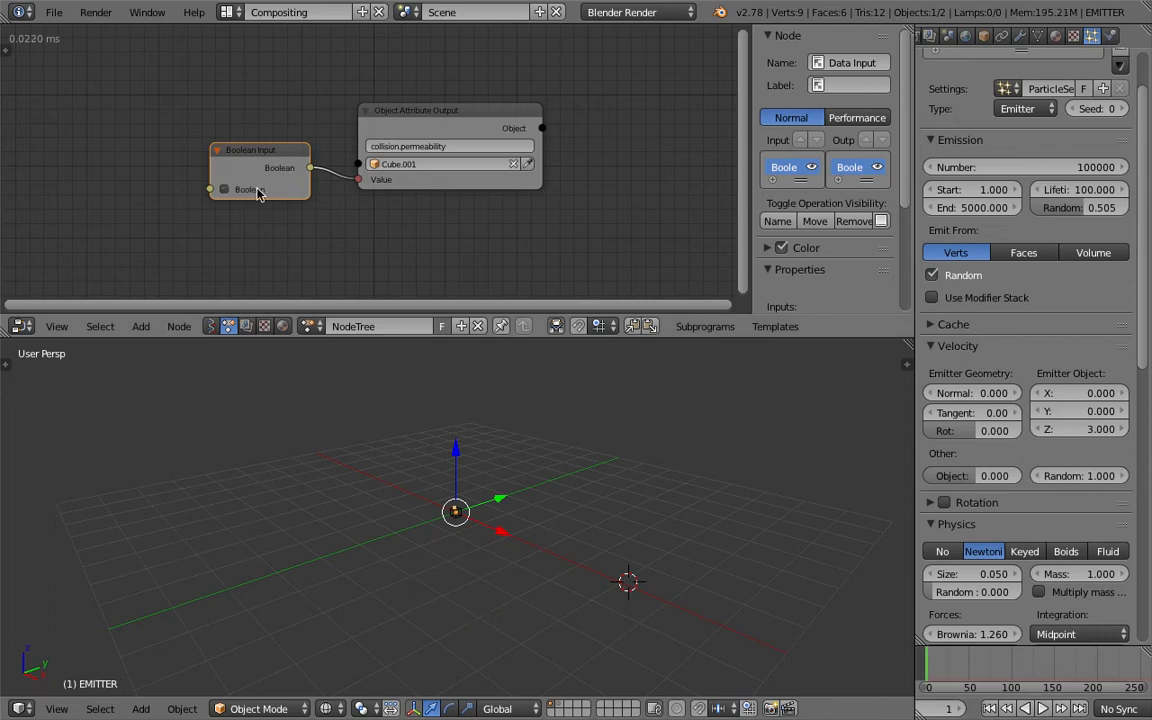
pyautogui.click(1042, 708)
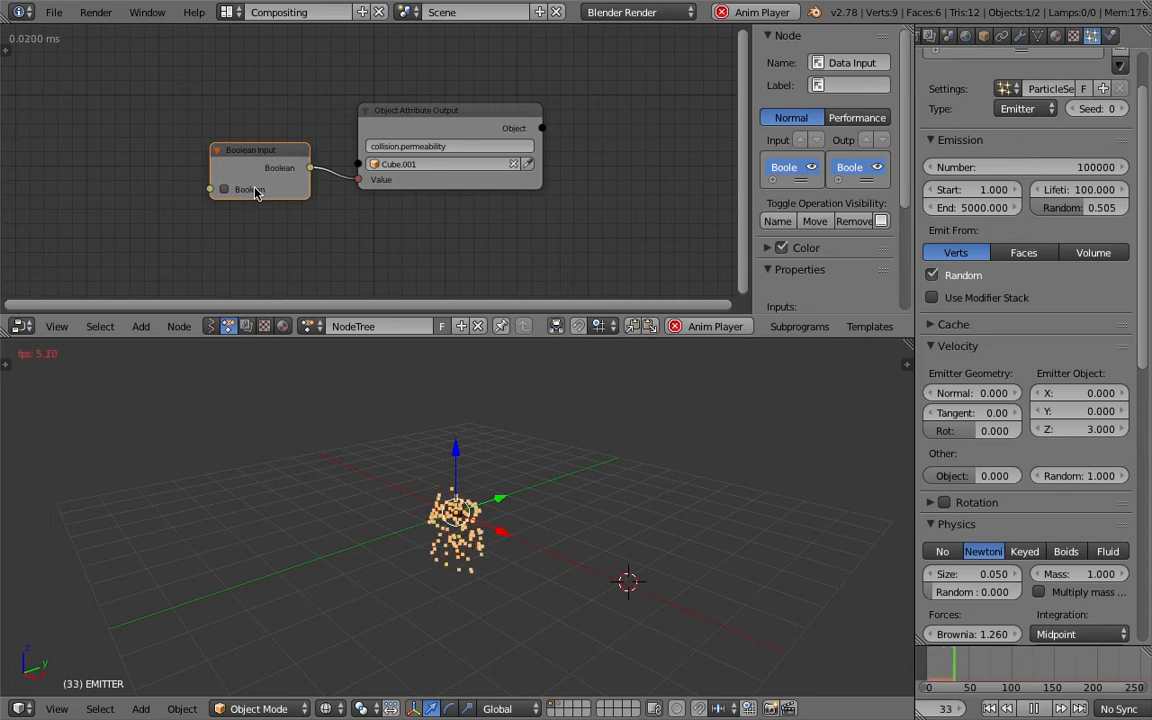
pyautogui.click(256, 193)
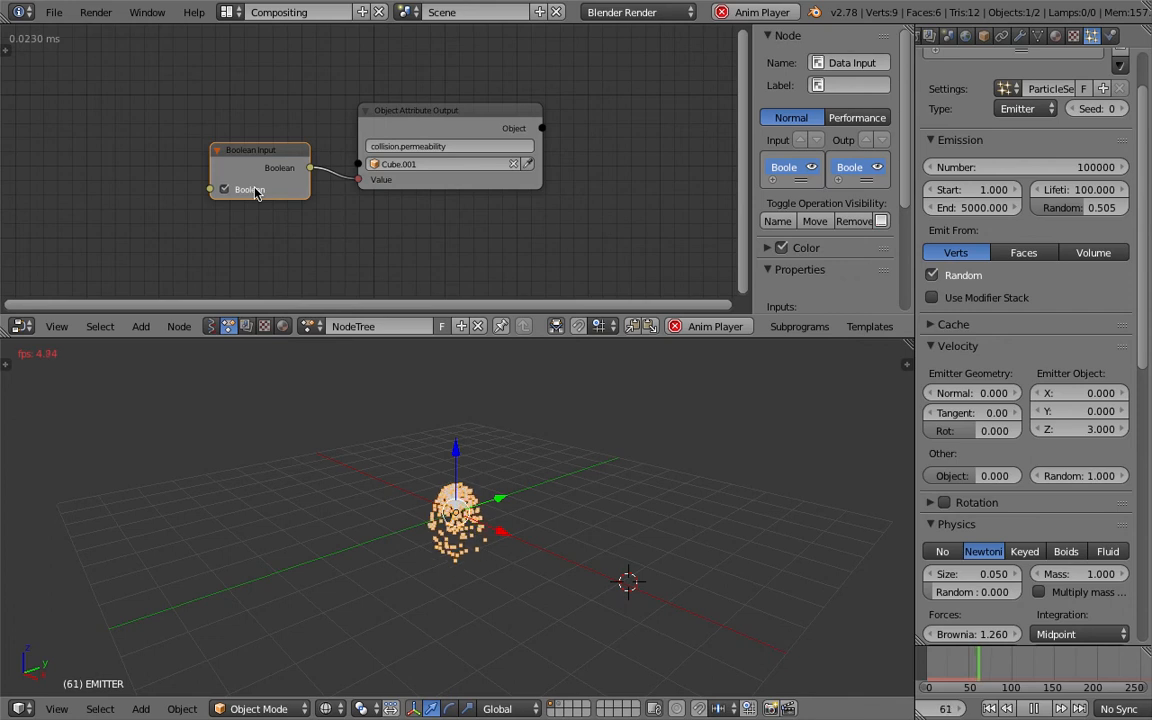
pyautogui.click(256, 193)
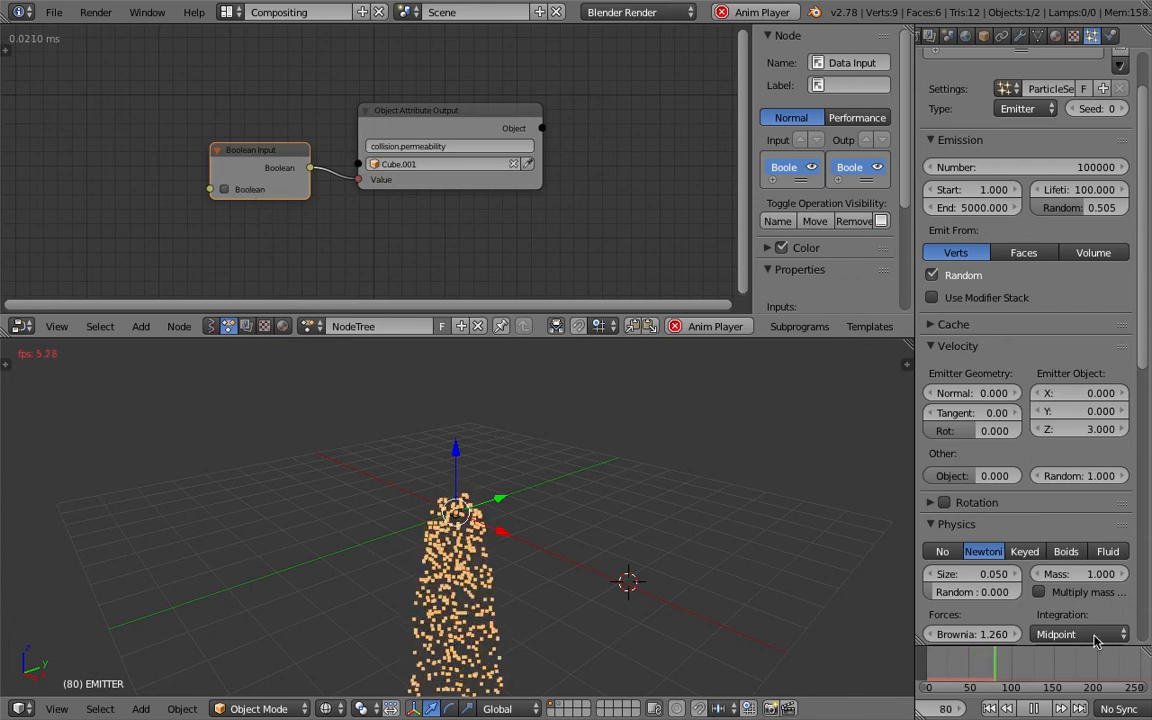
pyautogui.click(1034, 710)
# - Select the collision cube in the 3D view, try scaling it down, and save the file
pyautogui.moveTo(610, 494); pyautogui.dragTo(477, 511, button='middle')
pyautogui.rightClick(477, 511)
pyautogui.press('s')
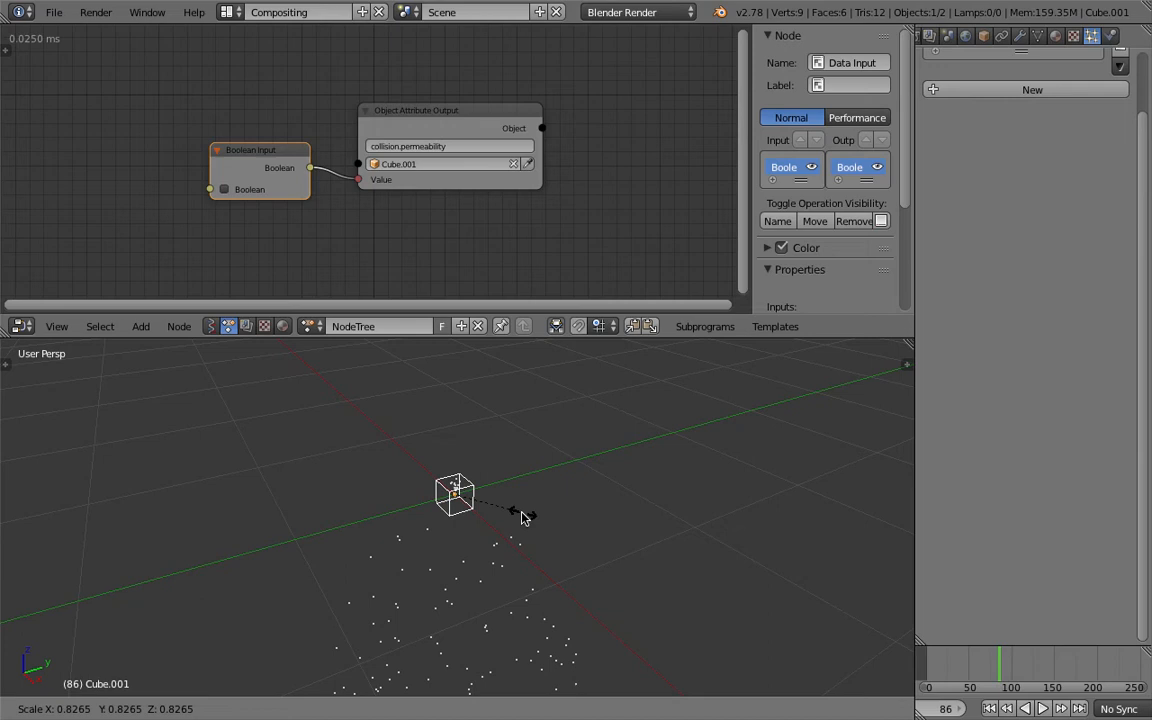
pyautogui.press('Escape')
pyautogui.moveTo(501, 517); pyautogui.dragTo(567, 470, button='middle')
pyautogui.hotkey('ctrl', 's')
pyautogui.click(566, 470)
pyautogui.moveTo(363, 183); pyautogui.dragTo(459, 175, button='middle')
pyautogui.keyDown('ctrl'); pyautogui.hscroll(-3, 317, 124); pyautogui.keyUp('ctrl')
pyautogui.hotkey('shift', 'a')
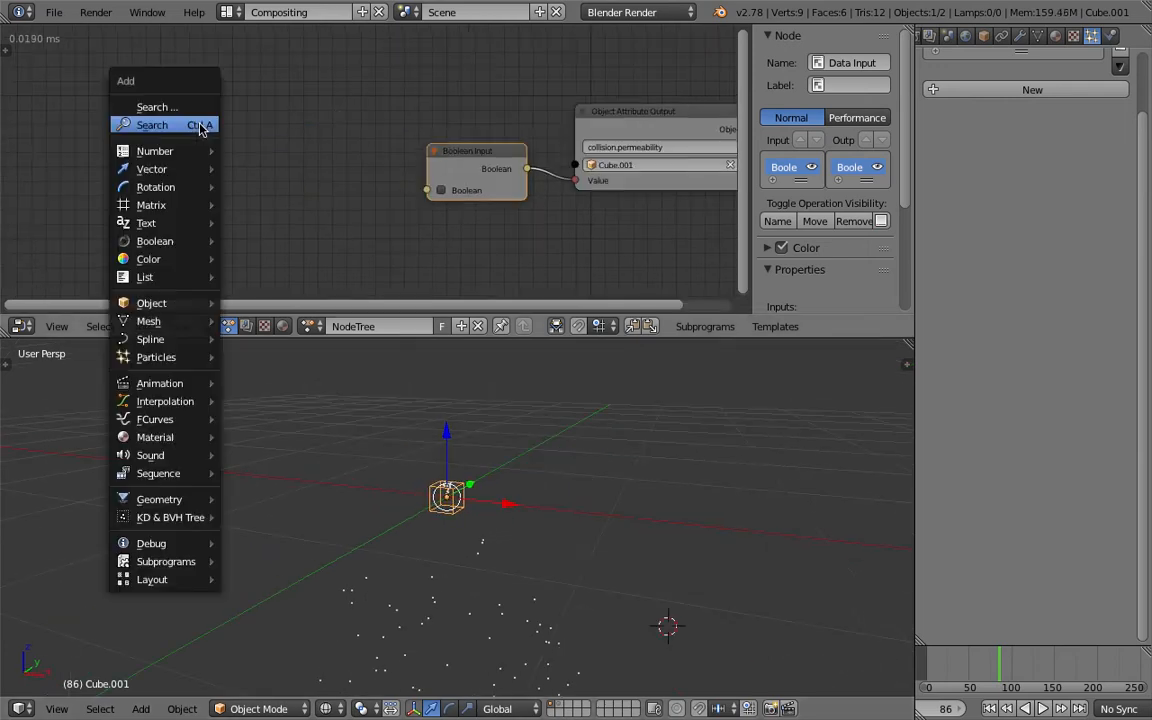
pyautogui.click(7, 50)
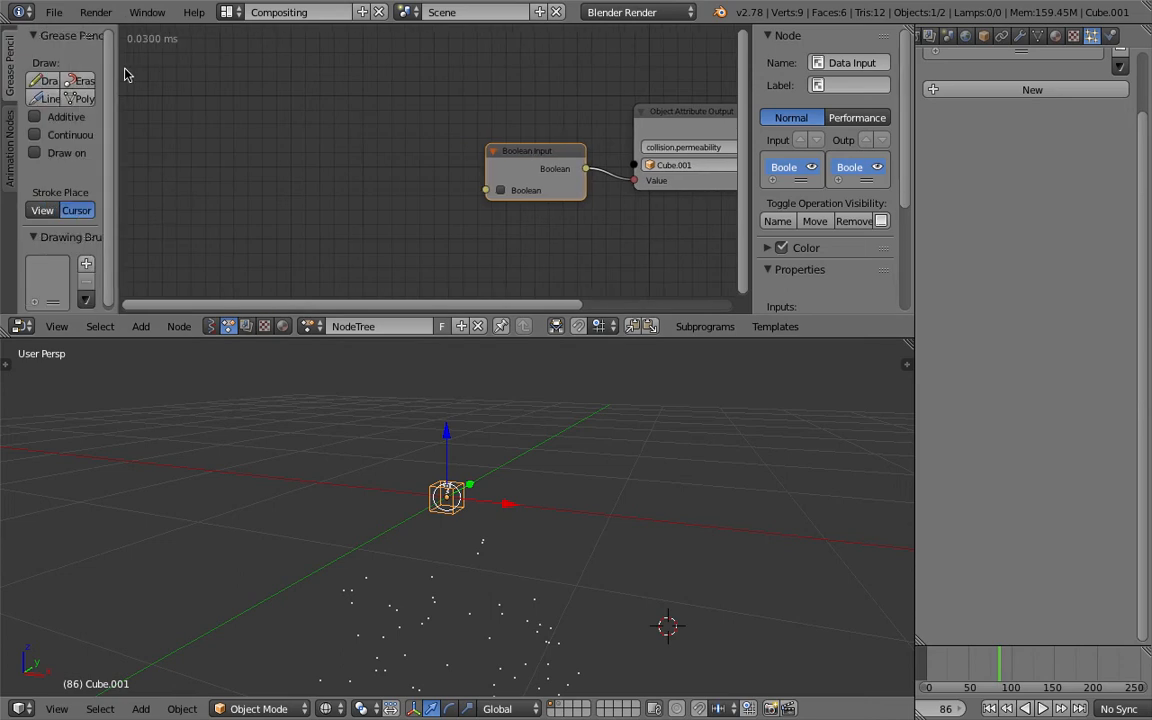
pyautogui.click(60, 64)
pyautogui.press('t')
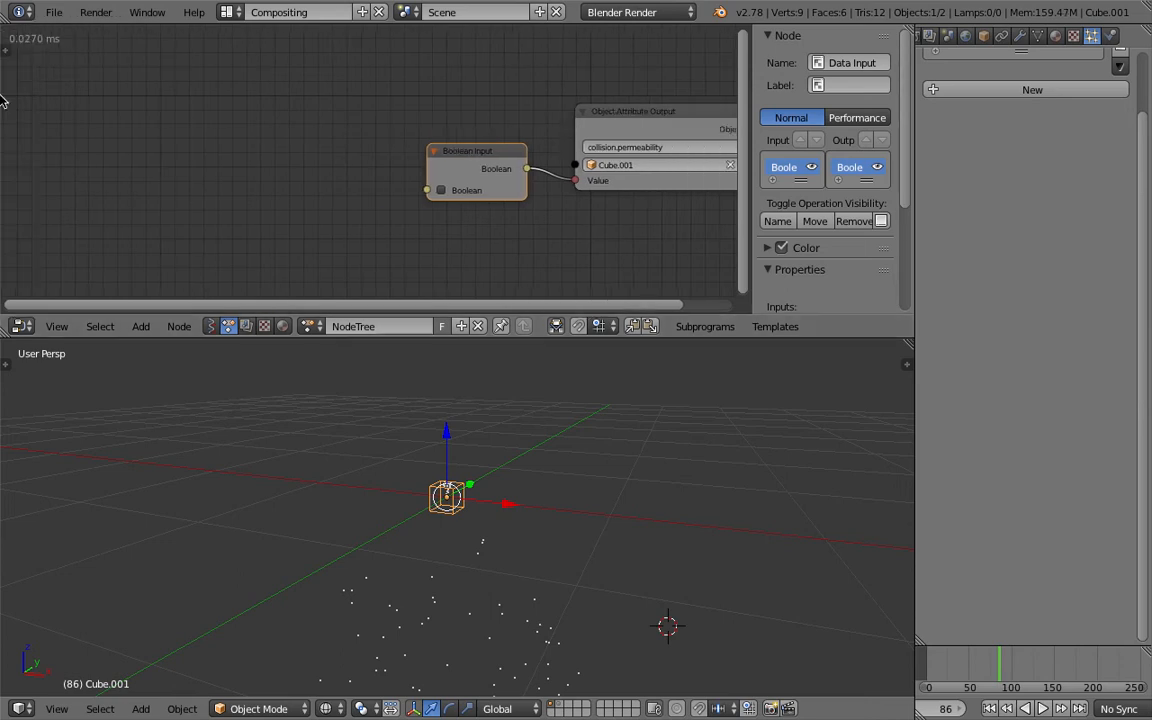
# - Add a Math node before the Boolean Input node and set its operation to Sine
pyautogui.hotkey('shift', 'a')
pyautogui.click(213, 155)
pyautogui.write('math')
pyautogui.press('Return')
pyautogui.click(213, 157)
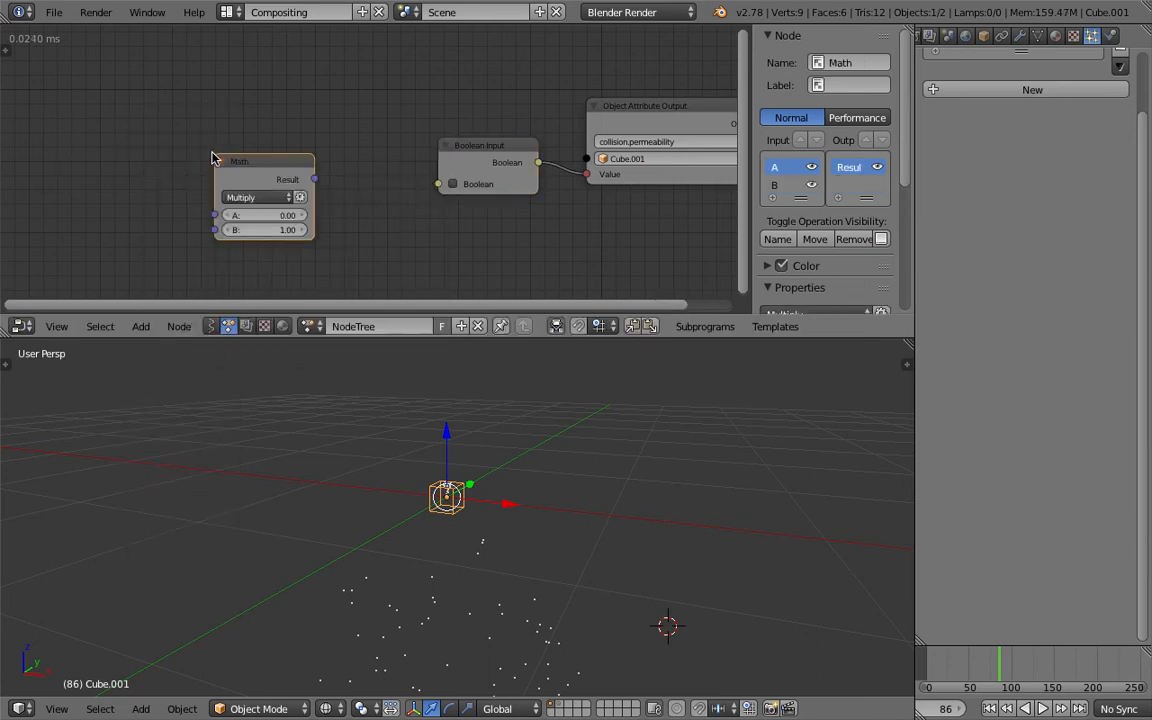
pyautogui.moveTo(162, 160); pyautogui.dragTo(244, 164, button='middle')
pyautogui.click(330, 197)
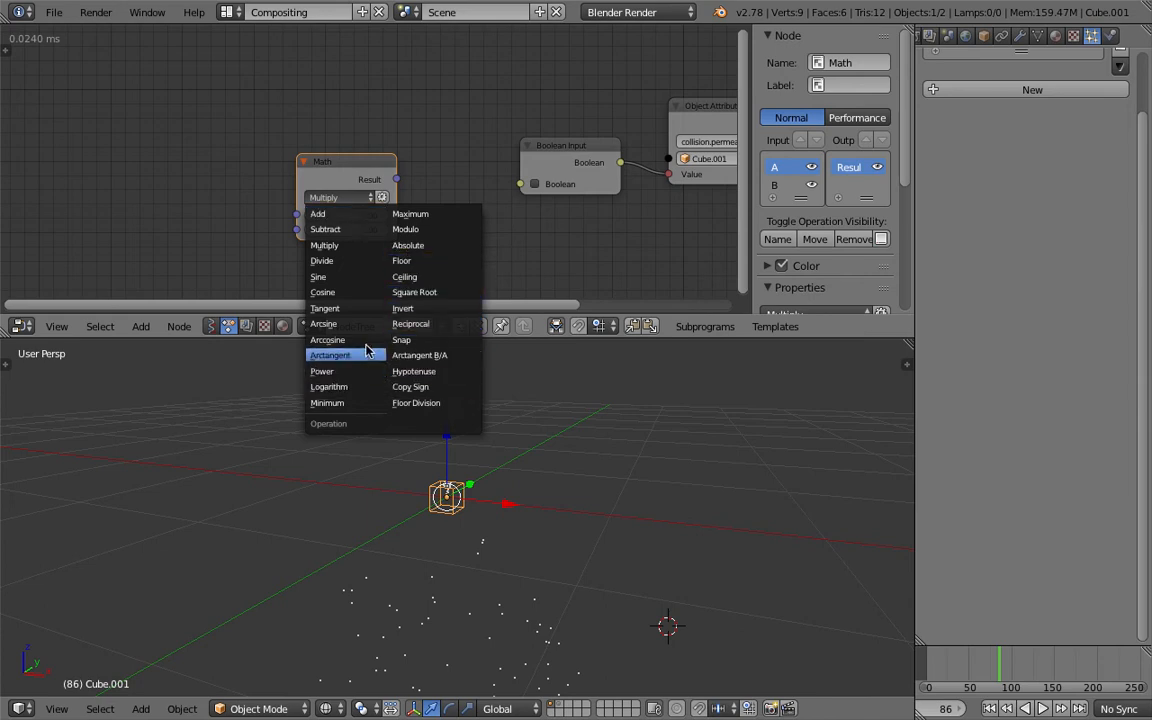
pyautogui.click(330, 276)
# - Add a Time Info node before the Math node and link its Frame output to input A
pyautogui.moveTo(237, 185); pyautogui.dragTo(251, 180, button='middle')
pyautogui.hotkey('shift', 'a')
pyautogui.click(205, 152)
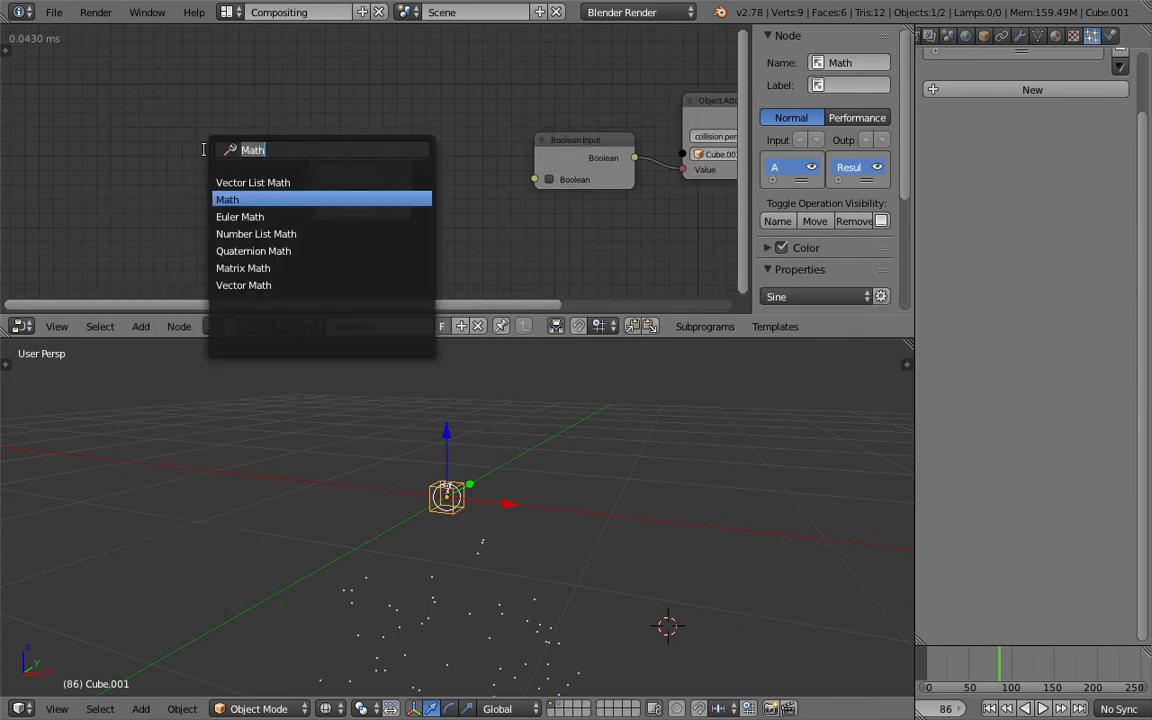
pyautogui.write('frame')
pyautogui.press('Return')
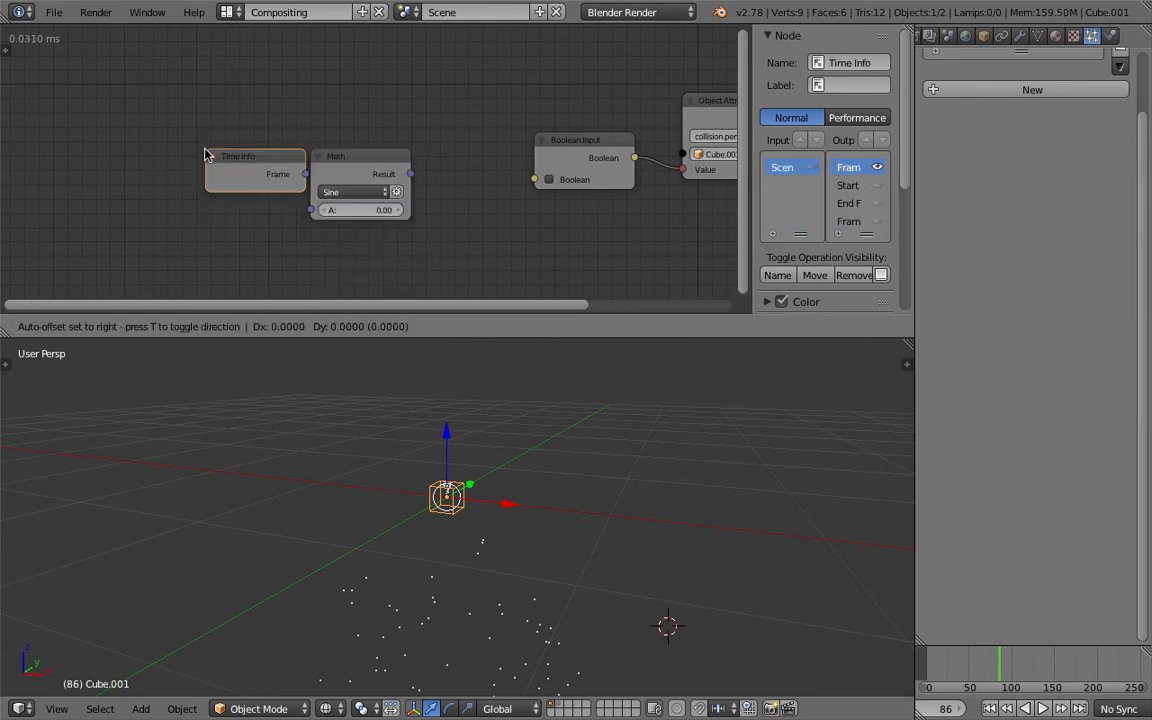
pyautogui.click(118, 157)
pyautogui.moveTo(220, 176); pyautogui.dragTo(317, 211)
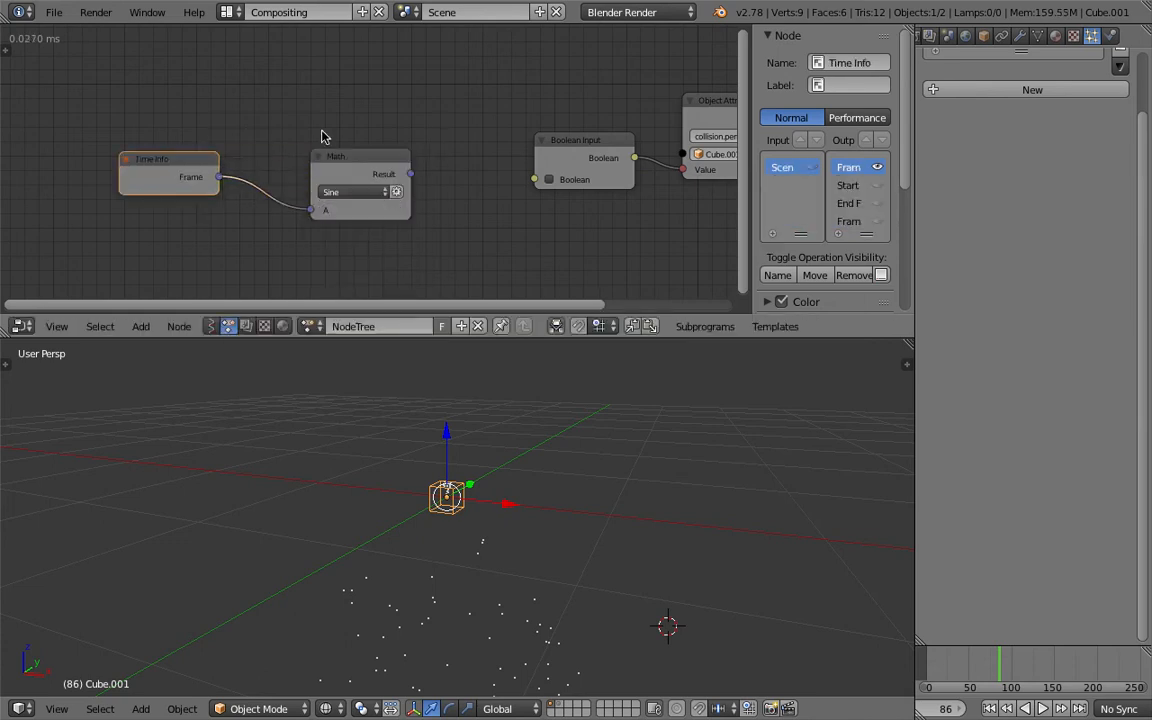
# - Save the file and move the Sine Math node closer to the Time Info node
pyautogui.moveTo(322, 134); pyautogui.dragTo(181, 134, button='middle')
pyautogui.hotkey('ctrl', 's')
pyautogui.click(178, 133)
pyautogui.moveTo(200, 157); pyautogui.dragTo(183, 176)
pyautogui.moveTo(200, 140); pyautogui.dragTo(223, 136, button='middle')
# - Add a Debug node below the Boolean Input node and link the Sine Math node's Result to it
pyautogui.hotkey('shift', 'a')
pyautogui.click(342, 122)
pyautogui.write('debu')
pyautogui.click(344, 220)
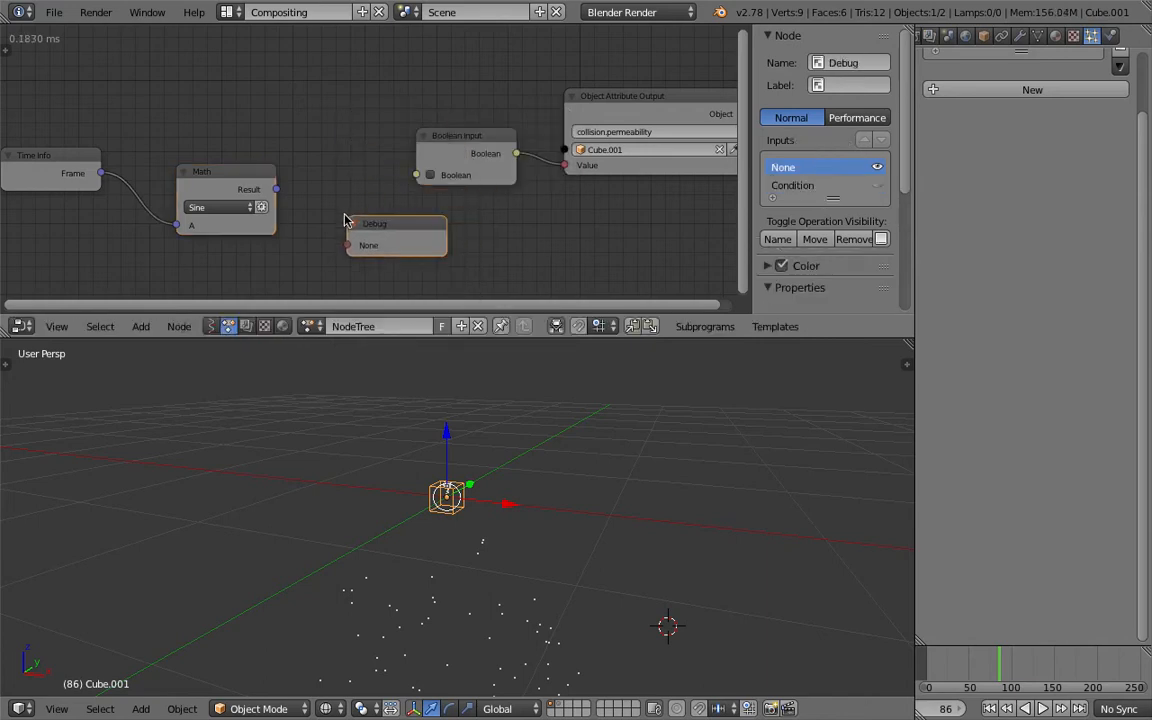
pyautogui.moveTo(269, 190); pyautogui.dragTo(347, 245)
pyautogui.moveTo(360, 203); pyautogui.dragTo(448, 194, button='middle')
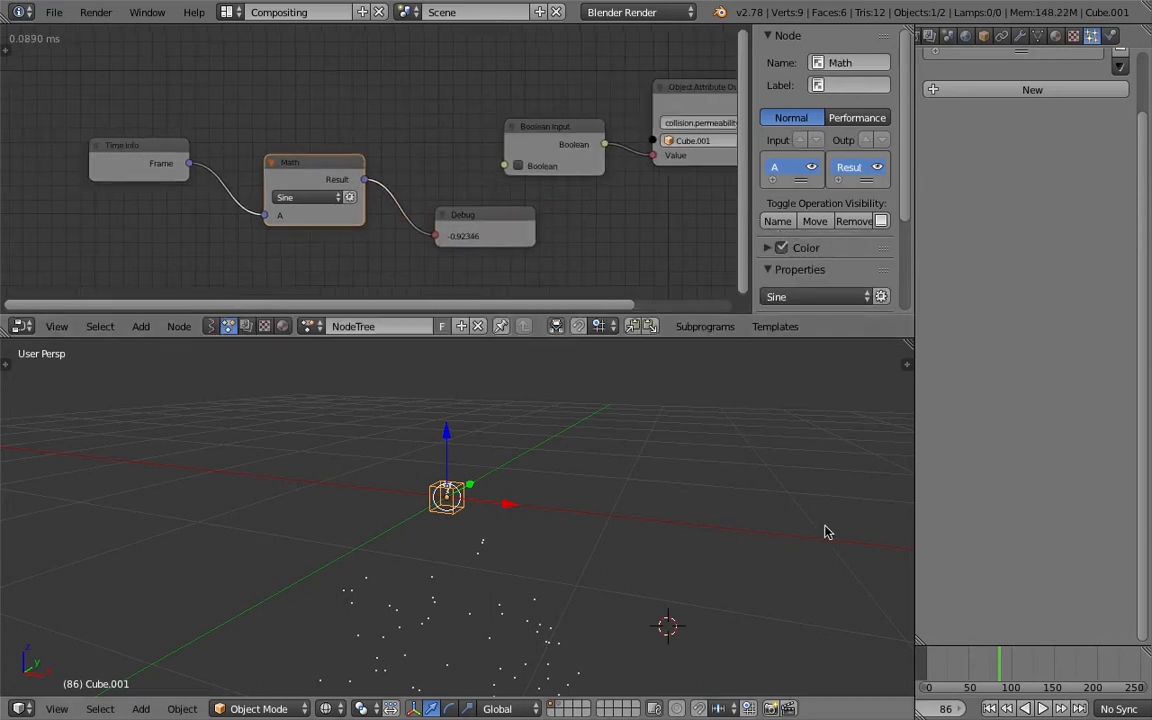
# - Play the animation from the first frame and examine the sine values in the Debug node
pyautogui.click(990, 708)
pyautogui.click(1041, 708)
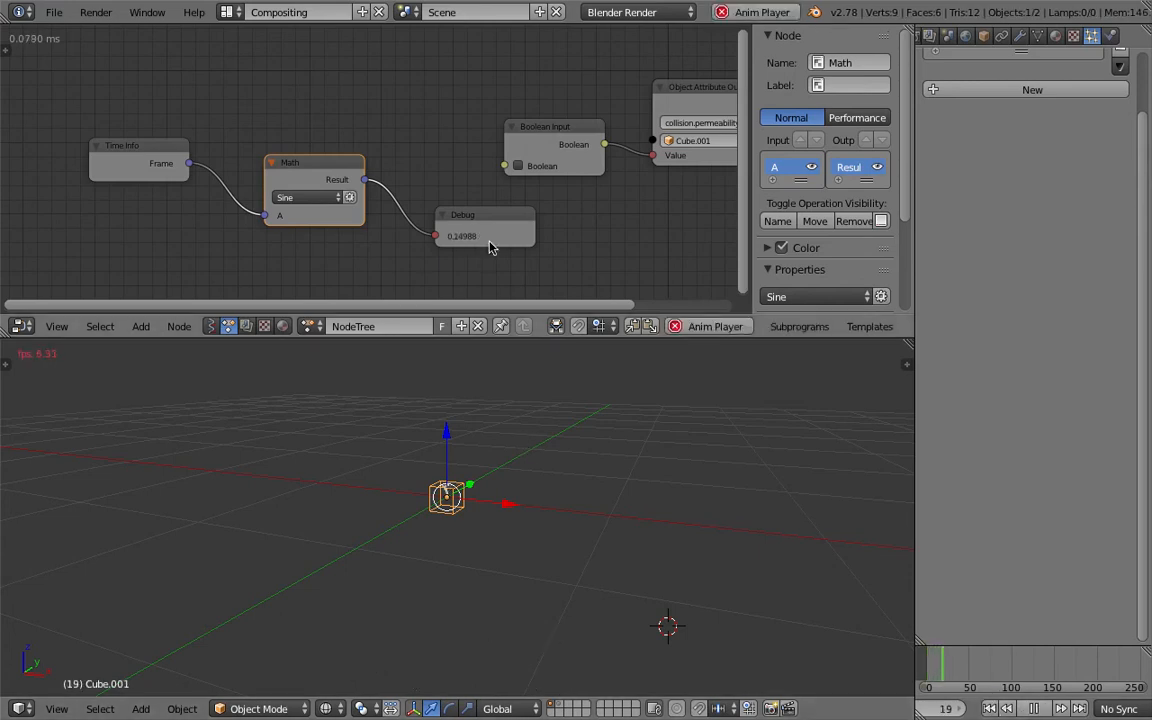
pyautogui.scroll(1, 490, 247)
# - Delete the Debug node and save the file with playback stopped
pyautogui.click(492, 237)
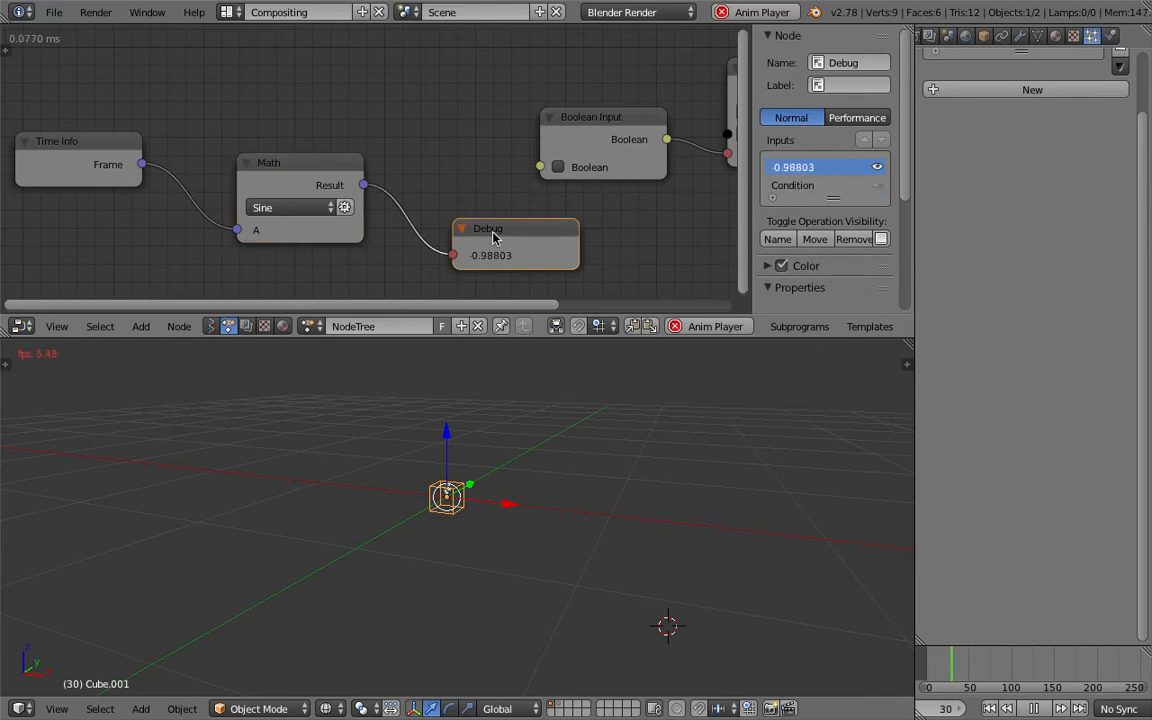
pyautogui.press('x')
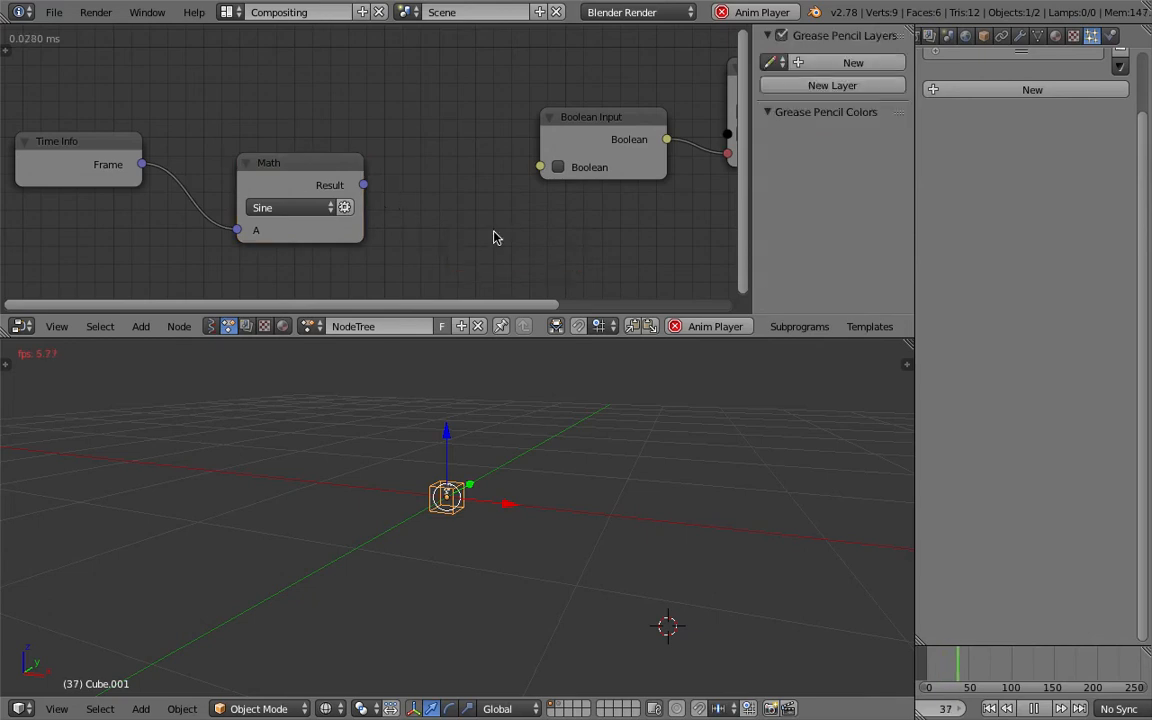
pyautogui.scroll(-1, 210, 165)
pyautogui.moveTo(113, 141); pyautogui.dragTo(58, 129)
pyautogui.press('Escape')
pyautogui.moveTo(301, 163); pyautogui.dragTo(231, 151)
pyautogui.hotkey('ctrl', 's')
pyautogui.click(231, 151)
# - Try to link the Sine result to the Boolean Input node and search the available nodes for a Boolean conversion
pyautogui.moveTo(301, 168); pyautogui.dragTo(518, 170)
pyautogui.moveTo(300, 167); pyautogui.dragTo(517, 166)
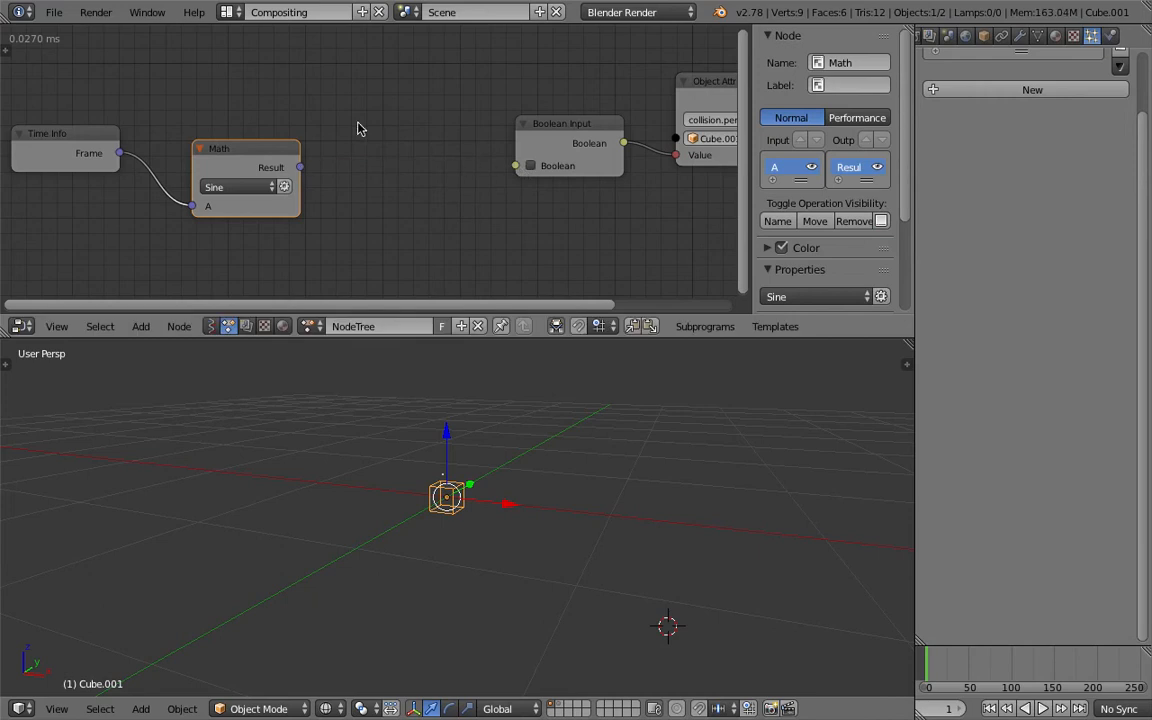
pyautogui.hotkey('ctrl', 'a')
pyautogui.write('bool')
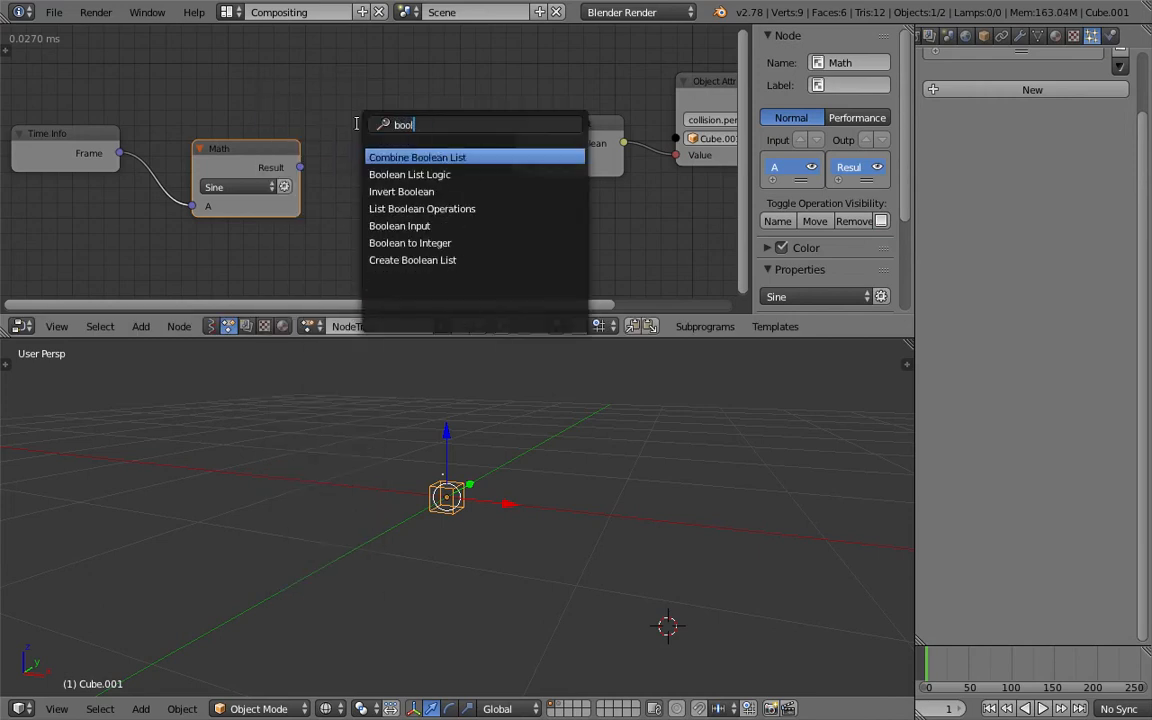
pyautogui.press('Down')
pyautogui.press('Down')
pyautogui.press('Down')
pyautogui.press('Down')
pyautogui.press('Down')
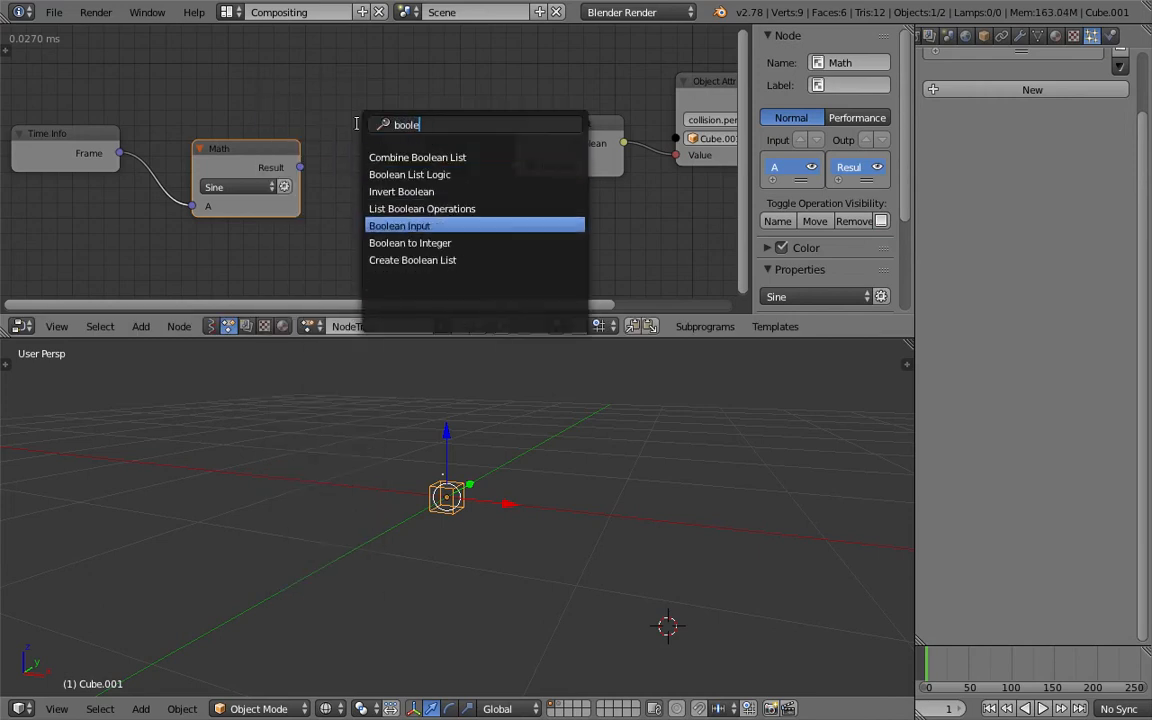
# - Add a Float to Integer node after the Sine Math node, link the Result to it, and try connecting it to Boolean Input
pyautogui.write('float to')
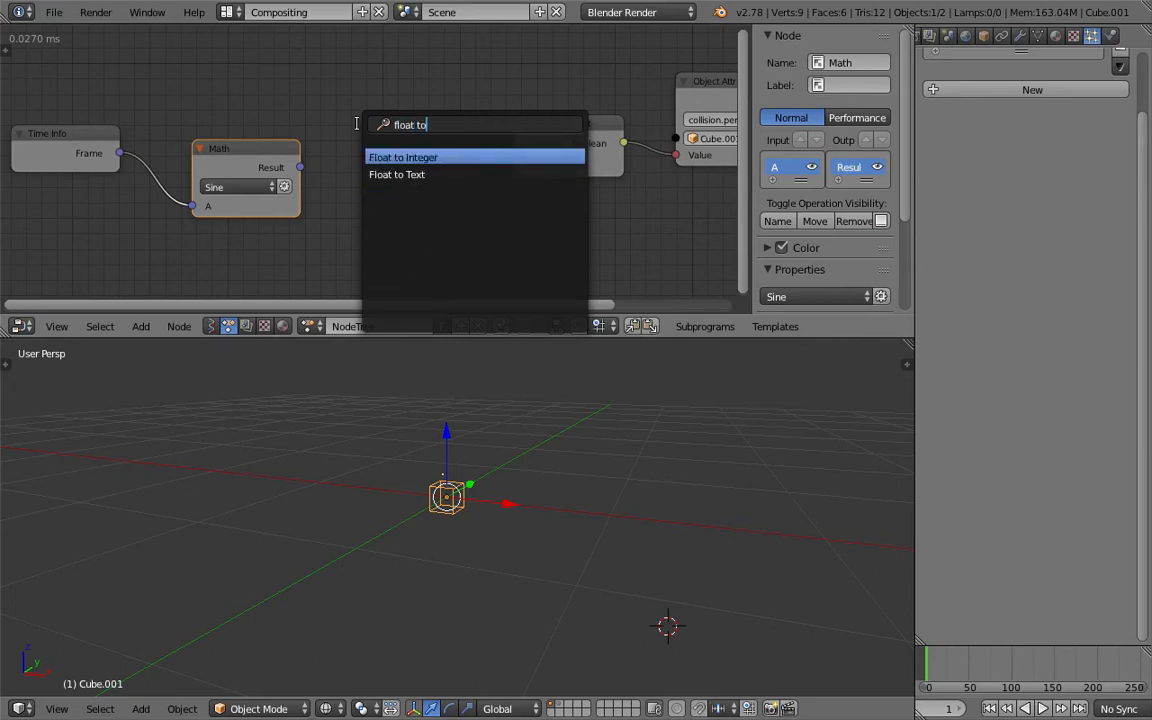
pyautogui.press('Return')
pyautogui.click(358, 130)
pyautogui.moveTo(300, 167); pyautogui.dragTo(378, 176)
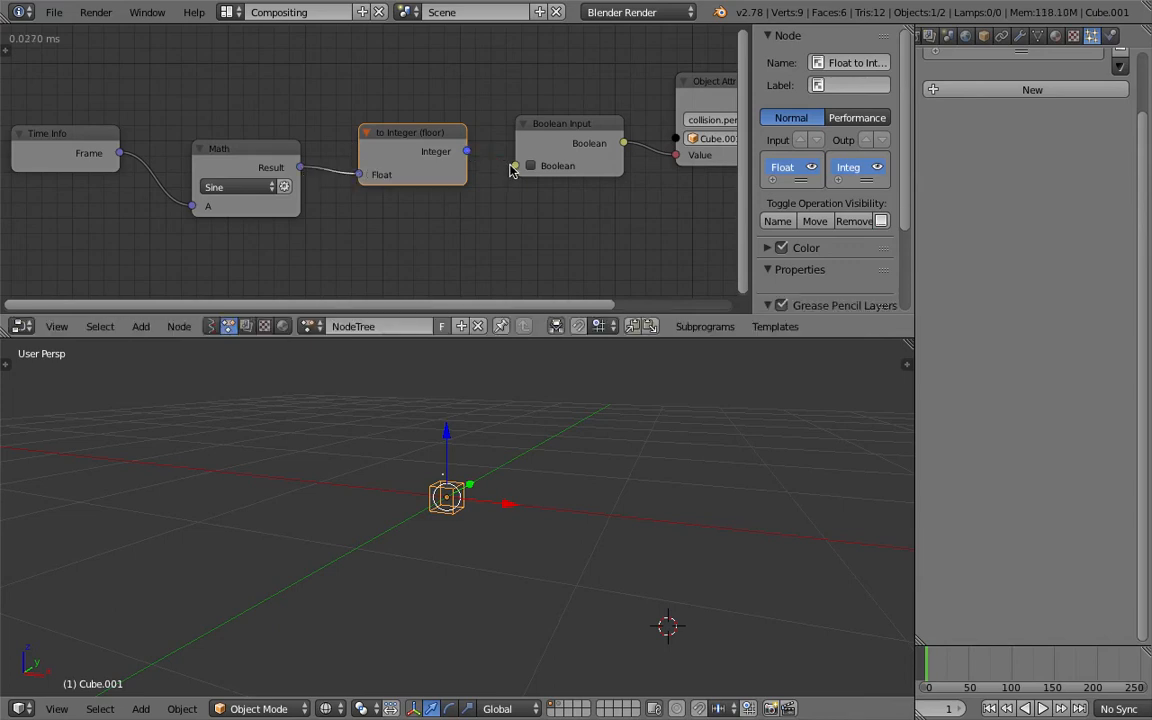
pyautogui.moveTo(517, 168); pyautogui.dragTo(521, 169)
# - Move the Boolean Input node aside and link the Integer output directly to the Object Attribute Output's Value
pyautogui.moveTo(597, 130); pyautogui.dragTo(589, 185)
pyautogui.click(467, 153)
pyautogui.moveTo(467, 153); pyautogui.dragTo(676, 155)
pyautogui.moveTo(570, 182); pyautogui.dragTo(567, 204)
pyautogui.moveTo(571, 191); pyautogui.dragTo(553, 186, button='middle')
pyautogui.moveTo(590, 456); pyautogui.dragTo(581, 467, button='middle')
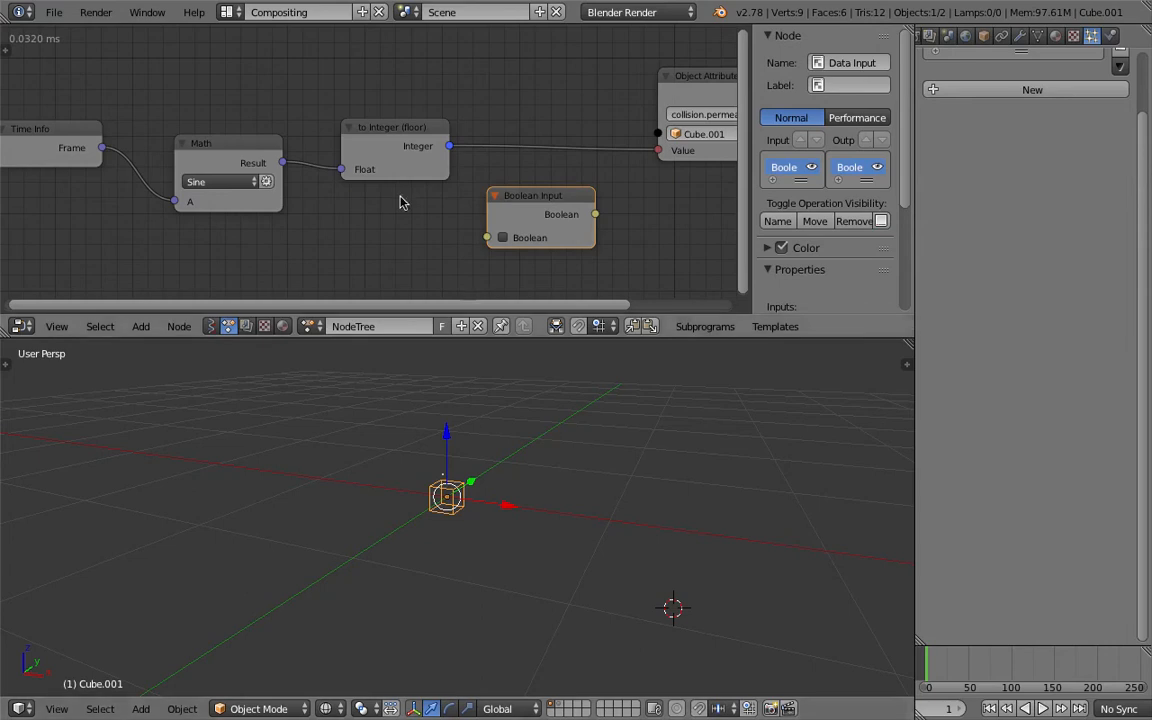
# - Link the Sine result directly to the Object Attribute Output's Value and delete the Float to Integer node
pyautogui.moveTo(283, 162); pyautogui.dragTo(630, 154)
pyautogui.click(415, 120)
pyautogui.moveTo(415, 120); pyautogui.dragTo(485, 63)
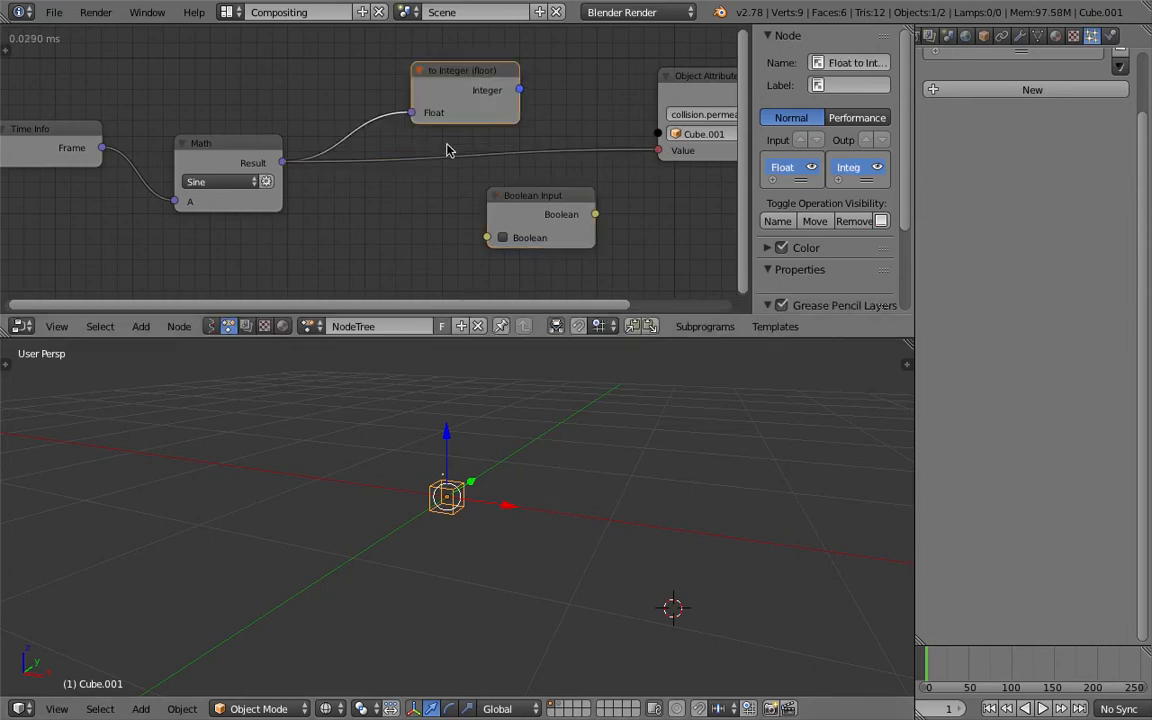
pyautogui.press('x')
pyautogui.moveTo(500, 430); pyautogui.dragTo(527, 455, button='middle')
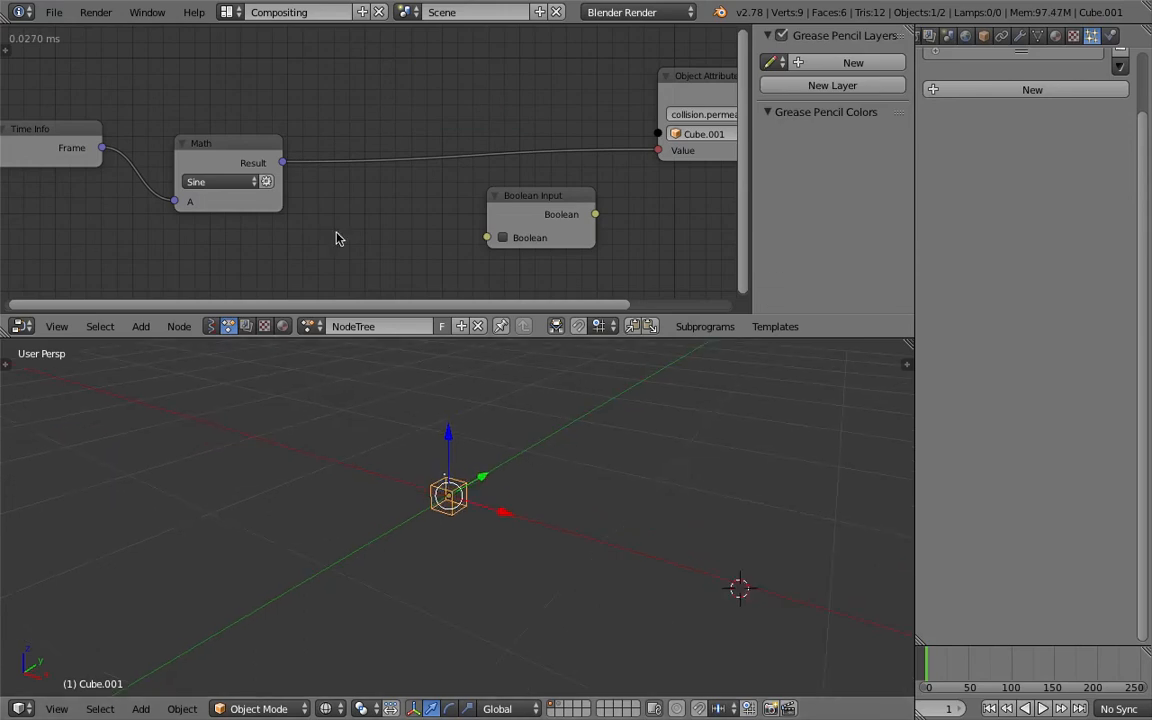
# - Duplicate the Sine Math node onto the link to the attribute output, set the copy to Absolute, and save the file
pyautogui.moveTo(243, 152); pyautogui.dragTo(283, 121)
pyautogui.hotkey('shift', 'd')
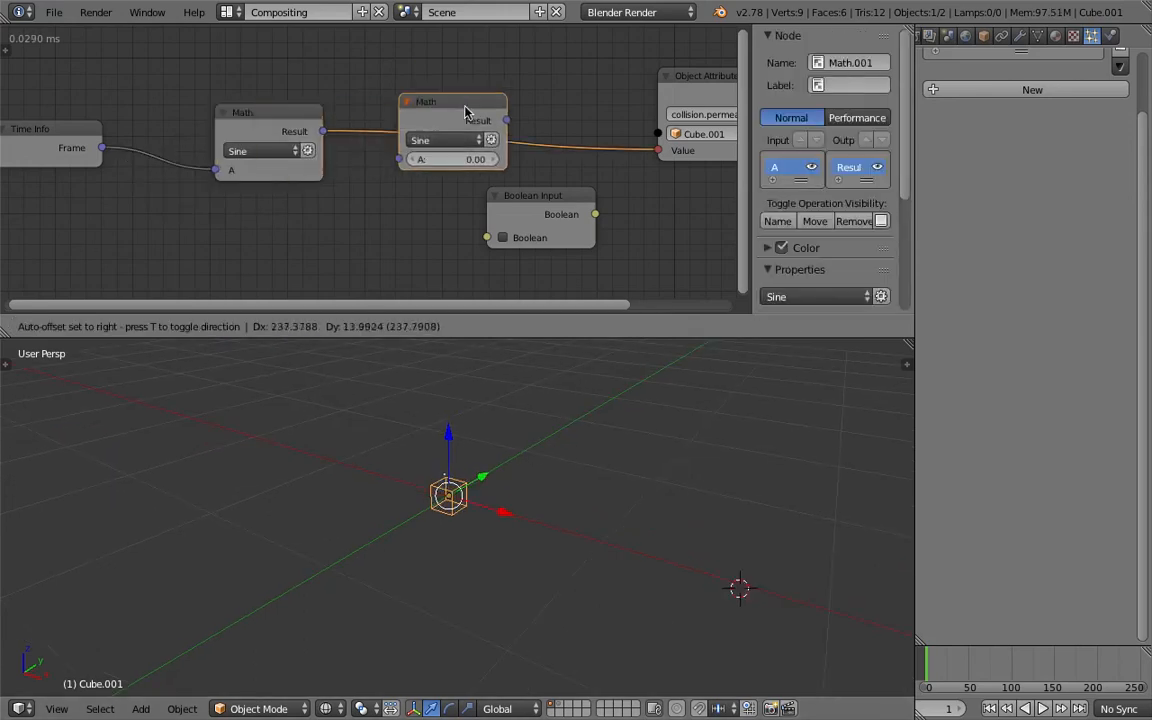
pyautogui.click(465, 112)
pyautogui.click(463, 138)
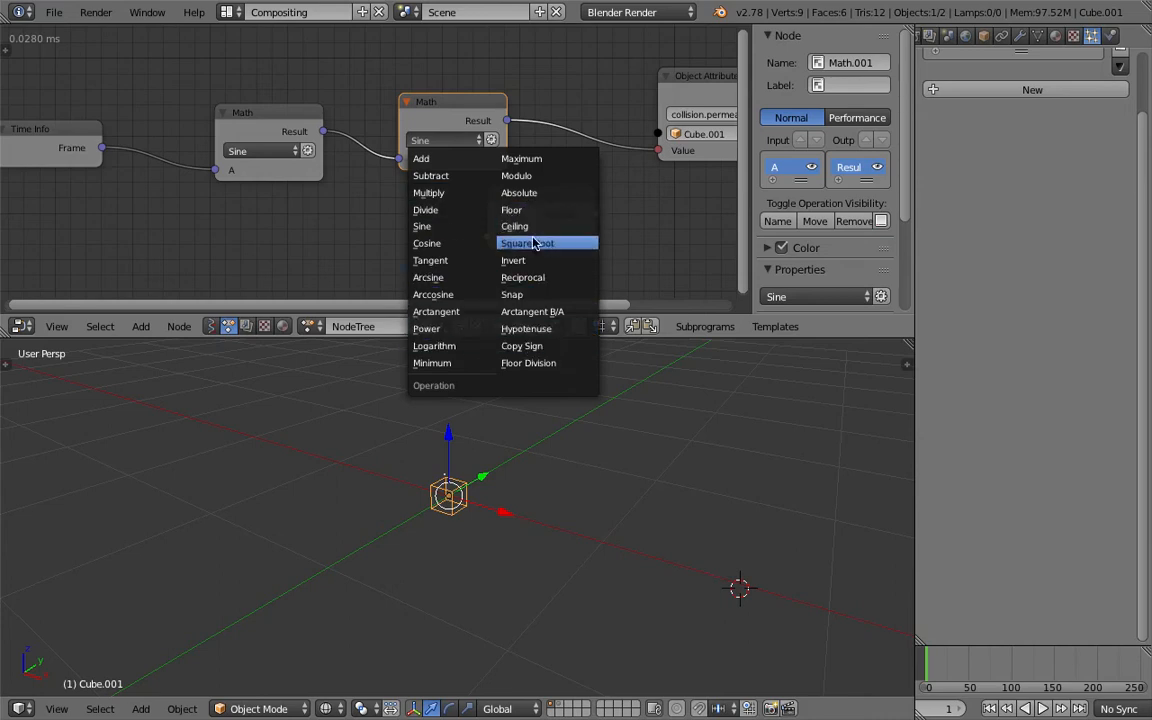
pyautogui.click(530, 197)
pyautogui.hotkey('ctrl', 's')
pyautogui.click(458, 113)
# - Add a Debug node above the attribute output and link the Absolute Math node's Result to it
pyautogui.moveTo(512, 97); pyautogui.dragTo(443, 143, button='middle')
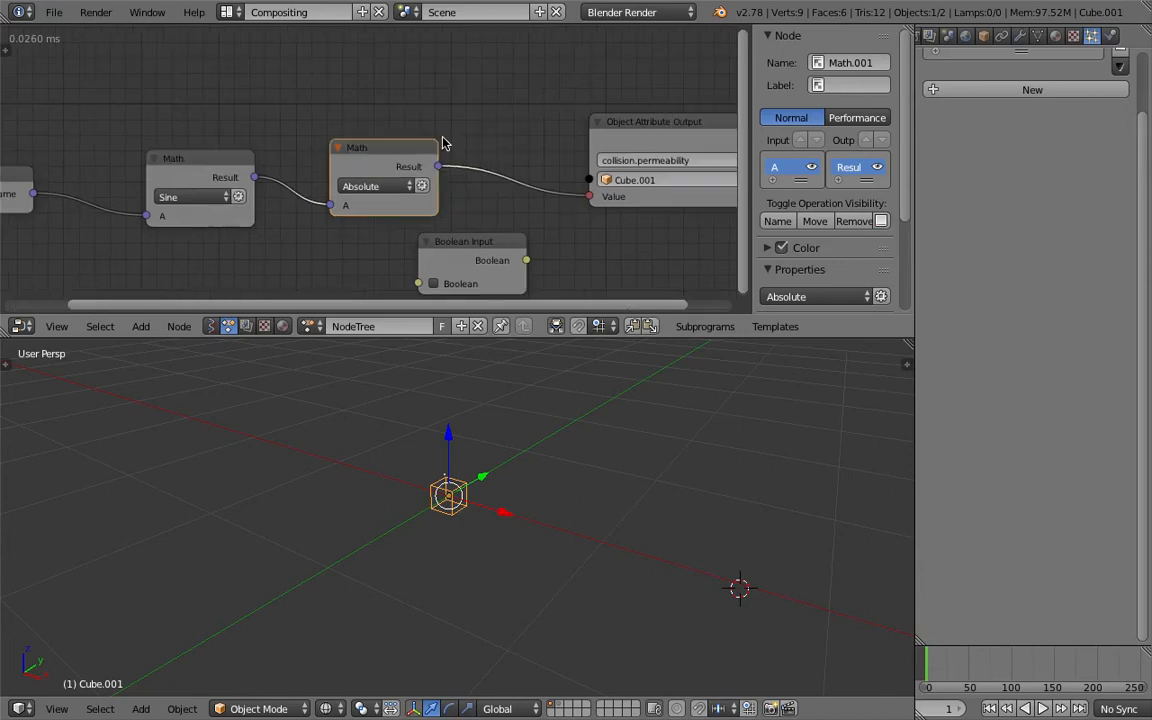
pyautogui.hotkey('shift', 'a')
pyautogui.click(459, 79)
pyautogui.write('debug')
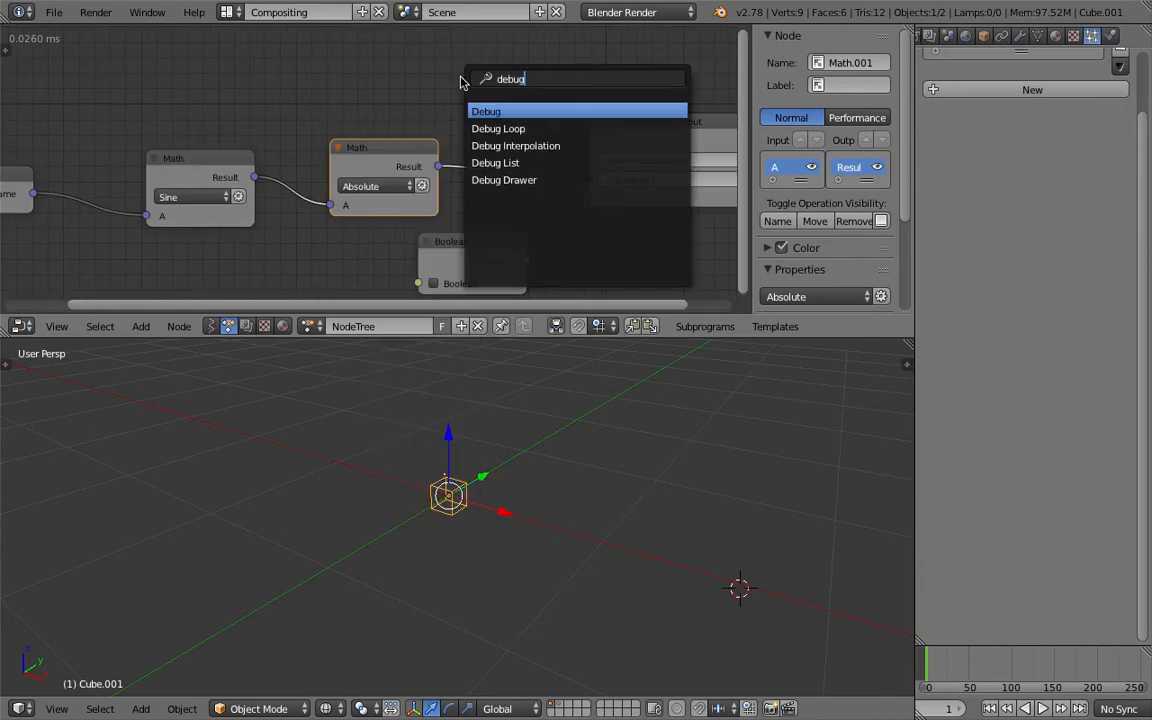
pyautogui.press('Return')
pyautogui.moveTo(463, 110); pyautogui.dragTo(438, 166)
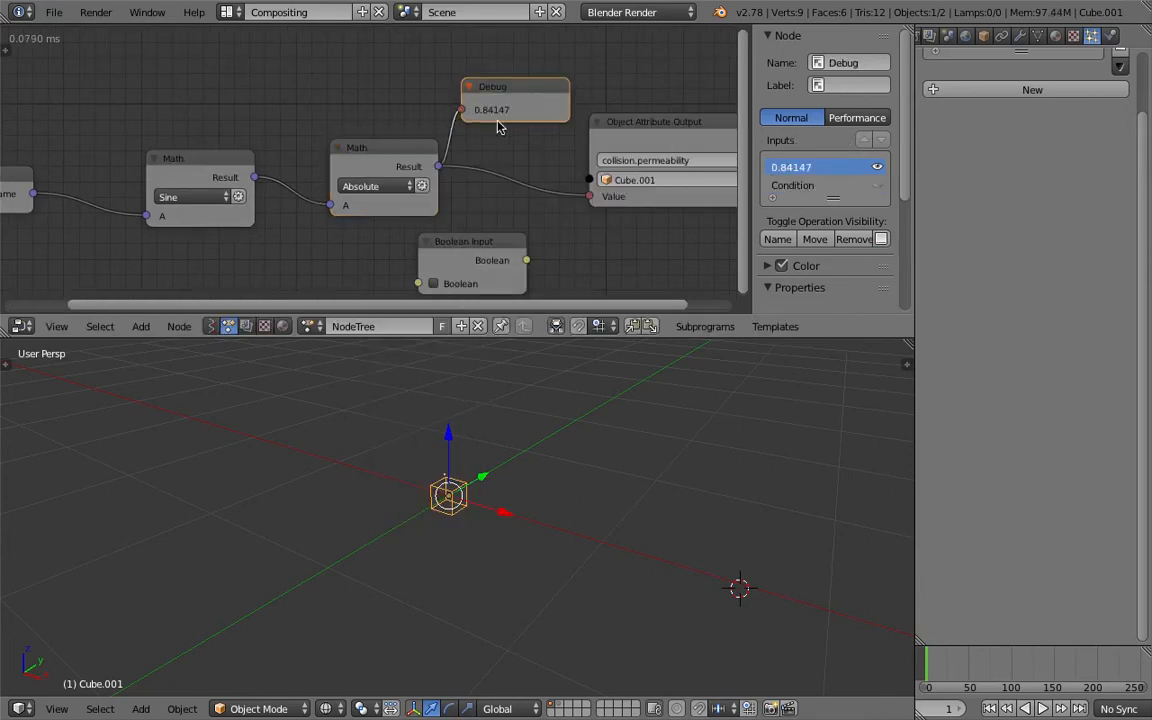
# - Play the animation to check the absolute sine values and the particle bursts, and stop playback
pyautogui.hotkey('alt', 'a')
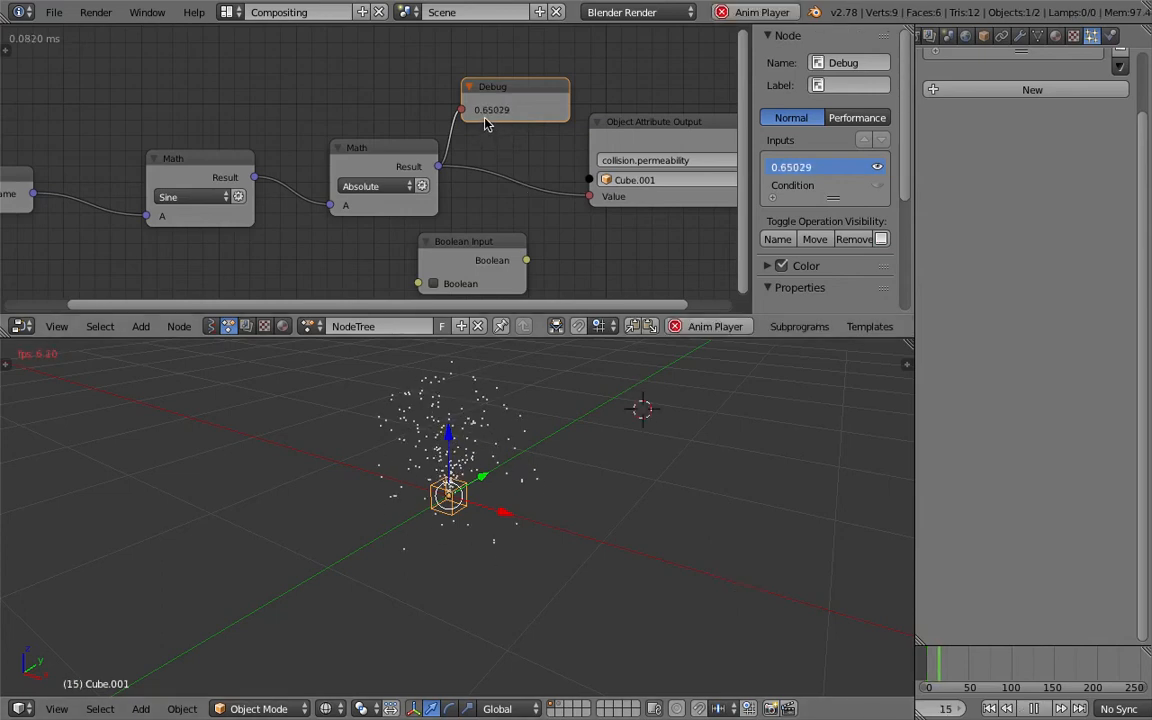
pyautogui.moveTo(532, 466); pyautogui.dragTo(558, 476, button='middle')
pyautogui.press('Escape')
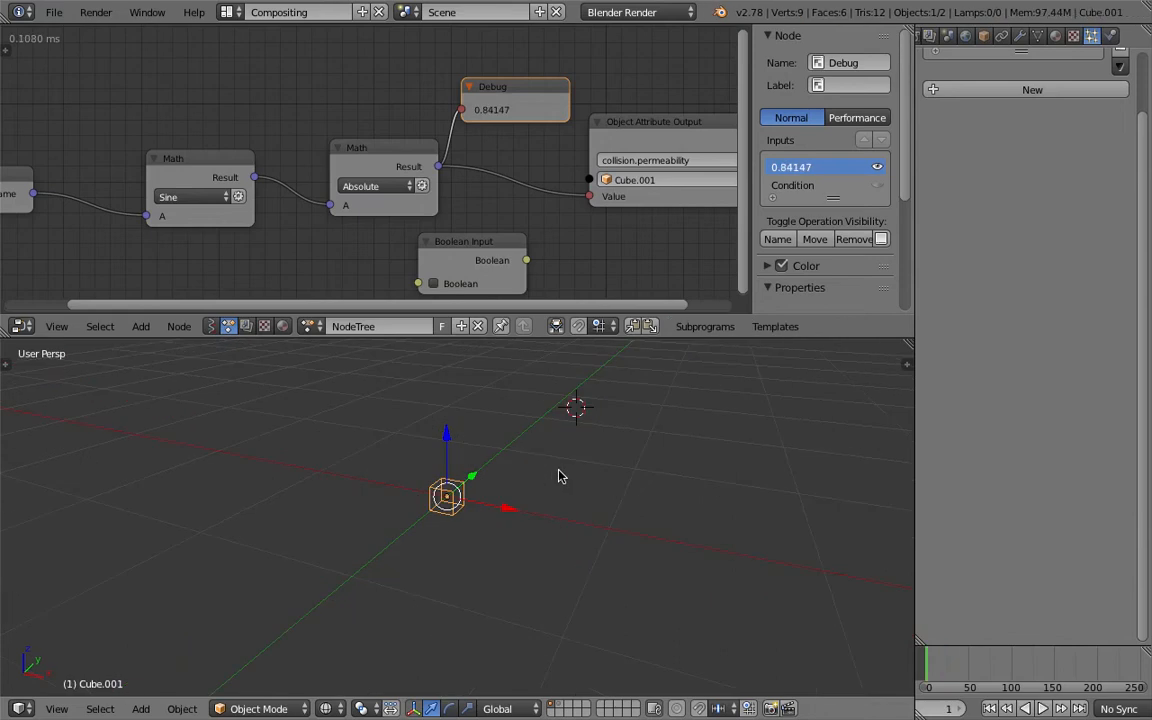
# - Widen the node editor and 3D view, hide the node editor's sidebar, and save the file
pyautogui.moveTo(285, 152); pyautogui.dragTo(381, 137, button='middle')
pyautogui.moveTo(753, 96); pyautogui.dragTo(1000, 133)
pyautogui.hotkey('ctrl', 's')
pyautogui.press('Return')
# - Rearrange the Time Info, Sine and Absolute Math nodes into a spaced-out chain before the attribute output
pyautogui.moveTo(369, 140); pyautogui.dragTo(332, 121)
pyautogui.moveTo(192, 145); pyautogui.dragTo(127, 140)
pyautogui.moveTo(318, 115); pyautogui.dragTo(279, 111)
pyautogui.moveTo(553, 114); pyautogui.dragTo(458, 104)
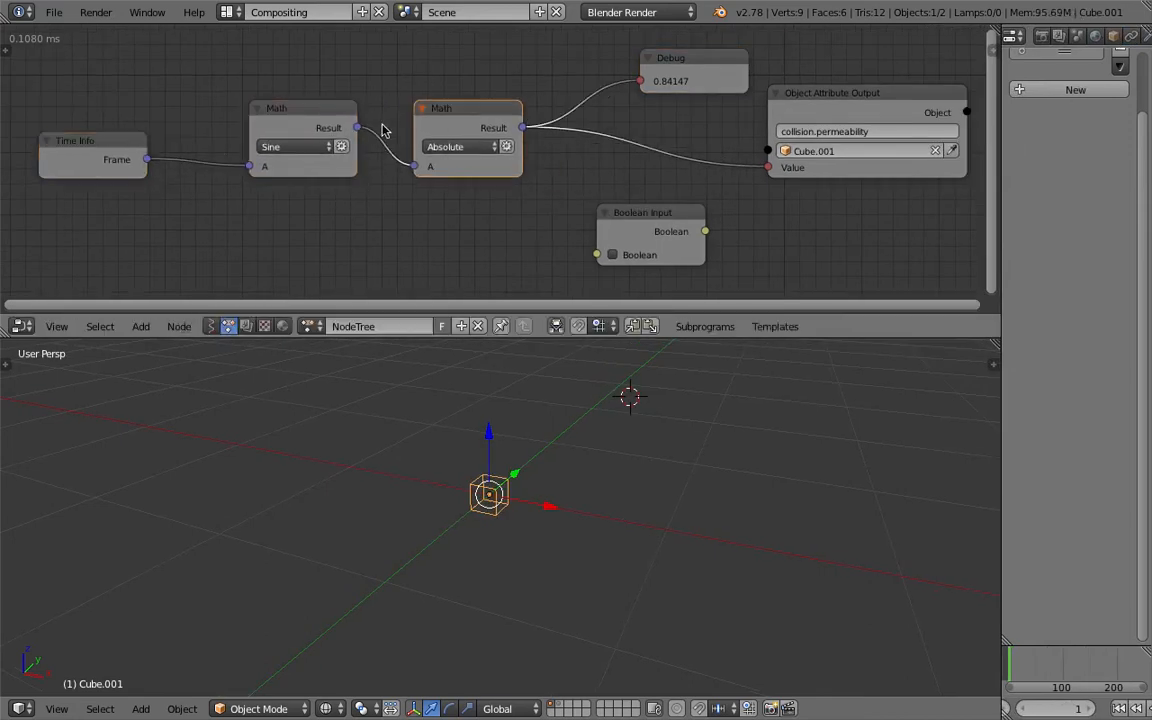
# - Insert a Multiply Math node into the link between the Time Info node and the Sine Math node
pyautogui.moveTo(672, 81); pyautogui.dragTo(659, 75)
pyautogui.moveTo(101, 145); pyautogui.dragTo(82, 145)
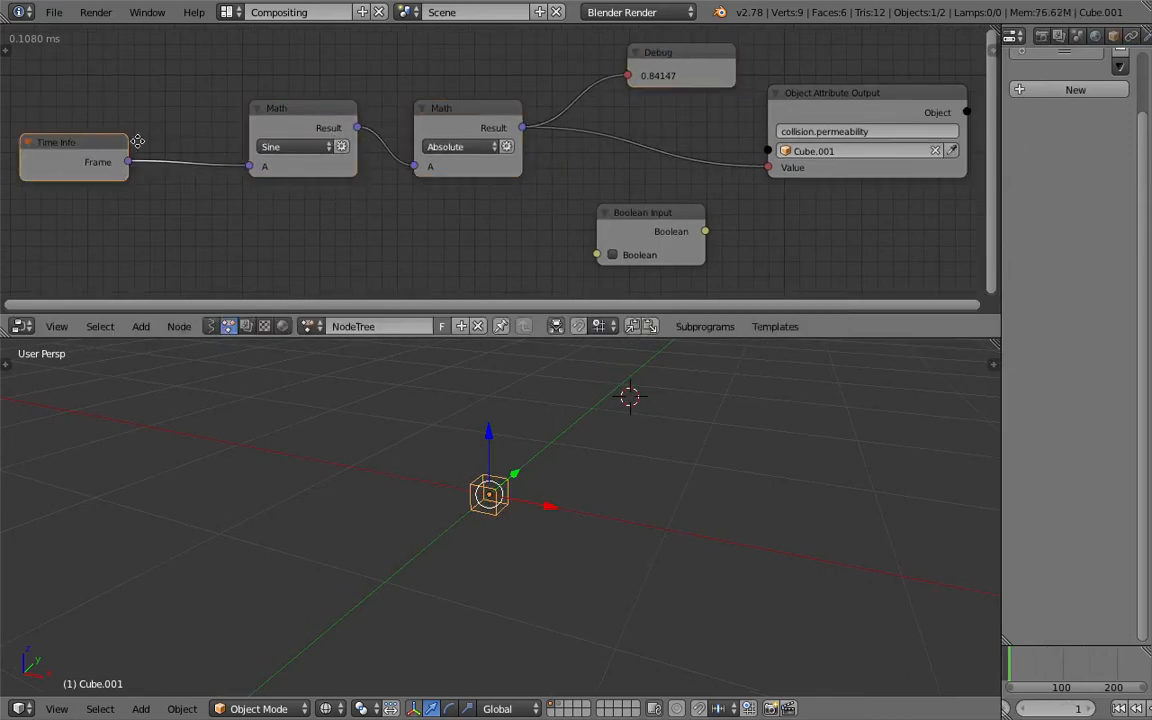
pyautogui.moveTo(136, 141); pyautogui.dragTo(224, 139, button='middle')
pyautogui.moveTo(163, 143); pyautogui.dragTo(70, 137)
pyautogui.hotkey('shift', 'a')
pyautogui.click(158, 123)
pyautogui.write('math')
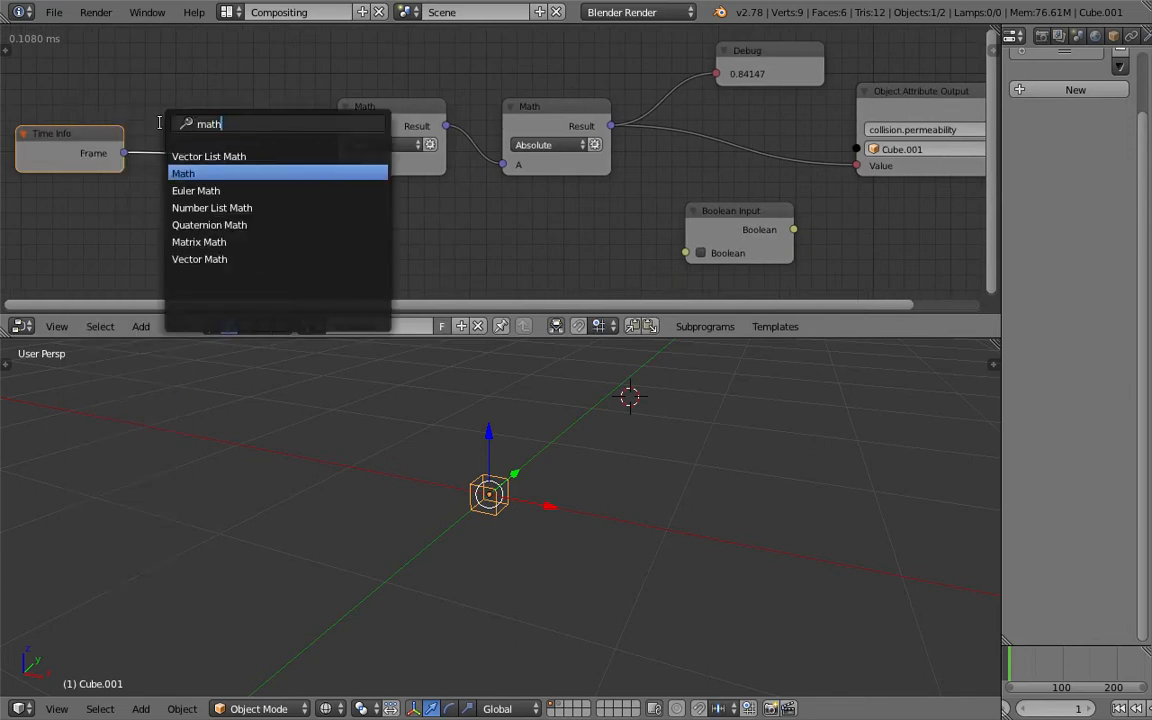
pyautogui.press('Return')
pyautogui.click(163, 131)
# - Set the Multiply node's B value to 0.1 and play the animation to check the particle bursts
pyautogui.click(225, 206)
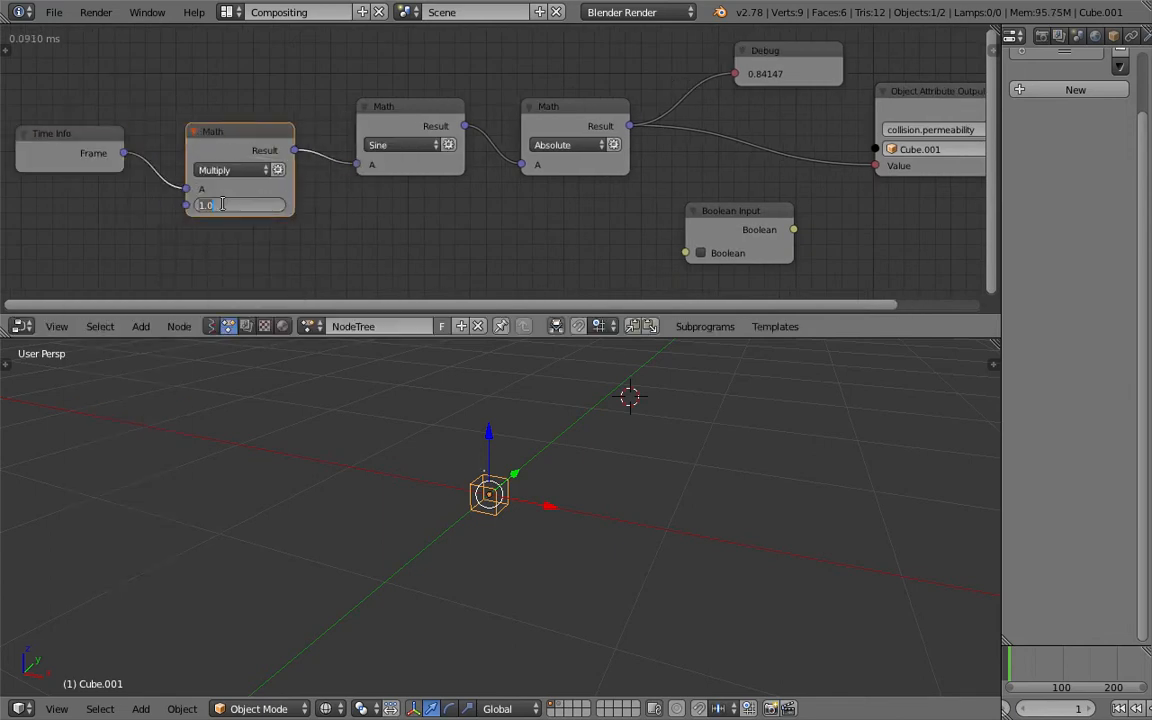
pyautogui.write('0.1')
pyautogui.press('Return')
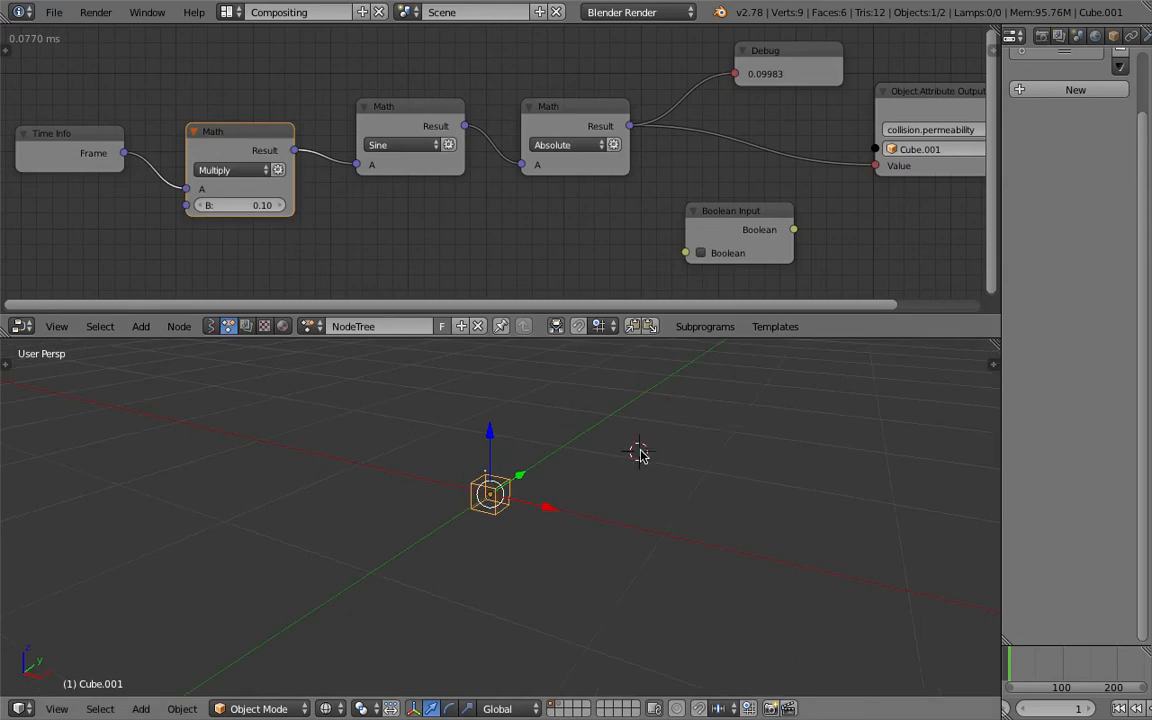
pyautogui.hotkey('alt', 'a')
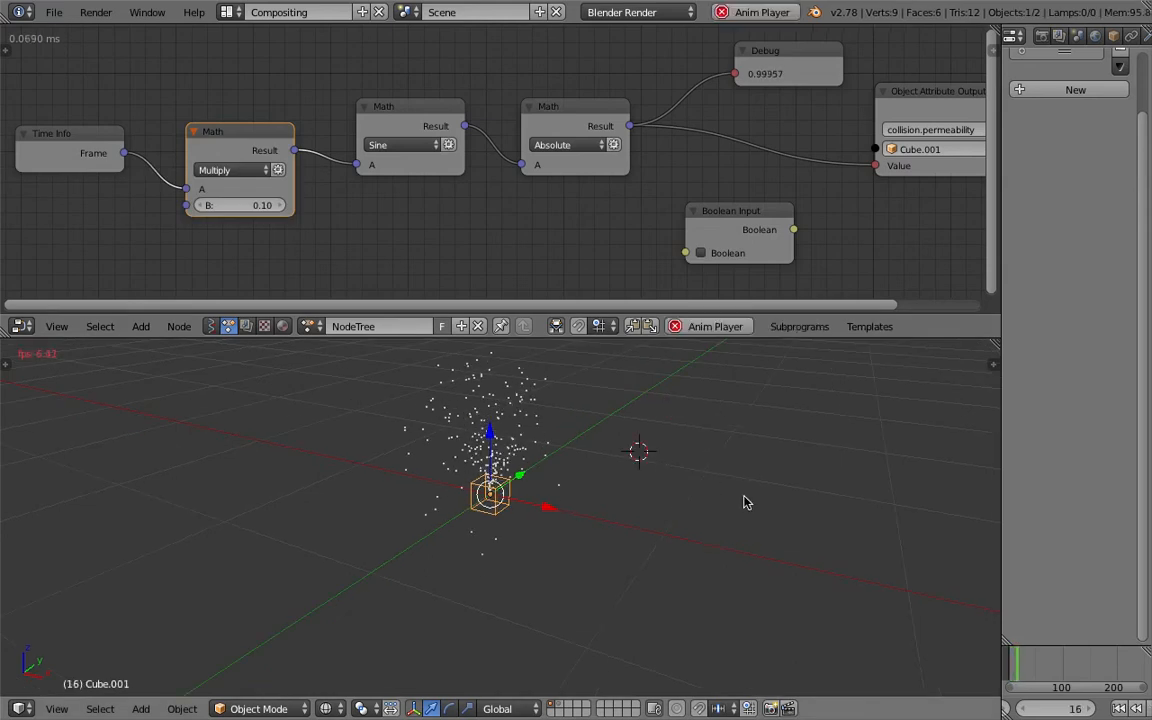
pyautogui.moveTo(746, 501); pyautogui.dragTo(609, 455, button='middle')
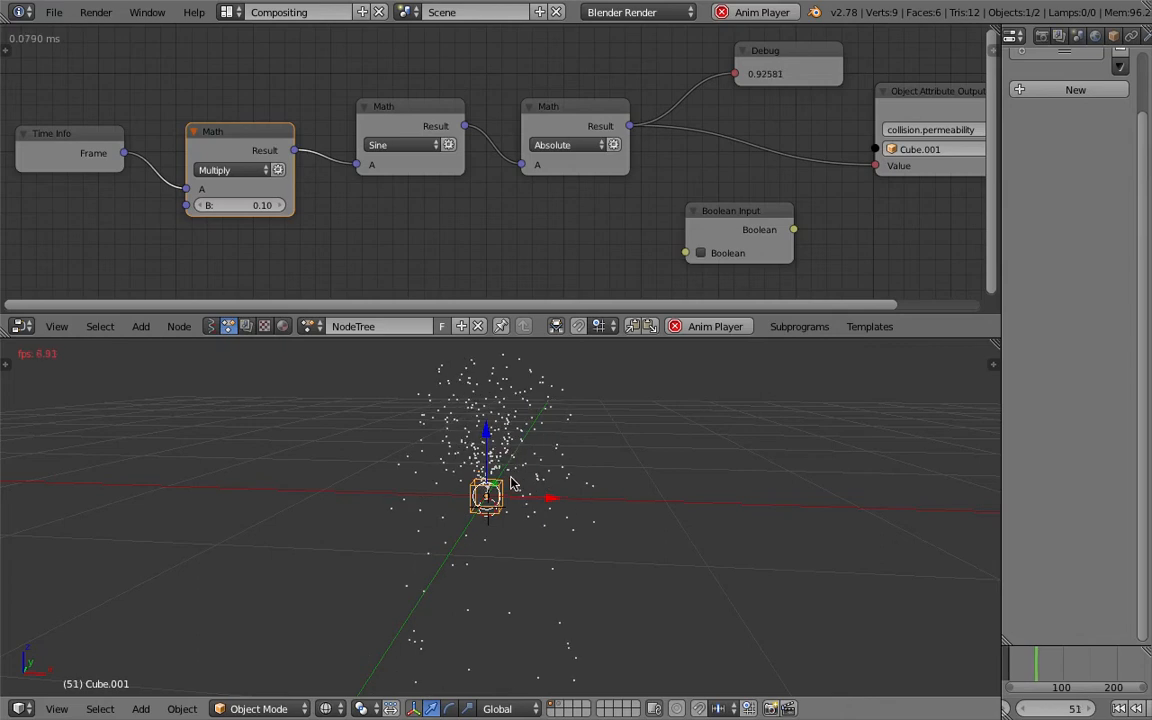
pyautogui.press('Escape')
# - Set the Multiply node's B value to 0.01
pyautogui.click(250, 205)
pyautogui.write('0')
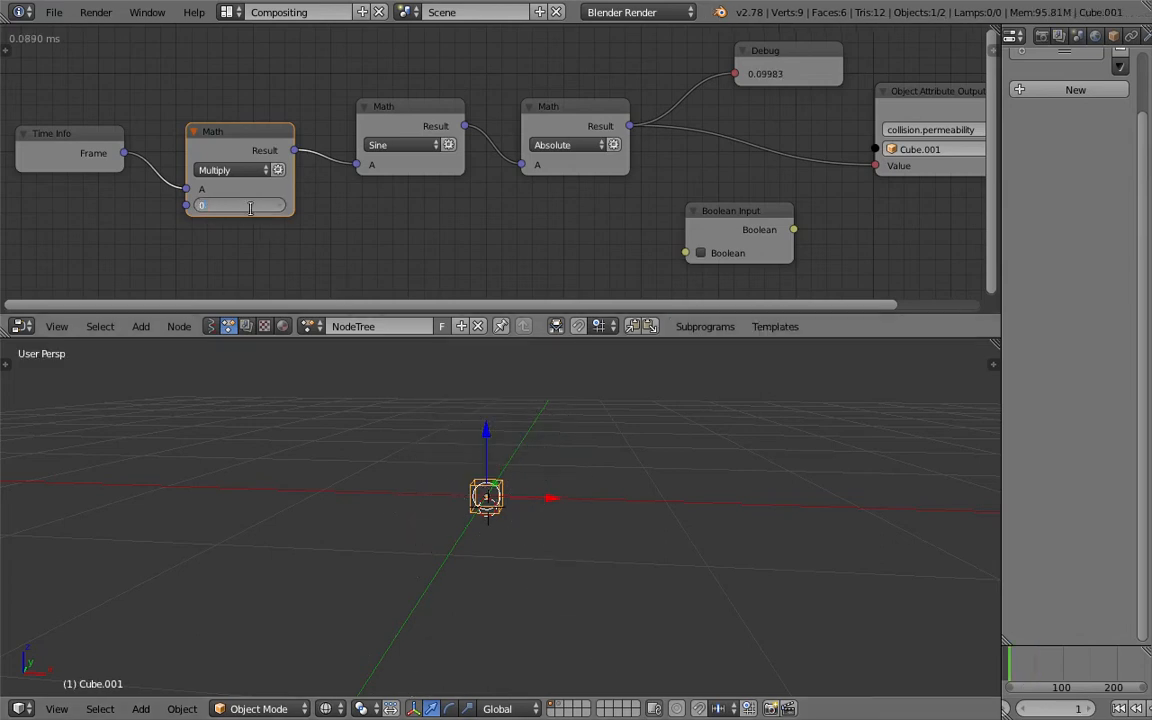
pyautogui.write('01')
pyautogui.press('Return')
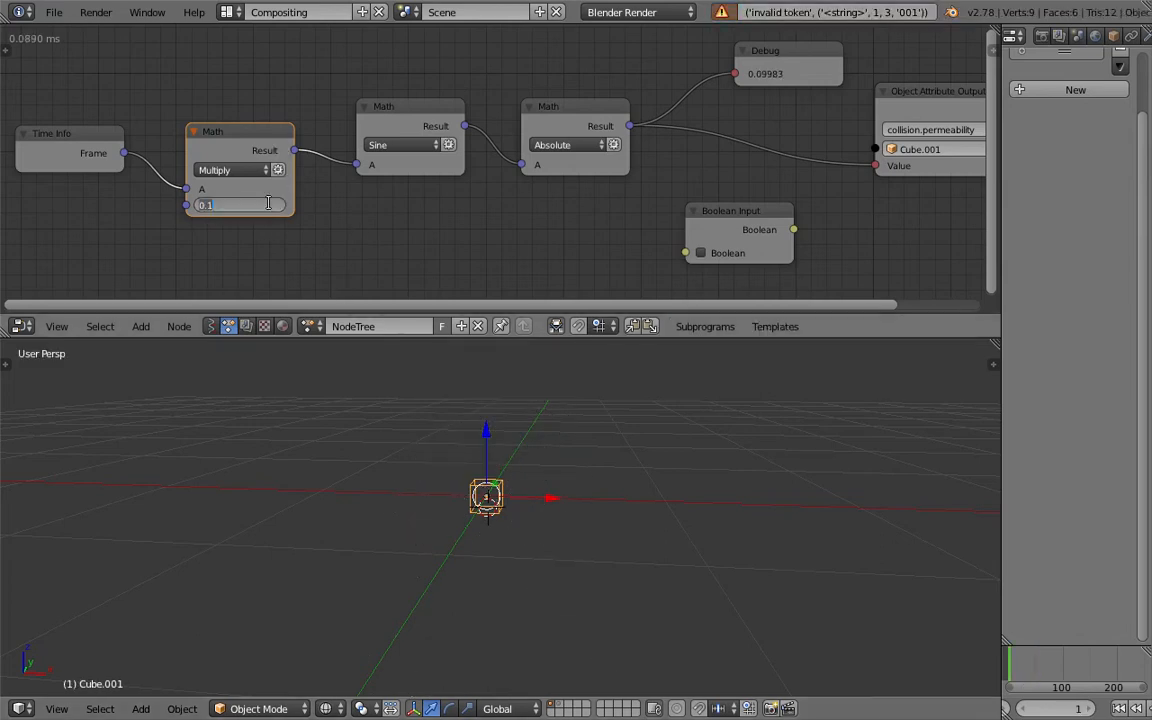
pyautogui.click(268, 204)
pyautogui.write('0.01')
pyautogui.press('Return')
# - Play the animation to watch the slowed particle pulse, stop playback, and save over the existing file
pyautogui.click(540, 422)
pyautogui.moveTo(638, 403); pyautogui.dragTo(609, 414, button='middle')
pyautogui.hotkey('alt', 'a')
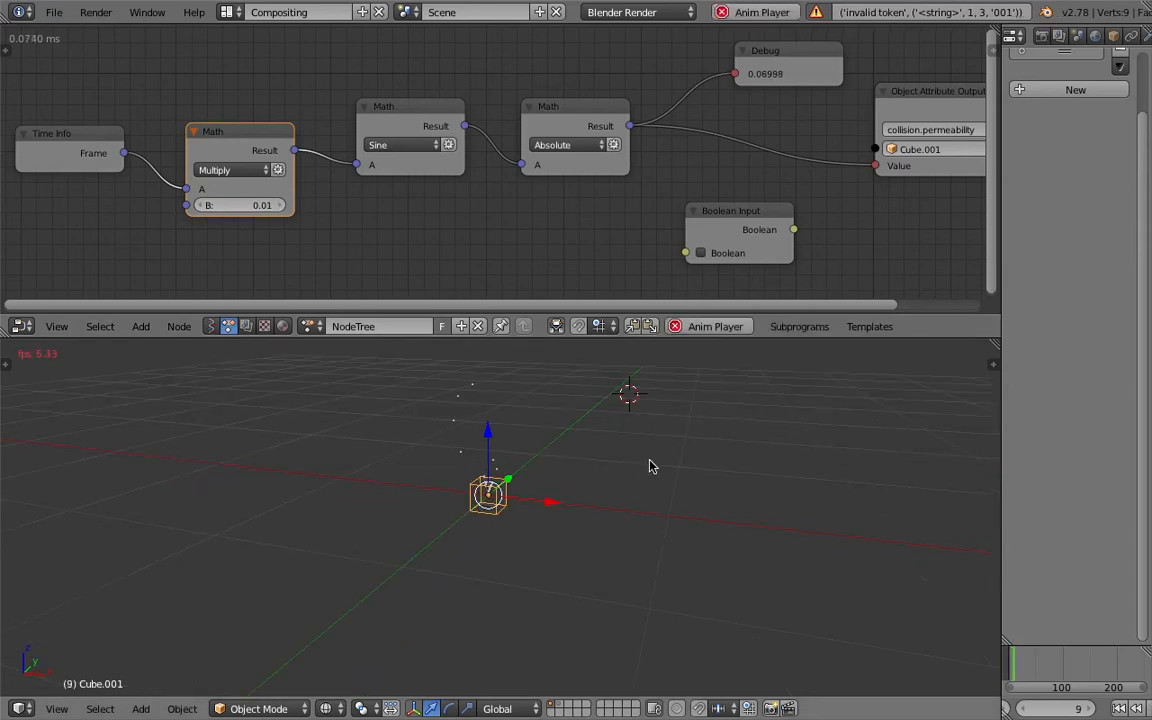
pyautogui.moveTo(609, 496); pyautogui.dragTo(622, 494, button='middle')
pyautogui.scroll(2, 622, 494)
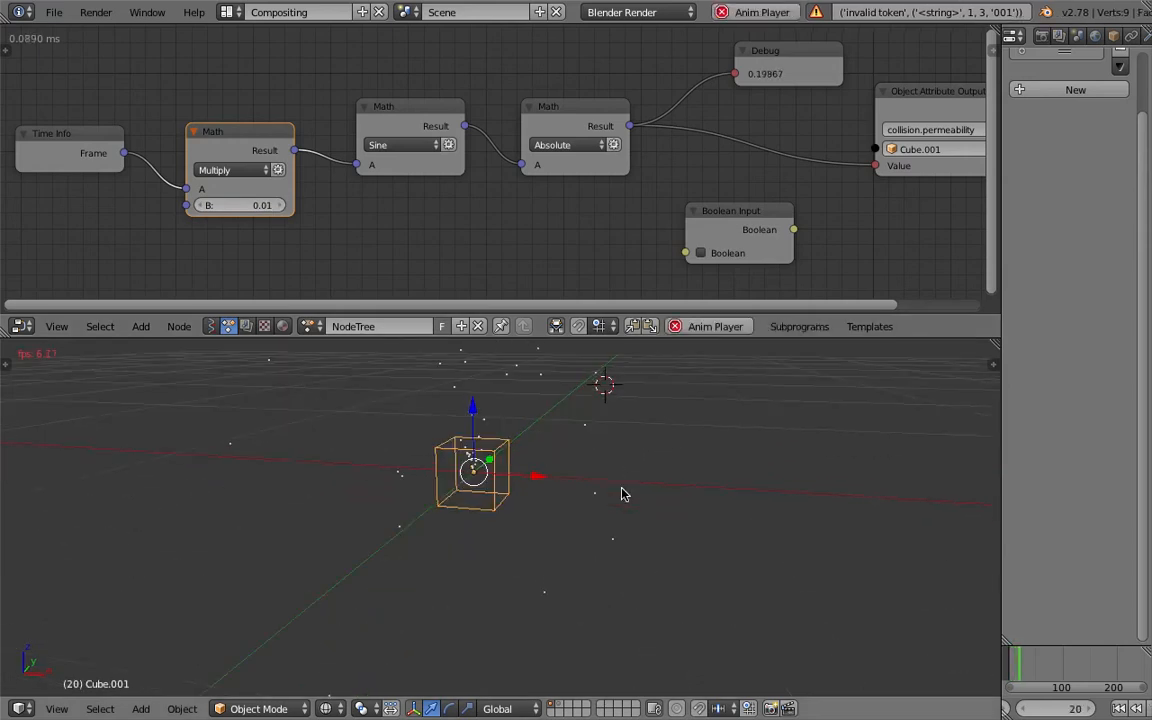
pyautogui.scroll(-2, 621, 494)
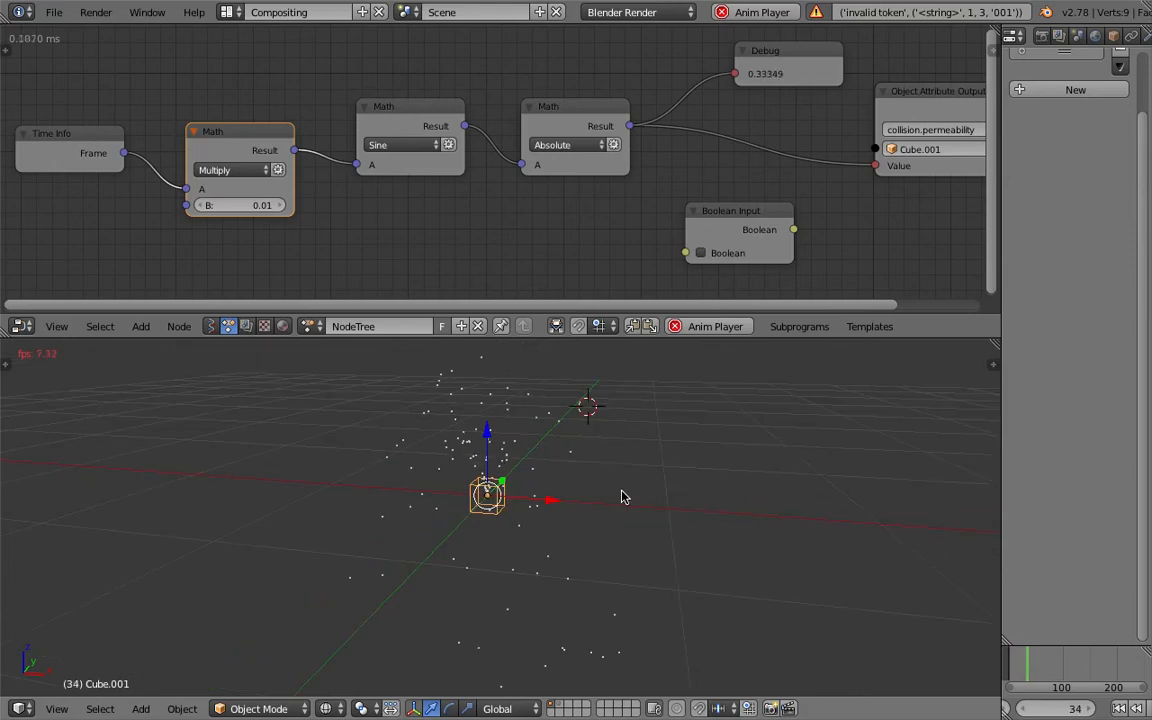
pyautogui.moveTo(622, 497); pyautogui.dragTo(531, 499, button='middle')
pyautogui.press('Escape')
pyautogui.hotkey('ctrl', 's')
pyautogui.click(531, 499)
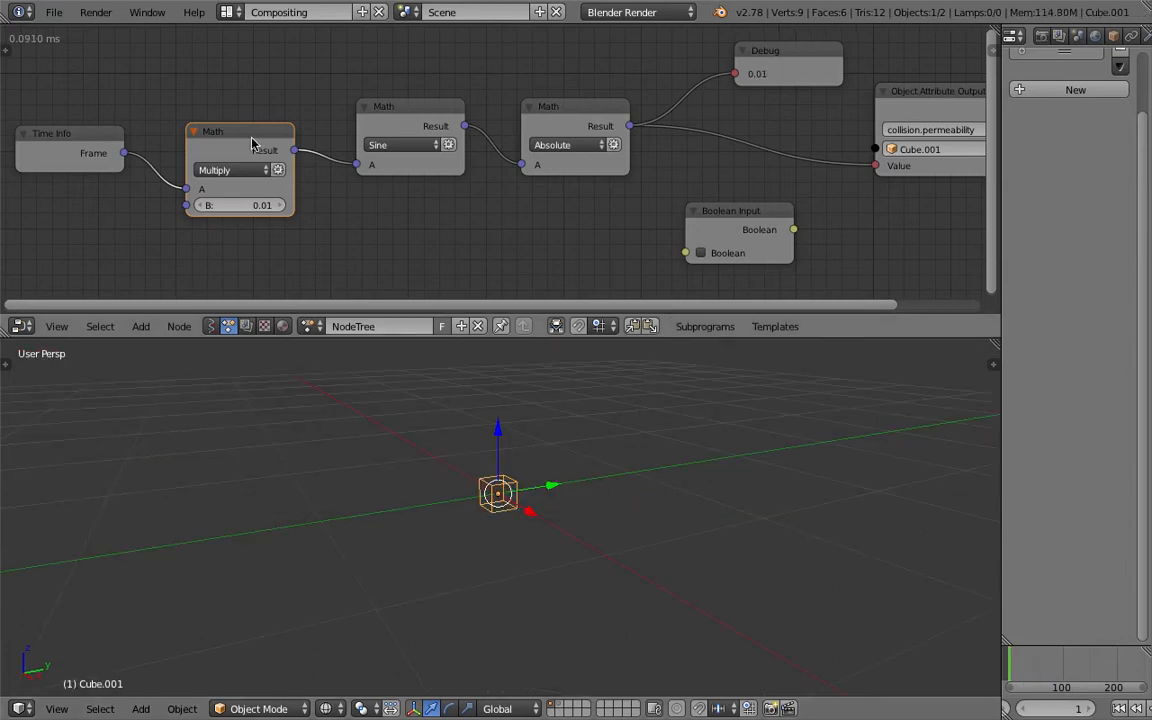
# - Delete the Multiply, Sine and Absolute Math nodes and the Time Info node from the node tree
pyautogui.press('x')
pyautogui.click(364, 102)
pyautogui.press('x')
pyautogui.click(74, 130)
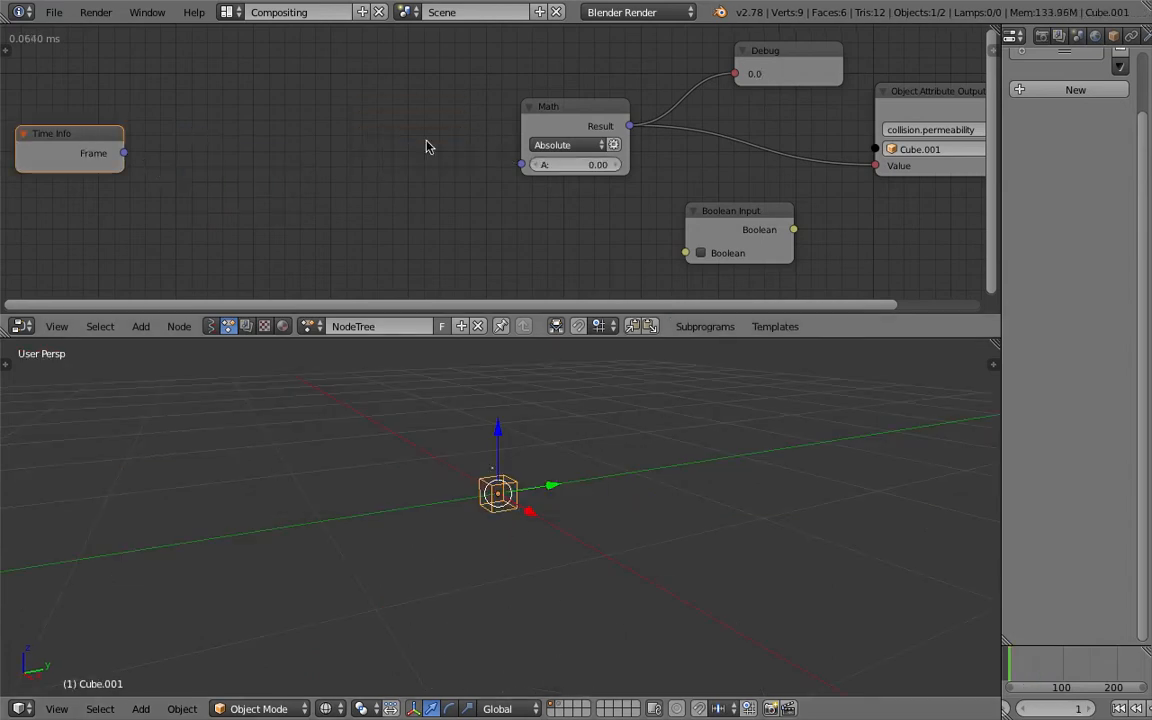
pyautogui.moveTo(566, 112); pyautogui.dragTo(491, 119)
pyautogui.scroll(-2, 535, 135)
pyautogui.click(157, 139)
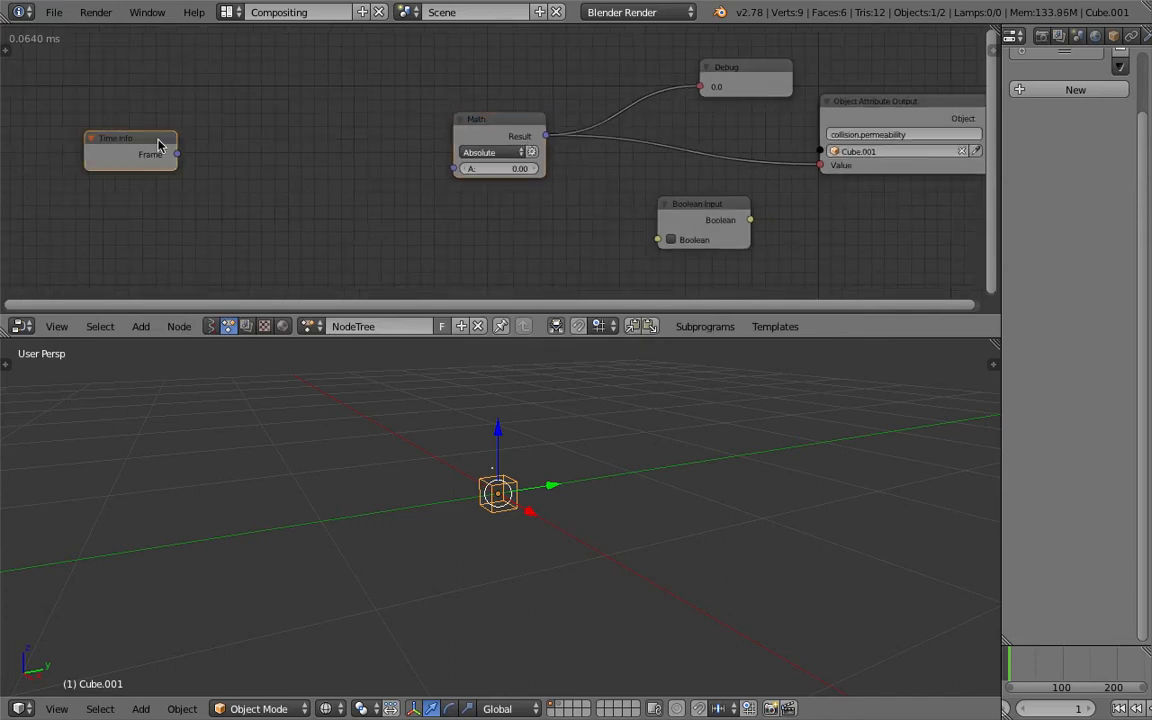
pyautogui.press('x')
pyautogui.click(514, 120)
pyautogui.press('x')
# - Delete the Debug and Boolean Input nodes, leaving only the attribute output, and save over the existing file
pyautogui.moveTo(533, 124); pyautogui.dragTo(475, 138, button='middle')
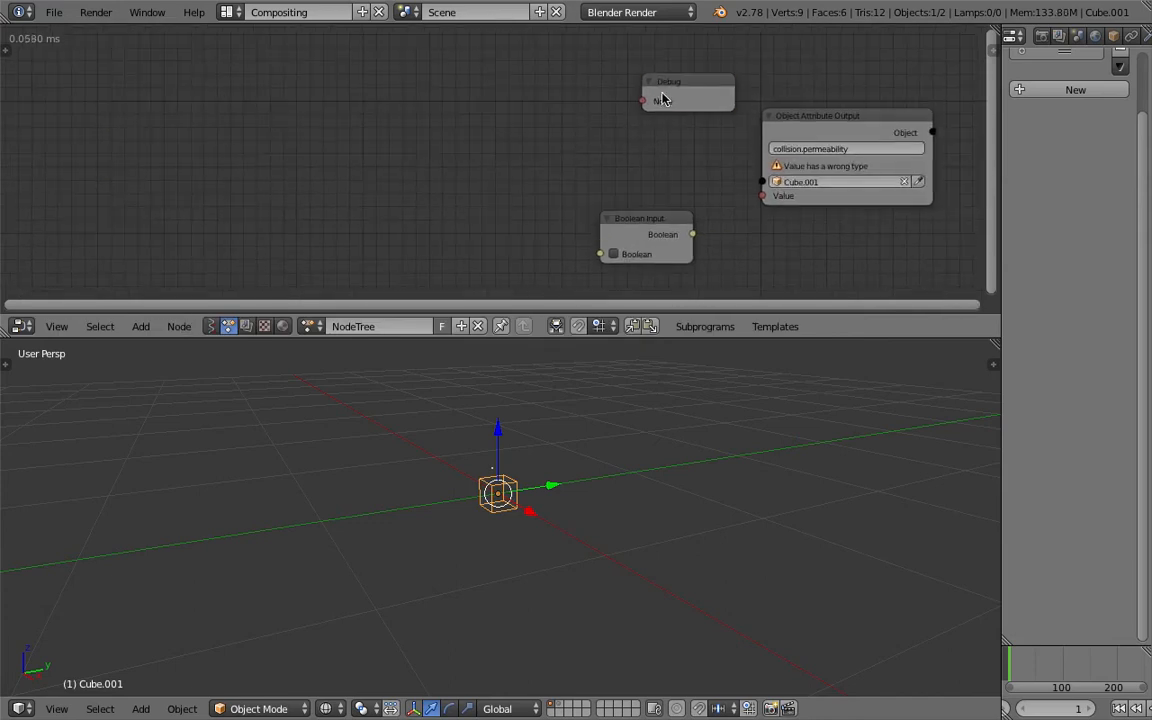
pyautogui.press('x')
pyautogui.click(648, 214)
pyautogui.press('x')
pyautogui.moveTo(404, 131); pyautogui.dragTo(368, 129, button='middle')
pyautogui.hotkey('ctrl', 's')
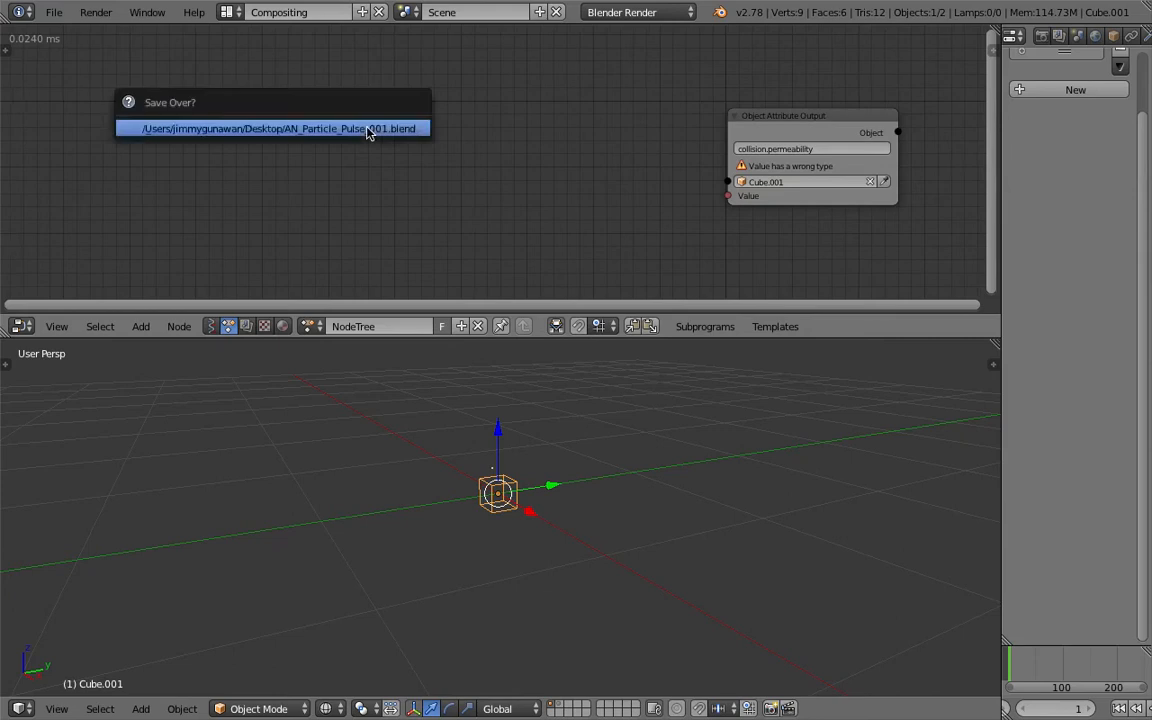
pyautogui.click(368, 129)
pyautogui.moveTo(452, 138); pyautogui.dragTo(352, 144, button='middle')
pyautogui.hotkey('shift', 'a')
pyautogui.click(278, 131)
pyautogui.write('sound')
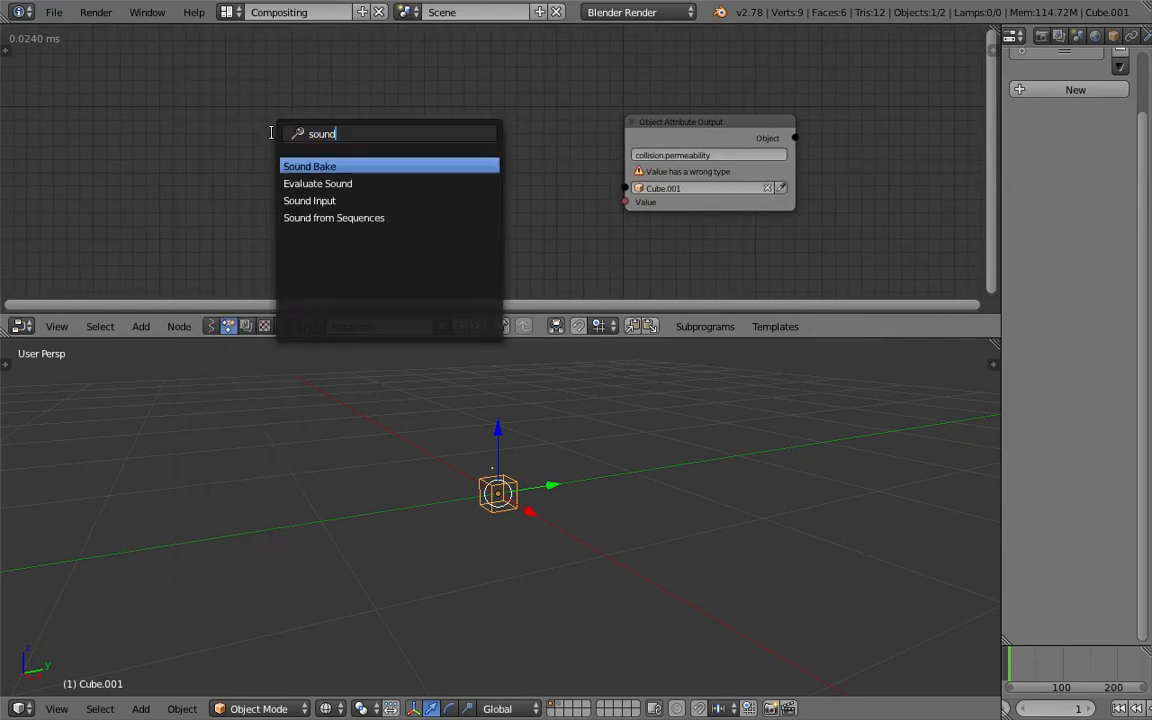
# - Add the Simple Sound Controler template to the node tree, placing its nodes before the Object Attribute Output
pyautogui.click(770, 326)
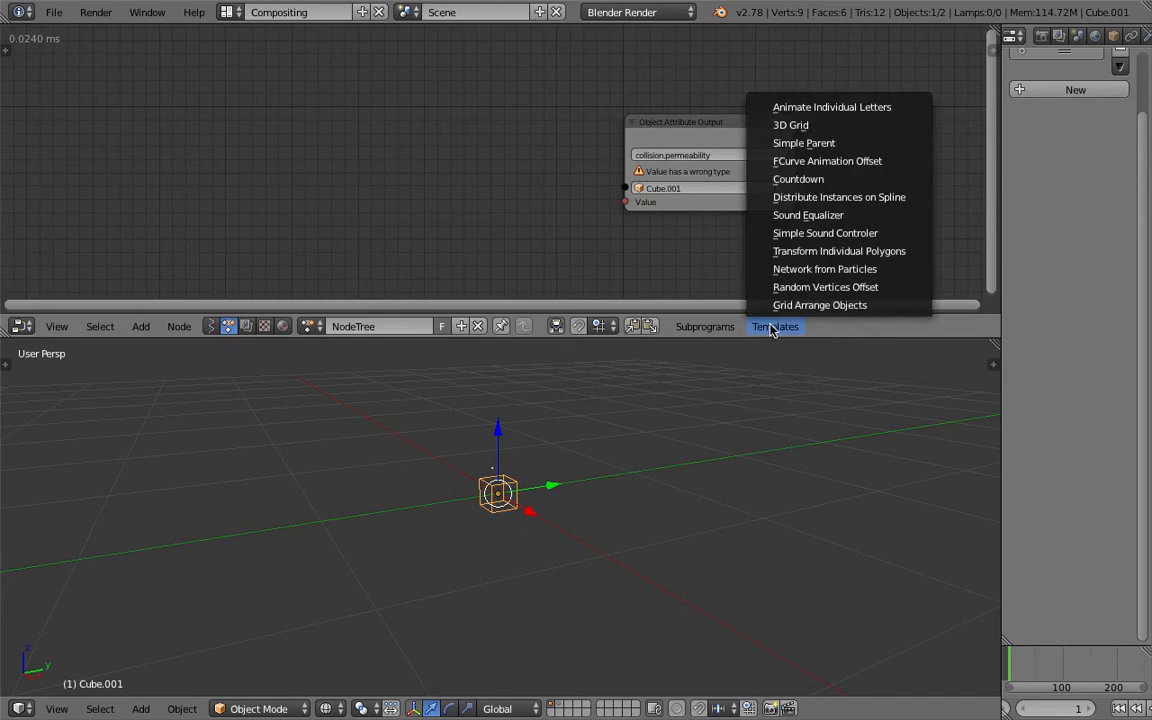
pyautogui.click(855, 233)
pyautogui.click(313, 150)
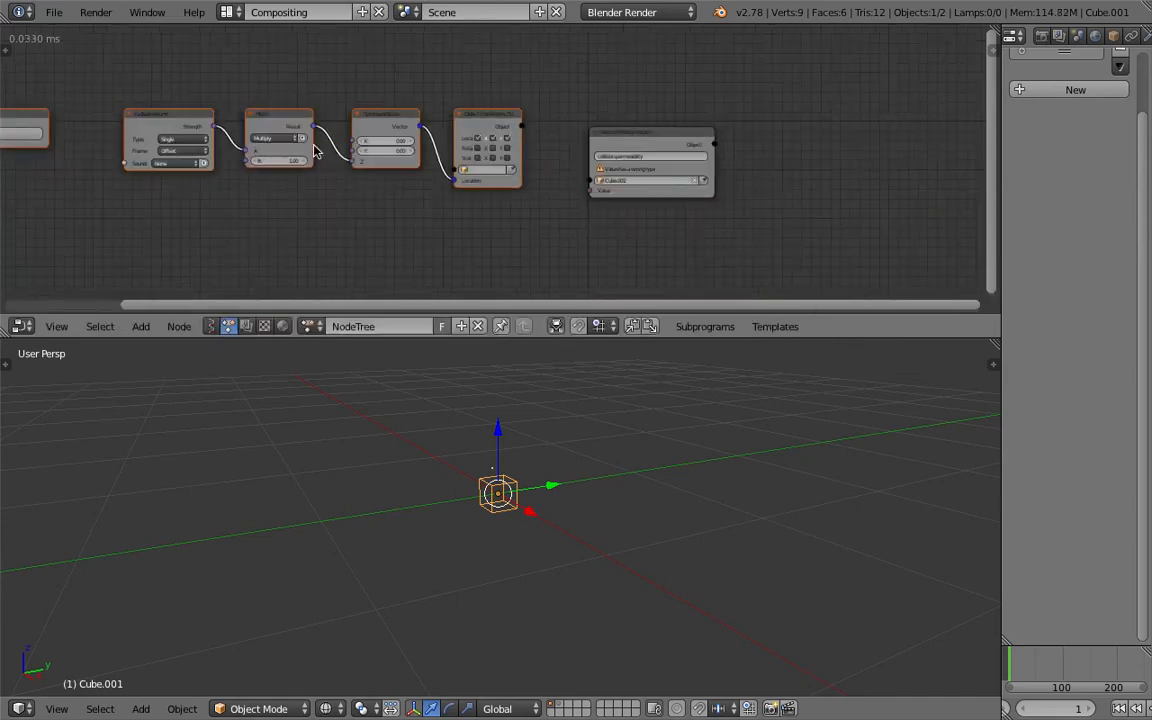
pyautogui.press('Home')
# - Load Radufu_170121-220555.wav from the _FIGURE_SOUNDS folder into the Sound Bake node
pyautogui.click(230, 122)
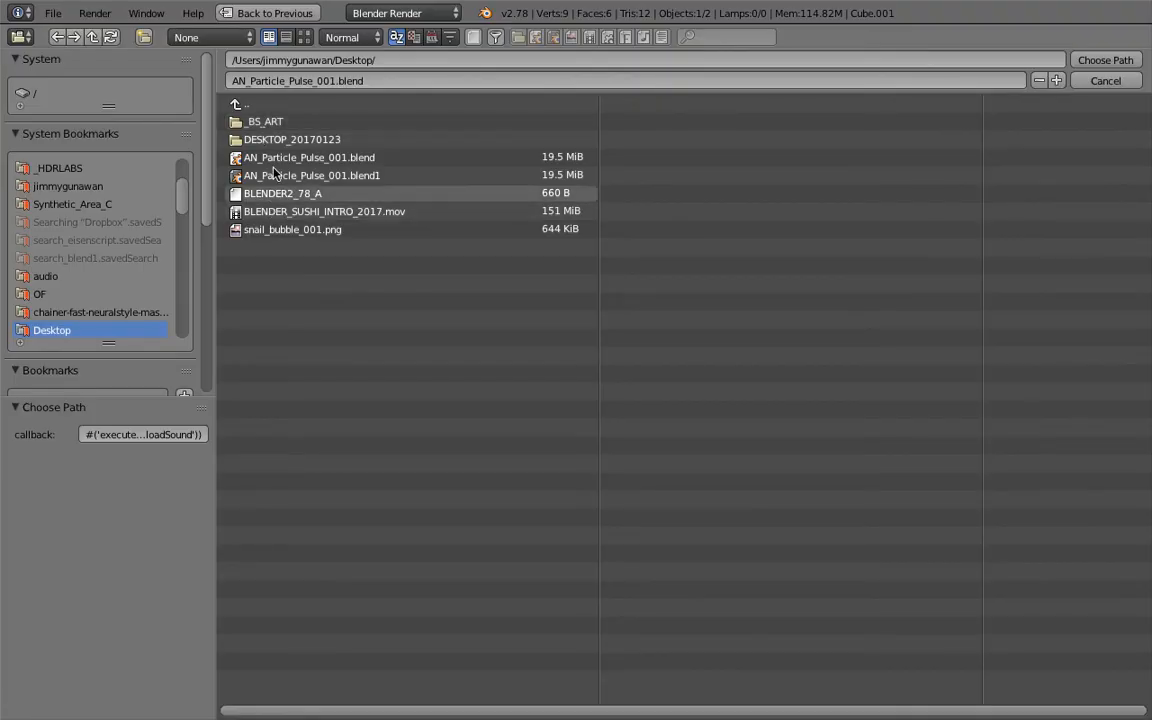
pyautogui.scroll(5, 99, 192)
pyautogui.click(90, 168)
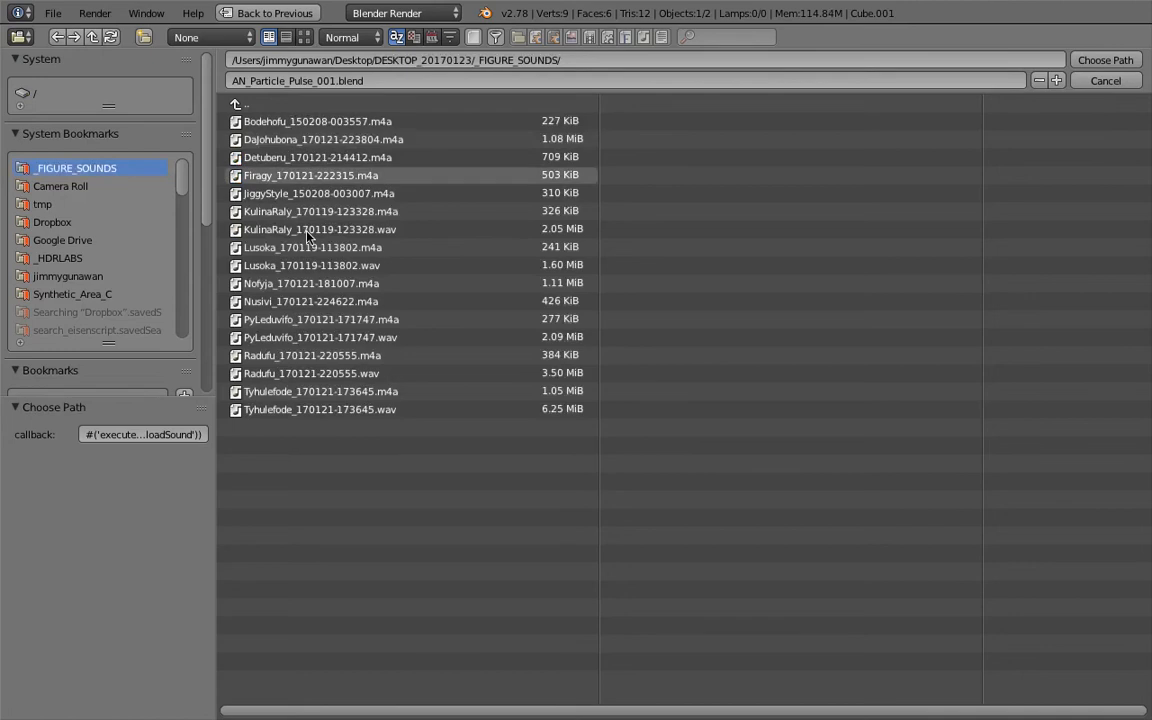
pyautogui.doubleClick(335, 374)
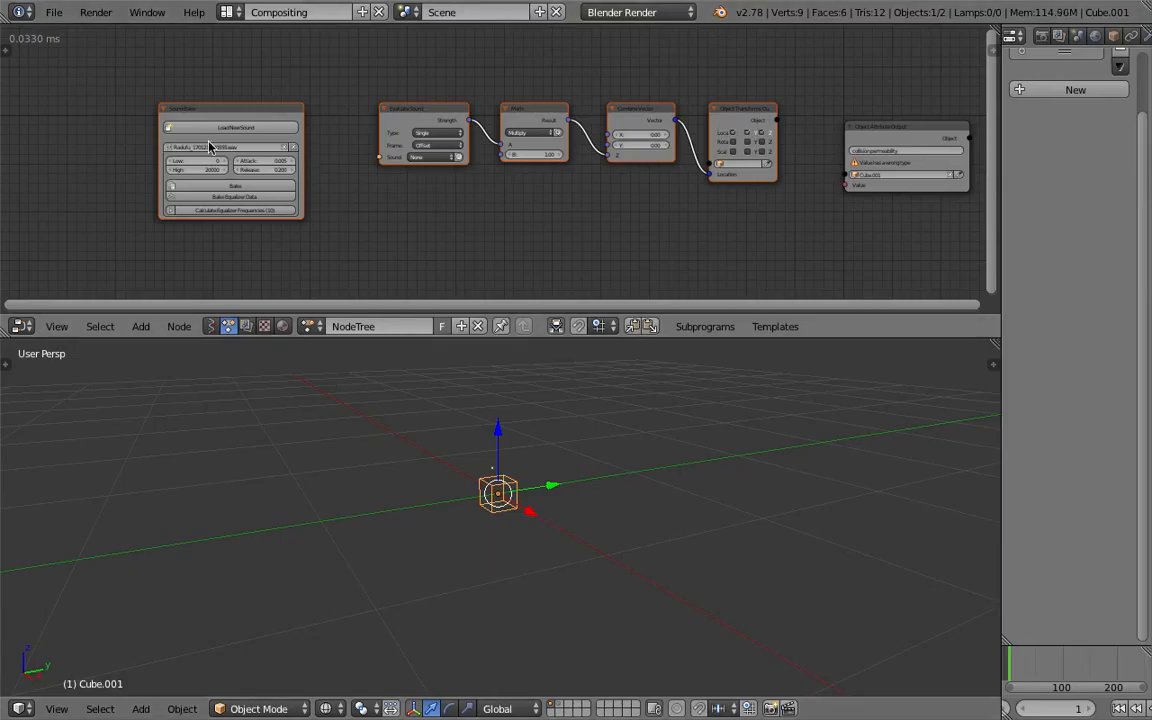
# - Bake the loaded sound and assign the baked Radufu data as the Evaluate Sound node's sound
pyautogui.scroll(2, 209, 147)
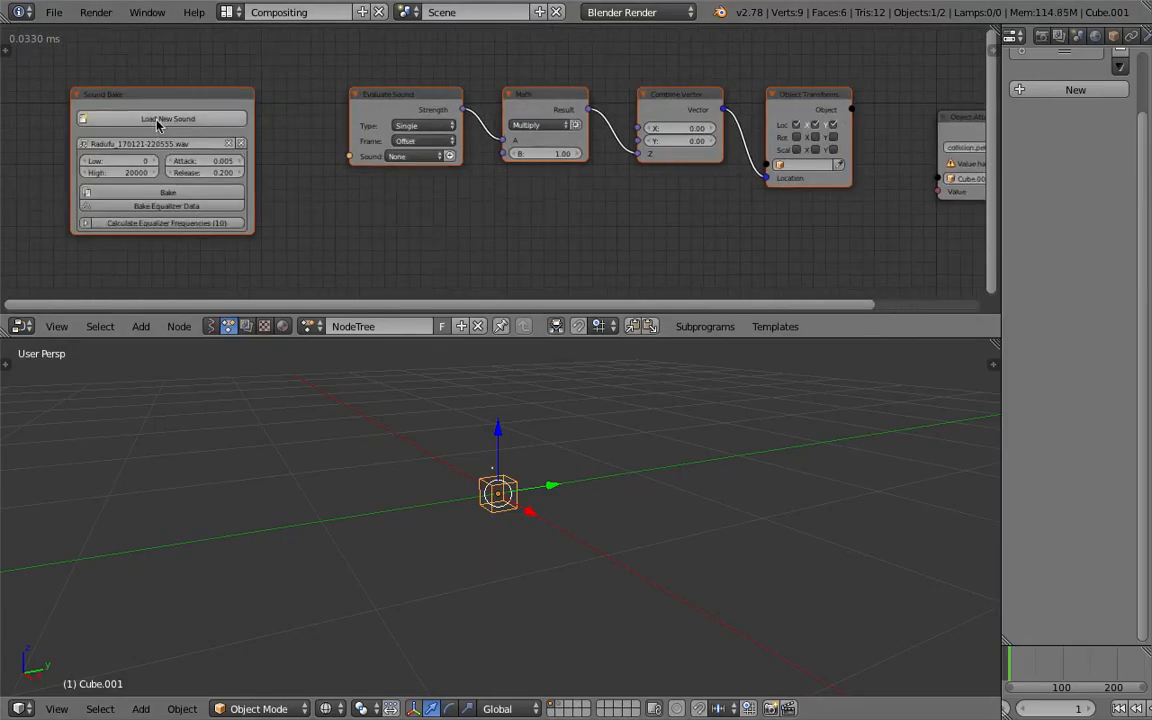
pyautogui.click(166, 191)
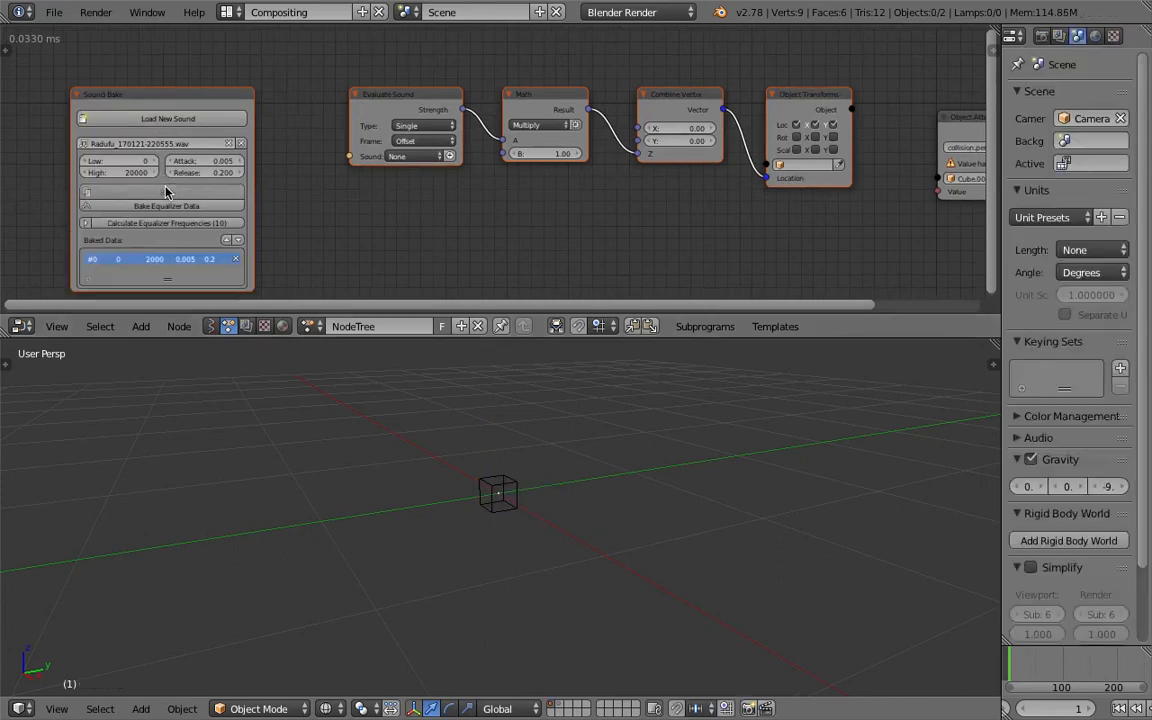
pyautogui.click(389, 160)
pyautogui.click(420, 128)
# - Delete the template's Object Transforms output and Combine Vector nodes
pyautogui.scroll(2, 435, 192)
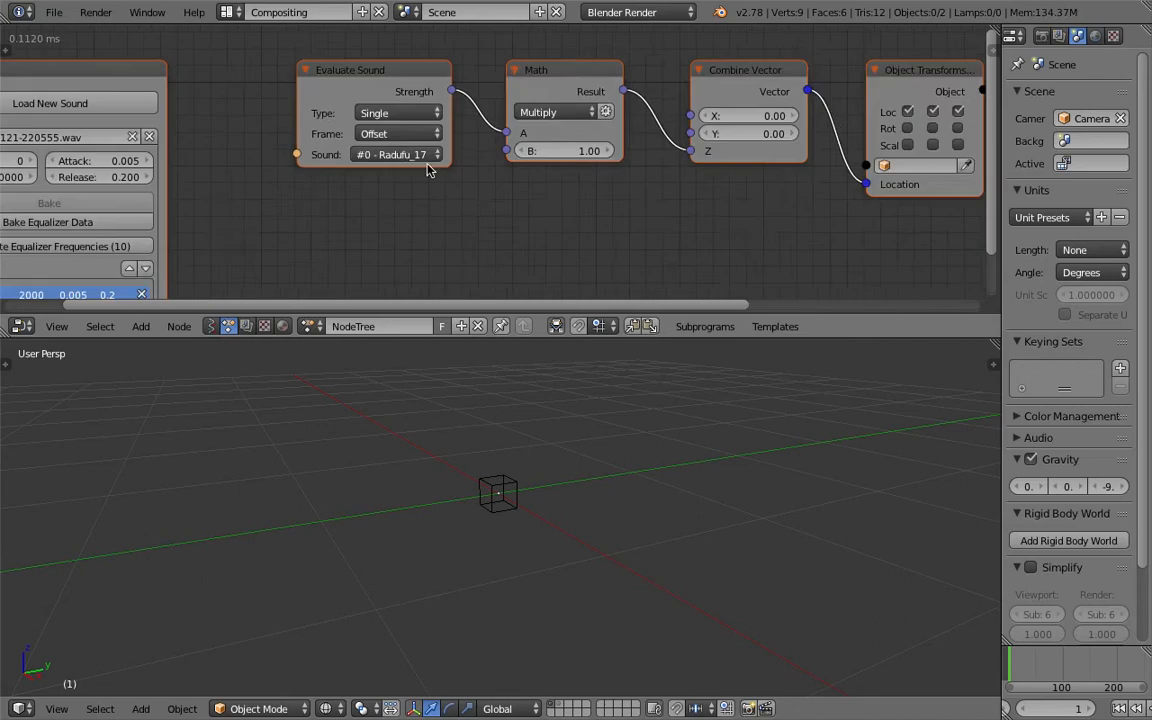
pyautogui.scroll(1, 397, 125)
pyautogui.moveTo(469, 175); pyautogui.dragTo(253, 186, button='middle')
pyautogui.scroll(-1, 254, 186)
pyautogui.moveTo(558, 172); pyautogui.dragTo(416, 166, button='middle')
pyautogui.click(553, 93)
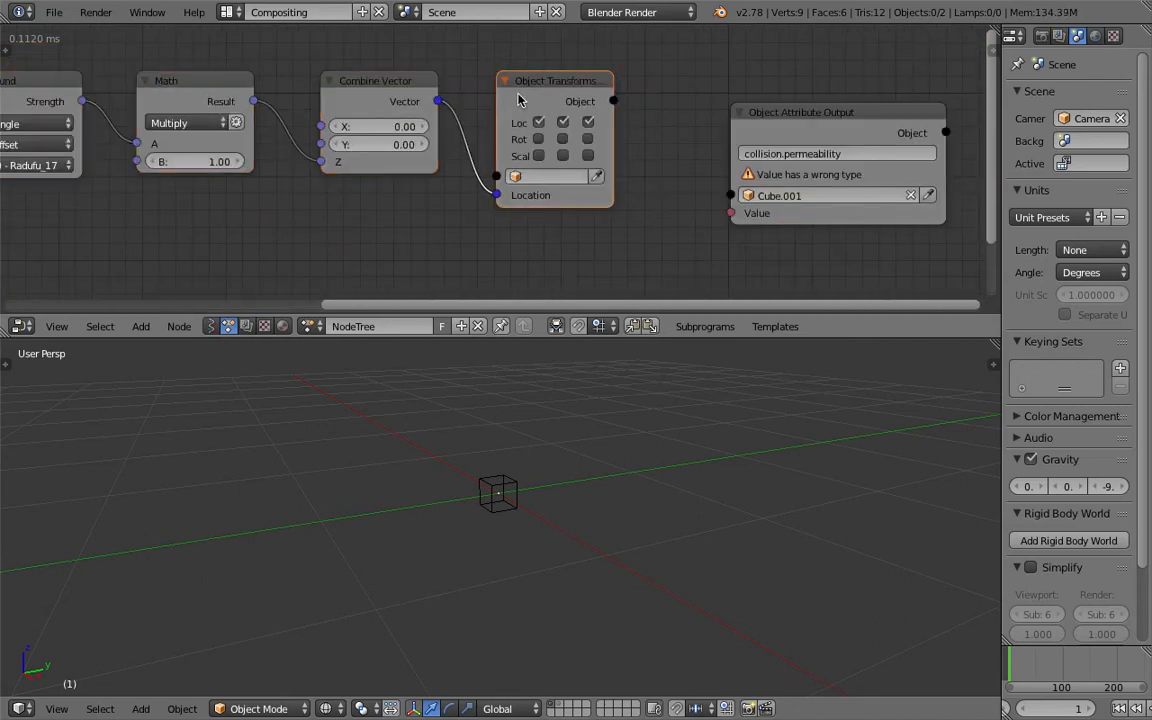
pyautogui.press('x')
pyautogui.click(398, 95)
pyautogui.press('x')
# - Link the Multiply node's Result to the Object Attribute Output's Value and move the output node beside it
pyautogui.moveTo(256, 101); pyautogui.dragTo(730, 212)
pyautogui.moveTo(784, 121); pyautogui.dragTo(245, 94)
pyautogui.moveTo(570, 466); pyautogui.dragTo(510, 490, button='middle')
pyautogui.scroll(-2, 550, 486)
pyautogui.moveTo(459, 220); pyautogui.dragTo(784, 249, button='middle')
pyautogui.moveTo(681, 239); pyautogui.dragTo(699, 244, button='middle')
# - Select the collision cube in the 3D view and widen the properties and timeline area
pyautogui.moveTo(511, 513); pyautogui.dragTo(536, 505, button='middle')
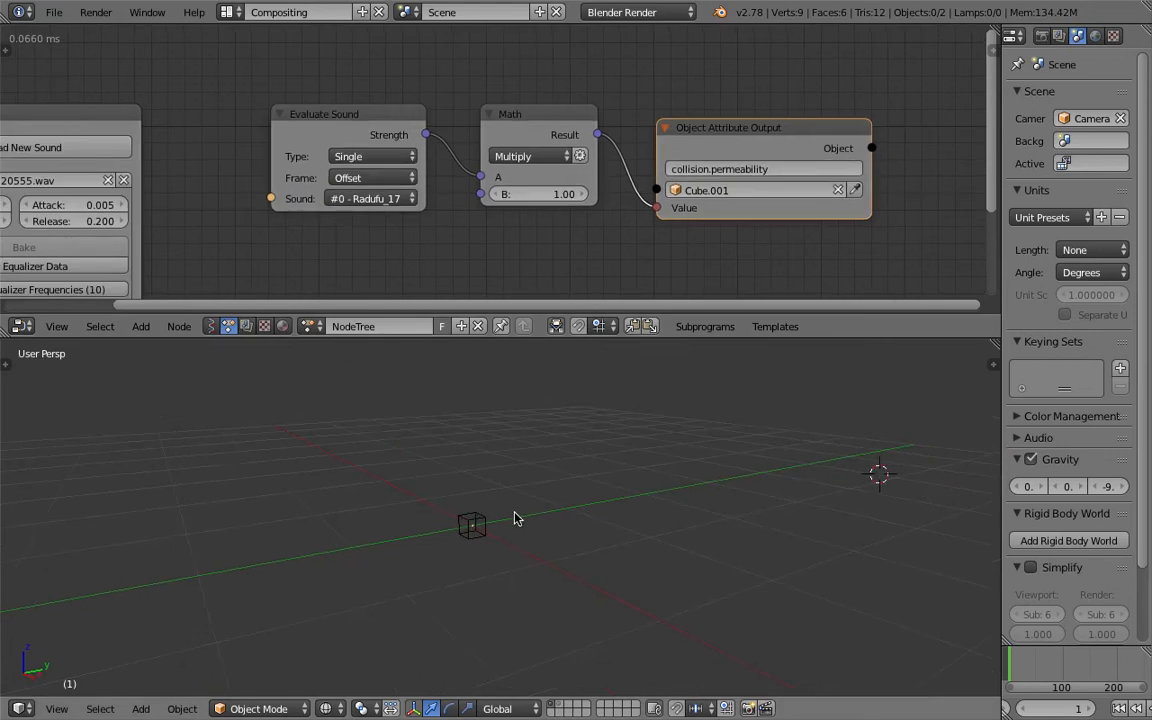
pyautogui.rightClick(490, 520)
pyautogui.moveTo(631, 477); pyautogui.dragTo(660, 470, button='middle')
pyautogui.moveTo(1003, 273); pyautogui.dragTo(776, 280)
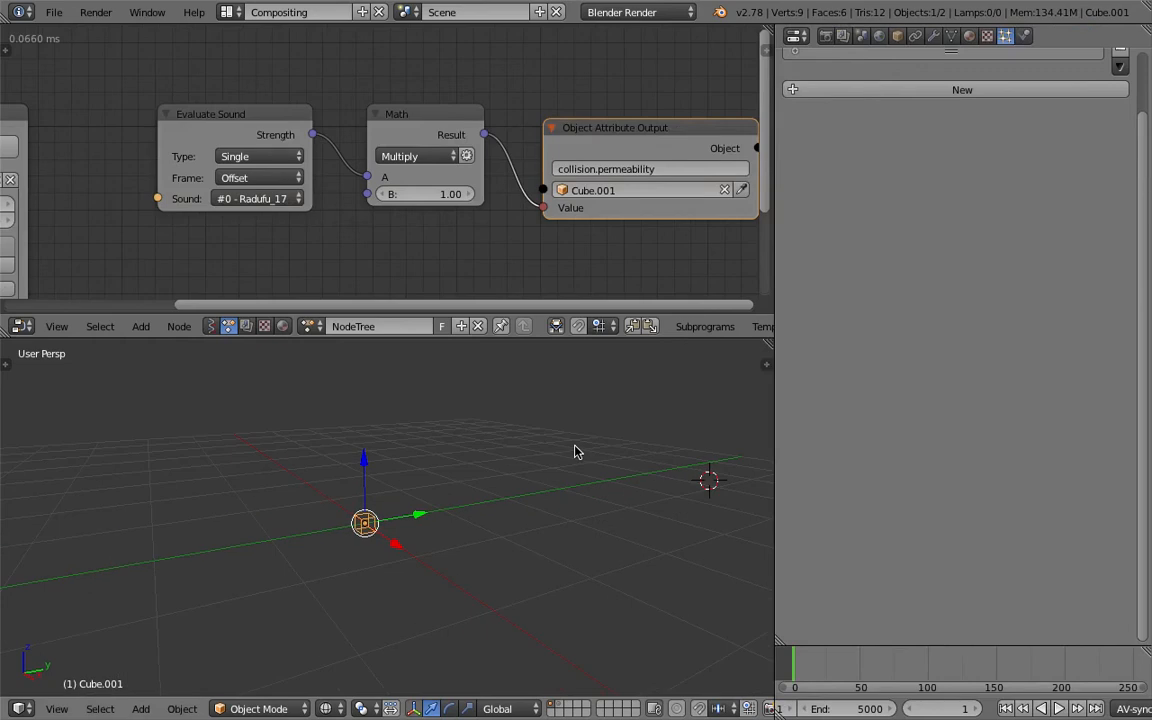
# - Play the animation to check the sound-driven particle bursts, lower the system volume, and stop playback
pyautogui.hotkey('alt', 'a')
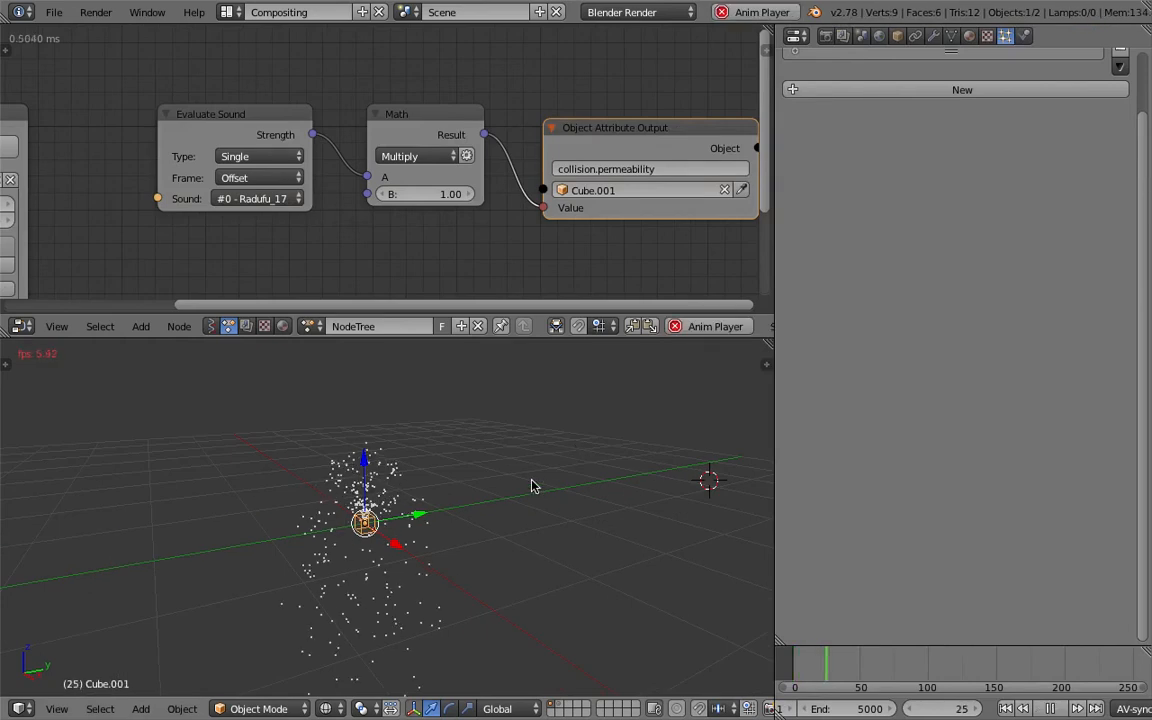
pyautogui.press('XF86AudioLowerVolume')
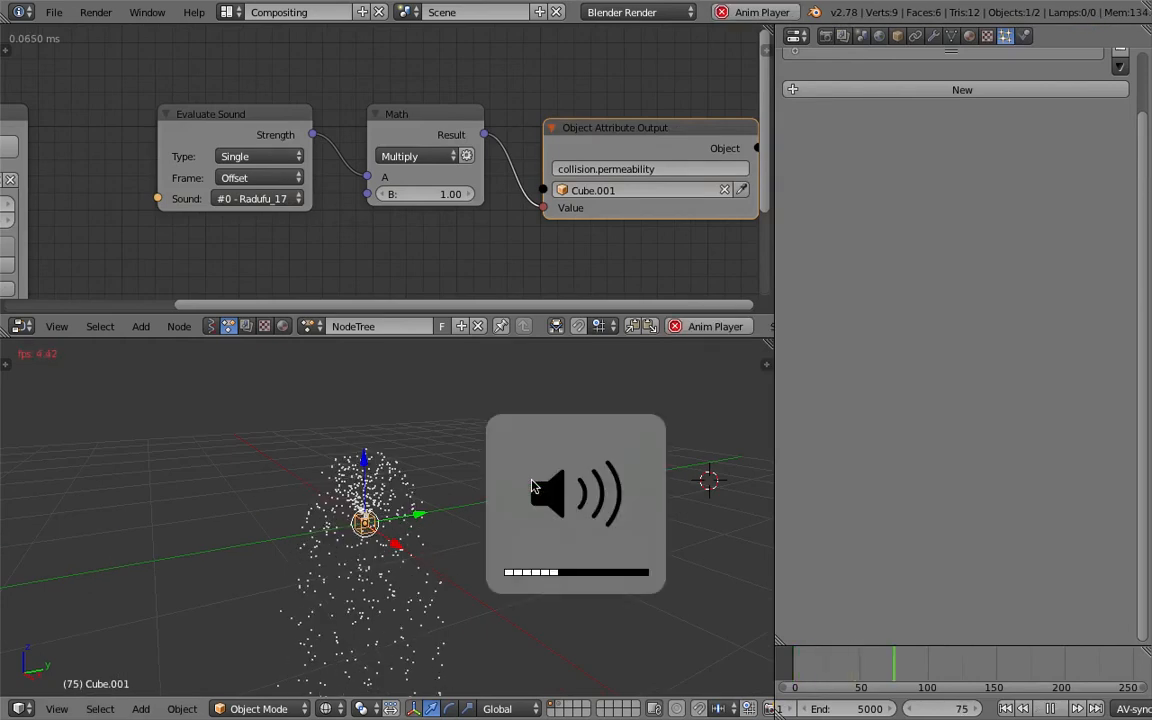
pyautogui.press('Escape')
# - Preview the particle animation in the 3D View Full layout, stop playback, and return to the Compositing layout
pyautogui.click(236, 12)
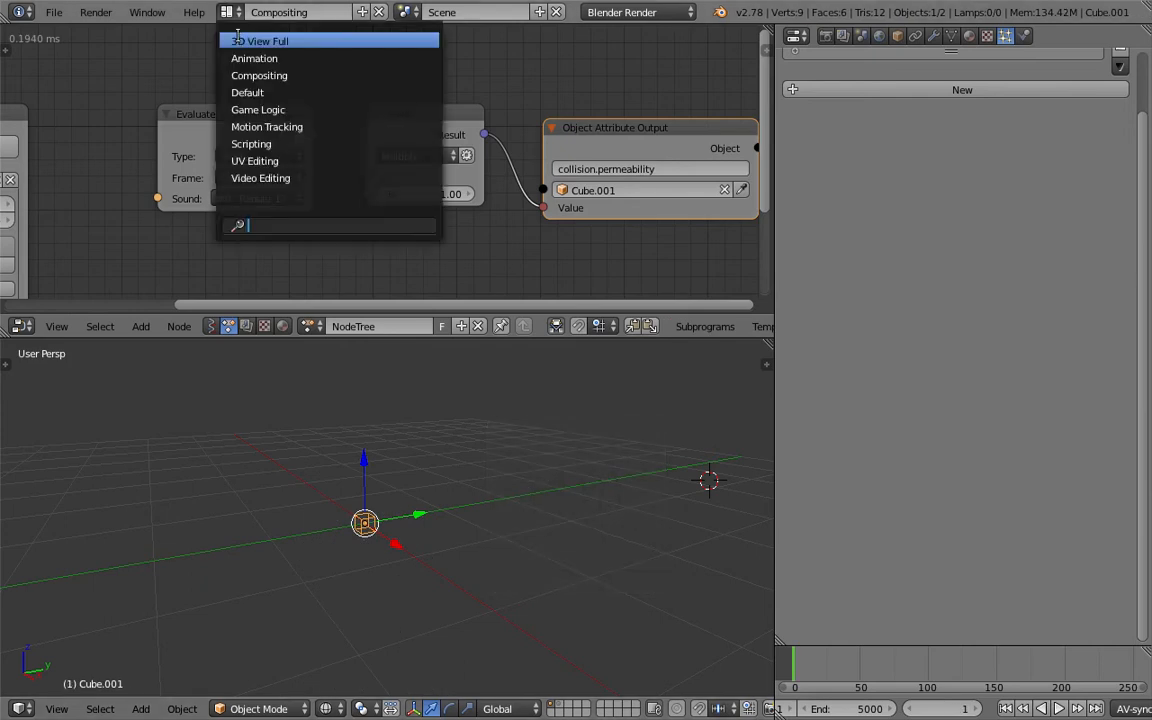
pyautogui.click(262, 41)
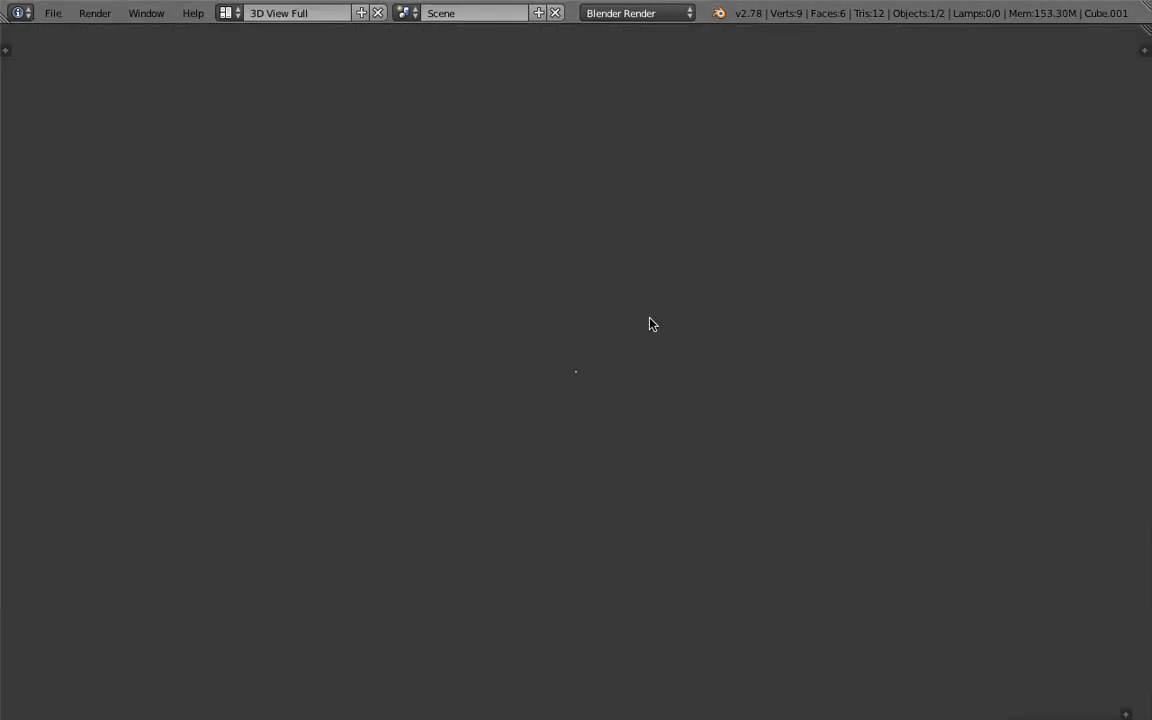
pyautogui.hotkey('alt', 'a')
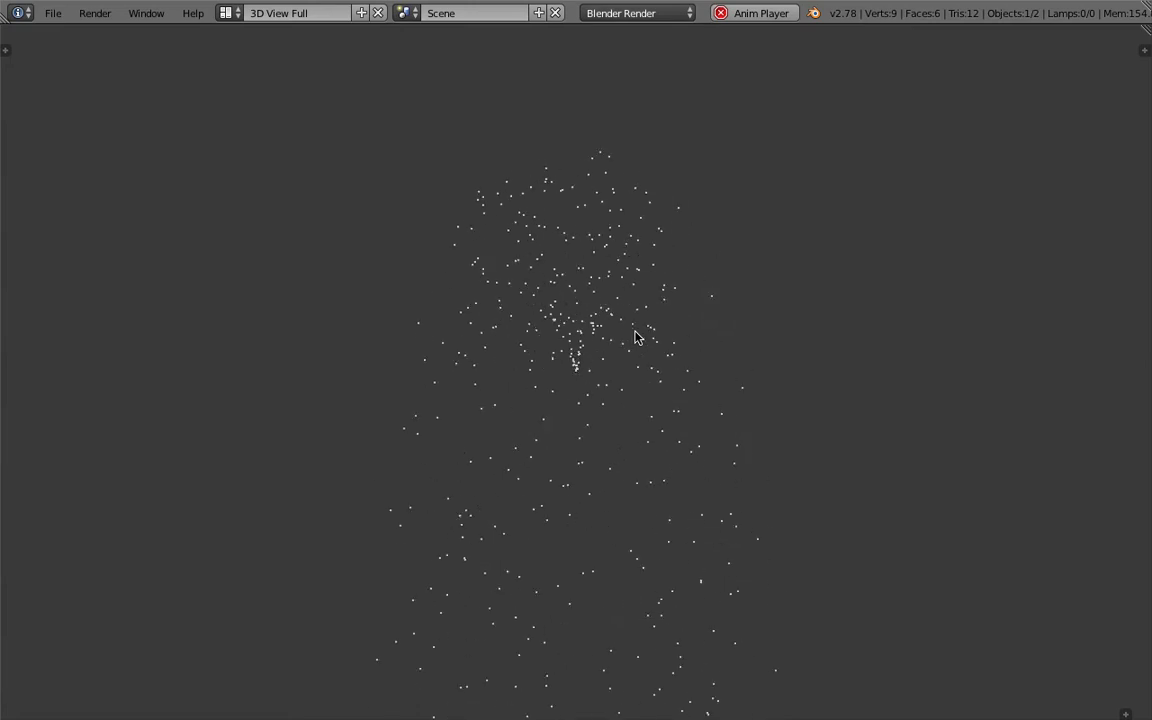
pyautogui.press('Escape')
pyautogui.click(226, 13)
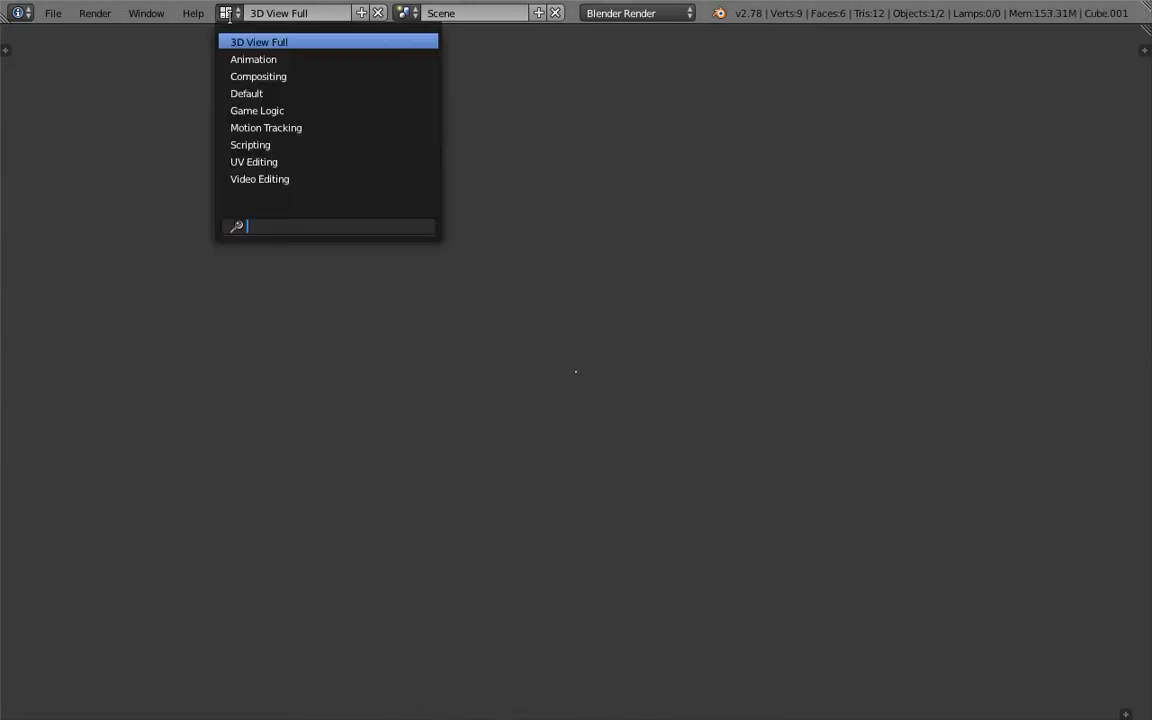
pyautogui.click(234, 76)
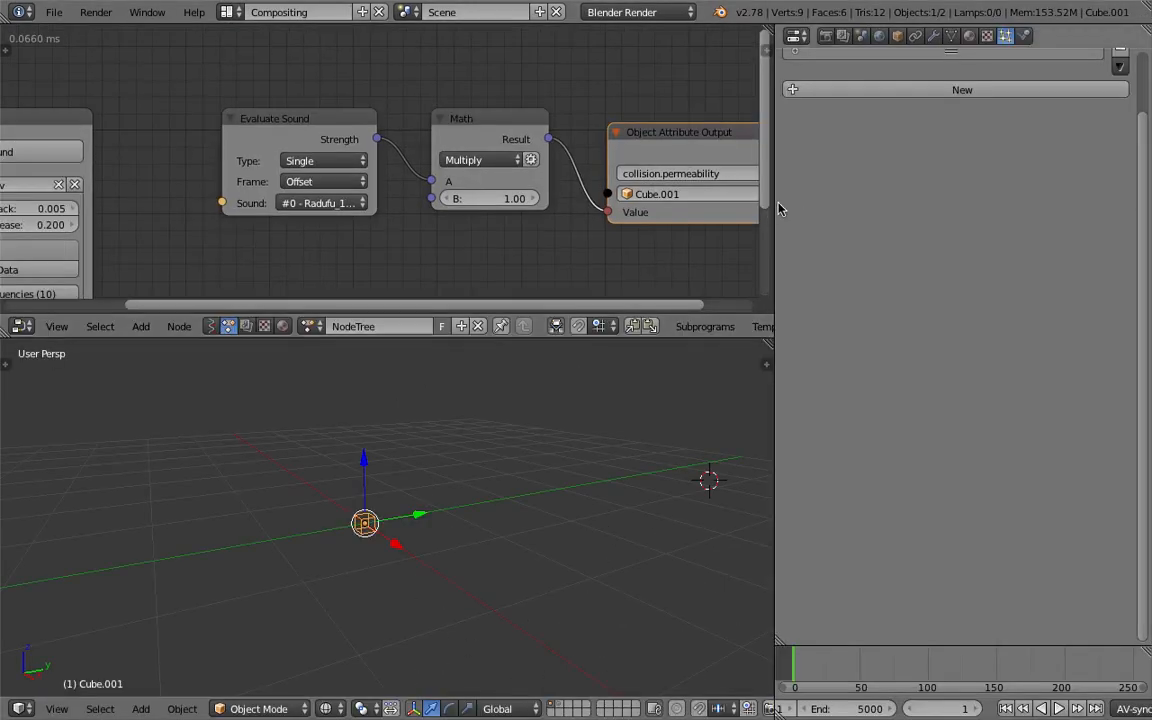
# - Widen the node editor area and spread the Evaluate Sound, Math and Object Attribute Output nodes apart
pyautogui.moveTo(773, 206); pyautogui.dragTo(908, 210)
pyautogui.scroll(-1, 628, 193)
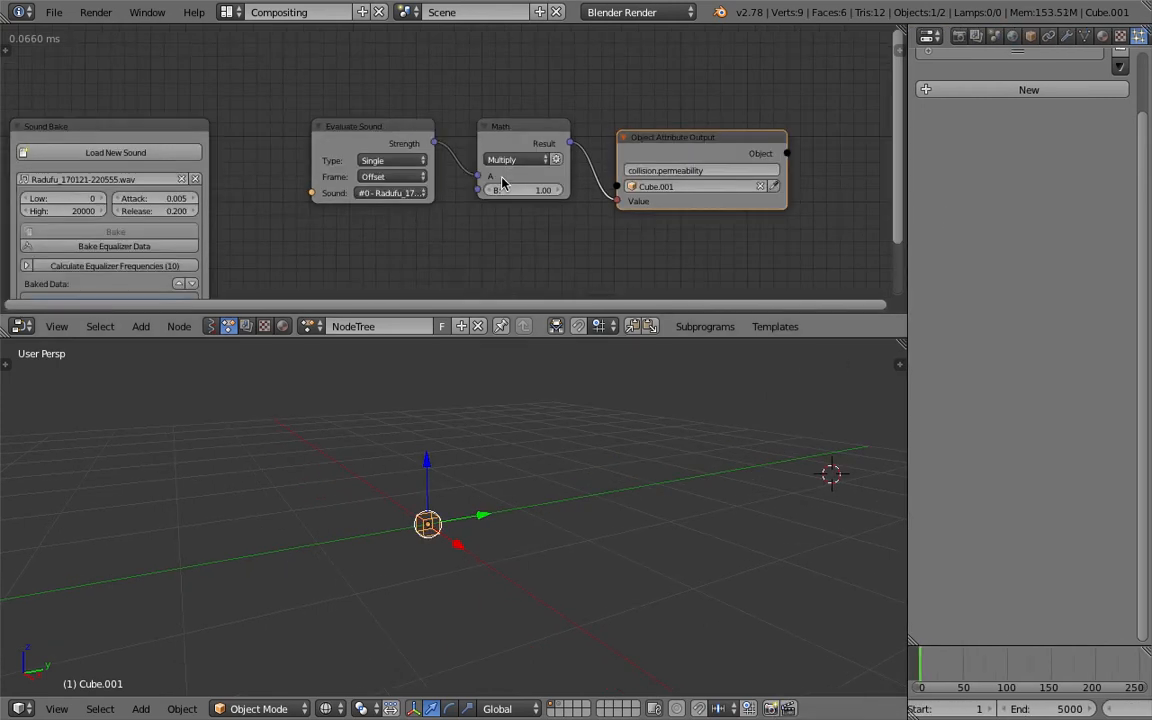
pyautogui.moveTo(371, 126); pyautogui.dragTo(331, 112)
pyautogui.moveTo(514, 127); pyautogui.dragTo(494, 109)
pyautogui.moveTo(643, 134); pyautogui.dragTo(718, 139)
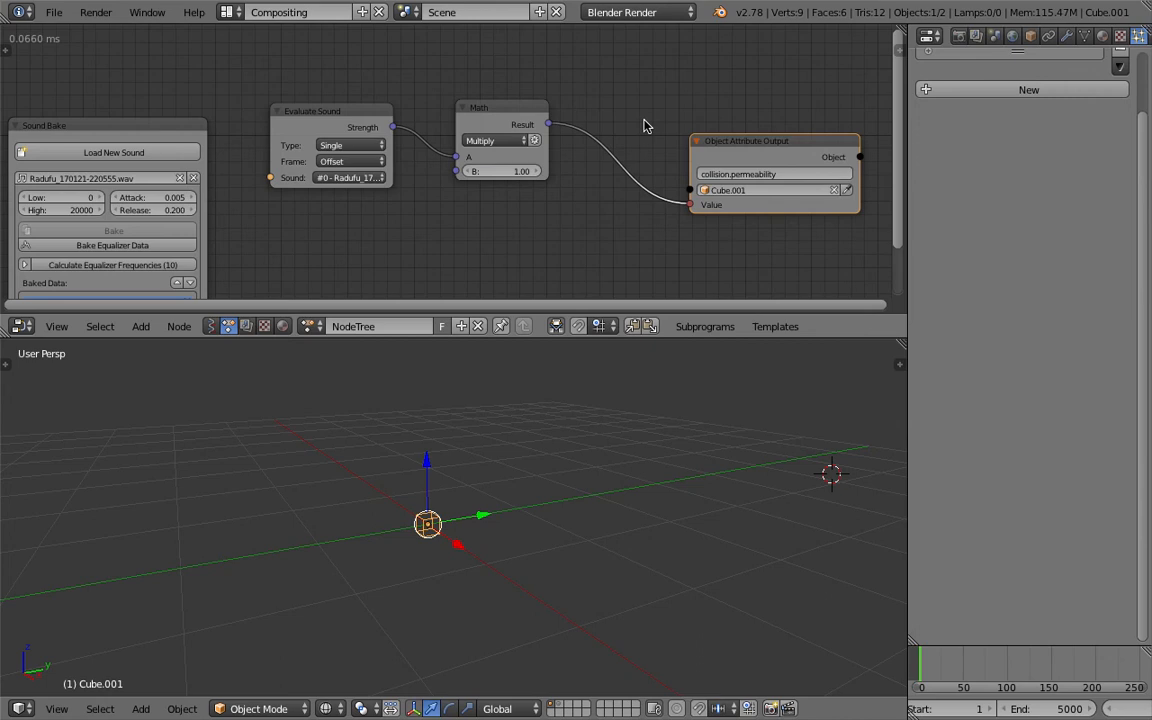
# - Delete the Multiply Math node and add a Map Range node in its place
pyautogui.click(490, 121)
pyautogui.press('x')
pyautogui.hotkey('shift', 'a')
pyautogui.click(492, 118)
pyautogui.write('math')
pyautogui.press('BackSpace')
pyautogui.press('BackSpace')
pyautogui.write('p')
pyautogui.click(527, 151)
pyautogui.click(527, 160)
# - Link Evaluate Sound's Strength to Map Range's Value input, and the Map Range result to the Object Attribute Output's Value
pyautogui.moveTo(389, 135); pyautogui.dragTo(488, 206)
pyautogui.moveTo(584, 161); pyautogui.dragTo(686, 229)
pyautogui.scroll(1, 620, 135)
pyautogui.scroll(1, 620, 135)
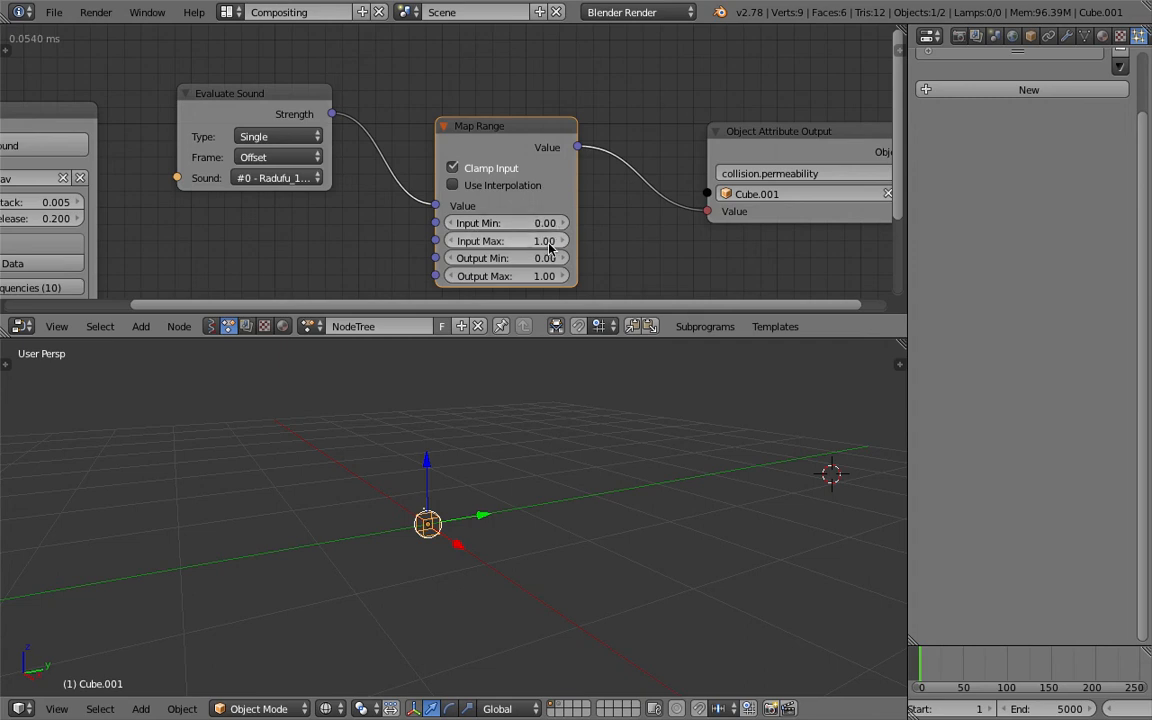
# - Set the Map Range node's Output Min to -1, save the file, and move the node closer to Evaluate Sound
pyautogui.click(549, 258)
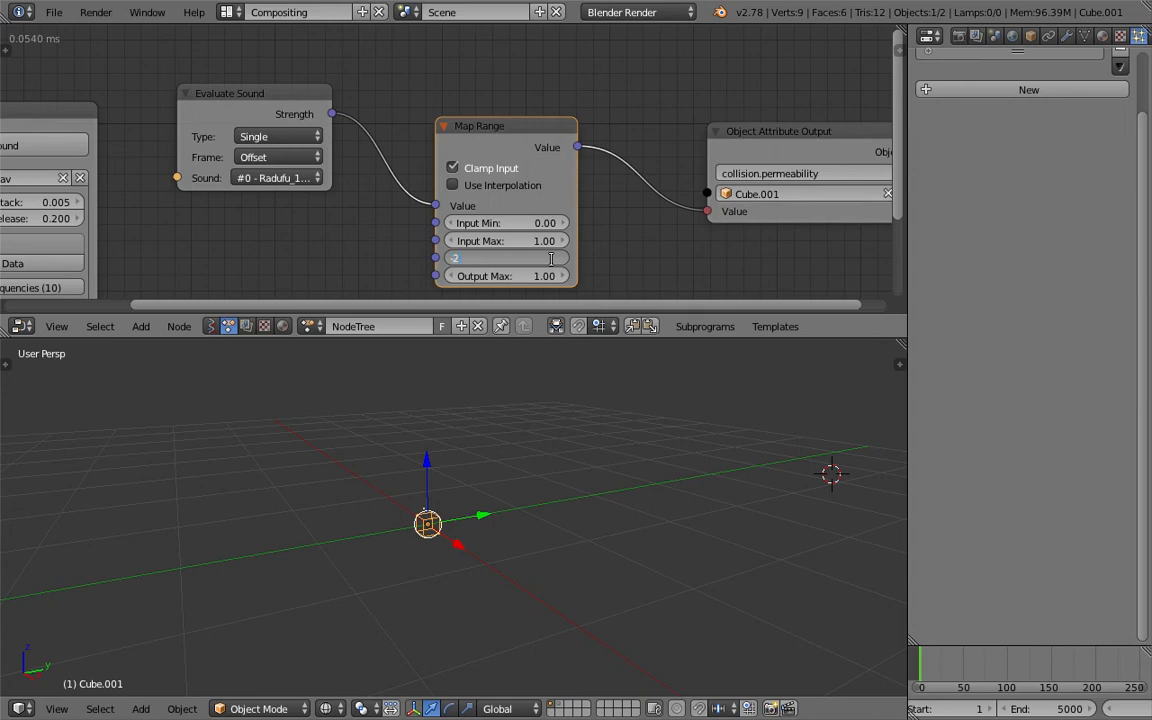
pyautogui.press('Return')
pyautogui.hotkey('ctrl', 's')
pyautogui.press('Return')
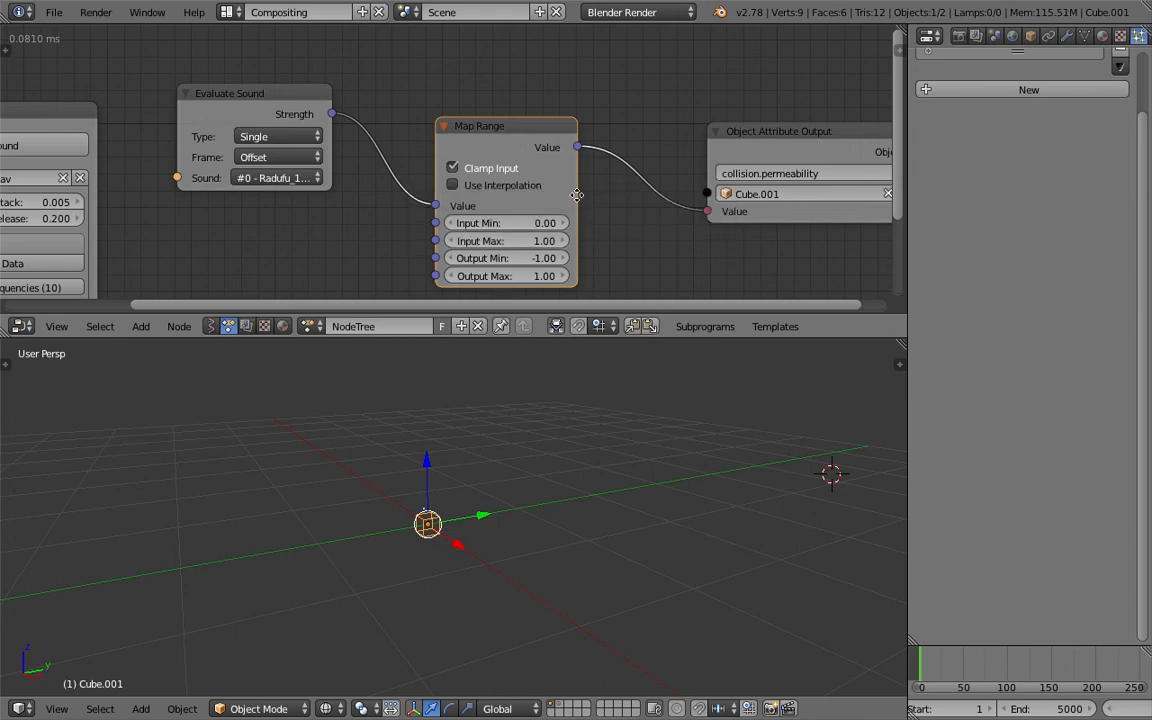
pyautogui.scroll(-1, 577, 195)
pyautogui.hotkey('ctrl', 's')
pyautogui.click(548, 258)
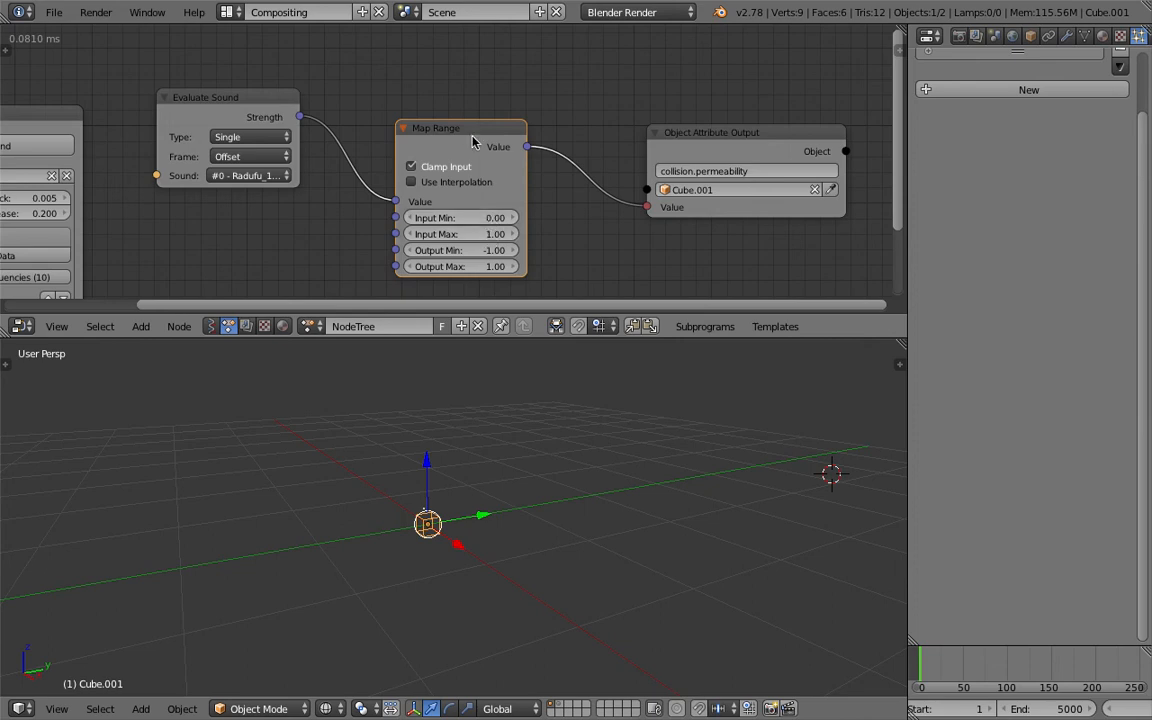
pyautogui.moveTo(475, 140); pyautogui.dragTo(442, 139)
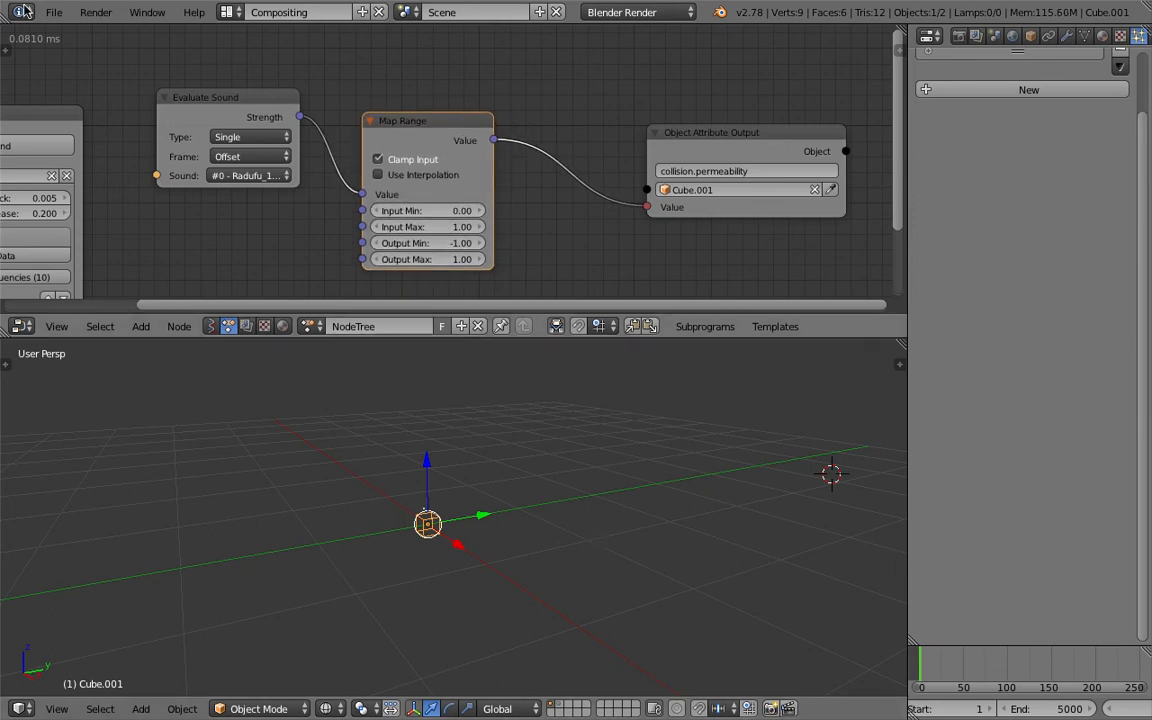
# - Preview the particle animation in the 3D View Full layout, stop playback, and return to the Compositing layout
pyautogui.click(229, 12)
pyautogui.click(262, 38)
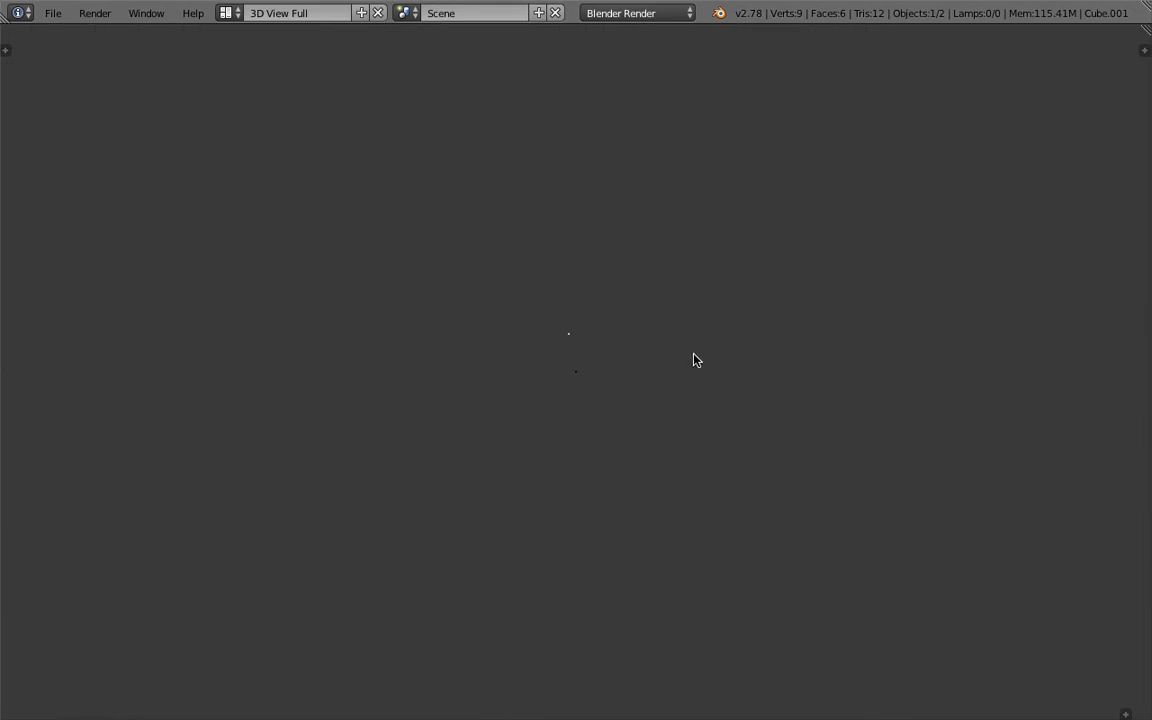
pyautogui.hotkey('alt', 'a')
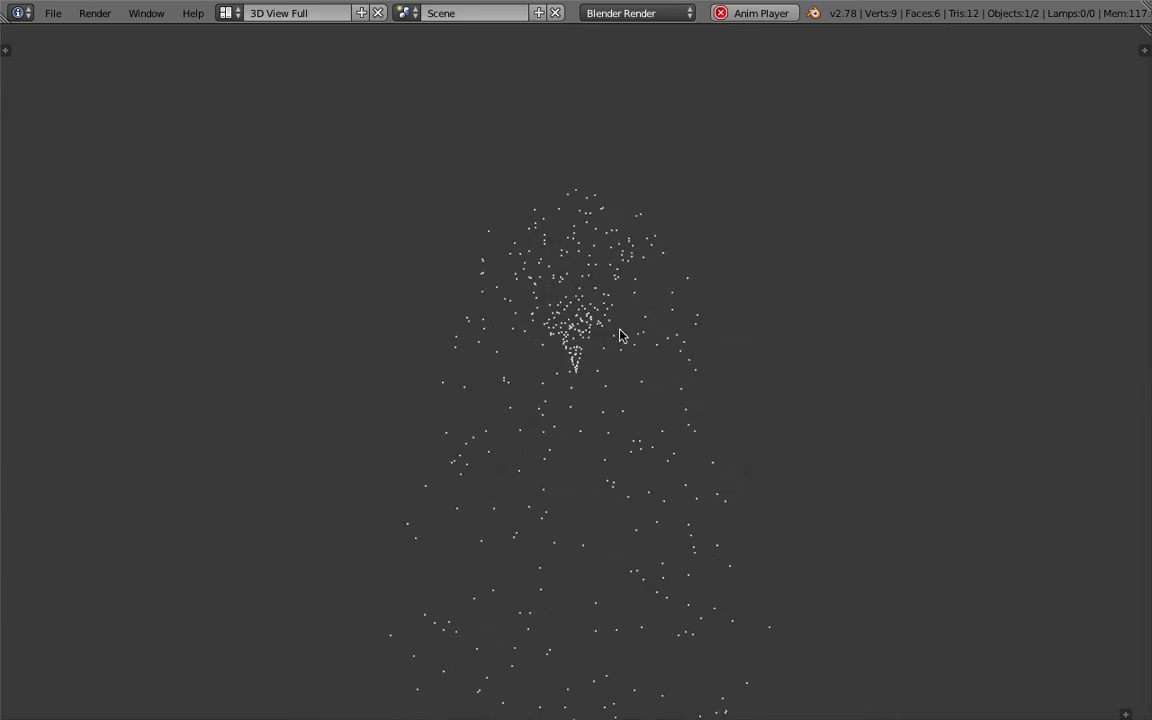
pyautogui.press('Escape')
pyautogui.click(229, 13)
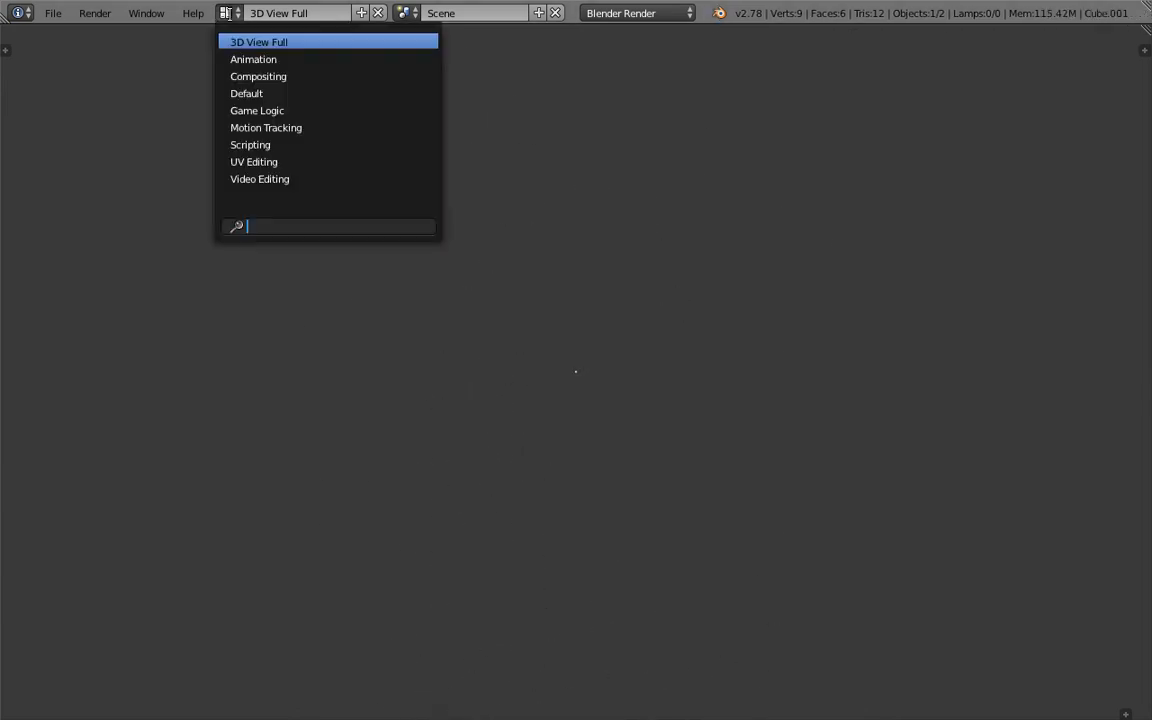
pyautogui.click(255, 68)
# - Save over the existing file and play the animation briefly, stopping at frame 14
pyautogui.hotkey('ctrl', 's')
pyautogui.click(438, 356)
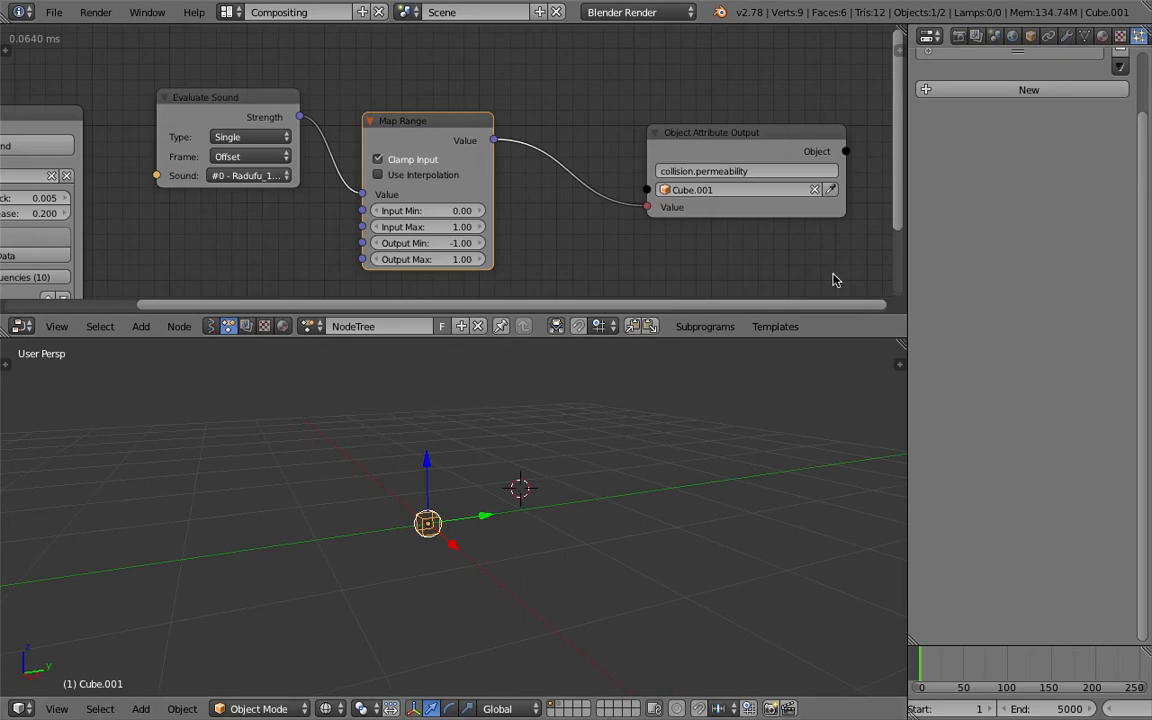
pyautogui.scroll(-5, 1060, 706)
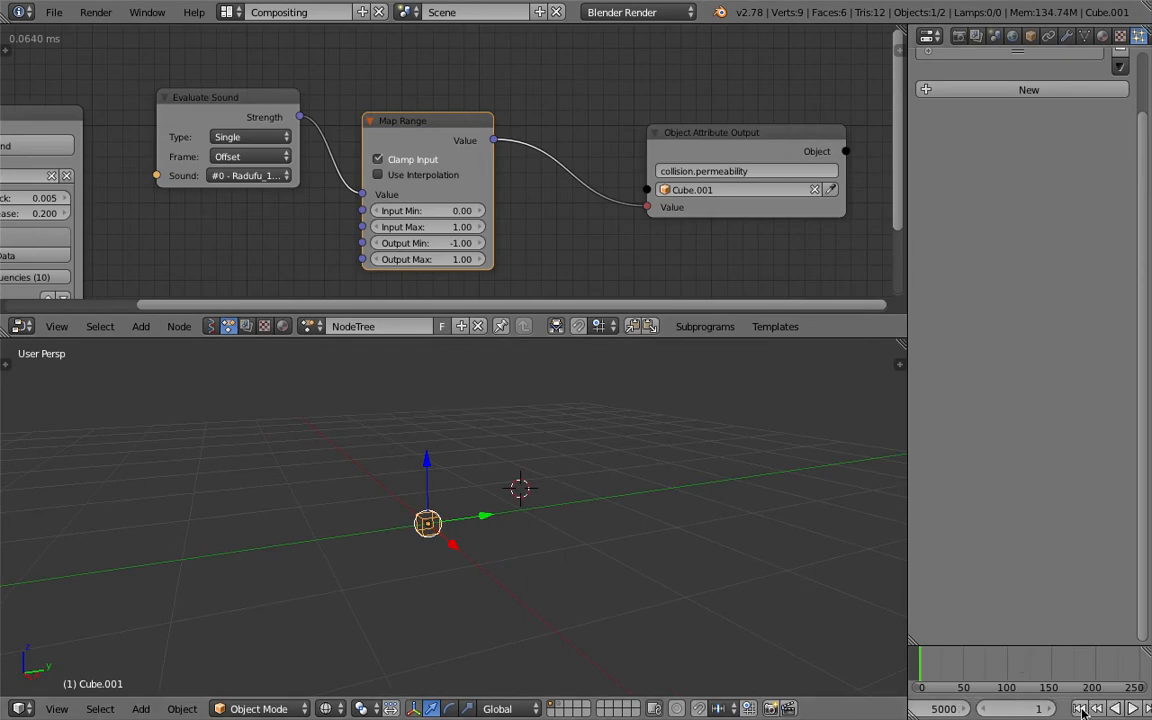
pyautogui.click(1130, 708)
pyautogui.click(1130, 708)
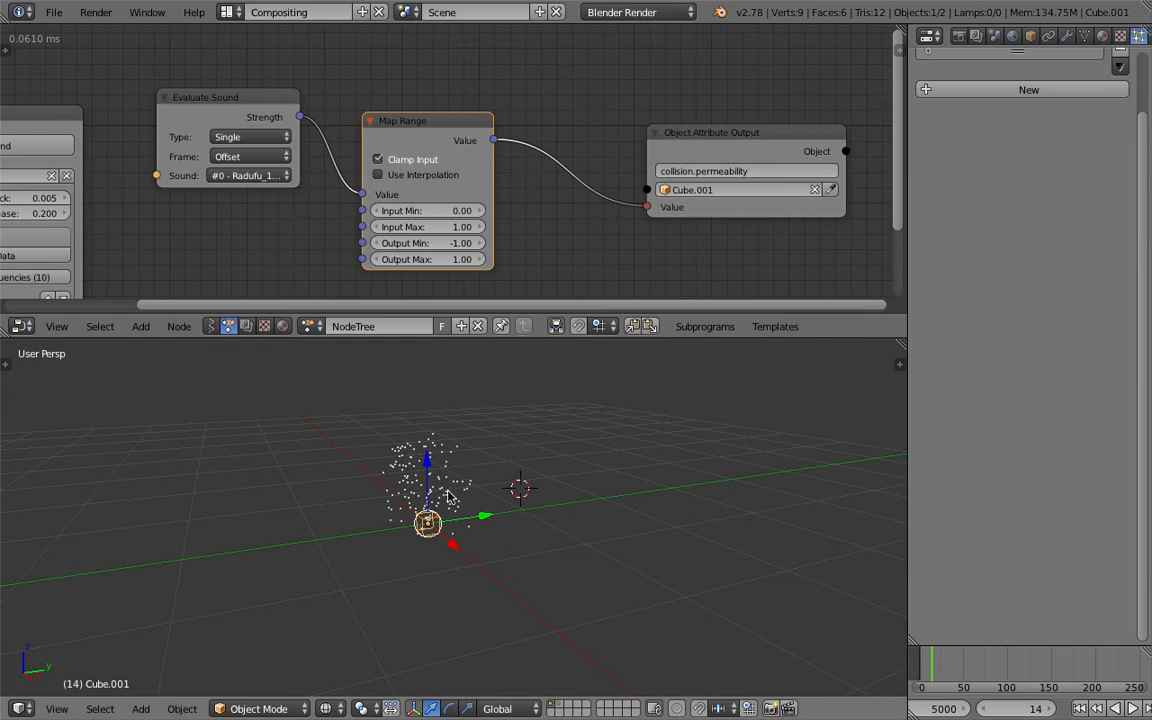
# - Select the particle emitter, widen the properties area, and change its material's diffuse colour to red
pyautogui.rightClick(402, 440)
pyautogui.scroll(-1, 1122, 46)
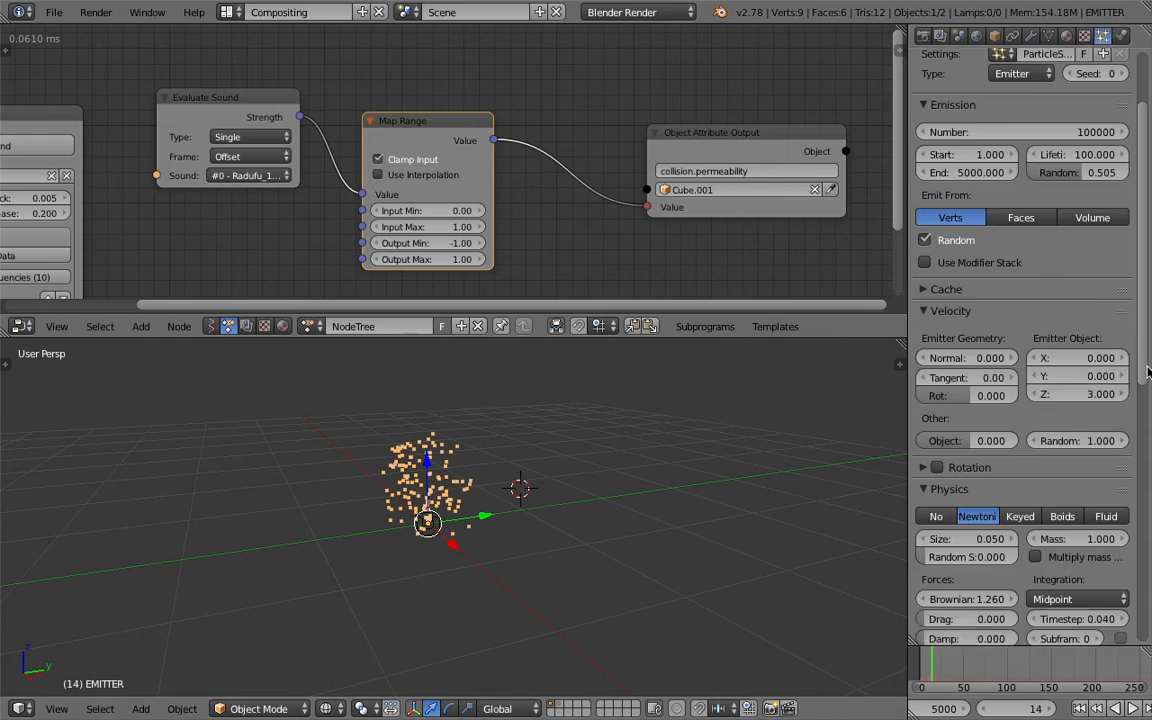
pyautogui.scroll(-13, 1018, 414)
pyautogui.moveTo(908, 239); pyautogui.dragTo(804, 236)
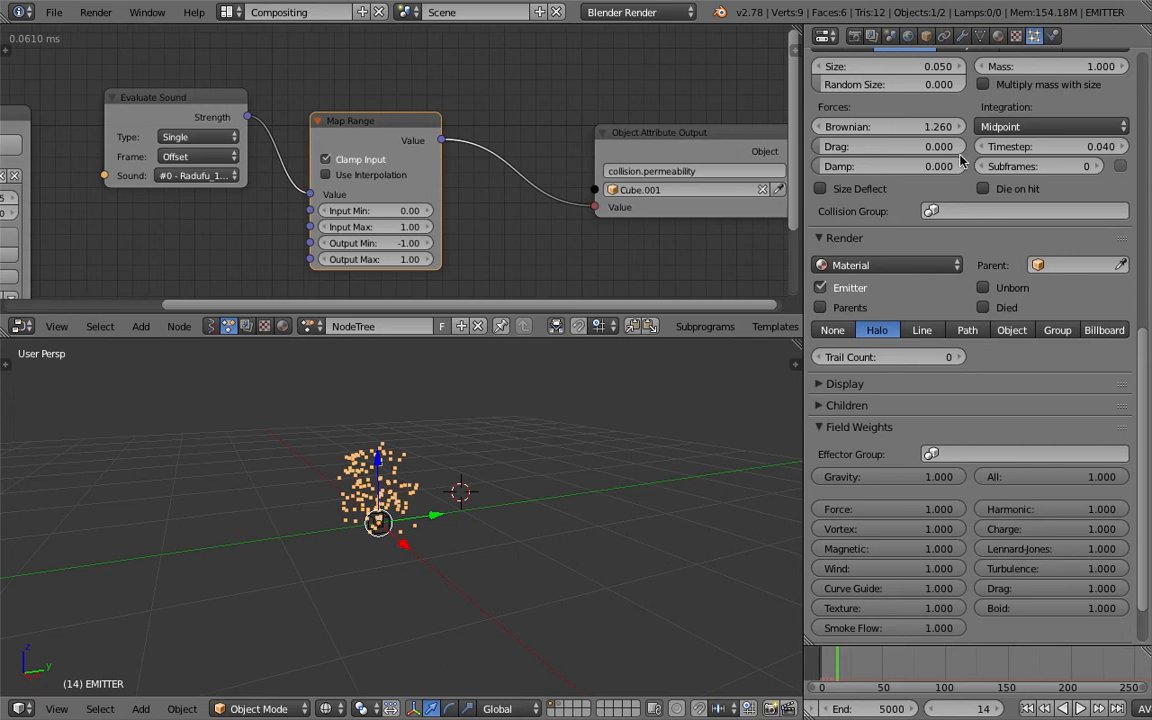
pyautogui.click(997, 36)
pyautogui.click(897, 377)
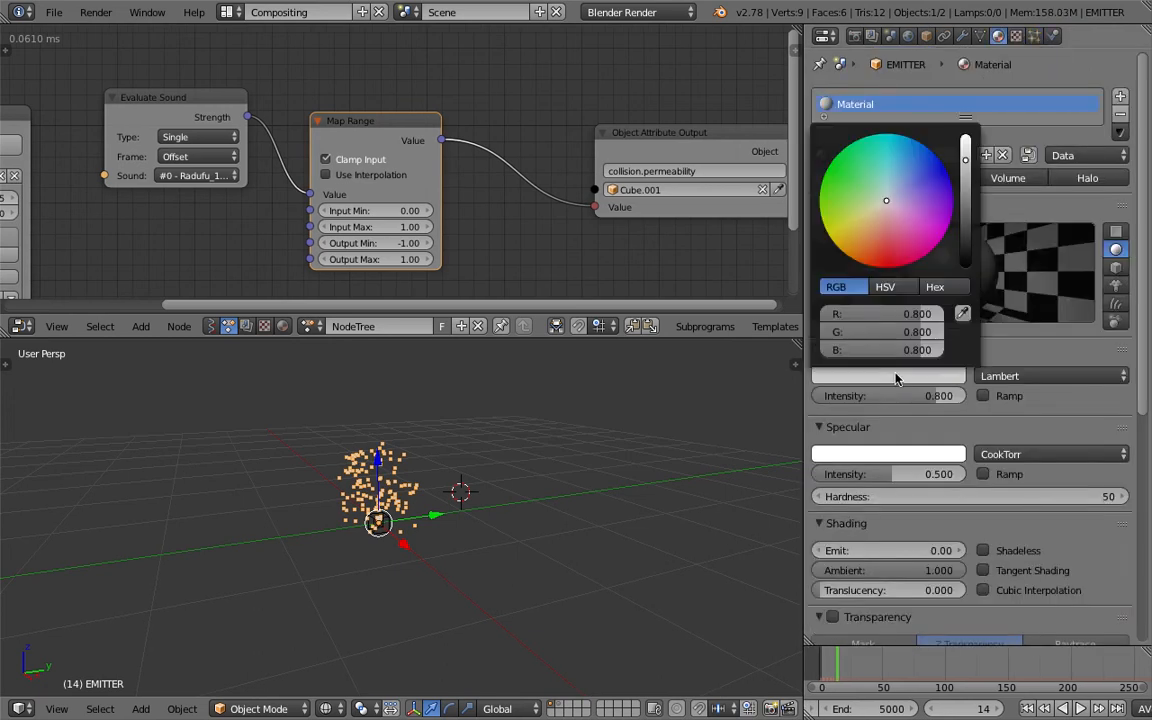
pyautogui.moveTo(889, 246); pyautogui.dragTo(885, 243)
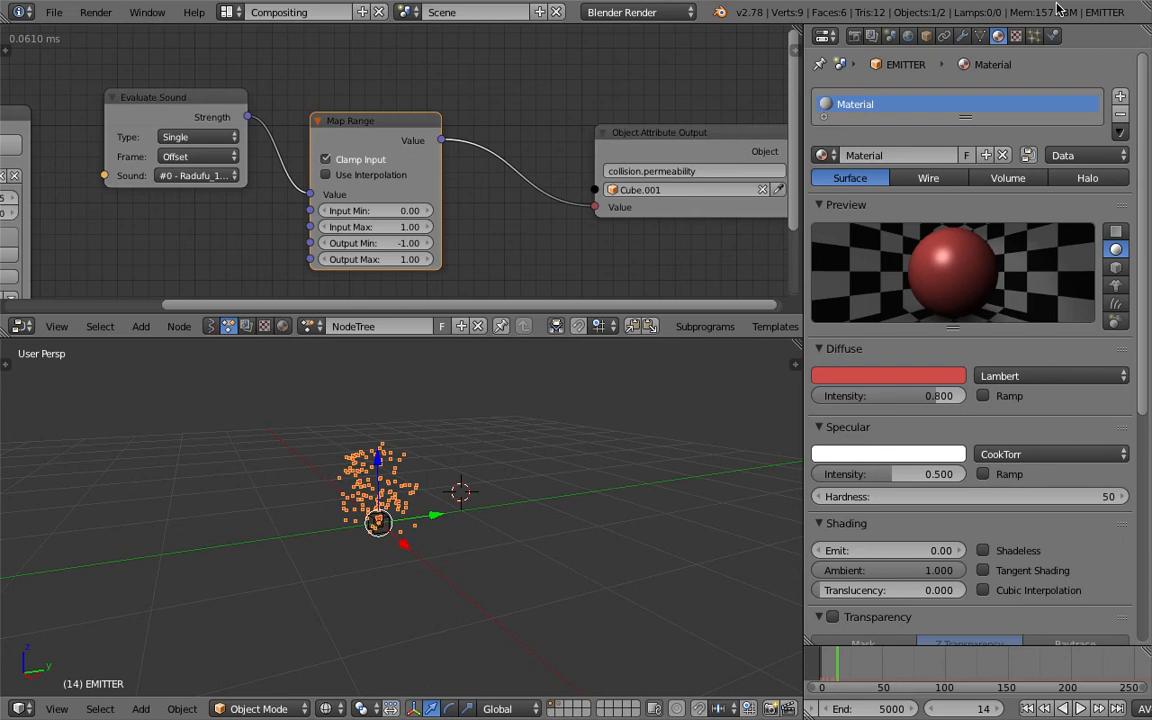
# - Render the emitter's particles as Line instead of Halo and save the file
pyautogui.click(1036, 37)
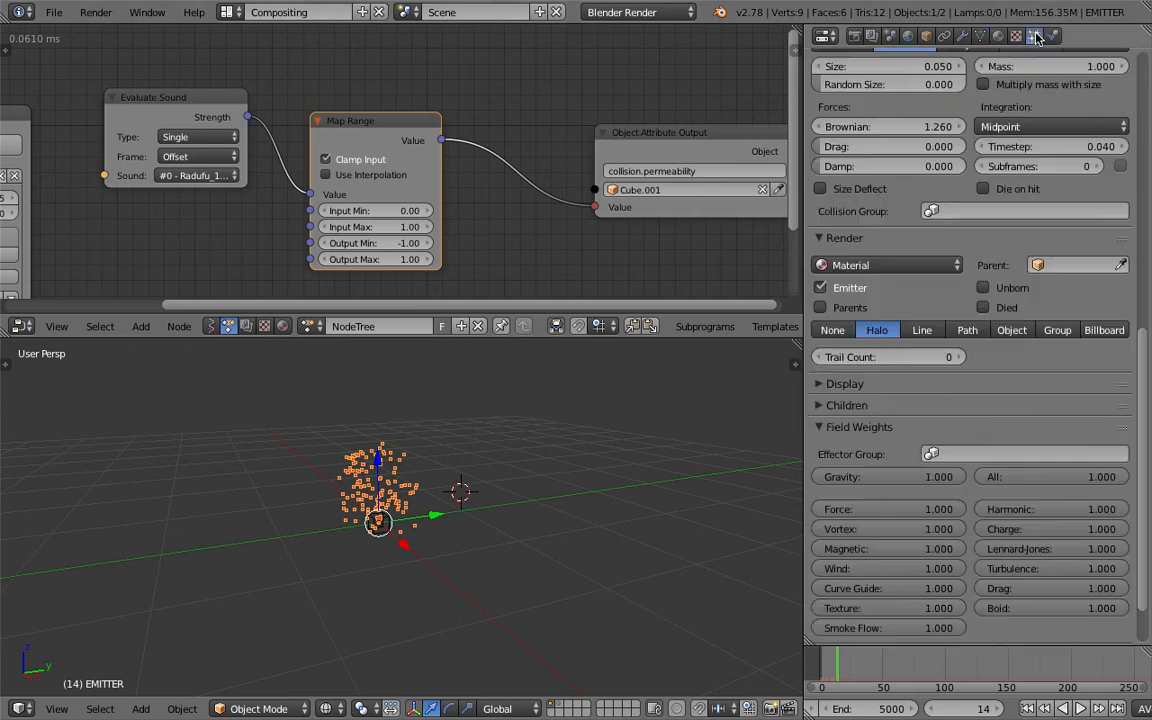
pyautogui.click(921, 331)
pyautogui.moveTo(533, 470); pyautogui.dragTo(526, 468, button='middle')
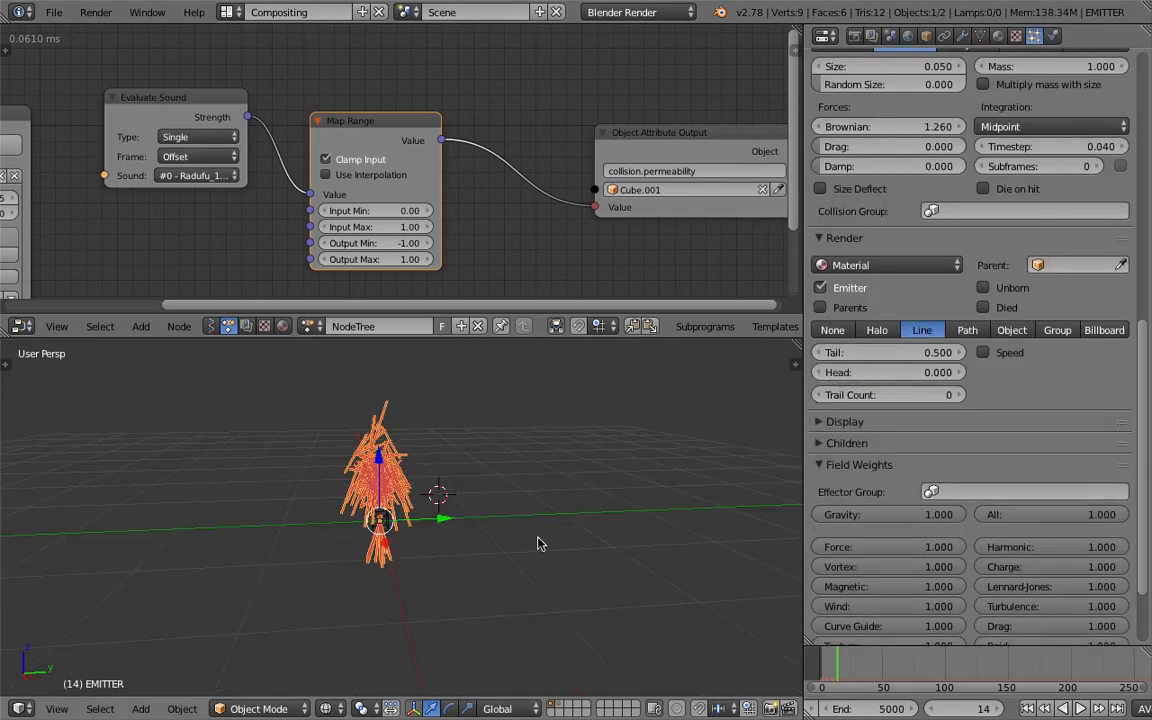
pyautogui.moveTo(473, 542); pyautogui.dragTo(502, 547, button='middle')
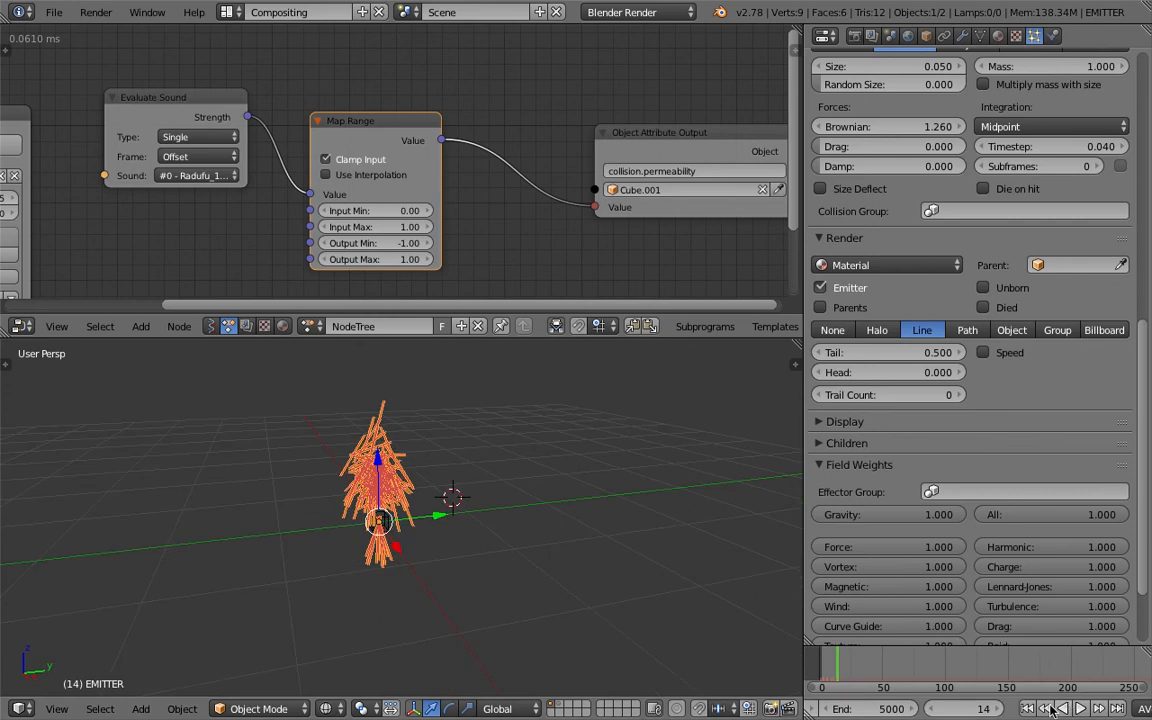
pyautogui.hotkey('ctrl', 's')
pyautogui.press('Return')
# - Select the collision cube and scale it up around the emitter
pyautogui.rightClick(390, 519)
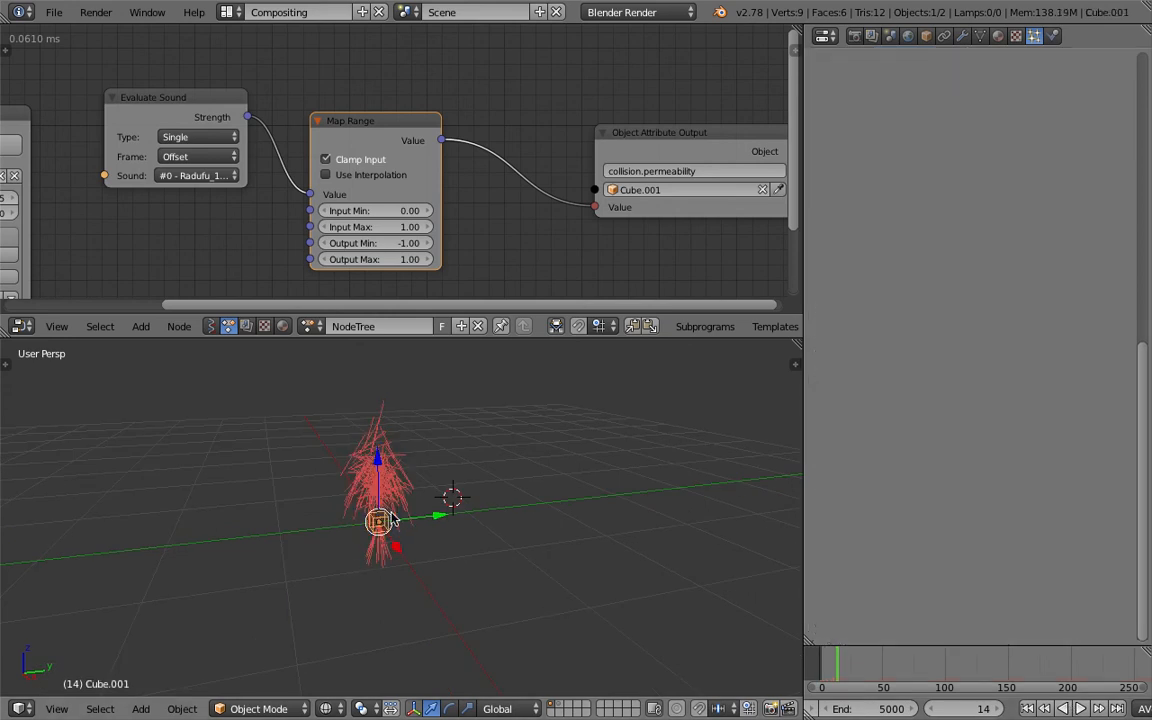
pyautogui.press('s')
pyautogui.click(695, 617)
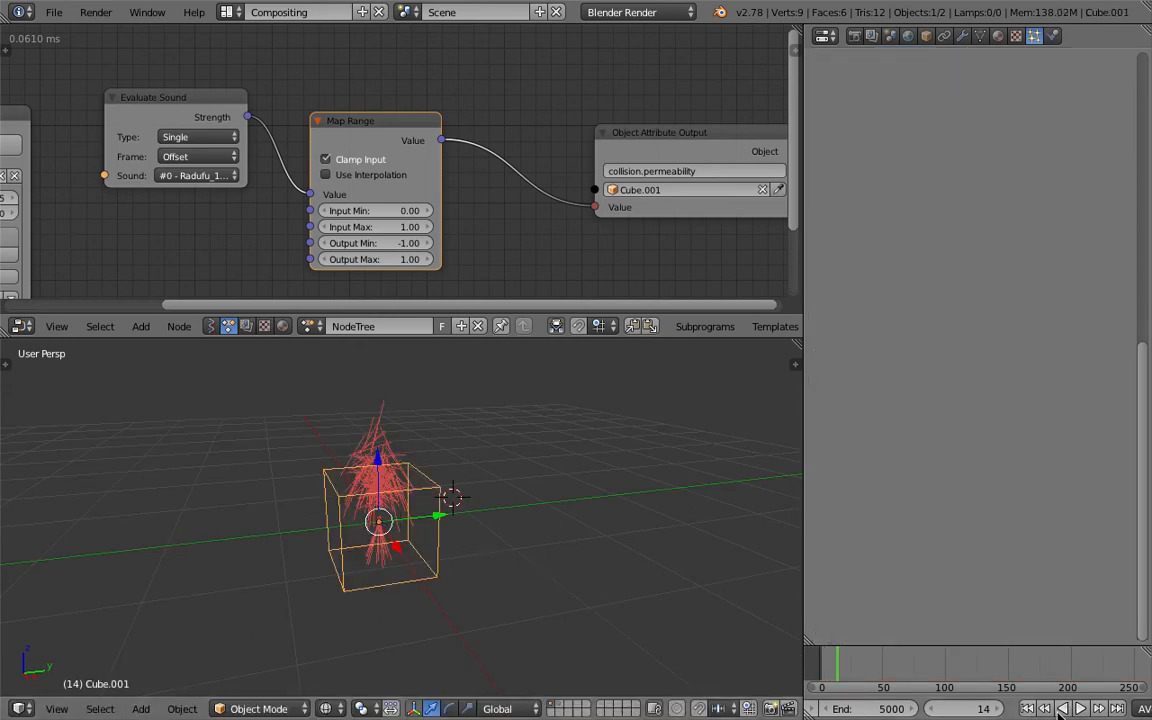
# - Play the animation from the first frame, stop at frame 45, and save the file
pyautogui.click(1027, 709)
pyautogui.click(1080, 709)
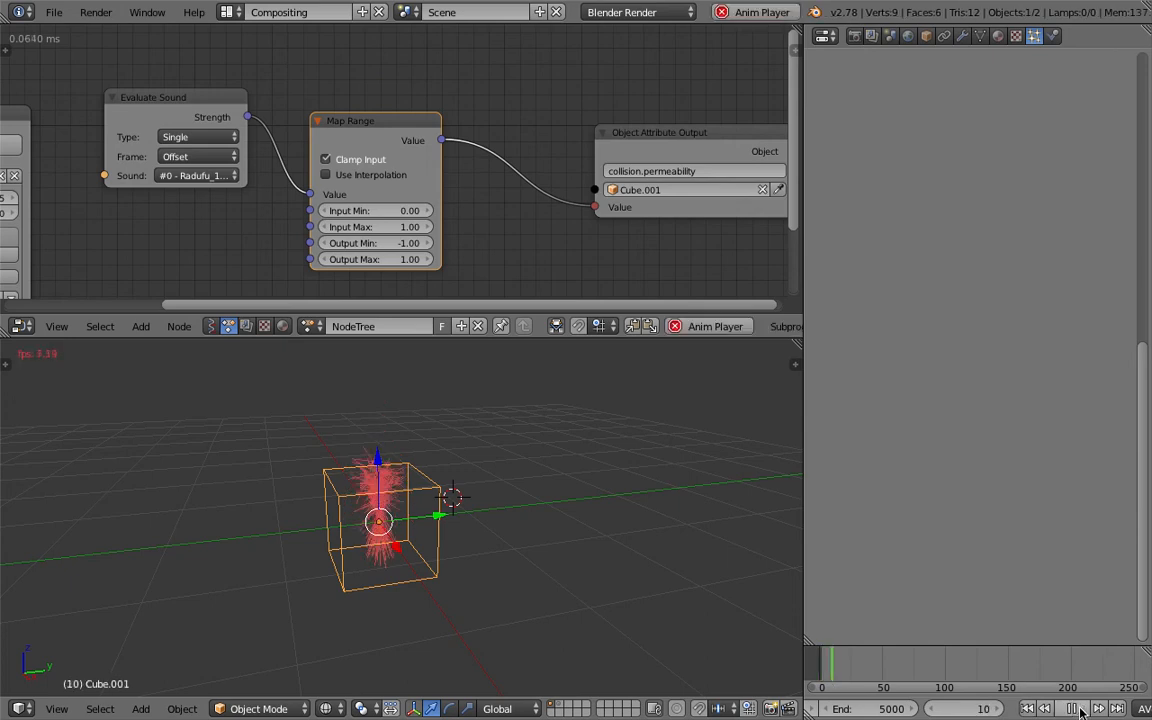
pyautogui.click(1078, 709)
pyautogui.hotkey('ctrl', 's')
pyautogui.click(522, 493)
# - Preview the red line particles in the 3D View Full layout, stop playback, and switch back to Compositing
pyautogui.click(229, 12)
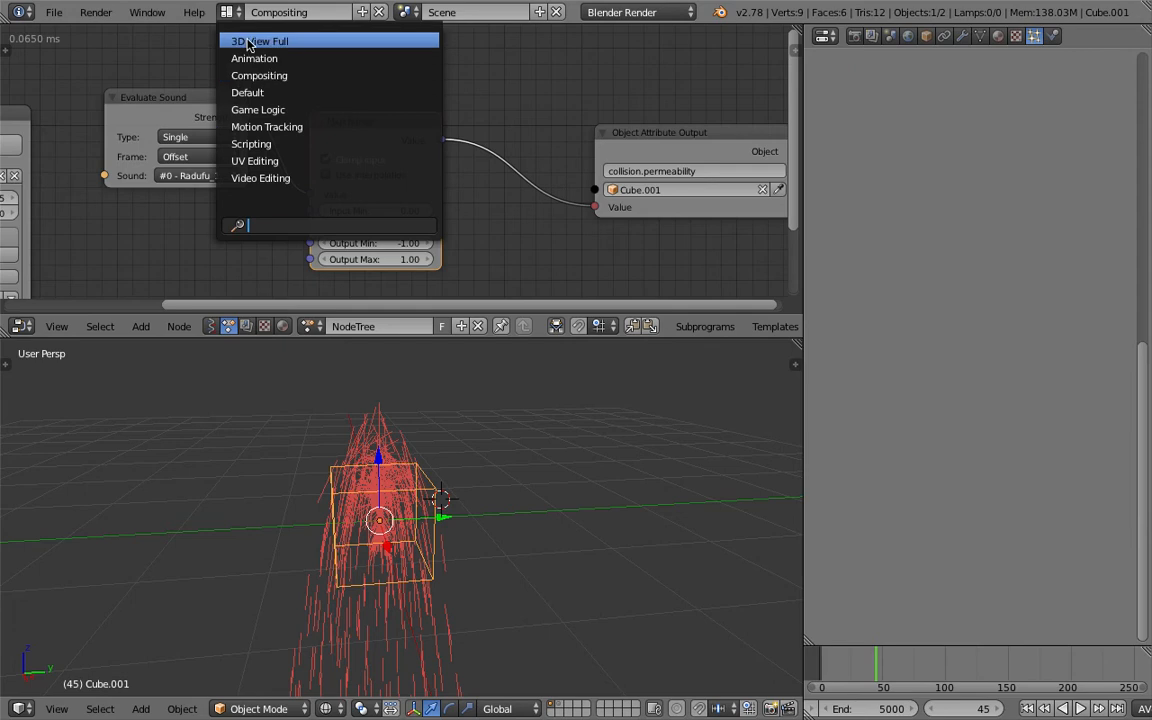
pyautogui.click(265, 39)
pyautogui.scroll(-4, 700, 355)
pyautogui.hotkey('alt', 'a')
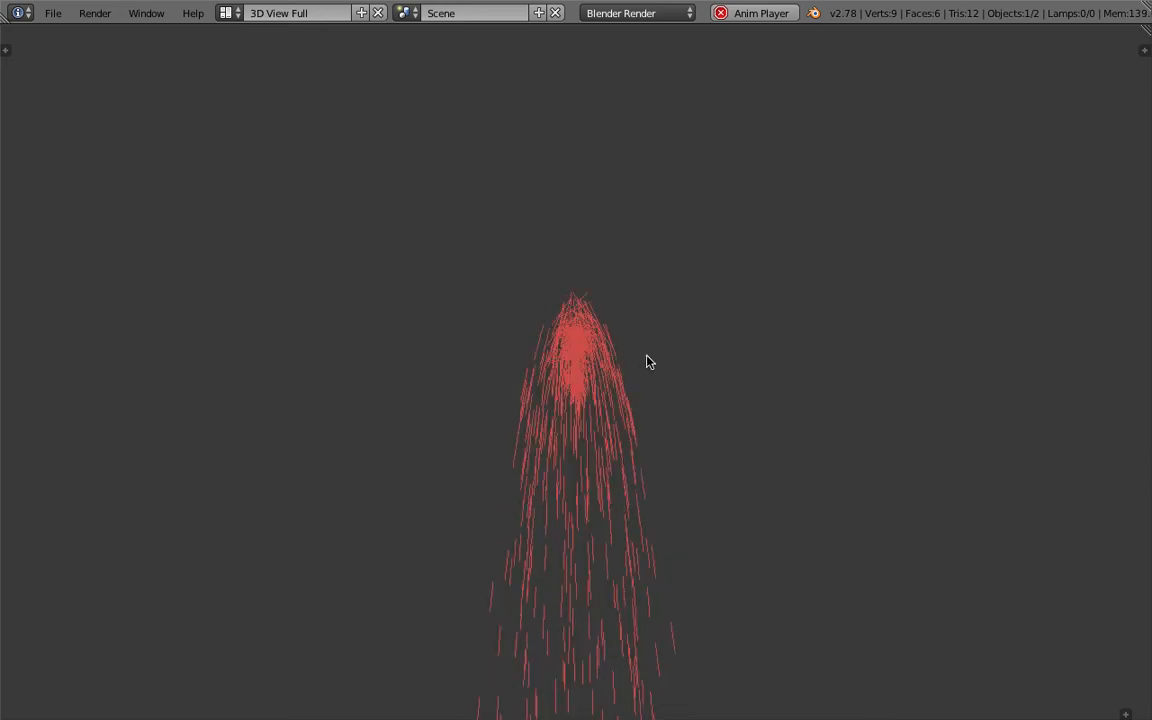
pyautogui.hotkey('alt', 'a')
pyautogui.click(228, 13)
pyautogui.click(252, 68)
# - Save the file and scale the collision cube down around the emitter
pyautogui.hotkey('ctrl', 's')
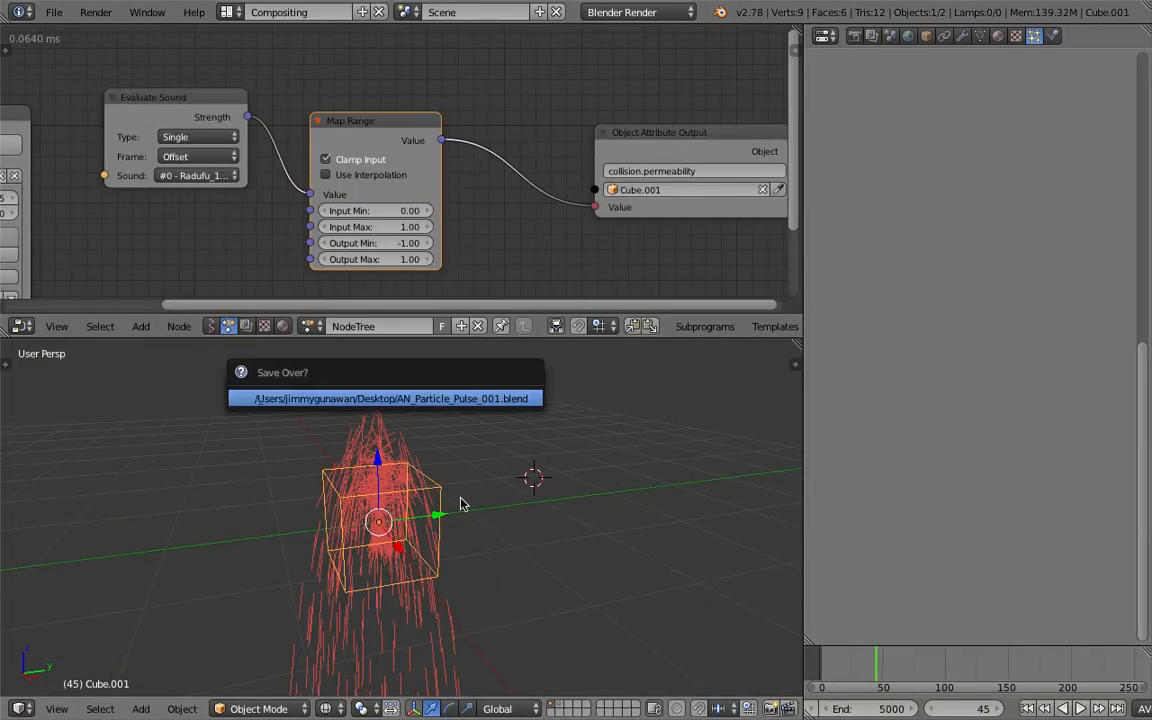
pyautogui.press('s')
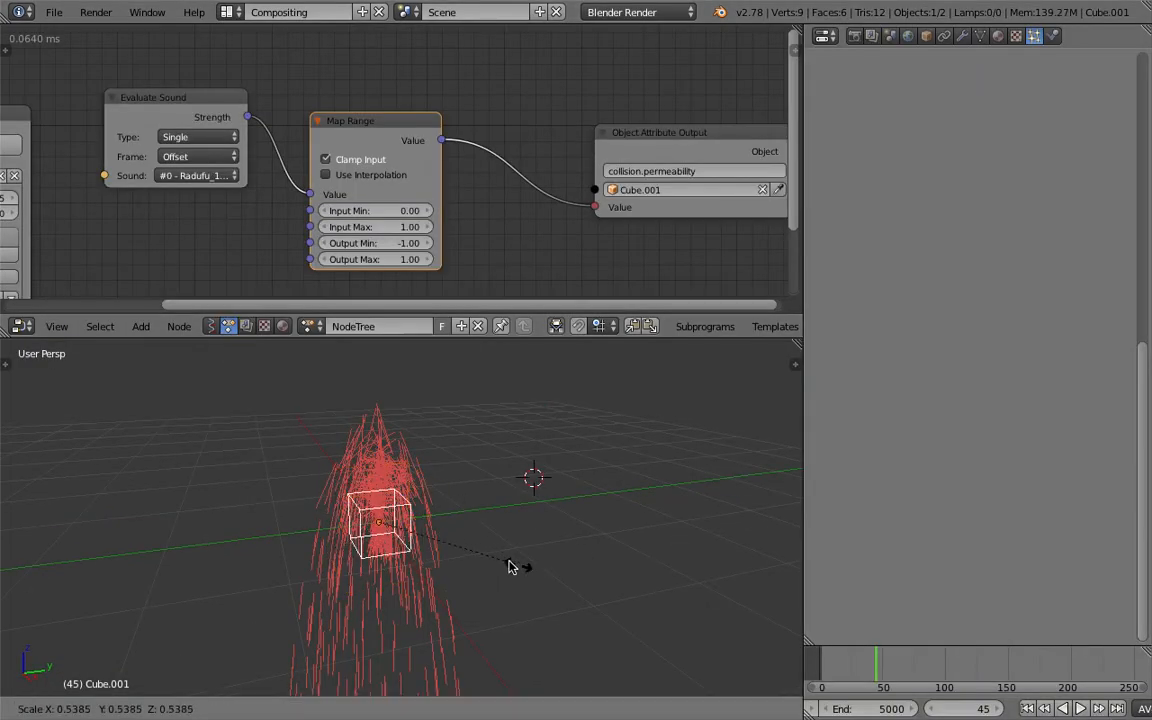
pyautogui.click(432, 538)
# - Select the particle emitter, save the file, and set its Emitter Object Z velocity to 5
pyautogui.rightClick(400, 469)
pyautogui.hotkey('ctrl', 's')
pyautogui.click(410, 471)
pyautogui.scroll(10, 1105, 293)
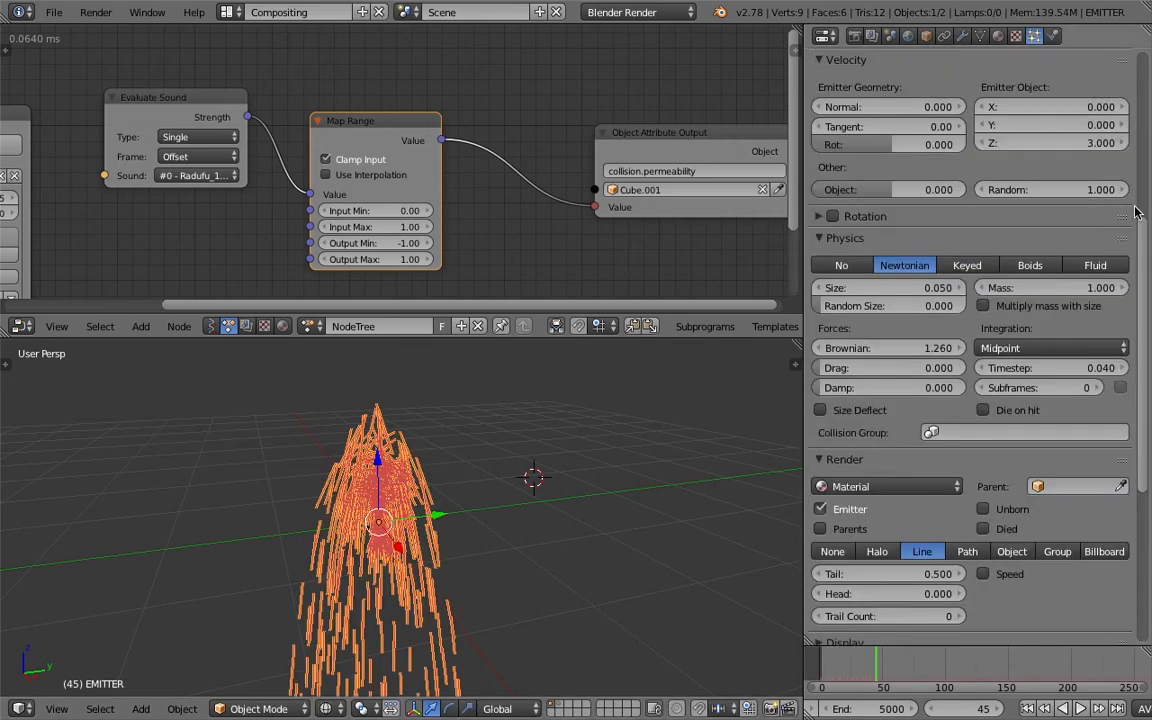
pyautogui.click(1079, 344)
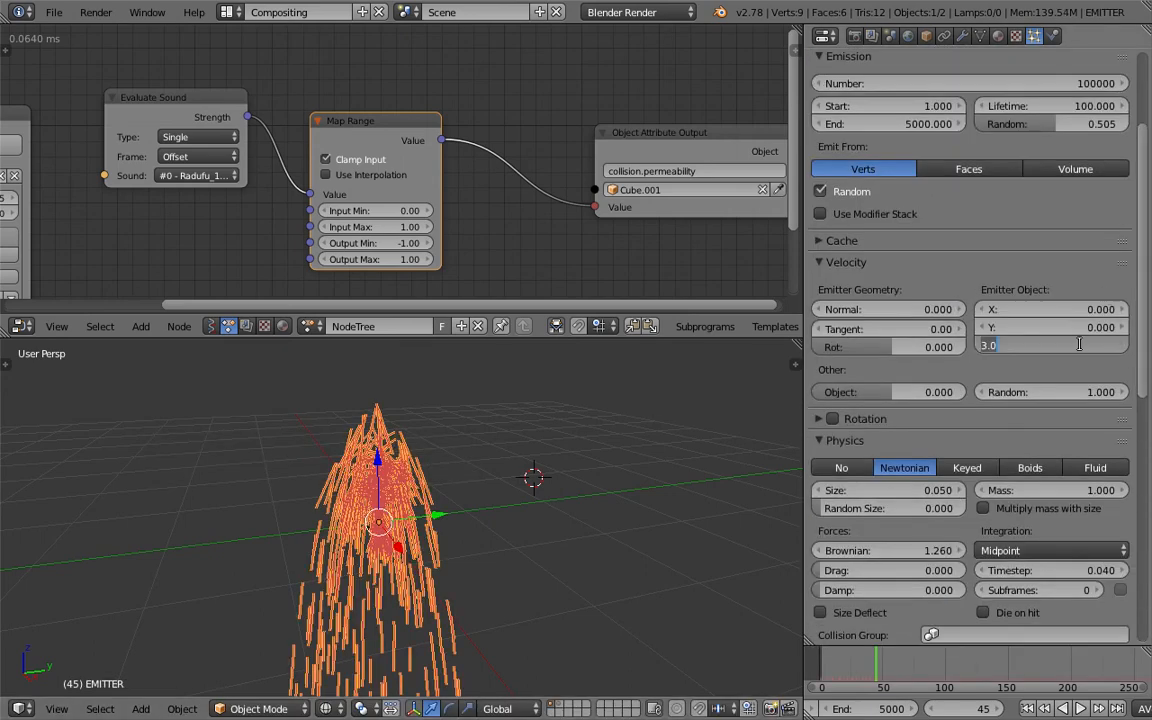
pyautogui.write('5')
pyautogui.press('Return')
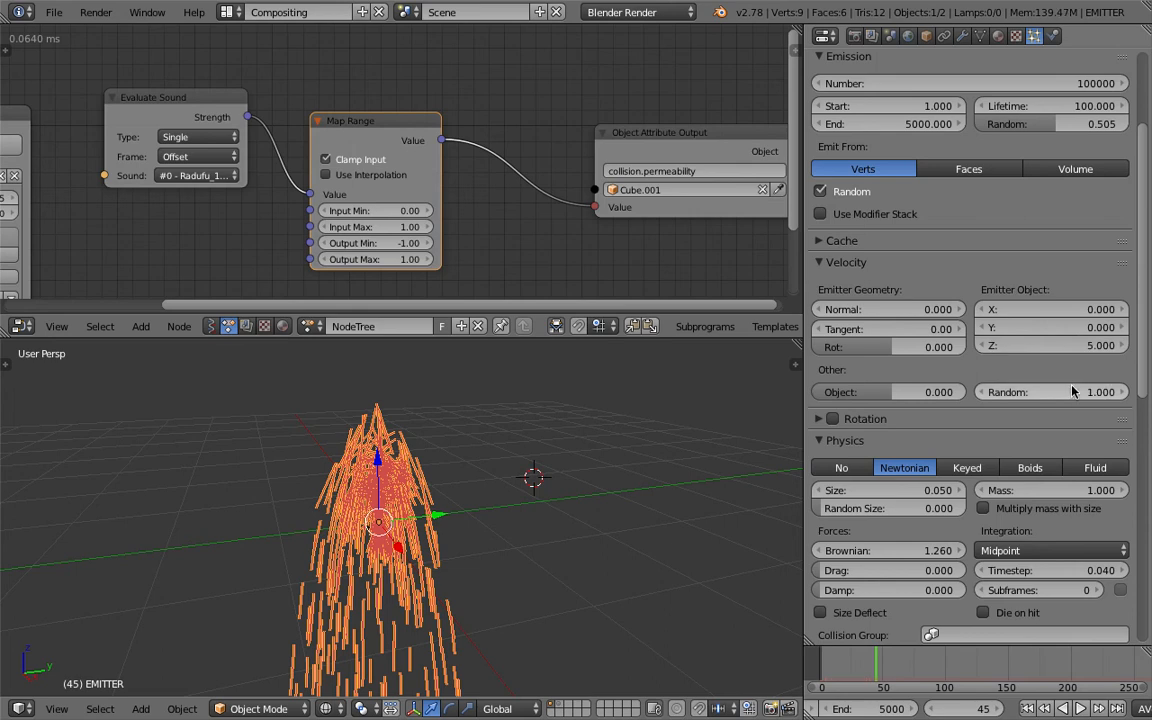
pyautogui.click(1072, 391)
pyautogui.press('Return')
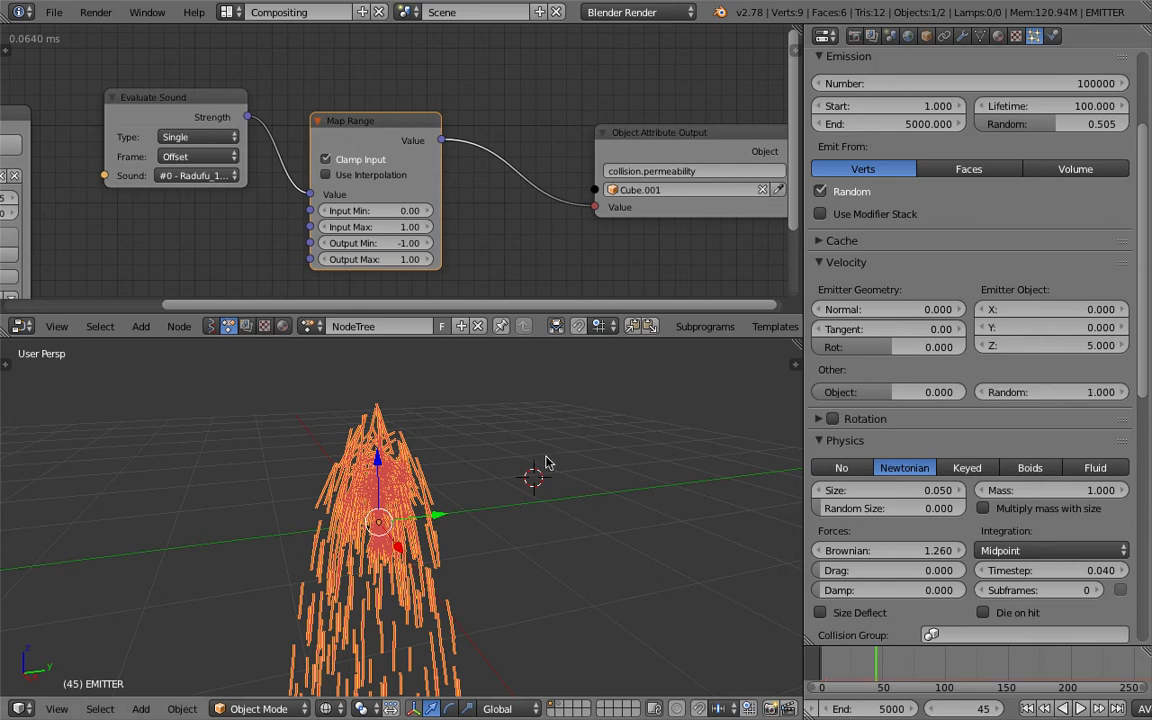
# - Switch to the 3D View Full layout, split off a narrow strip above the view, and make it a Timeline
pyautogui.moveTo(546, 462); pyautogui.dragTo(565, 465, button='middle')
pyautogui.moveTo(578, 513); pyautogui.dragTo(545, 500, button='middle')
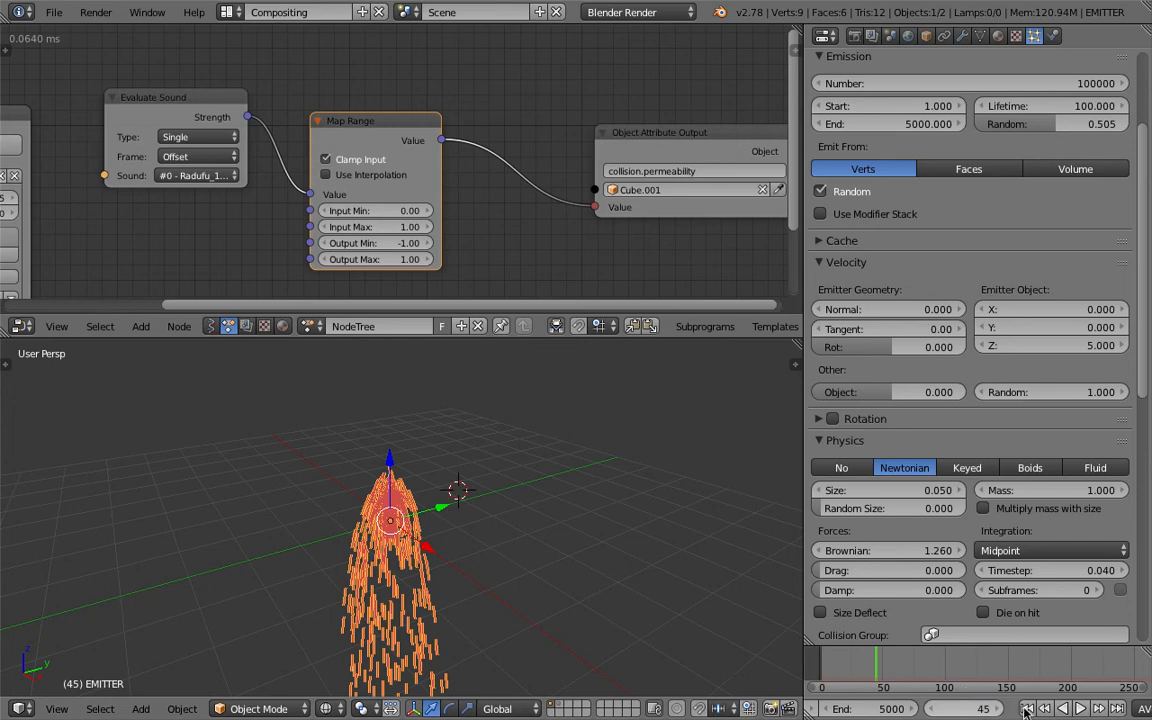
pyautogui.click(229, 14)
pyautogui.click(245, 44)
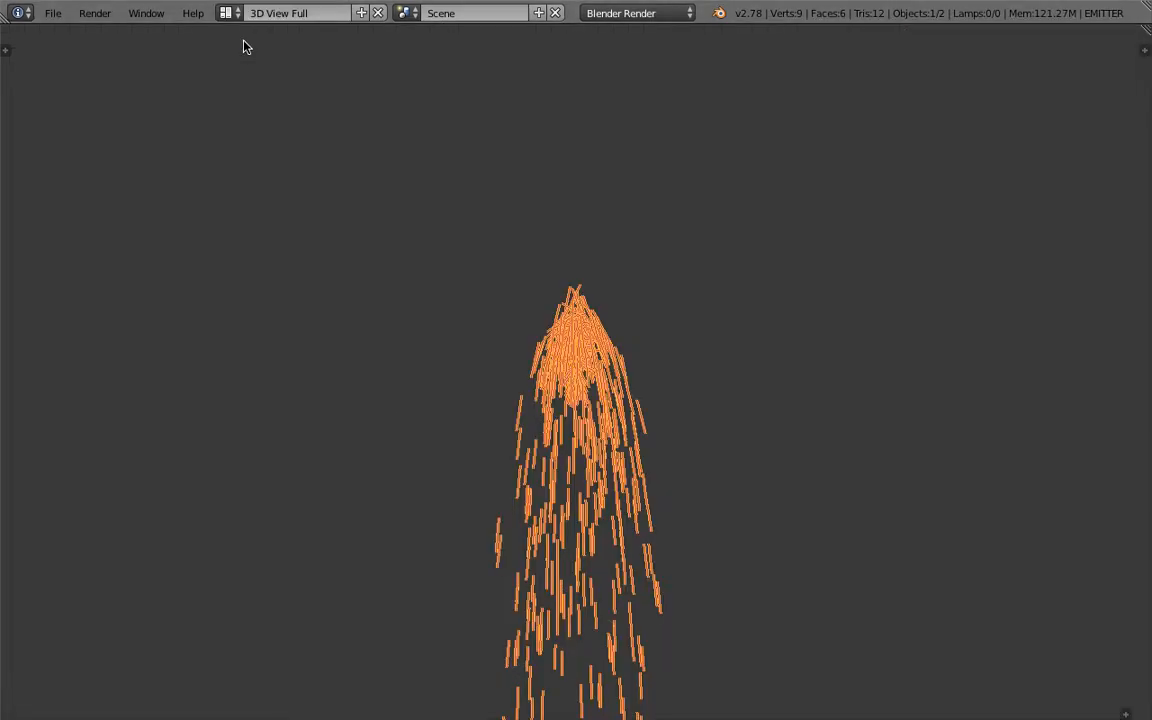
pyautogui.moveTo(1144, 27); pyautogui.dragTo(1131, 98)
pyautogui.click(20, 96)
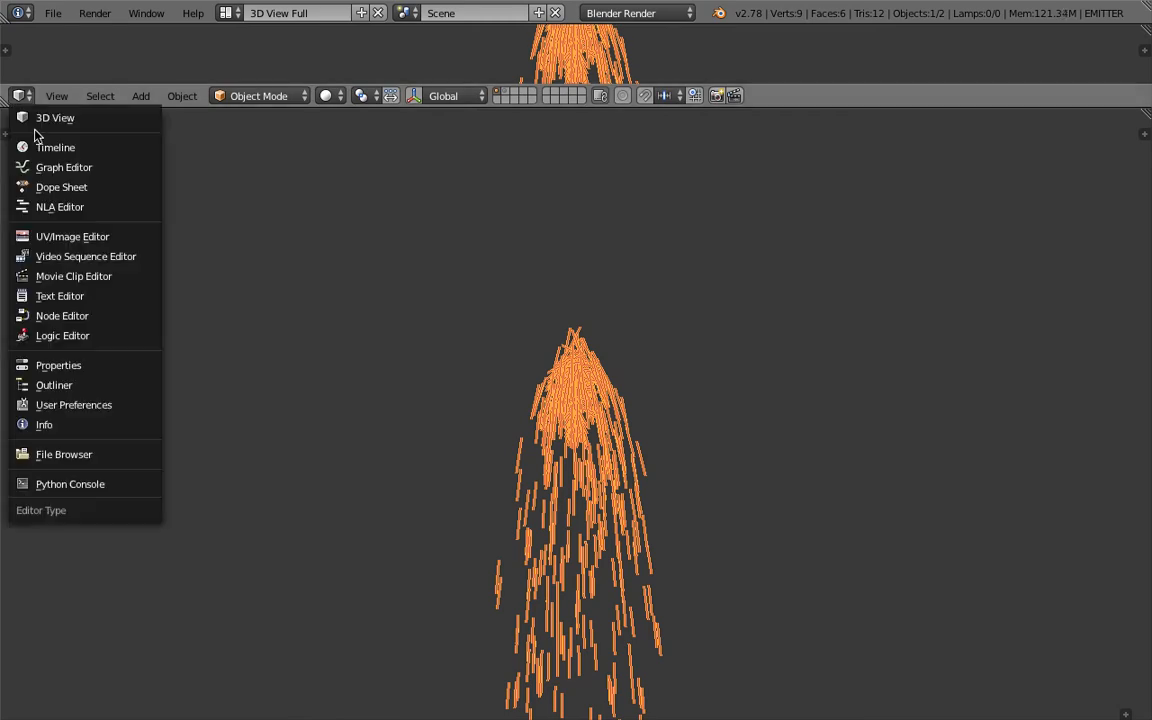
pyautogui.click(79, 149)
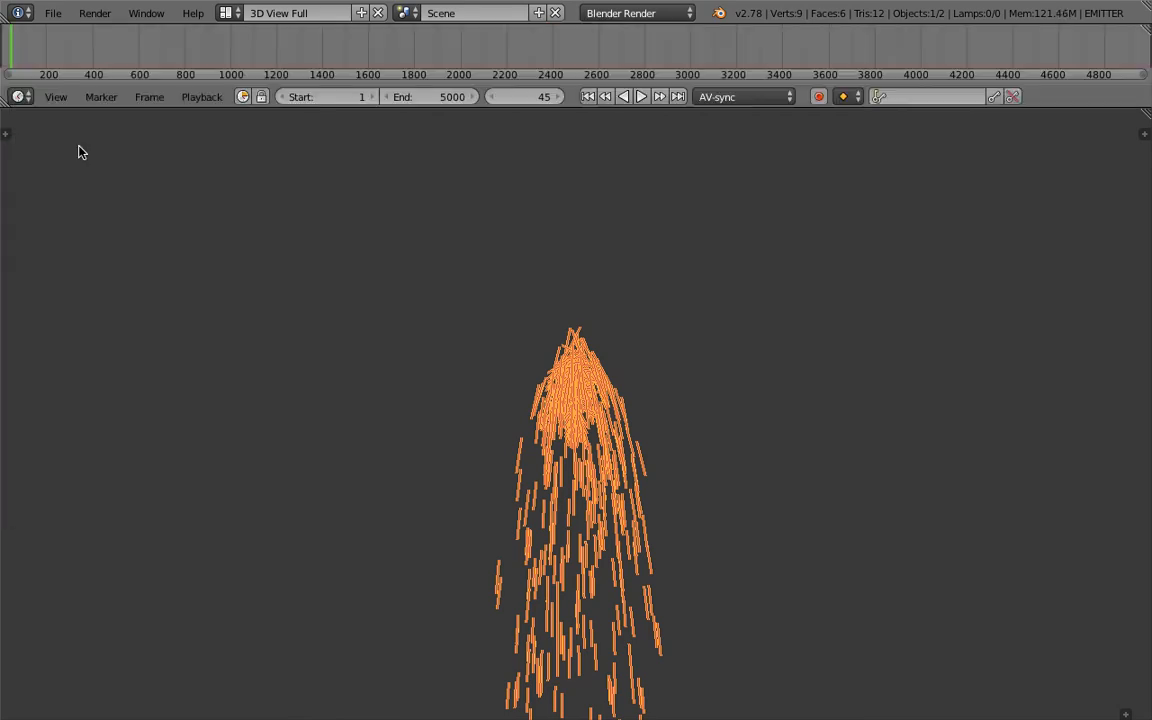
# - Play the line particles from the first frame, jump ahead in the timeline to sample them, stop playback, and return to the Compositing layout
pyautogui.click(588, 96)
pyautogui.click(641, 97)
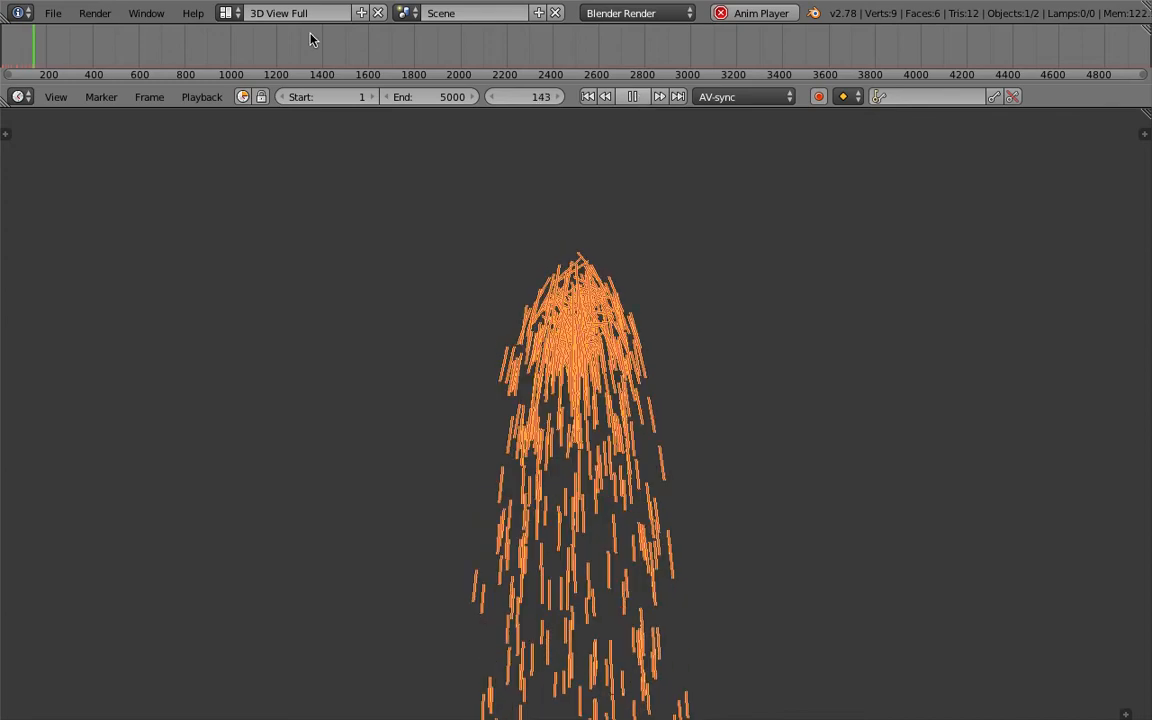
pyautogui.click(109, 50)
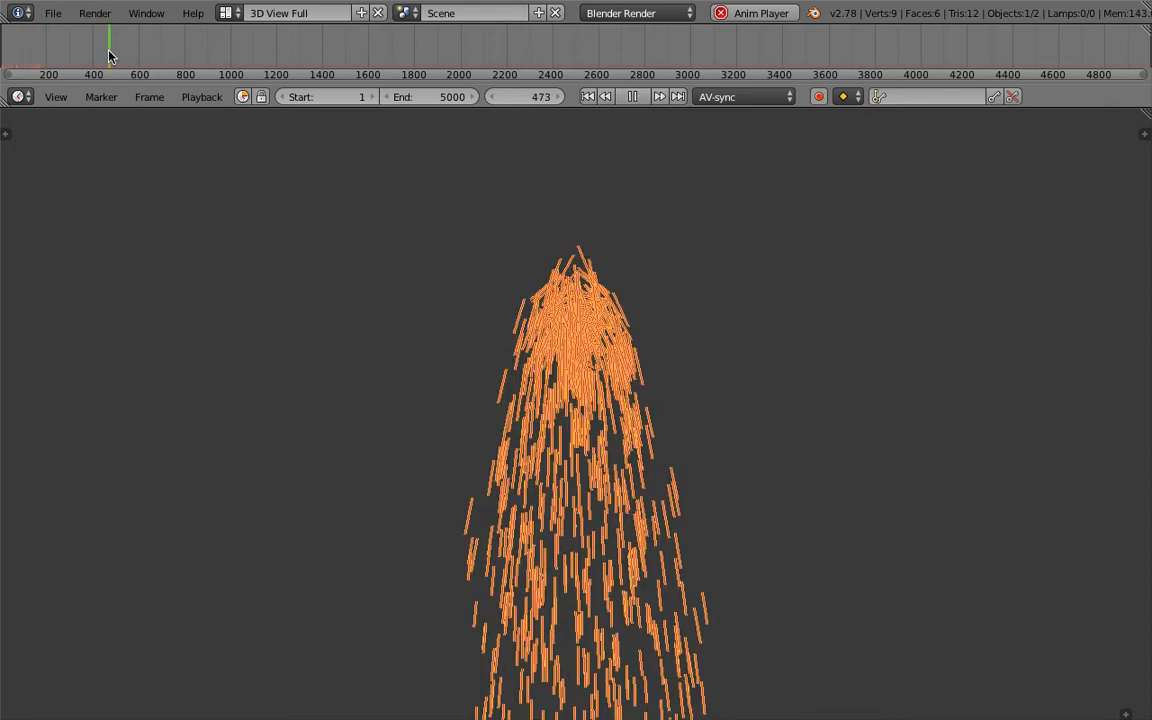
pyautogui.click(85, 50)
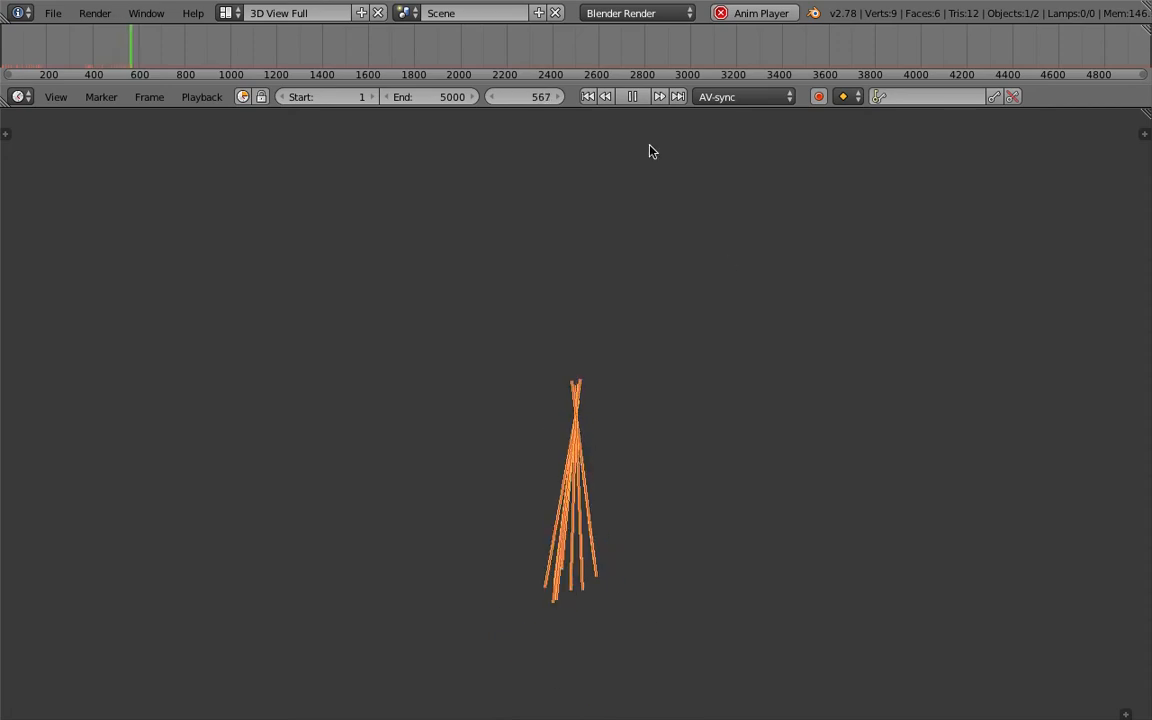
pyautogui.click(631, 97)
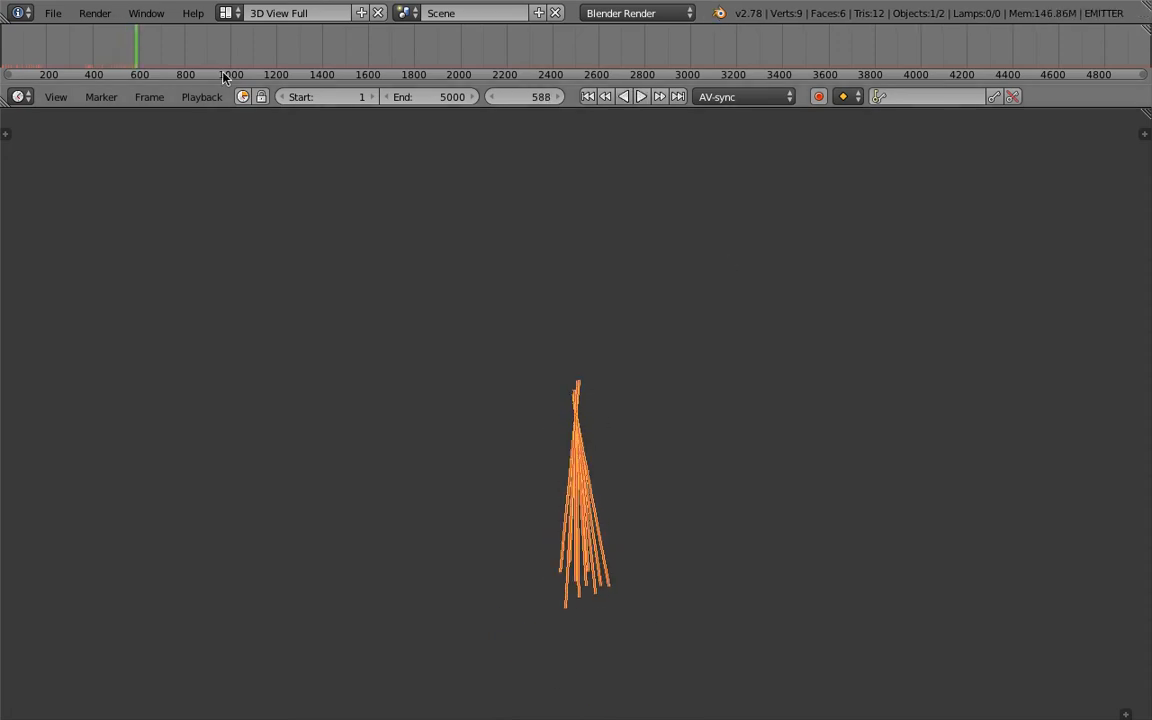
pyautogui.click(223, 14)
pyautogui.click(228, 73)
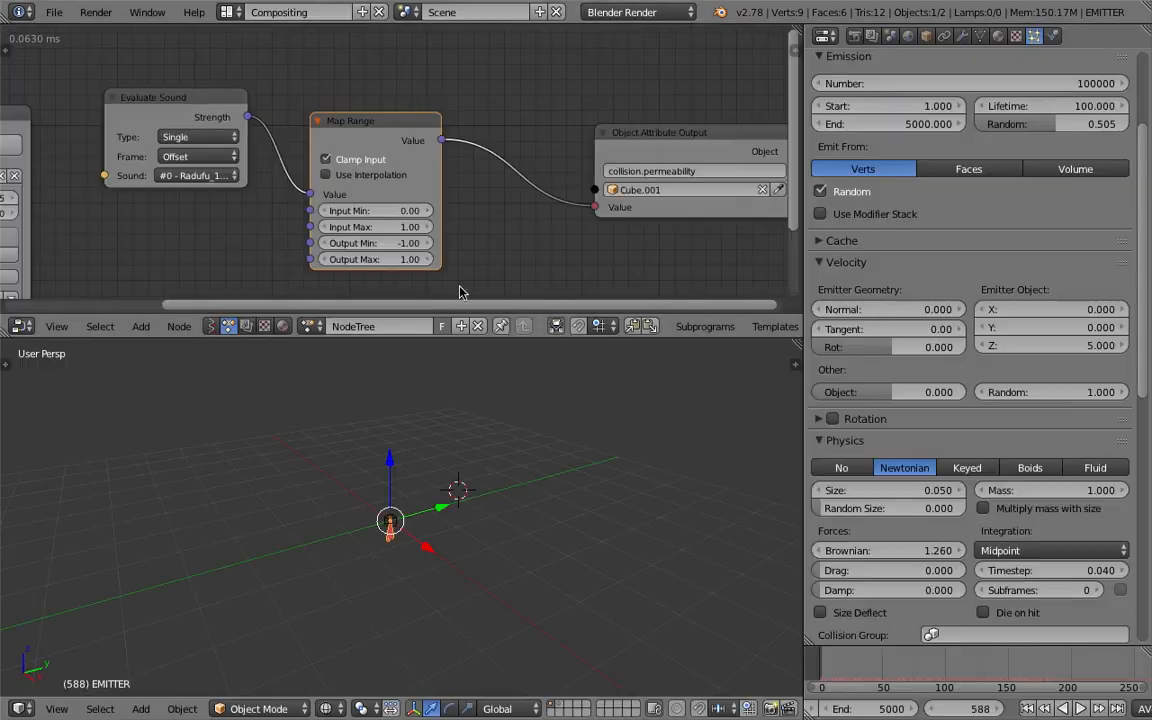
# - Scale the collision cube by about 0.38 around the emitter and briefly play the animation from the first frame
pyautogui.moveTo(546, 420); pyautogui.dragTo(470, 668, button='middle')
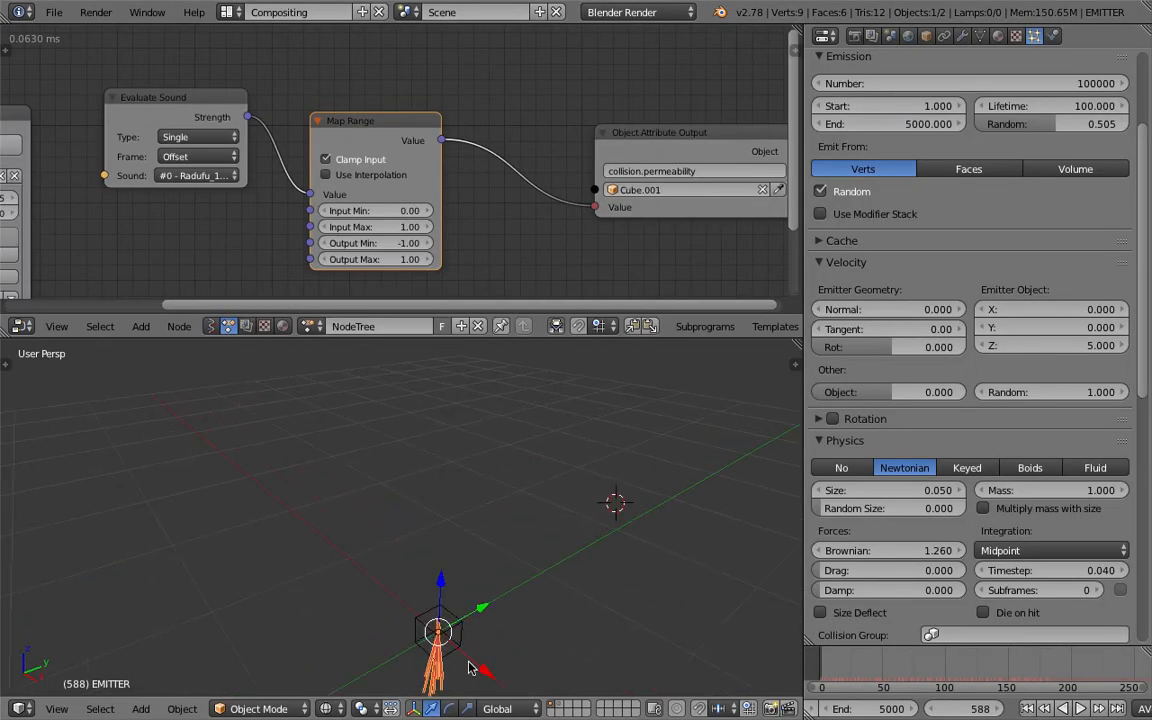
pyautogui.rightClick(463, 638)
pyautogui.press('s')
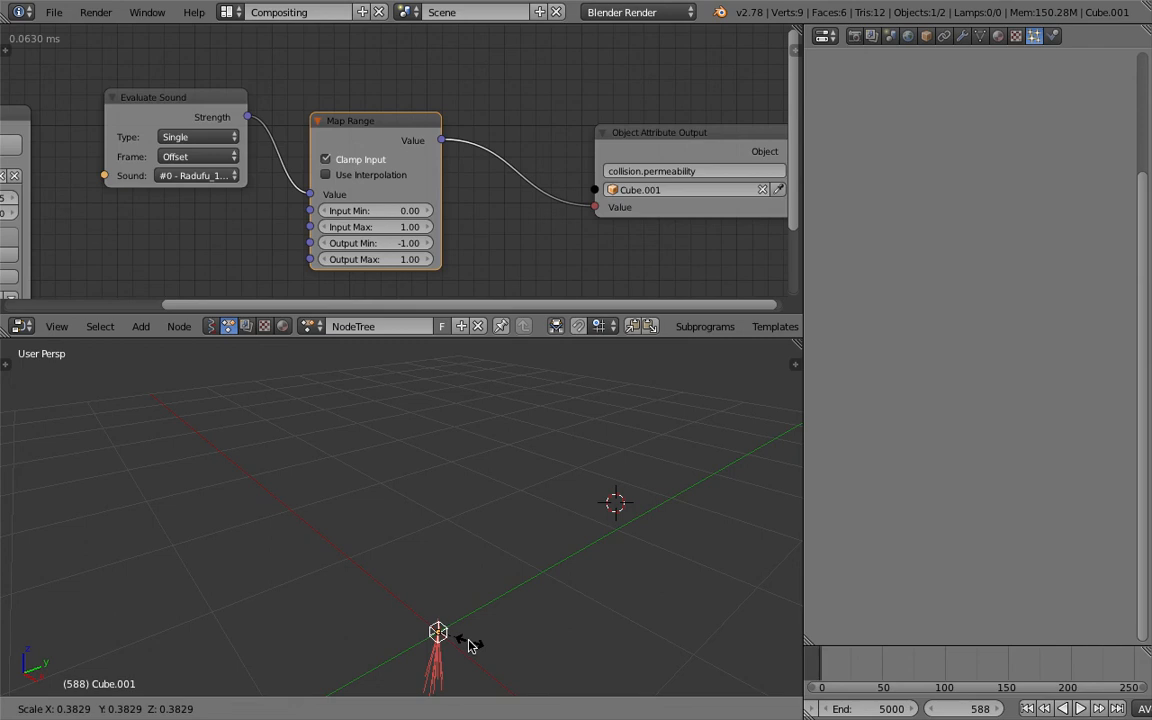
pyautogui.click(466, 645)
pyautogui.click(1024, 711)
pyautogui.click(1080, 709)
pyautogui.click(1058, 710)
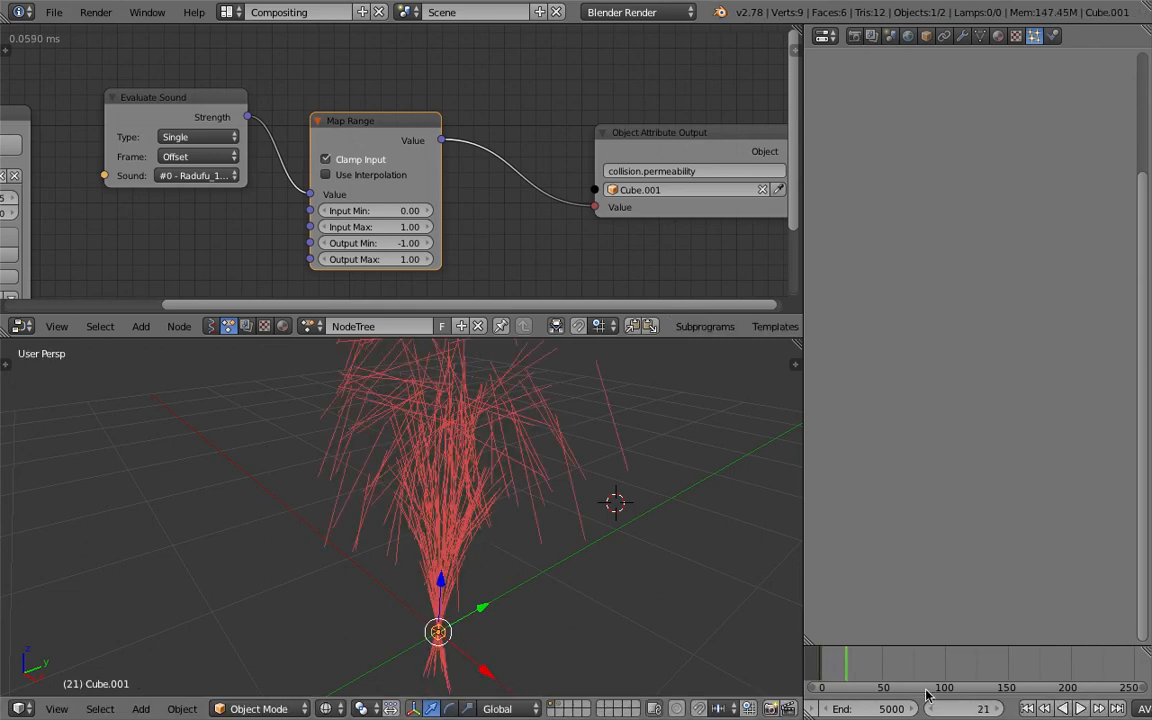
# - Scale the collision cube back up slightly around the emitter
pyautogui.moveTo(563, 612); pyautogui.dragTo(520, 529, button='middle')
pyautogui.press('s')
pyautogui.click(661, 653)
# - Select the emitter and set its particle render type to Halo
pyautogui.rightClick(424, 488)
pyautogui.moveTo(1149, 408); pyautogui.dragTo(1150, 563)
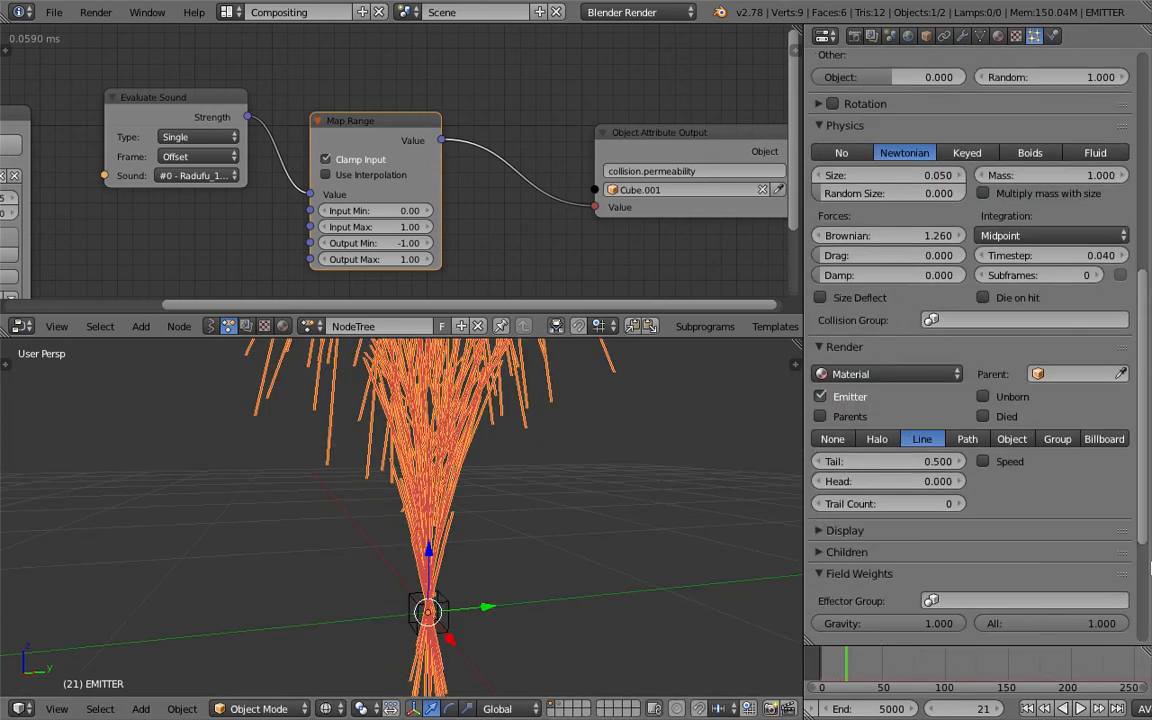
pyautogui.scroll(-5, 1150, 563)
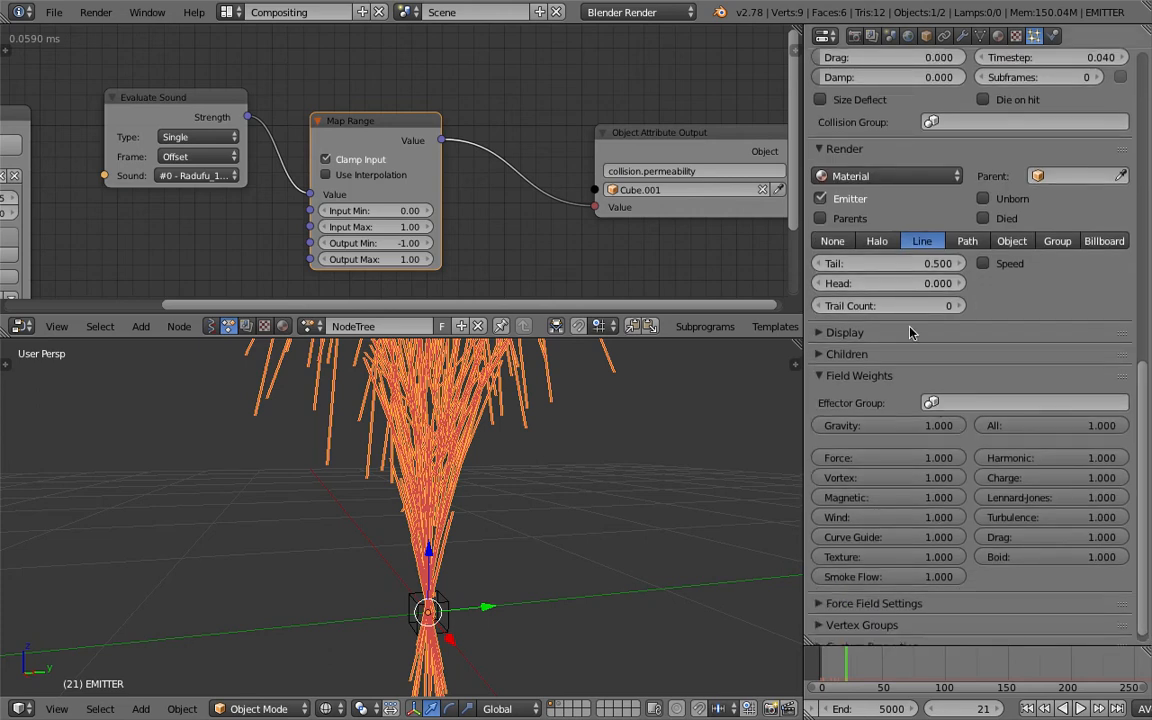
pyautogui.click(877, 241)
# - Add a torus mesh beside the emitter and scale it down to about 0.164
pyautogui.moveTo(470, 535); pyautogui.dragTo(563, 525, button='middle')
pyautogui.hotkey('shift', 'a')
pyautogui.moveTo(558, 441)
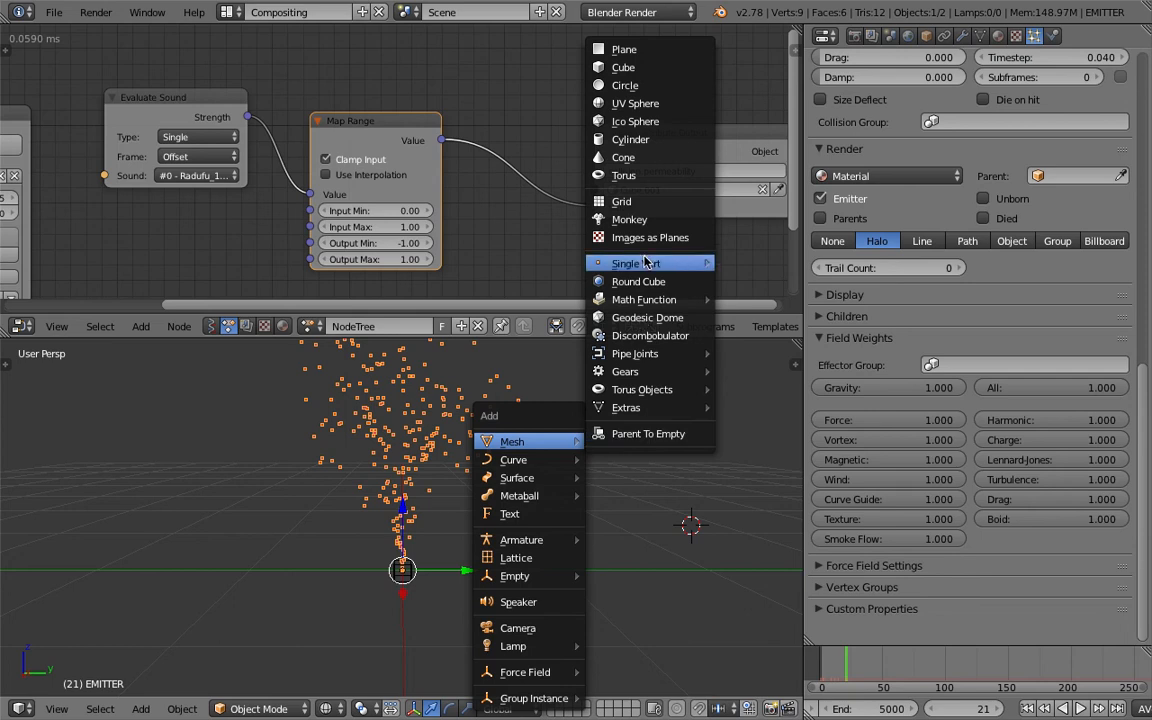
pyautogui.click(640, 177)
pyautogui.scroll(-3, 740, 617)
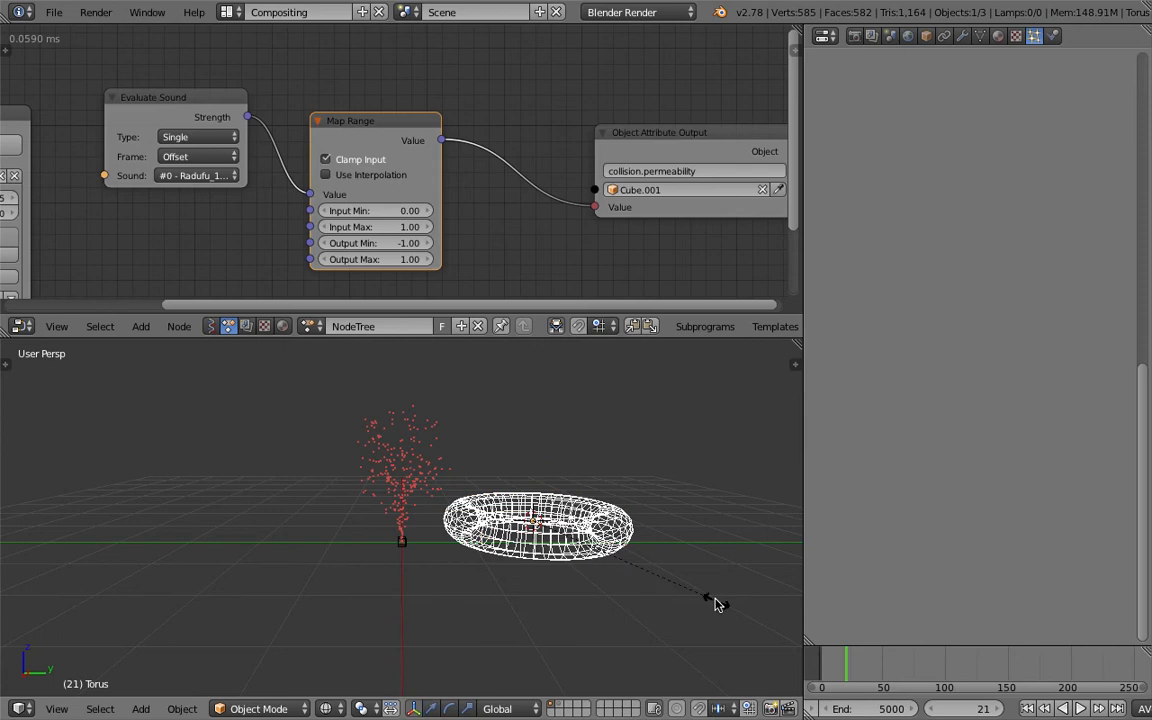
pyautogui.press('s')
pyautogui.click(565, 531)
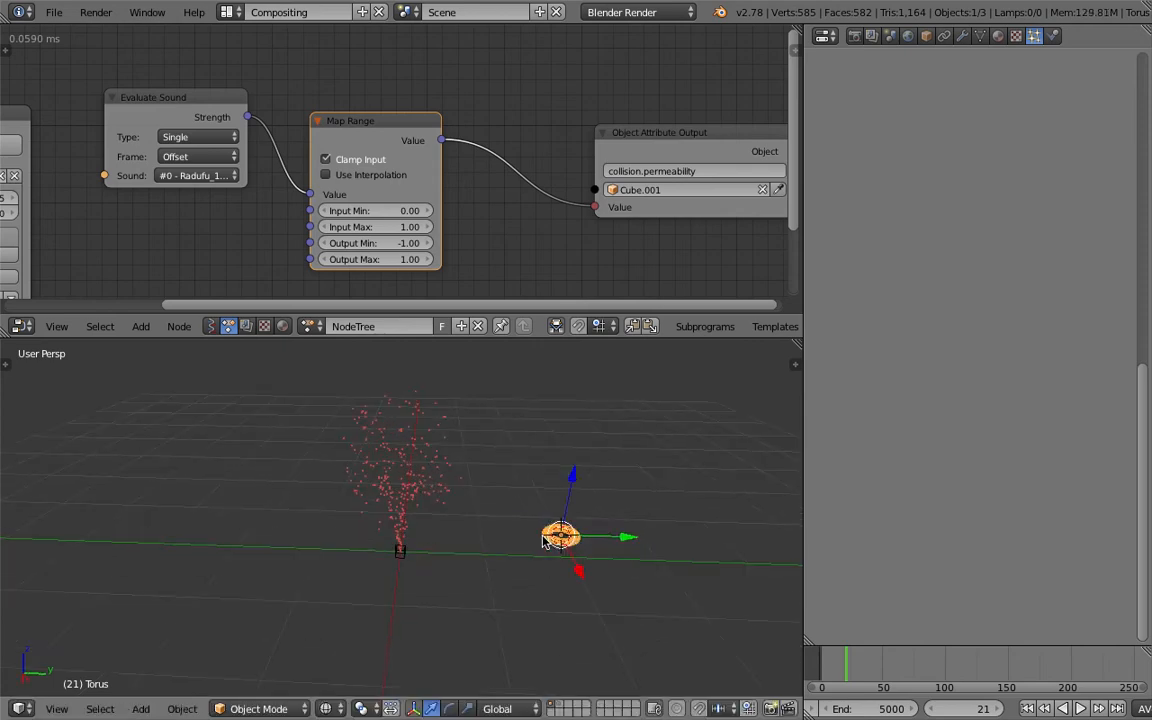
# - Render the emitter's particles as objects using Torus as the Dupli Object, with size 0.120 and random size 0.413
pyautogui.rightClick(419, 457)
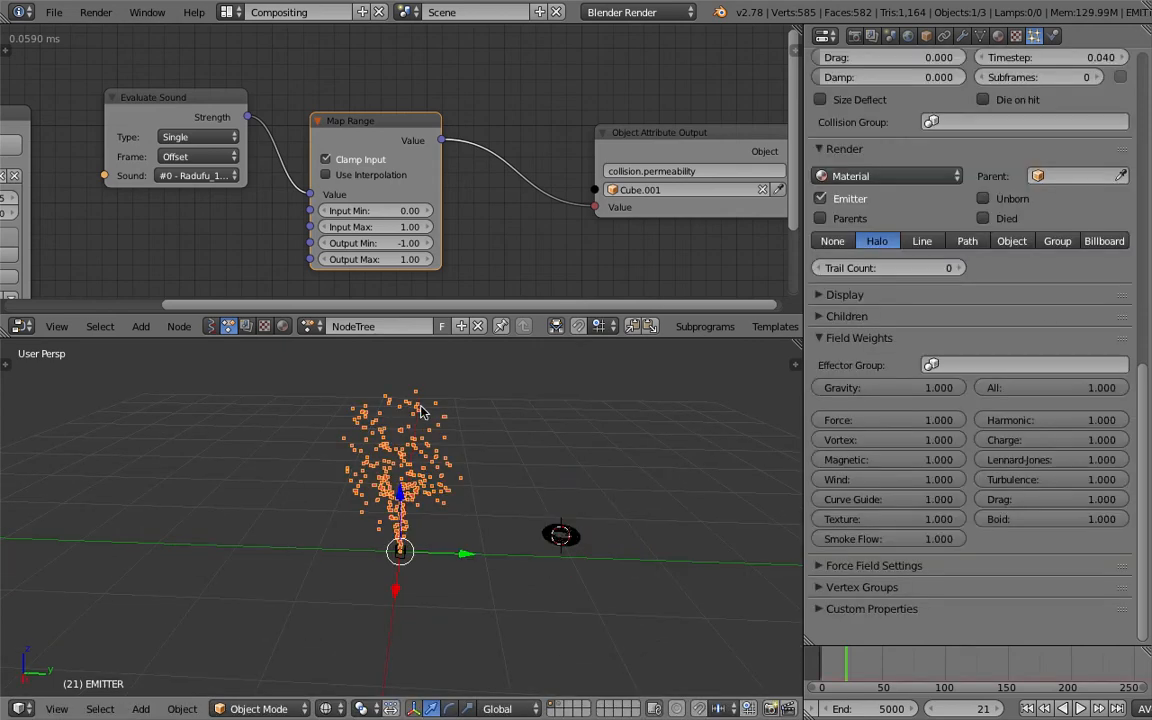
pyautogui.click(1016, 243)
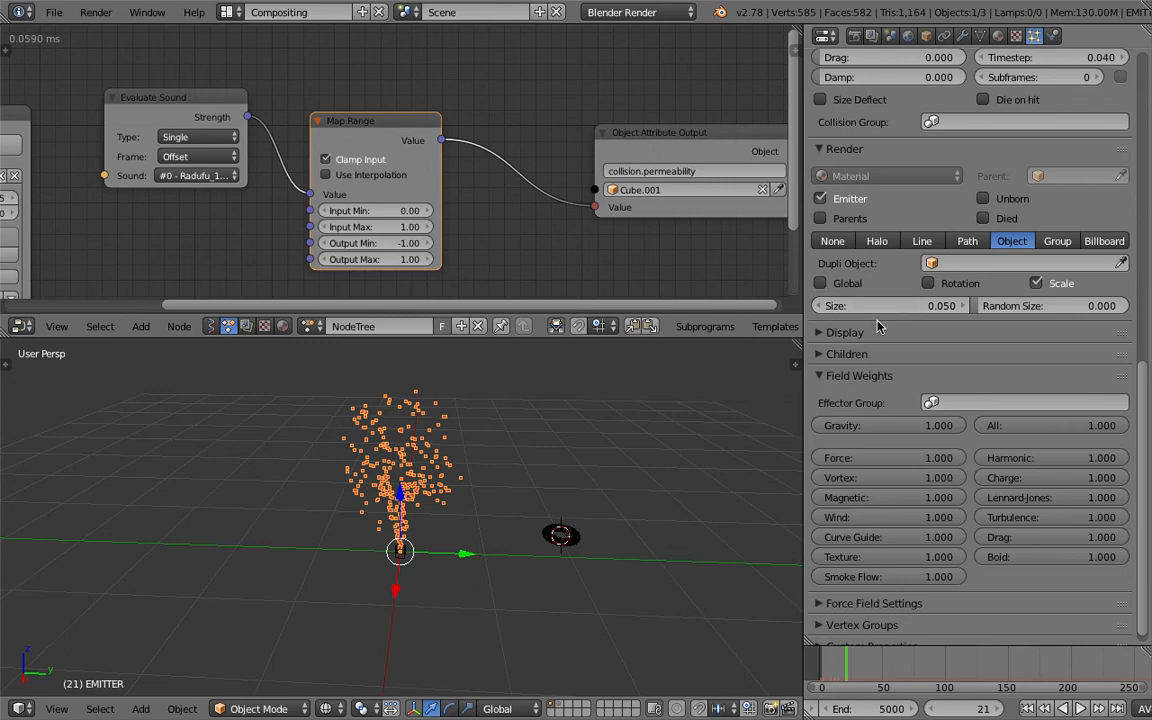
pyautogui.click(963, 268)
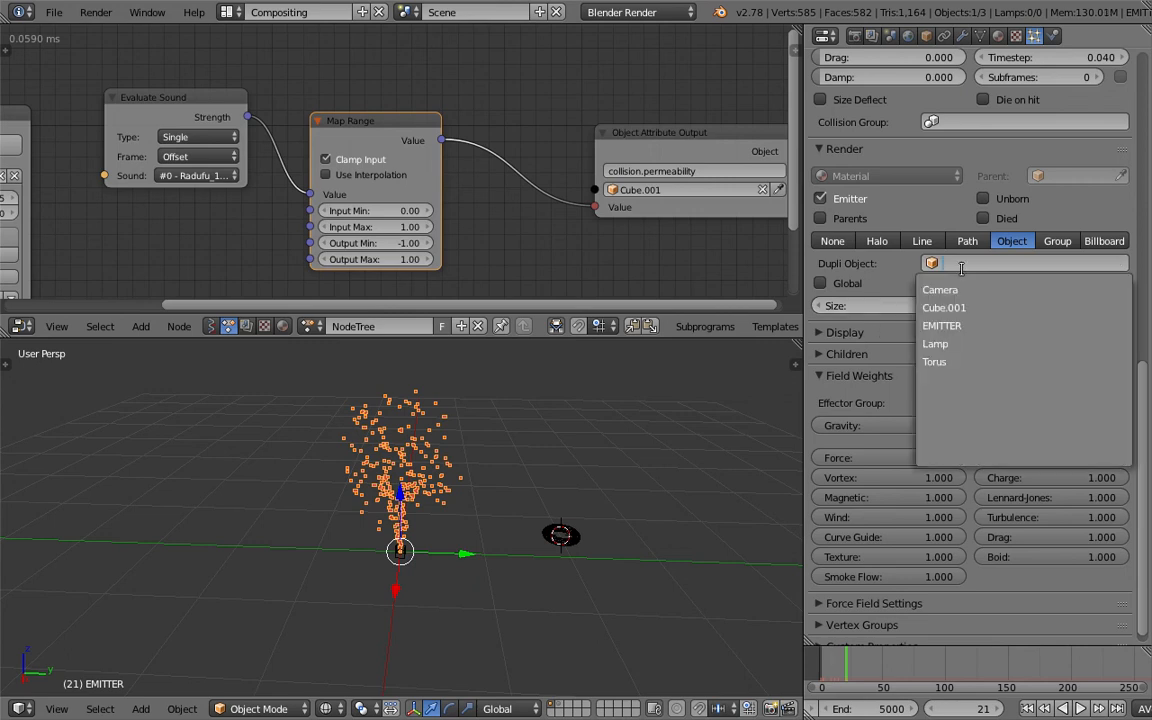
pyautogui.click(958, 364)
pyautogui.scroll(2, 548, 527)
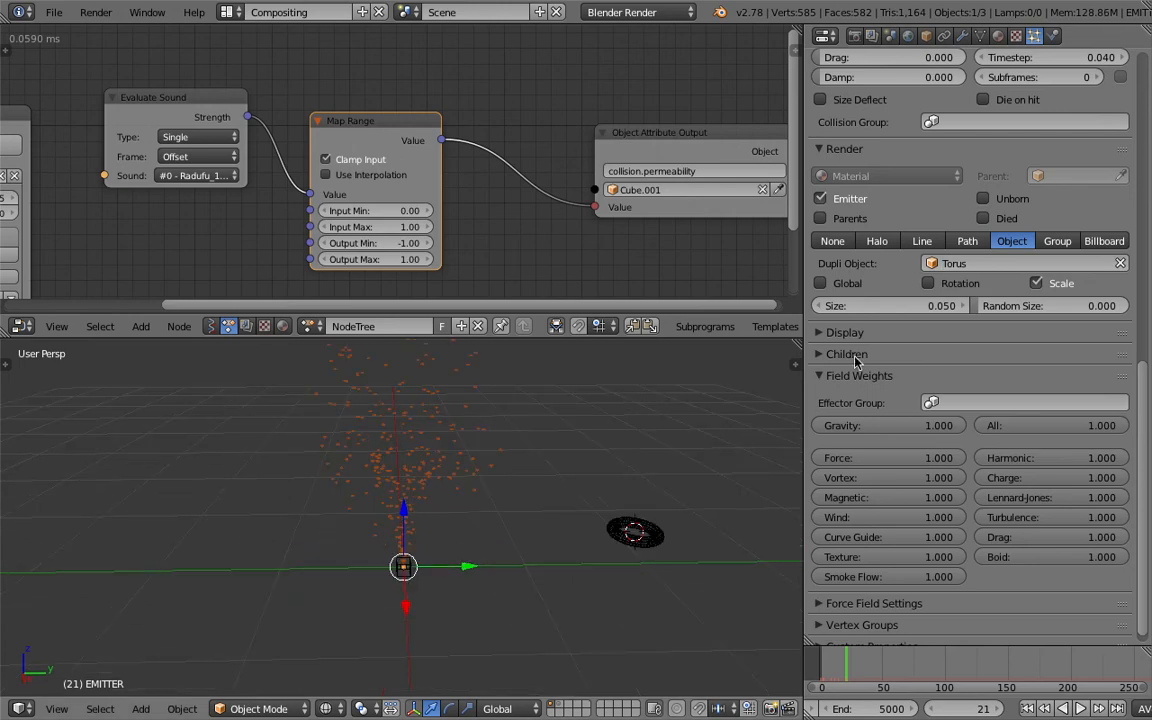
pyautogui.moveTo(897, 306)
pyautogui.mouseDown()
pyautogui.moveTo(920, 306)
pyautogui.moveTo(901, 306)
pyautogui.mouseUp()
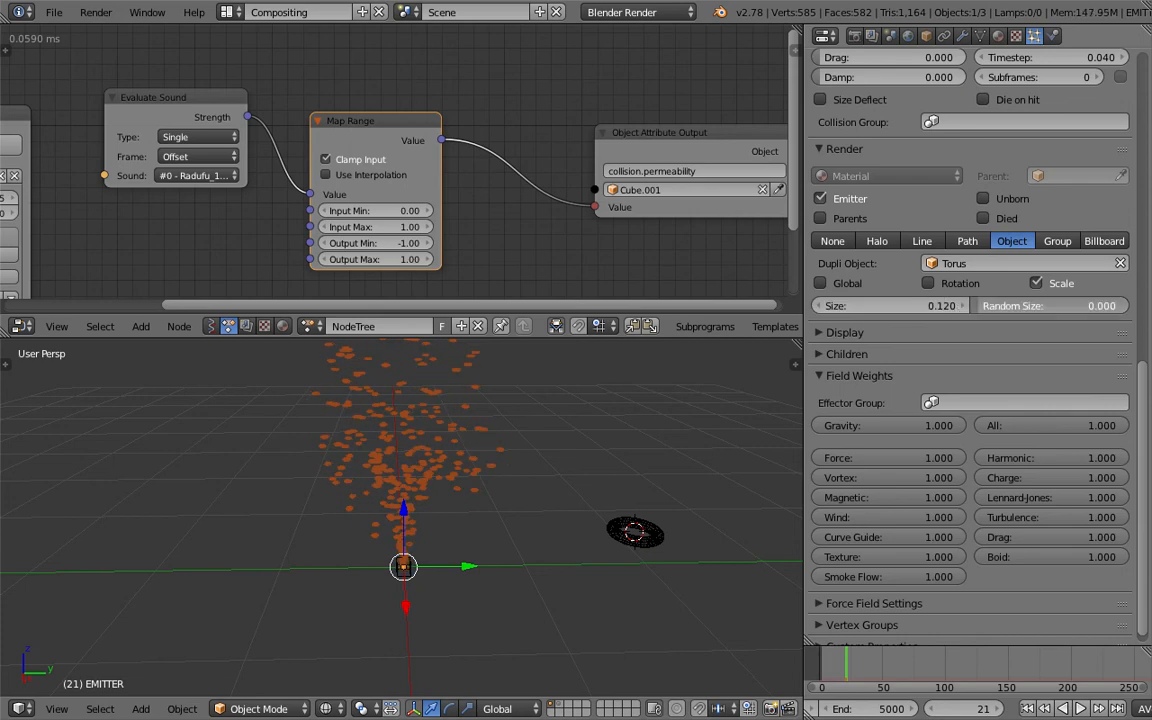
pyautogui.moveTo(991, 306); pyautogui.dragTo(1032, 306)
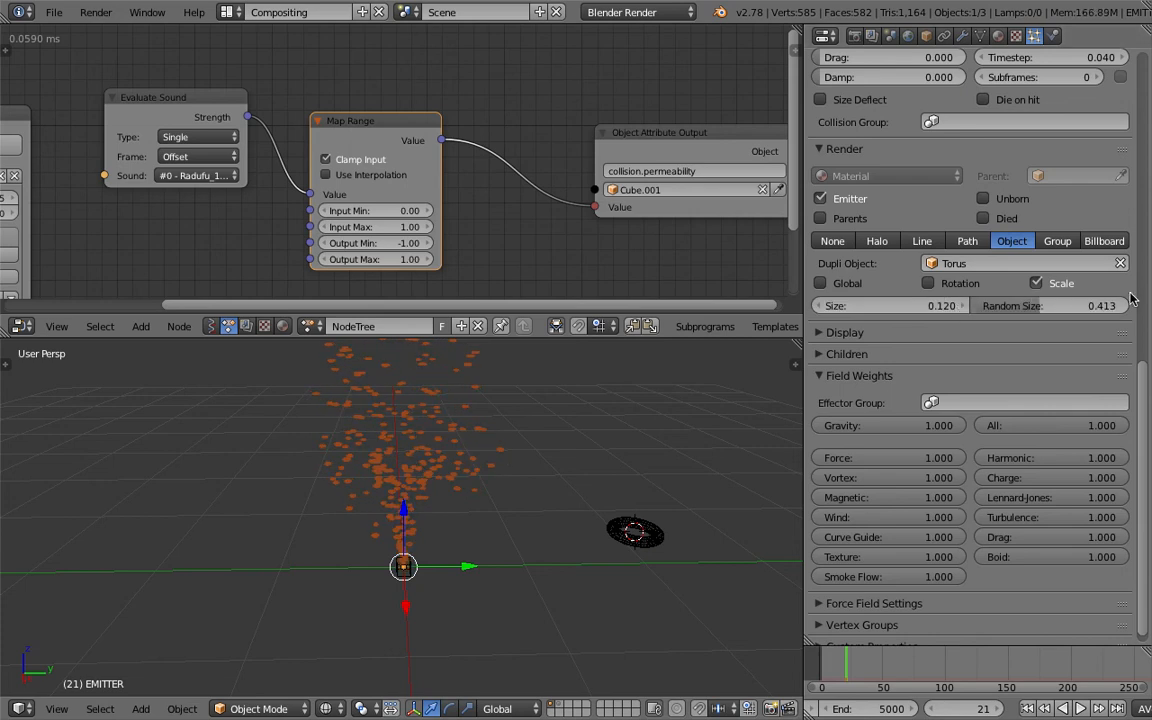
# - Enable dynamic particle rotation with the initial orientation's Random at 0.699 and the phase Random at 1.276
pyautogui.scroll(10, 1147, 288)
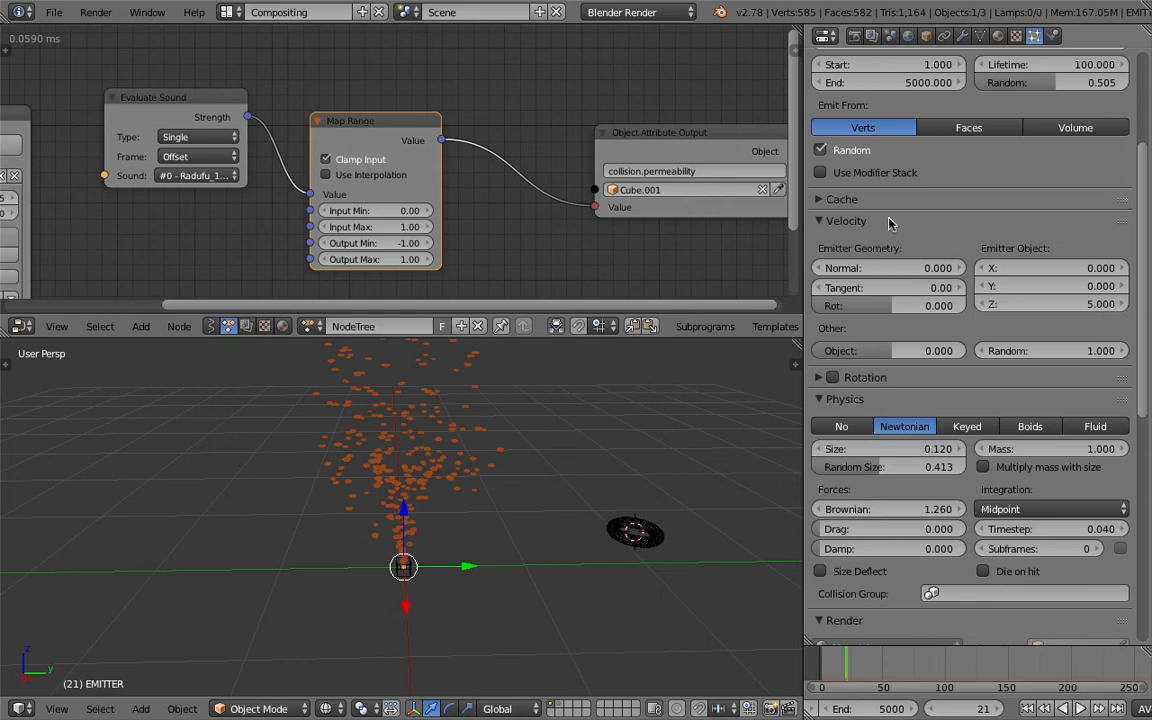
pyautogui.scroll(5, 1149, 180)
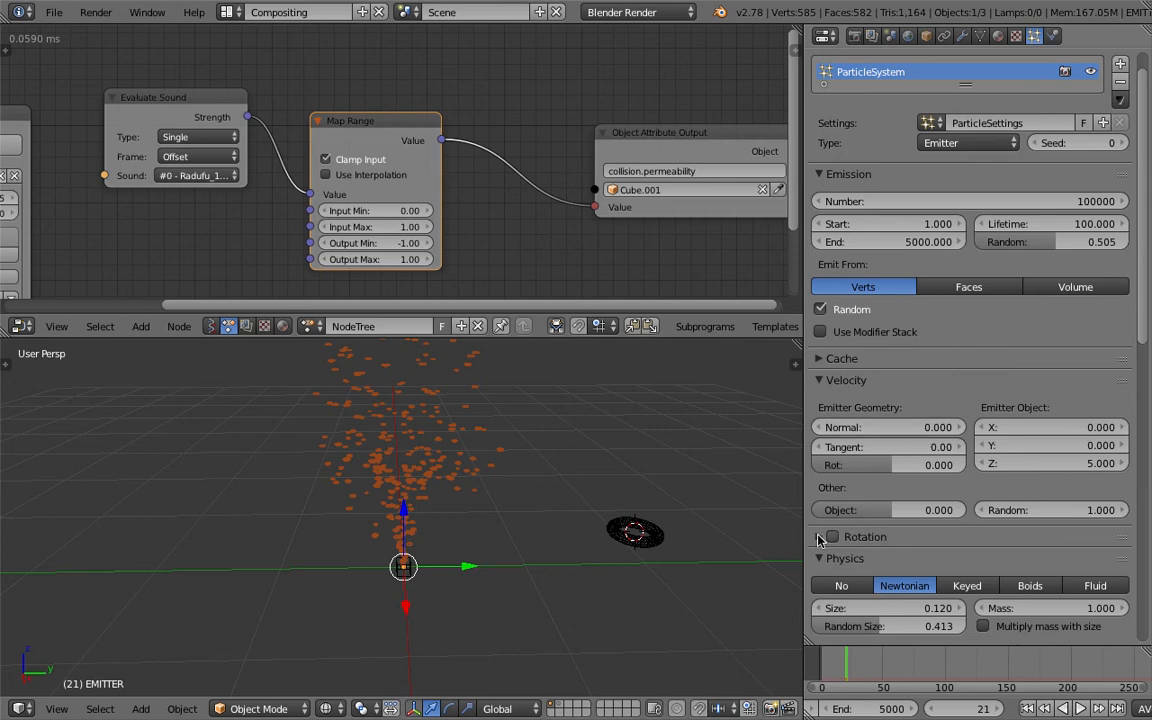
pyautogui.click(818, 537)
pyautogui.scroll(-3, 814, 489)
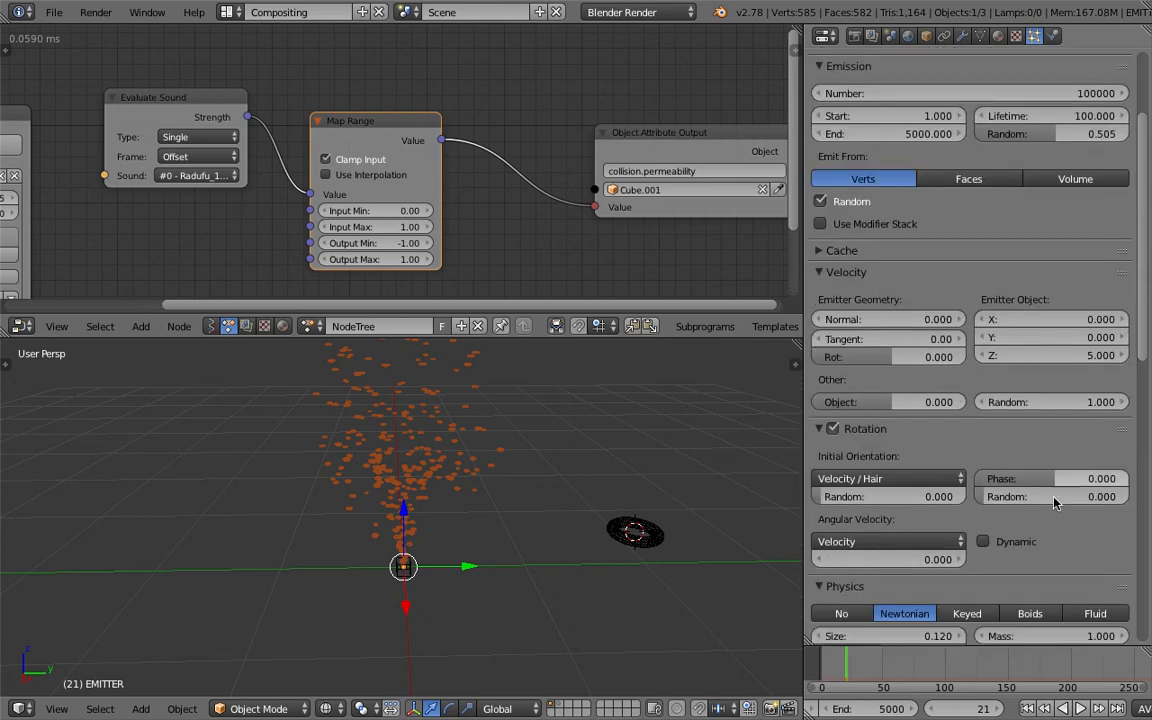
pyautogui.moveTo(1006, 496); pyautogui.dragTo(1038, 496)
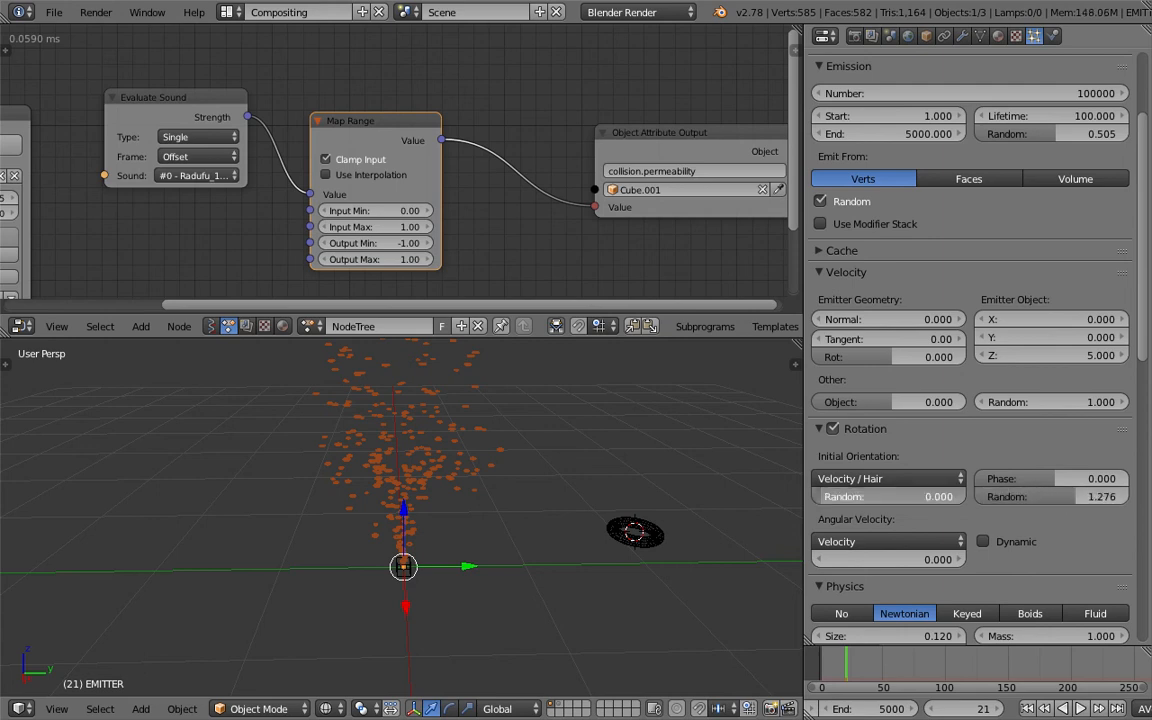
pyautogui.moveTo(866, 496); pyautogui.dragTo(919, 496)
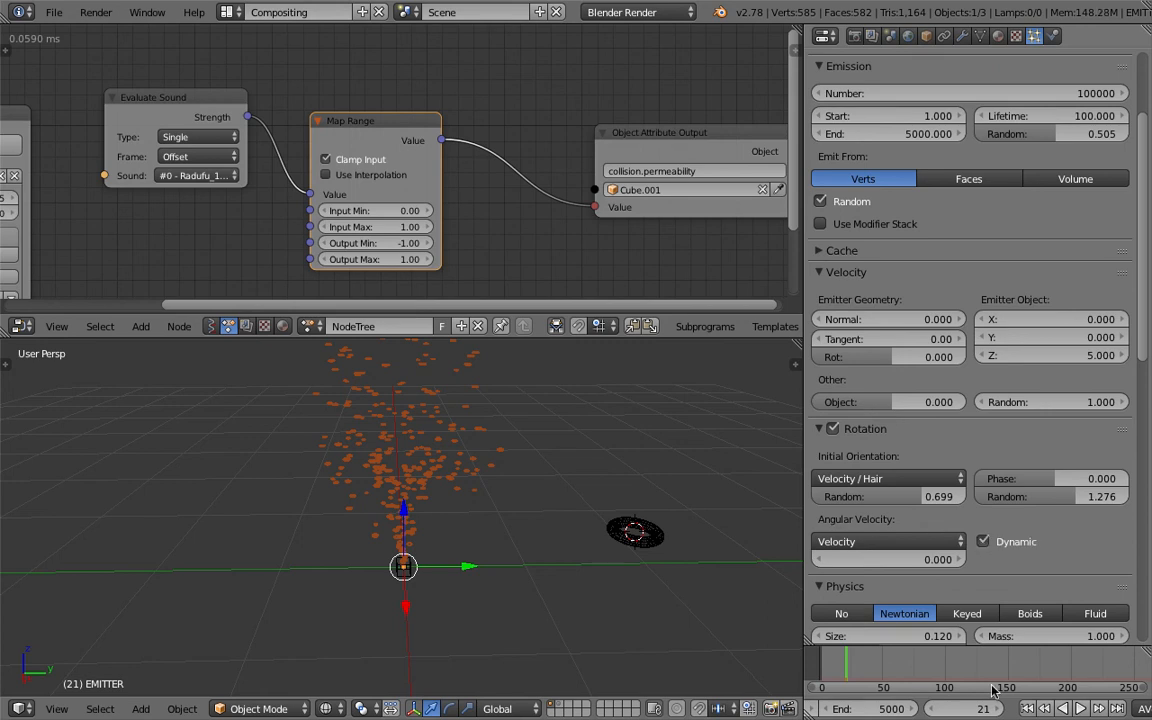
# - Preview the rotating torus particles from the first frame, stop playback, and save the file over the existing one
pyautogui.click(1031, 708)
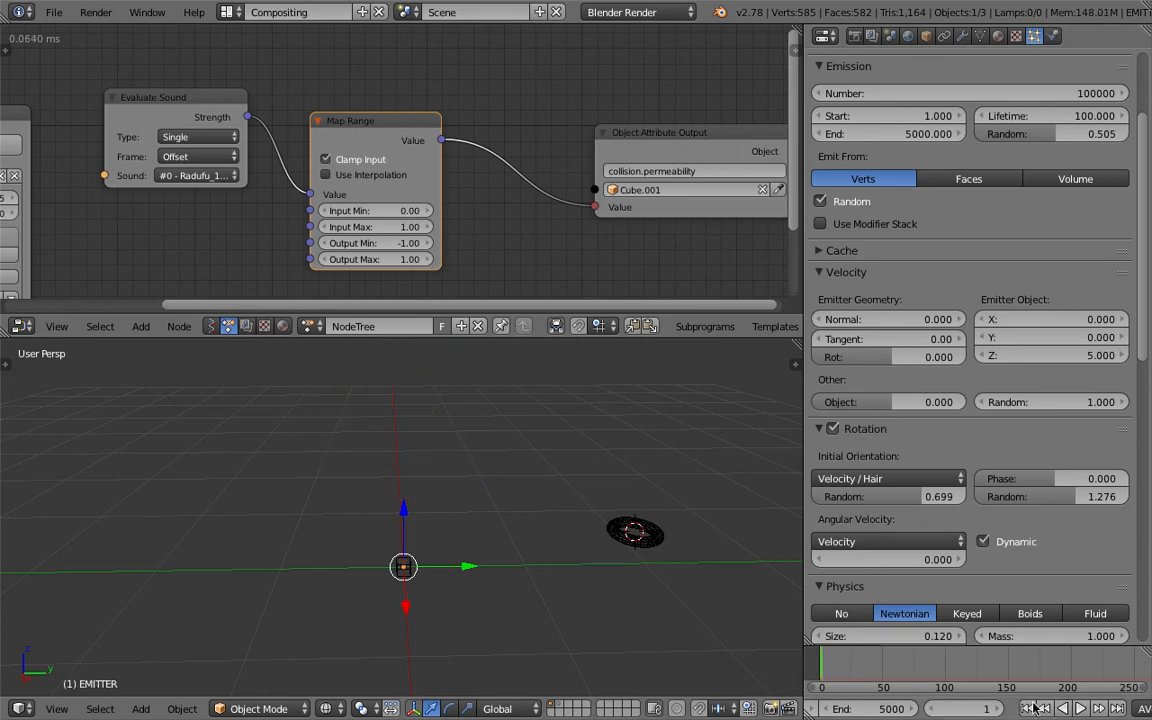
pyautogui.click(1085, 708)
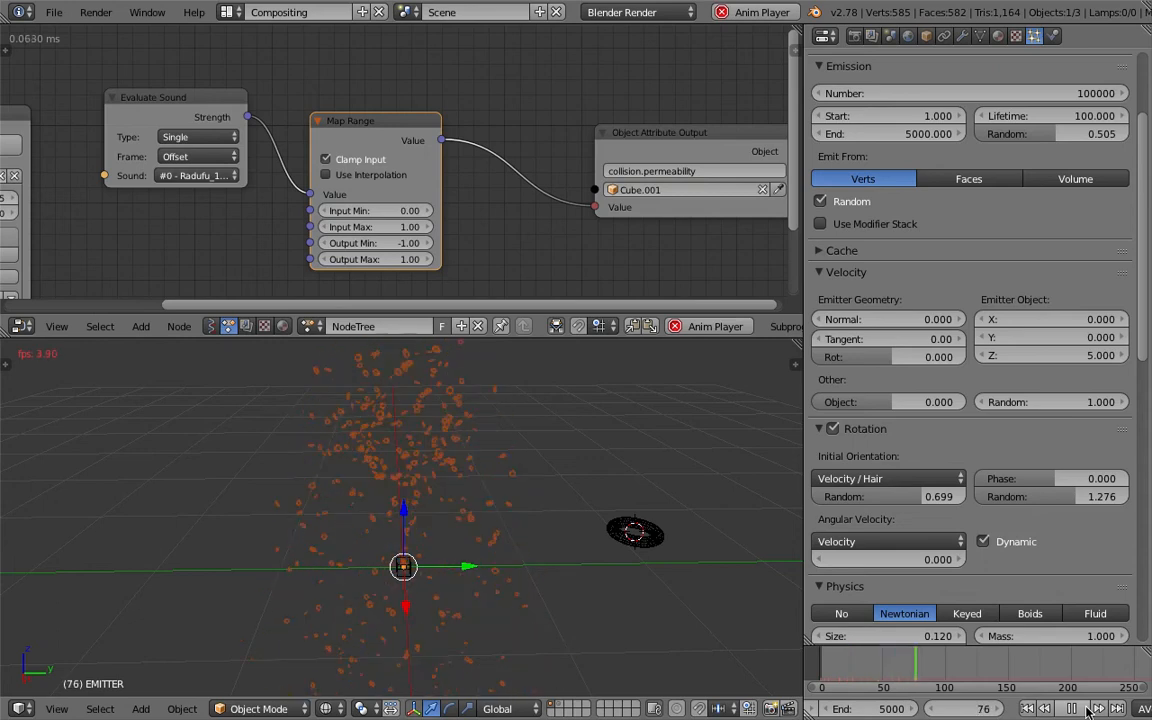
pyautogui.click(1086, 709)
pyautogui.moveTo(437, 496); pyautogui.dragTo(463, 496, button='middle')
pyautogui.hotkey('ctrl', 's')
pyautogui.click(459, 497)
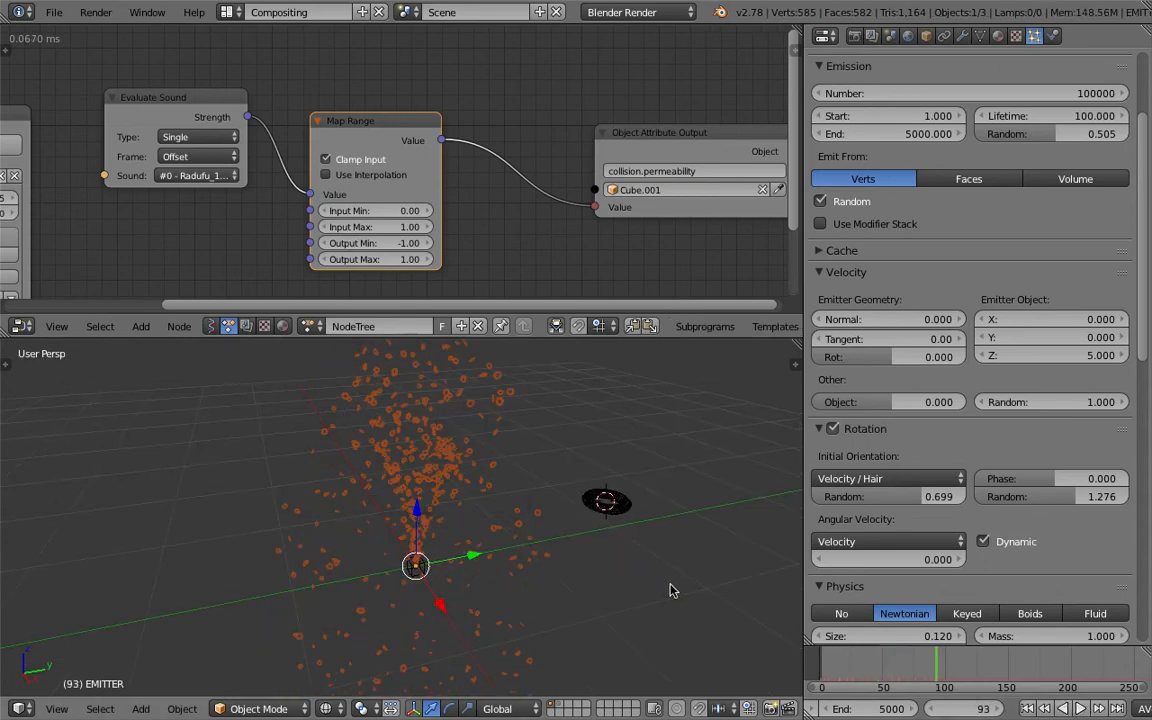
# - Switch to the 3D View Full layout, play the torus particles from the first frame, and stop playback
pyautogui.click(229, 12)
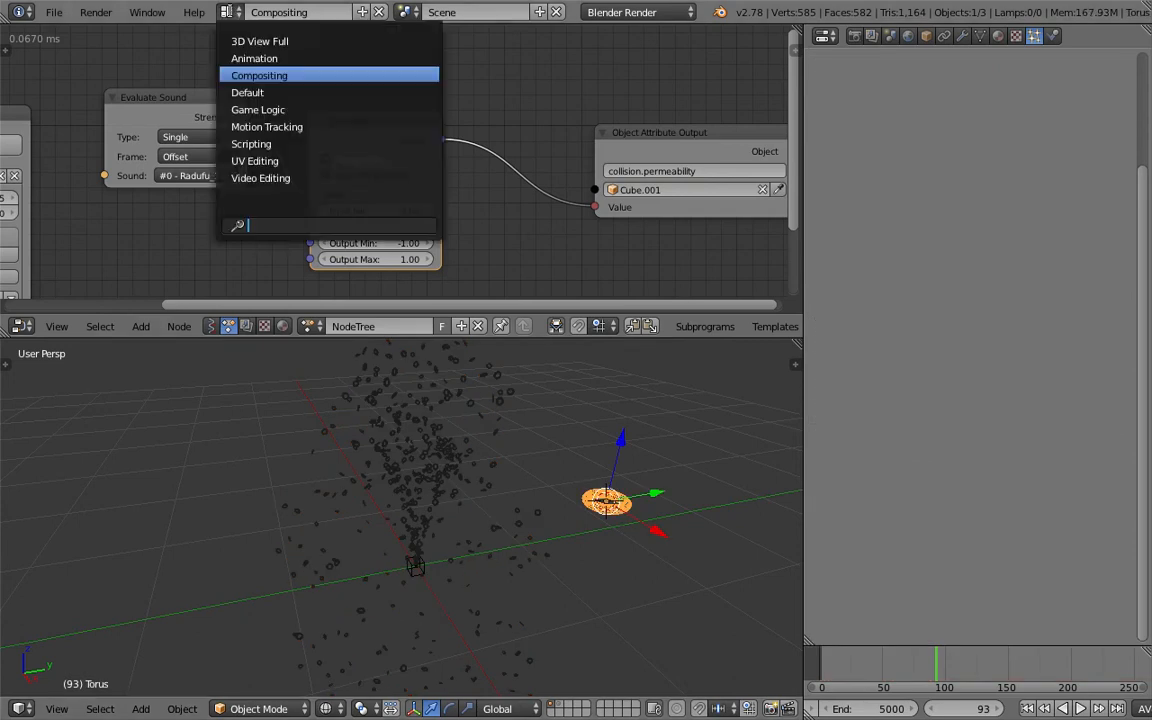
pyautogui.click(245, 41)
pyautogui.moveTo(581, 393); pyautogui.dragTo(640, 466, button='middle')
pyautogui.scroll(-2, 630, 461)
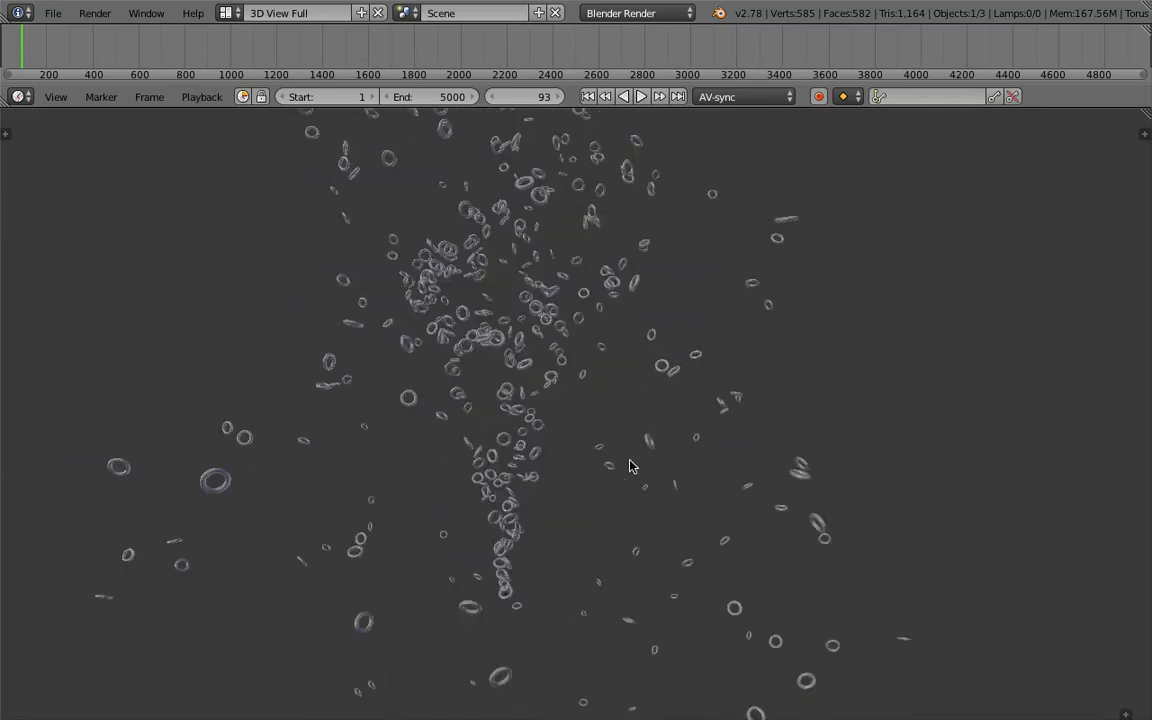
pyautogui.click(588, 96)
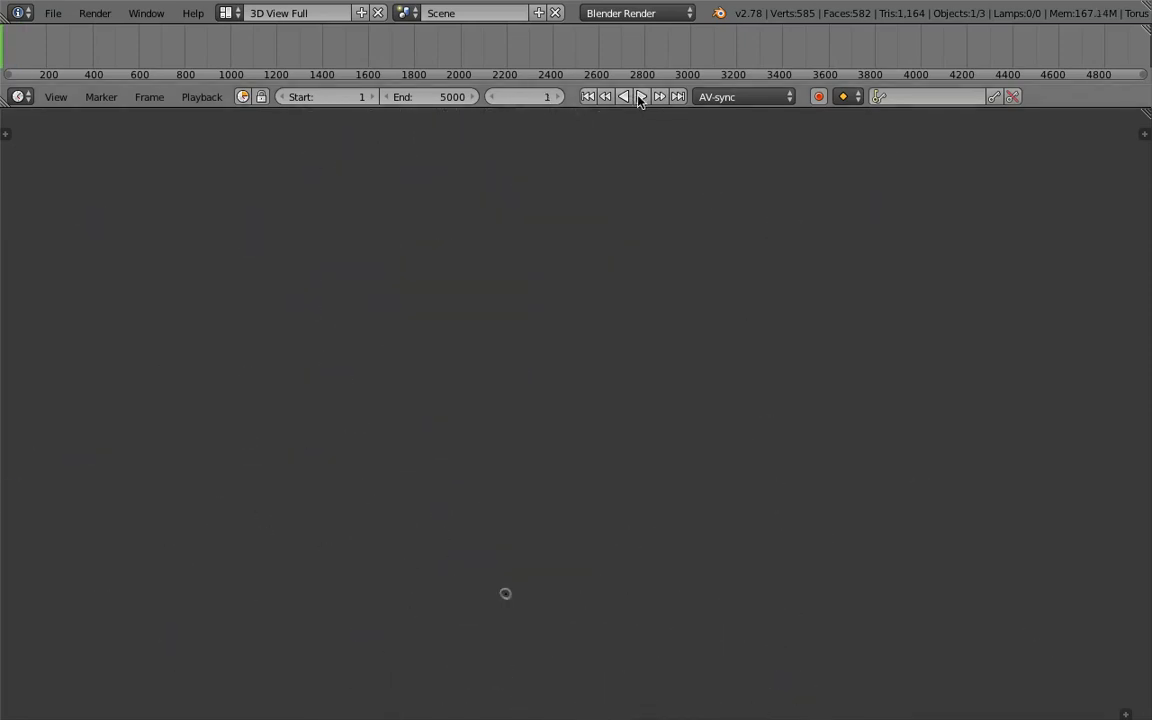
pyautogui.click(641, 96)
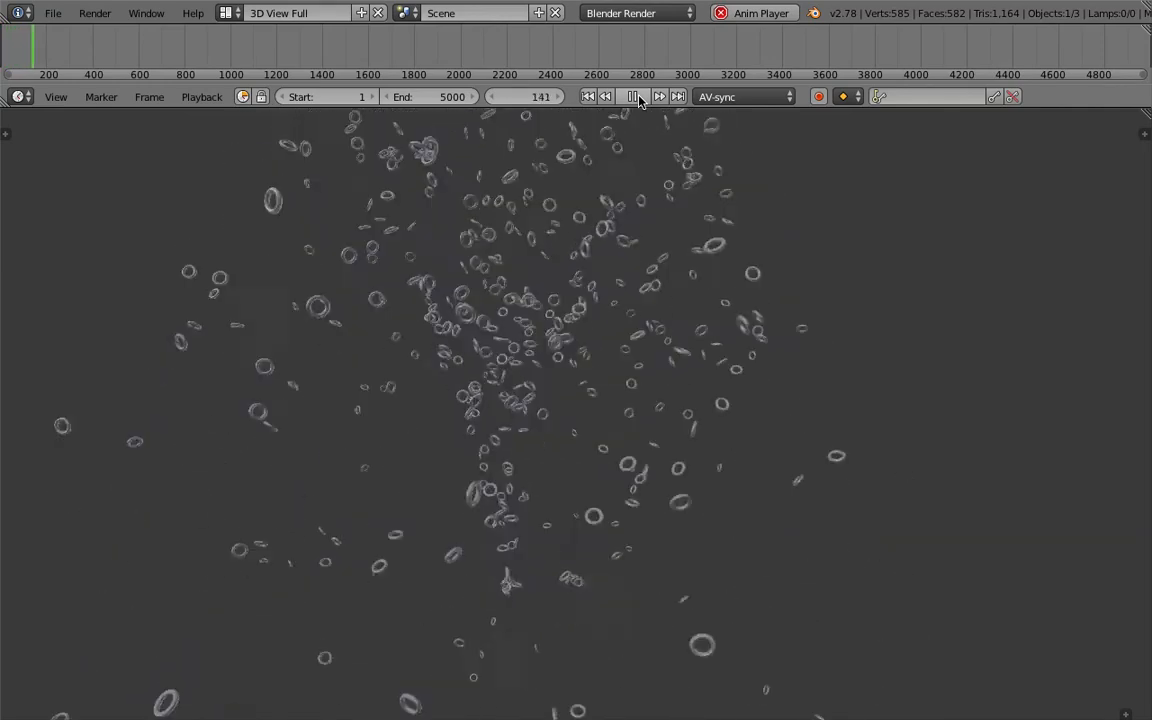
pyautogui.click(634, 96)
# - Move the original torus beside the particle stream to layer 2
pyautogui.moveTo(575, 268); pyautogui.dragTo(551, 574, button='middle')
pyautogui.moveTo(548, 470); pyautogui.dragTo(840, 461, button='middle')
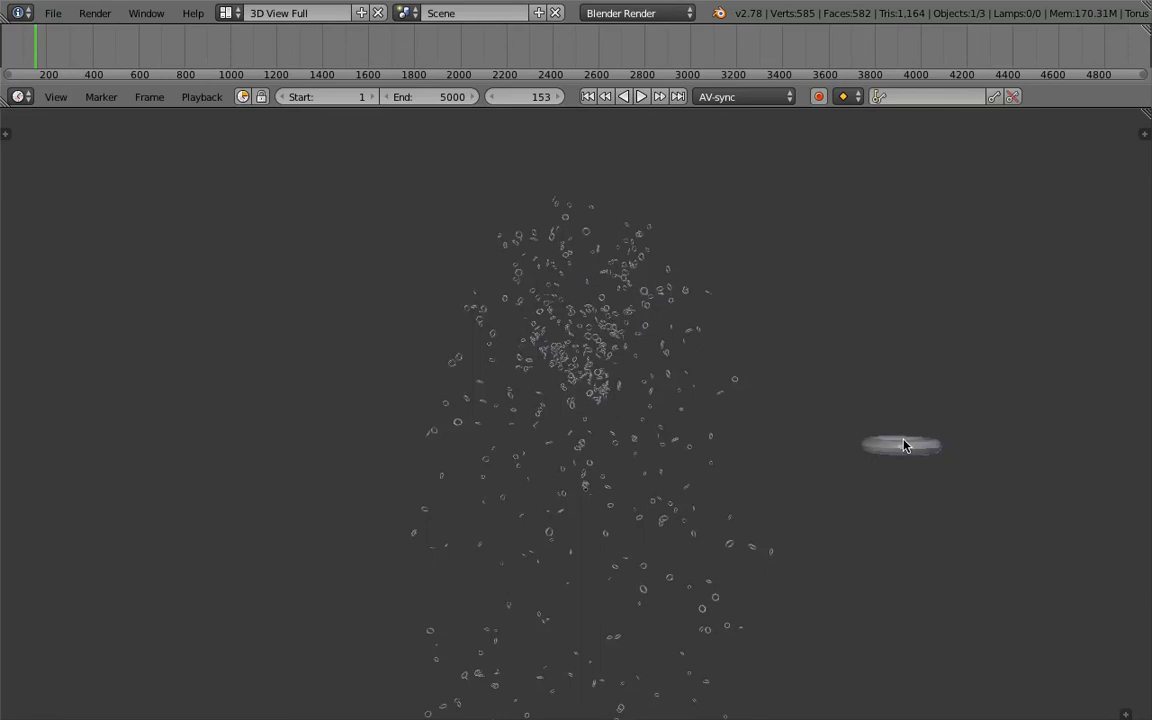
pyautogui.press('m')
pyautogui.press('2')
# - Play the torus particle animation in a closer view of the stream
pyautogui.scroll(4, 670, 398)
pyautogui.scroll(2, 668, 402)
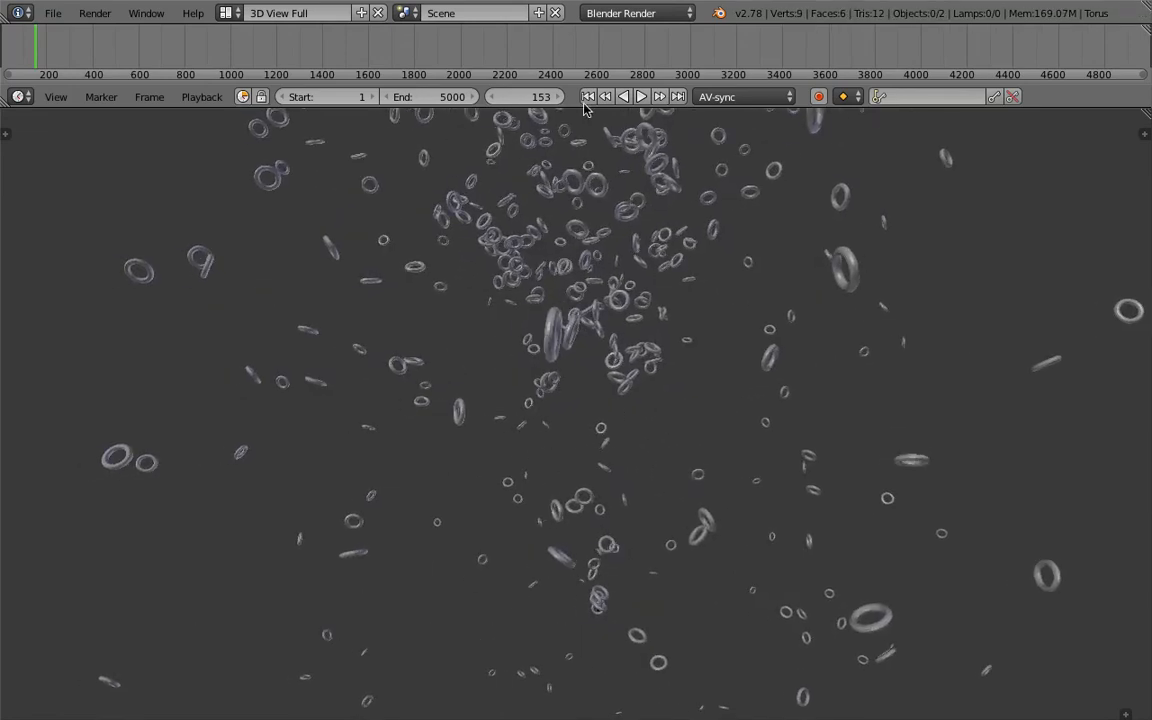
pyautogui.click(642, 96)
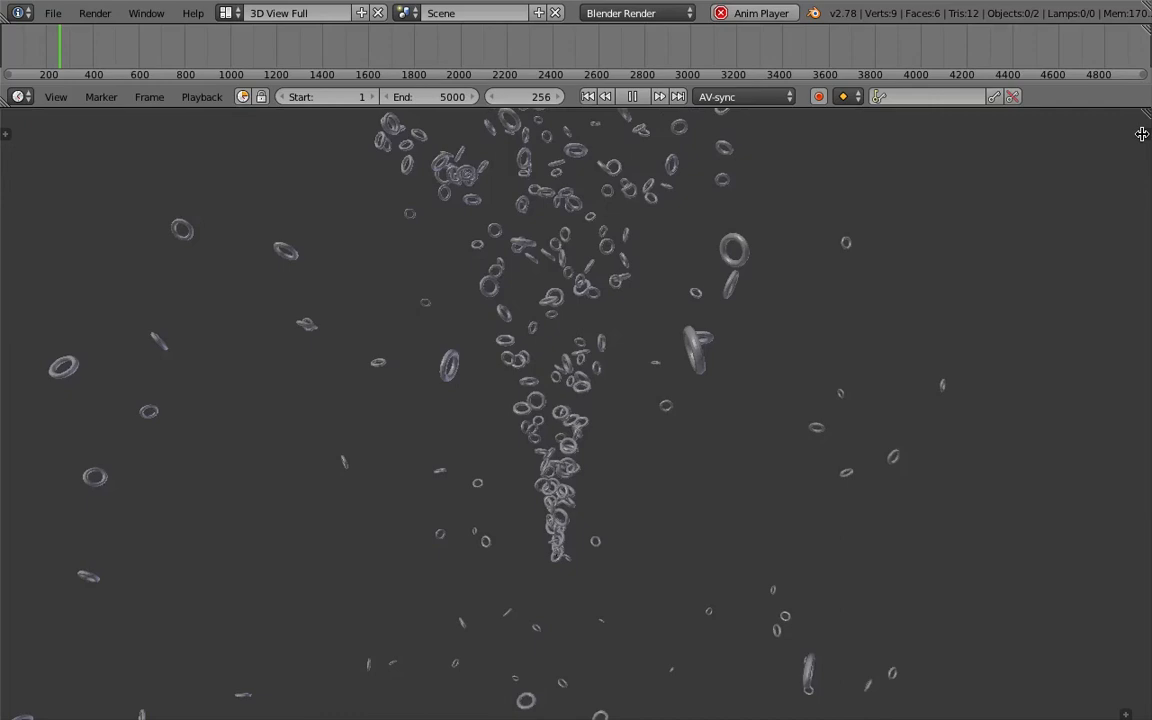
# - Shade the viewport with the multicoloured normal-map matcap and enable ambient occlusion
pyautogui.press('n')
pyautogui.scroll(-8, 1016, 658)
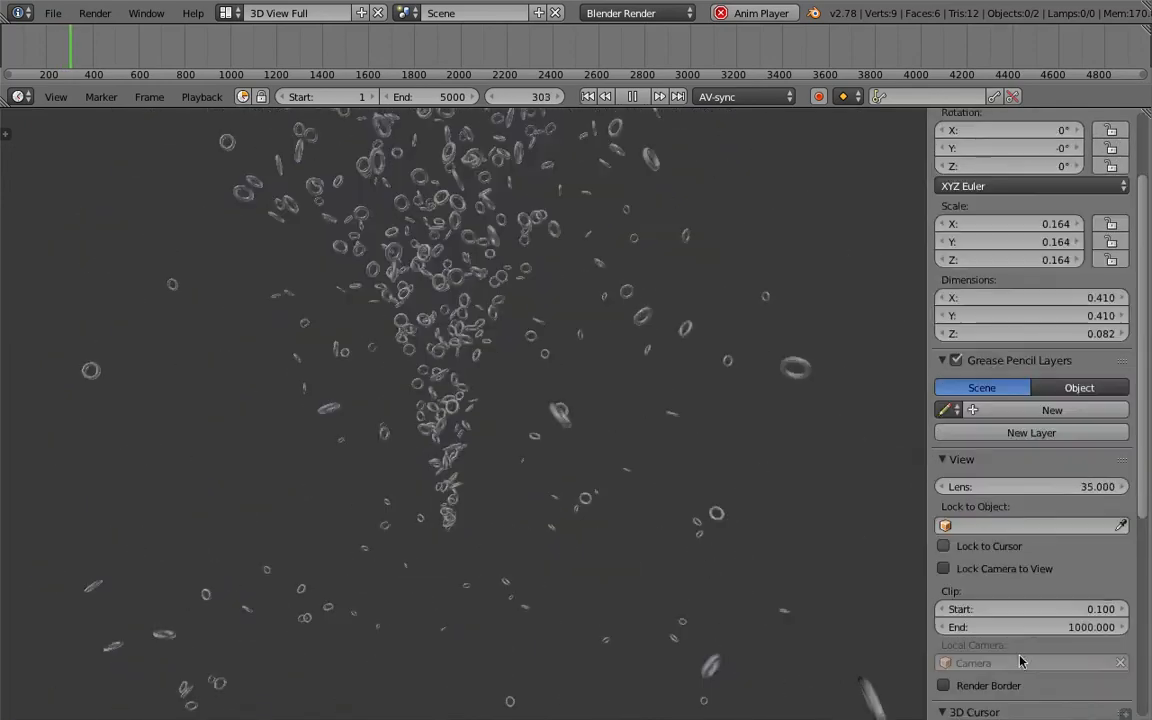
pyautogui.scroll(-3, 1006, 632)
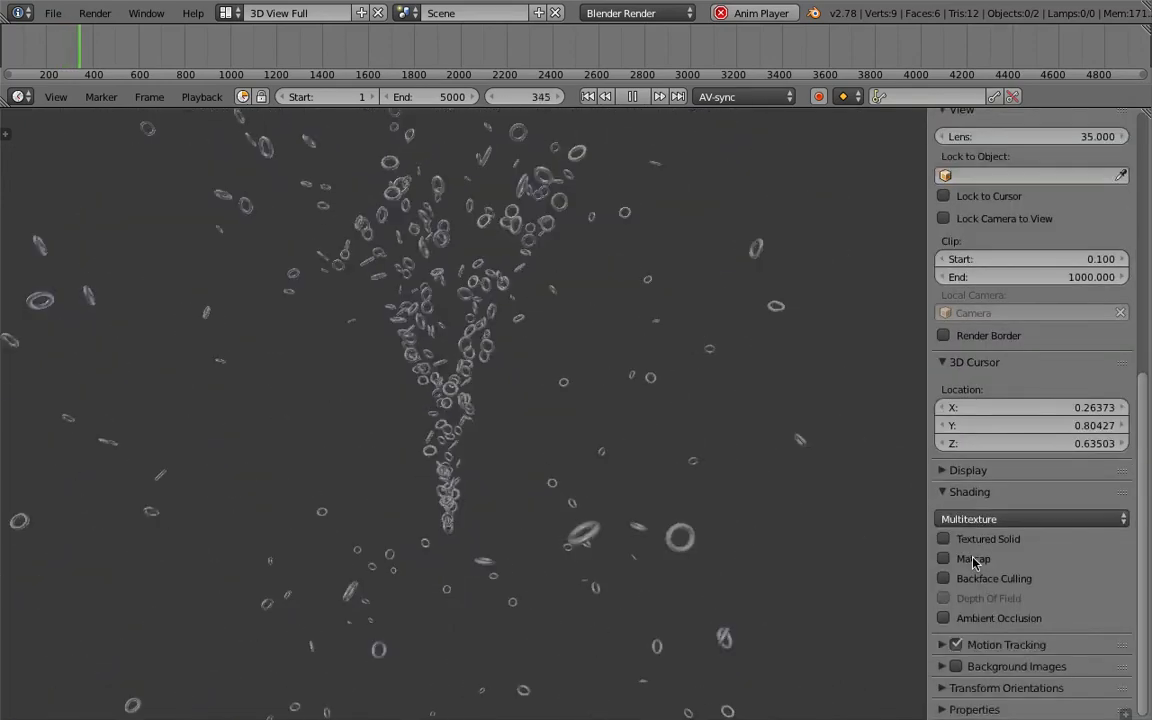
pyautogui.click(980, 557)
pyautogui.click(1003, 605)
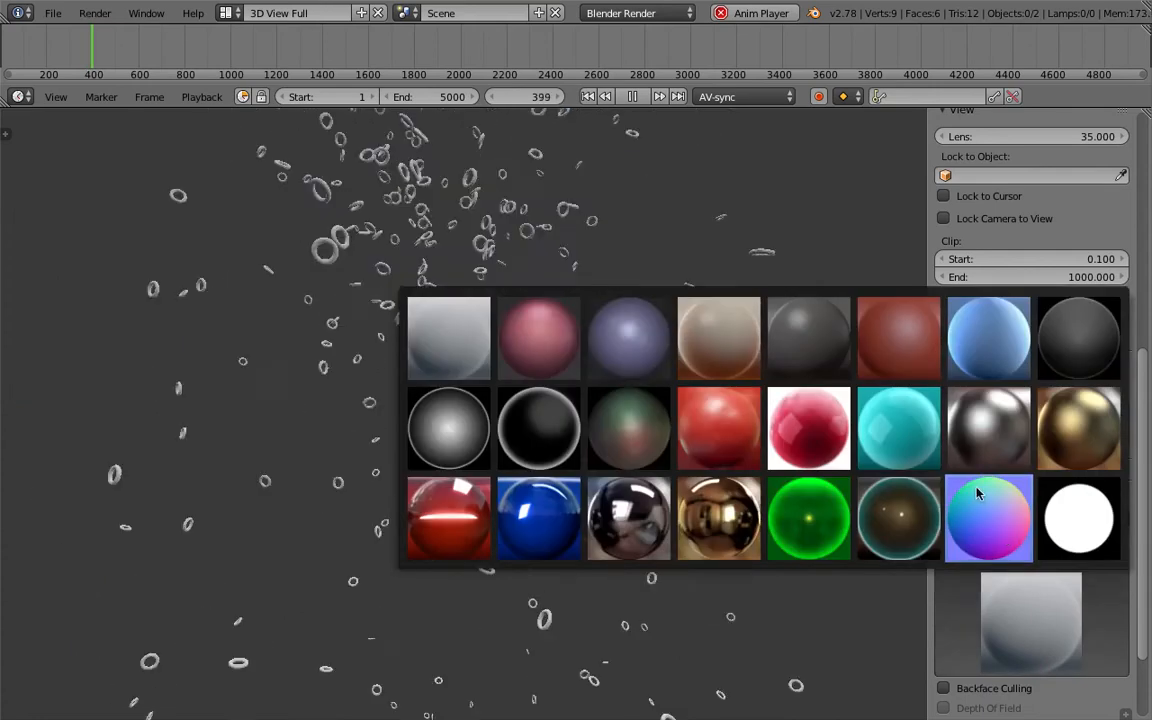
pyautogui.click(981, 494)
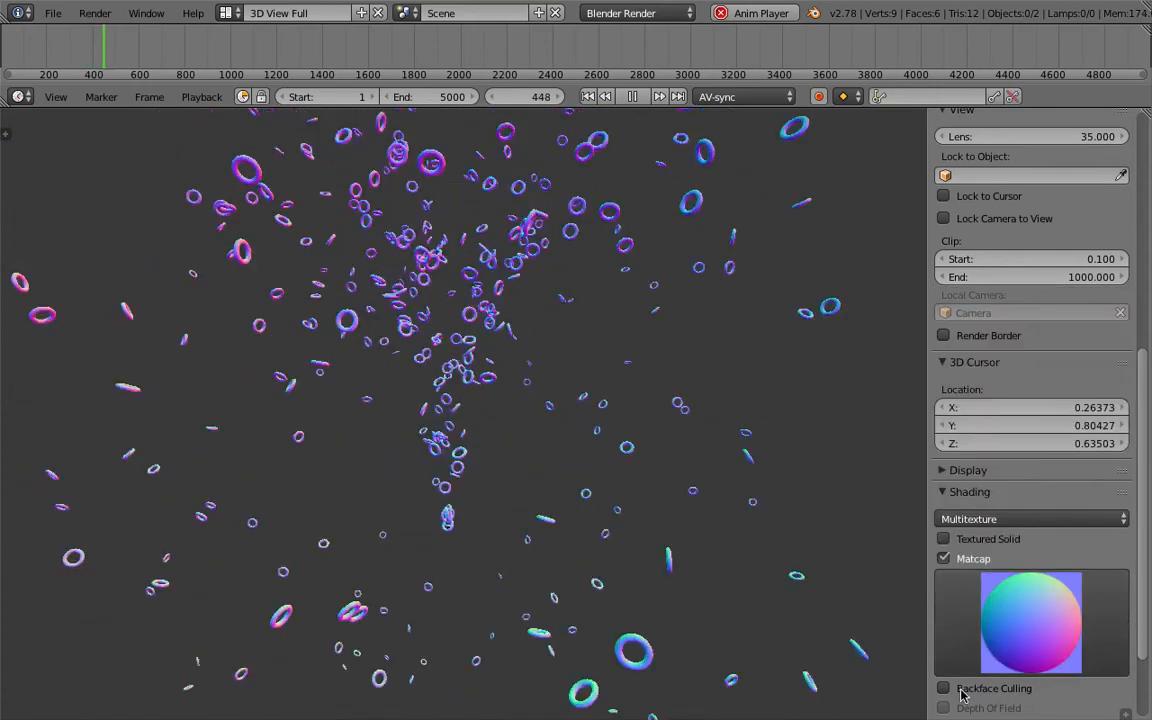
pyautogui.scroll(-3, 959, 689)
pyautogui.click(960, 620)
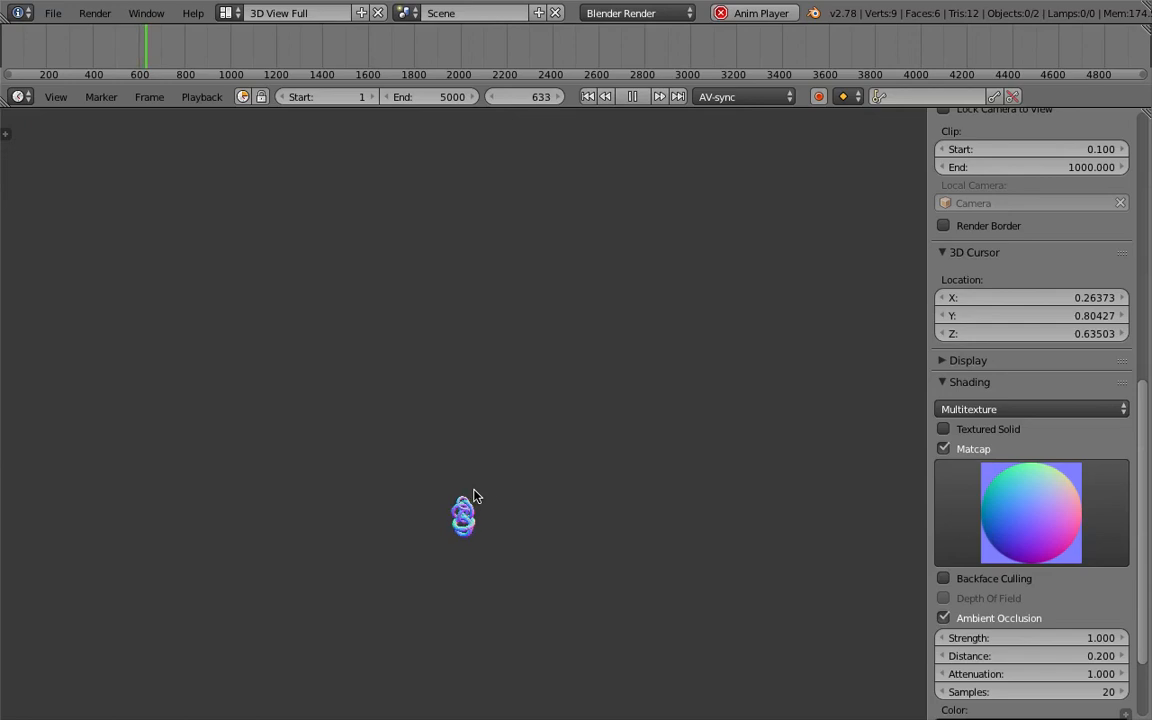
# - Replay the shaded particles from the first frame, stop playback, and switch to the Compositing layout
pyautogui.click(589, 96)
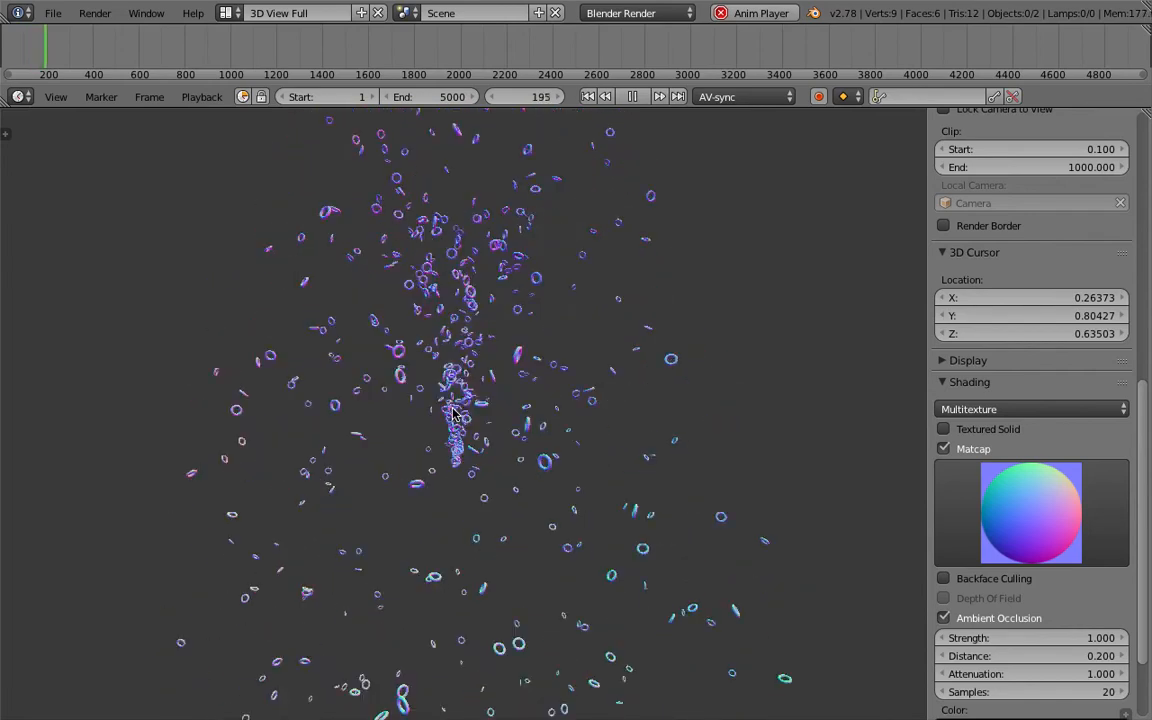
pyautogui.click(632, 96)
pyautogui.click(226, 12)
pyautogui.click(257, 77)
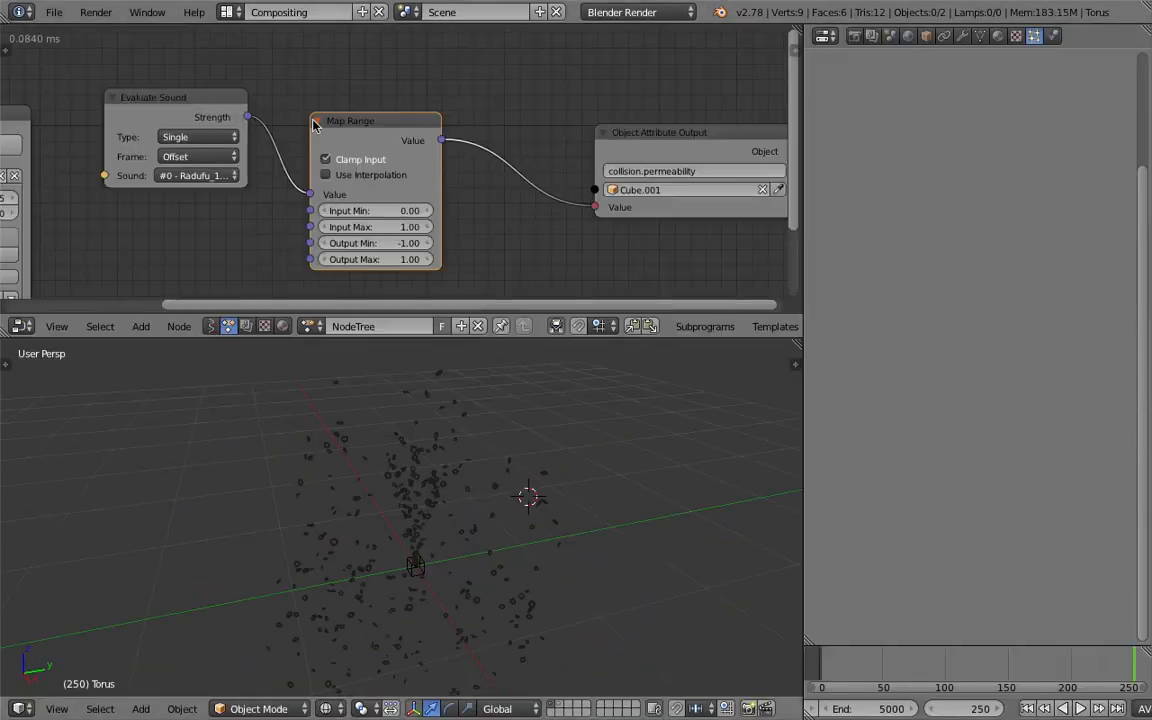
# - Set the EMITTER particles' gravity field weight to 0.466, drag to 0.135, and damp to 0.074
pyautogui.rightClick(470, 476)
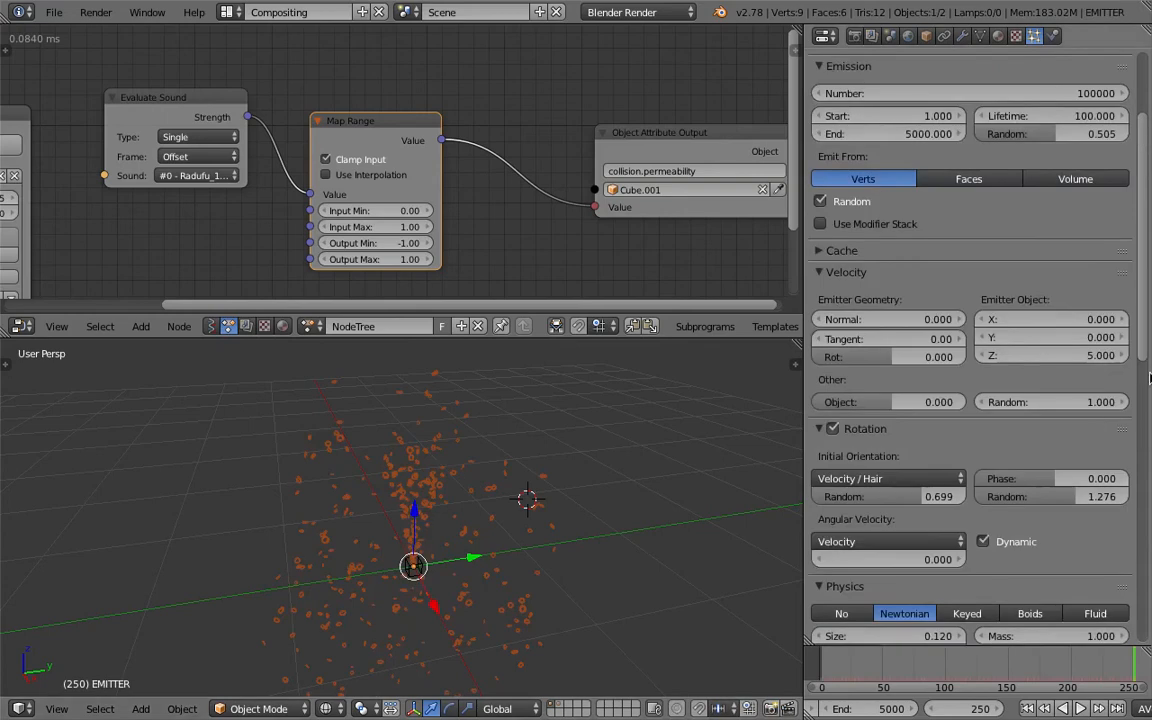
pyautogui.scroll(-15, 1147, 519)
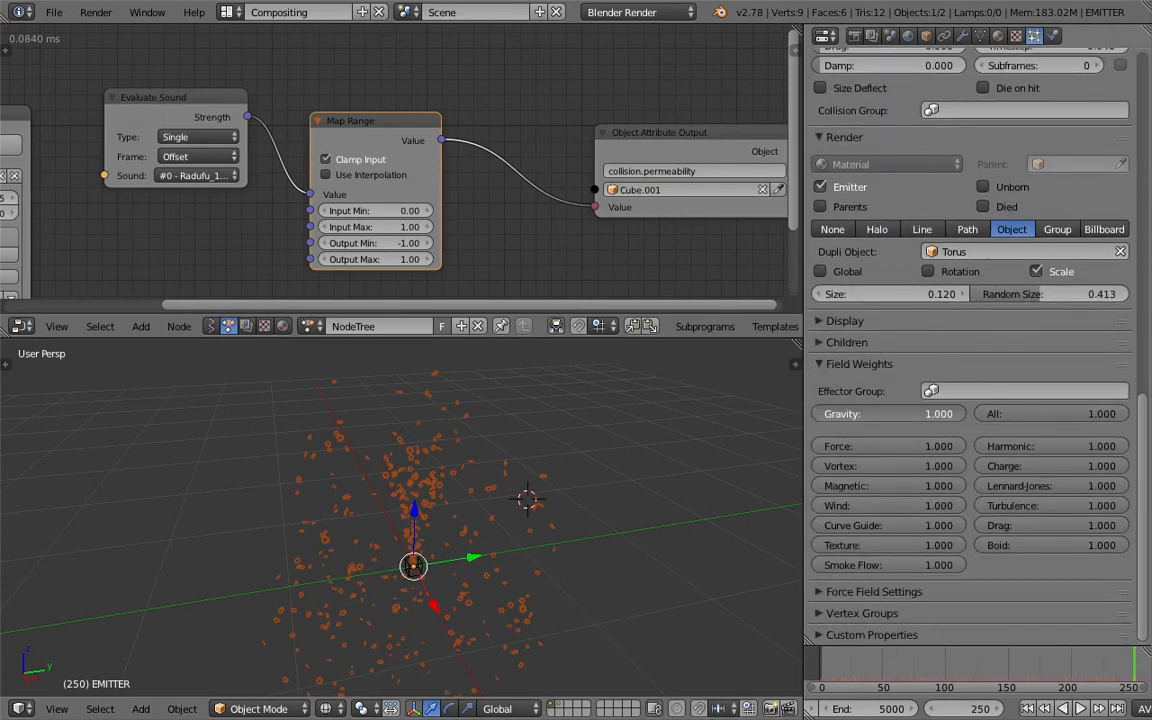
pyautogui.moveTo(956, 414); pyautogui.dragTo(886, 414)
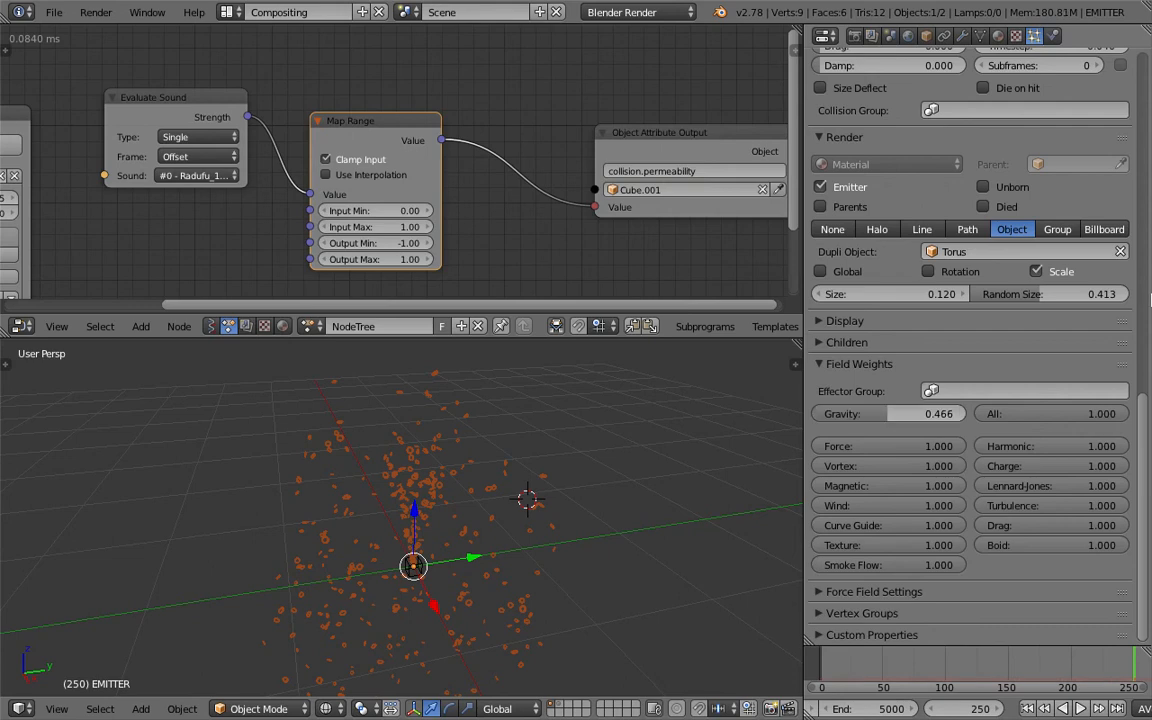
pyautogui.scroll(12, 1140, 290)
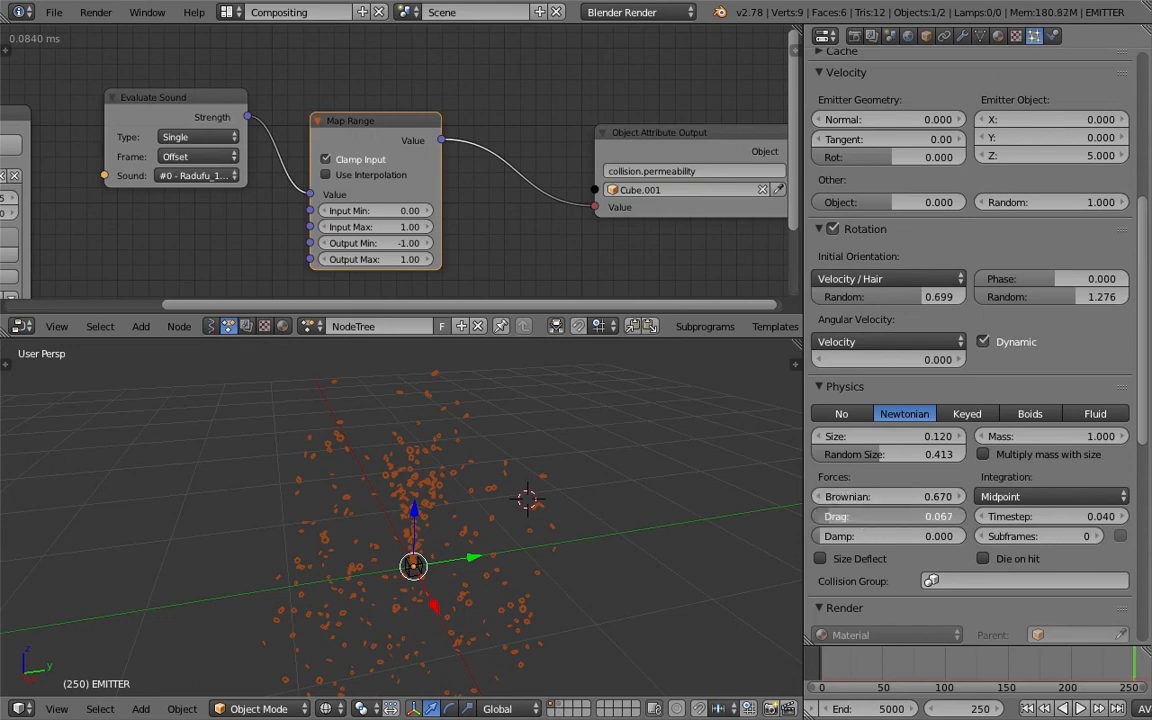
pyautogui.moveTo(833, 516); pyautogui.dragTo(842, 536)
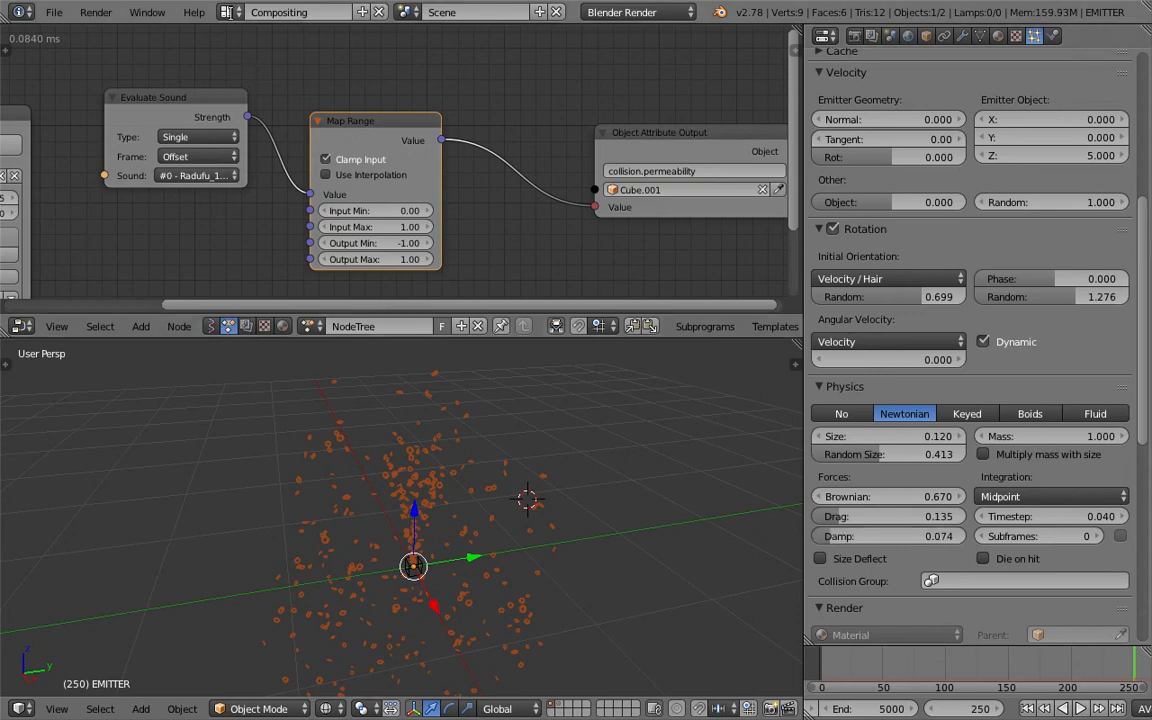
# - Switch to the 3D View Full layout and play the particles with the adjusted forces from the first frame
pyautogui.click(227, 12)
pyautogui.click(250, 42)
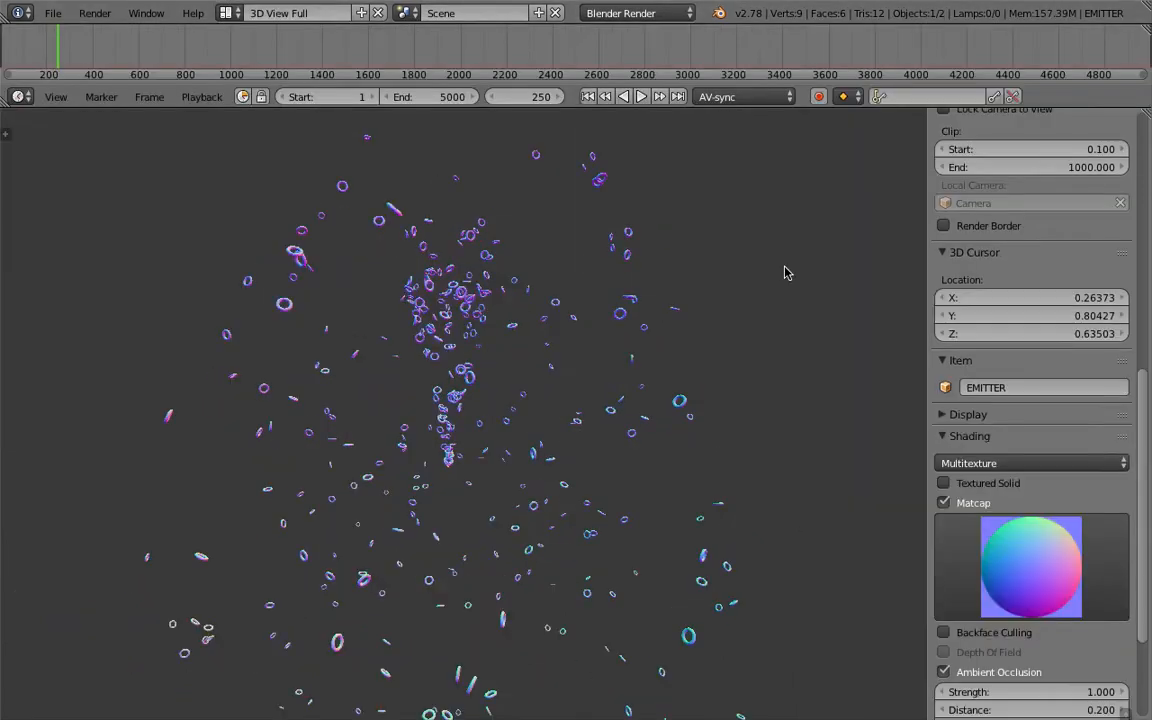
pyautogui.click(588, 96)
pyautogui.click(641, 96)
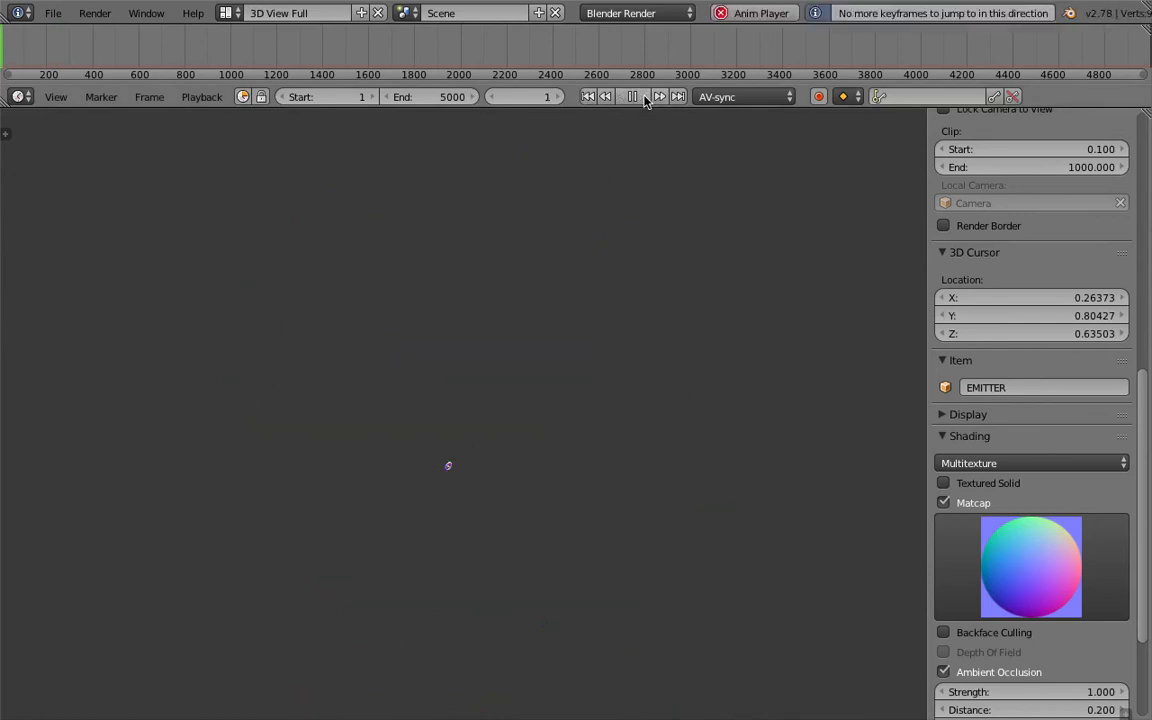
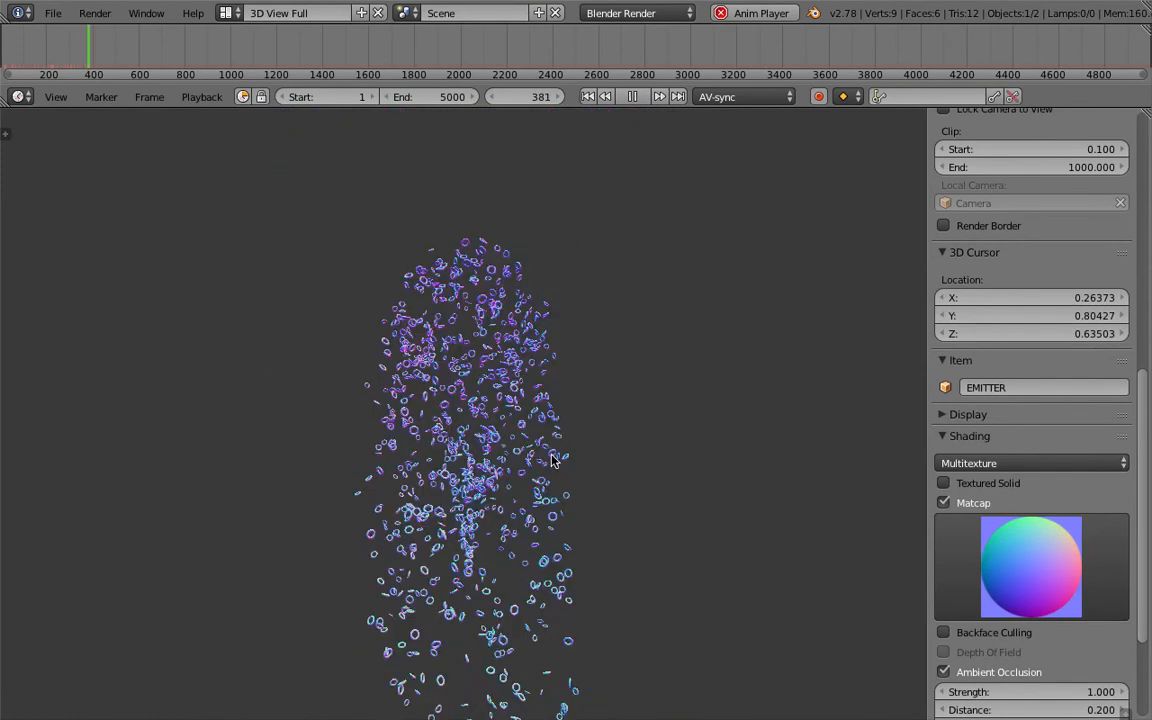
# - Stop the particle playback and switch to the Compositing layout
pyautogui.click(632, 97)
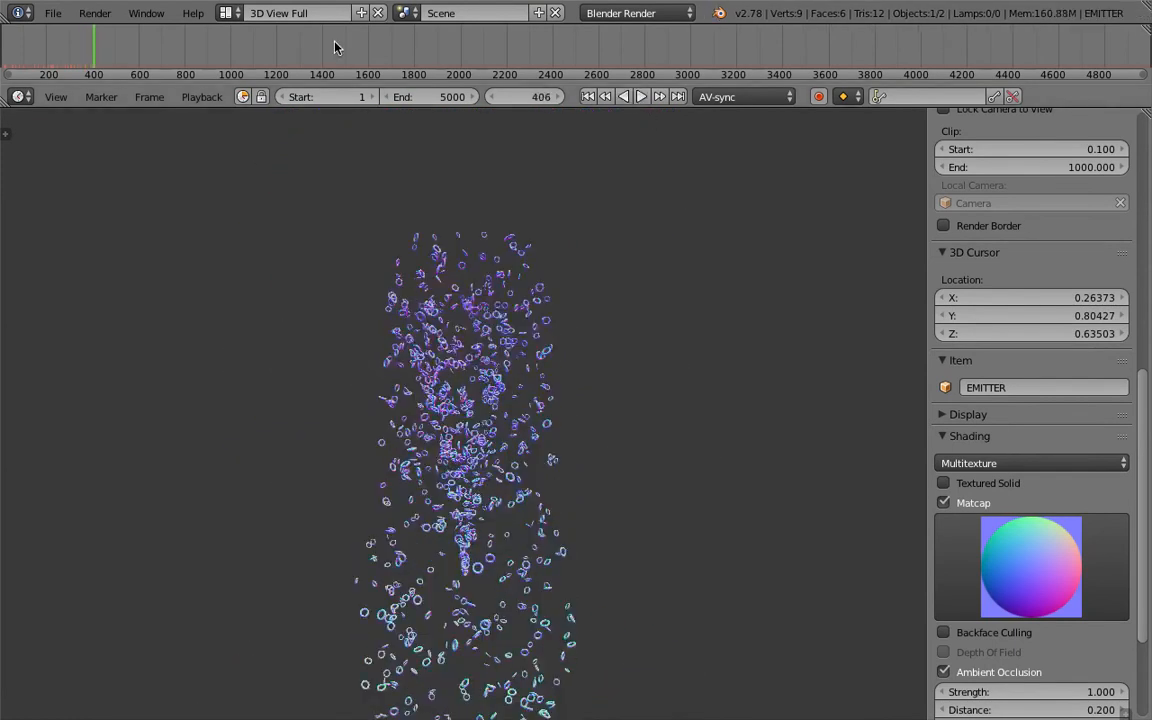
pyautogui.click(228, 13)
pyautogui.click(257, 77)
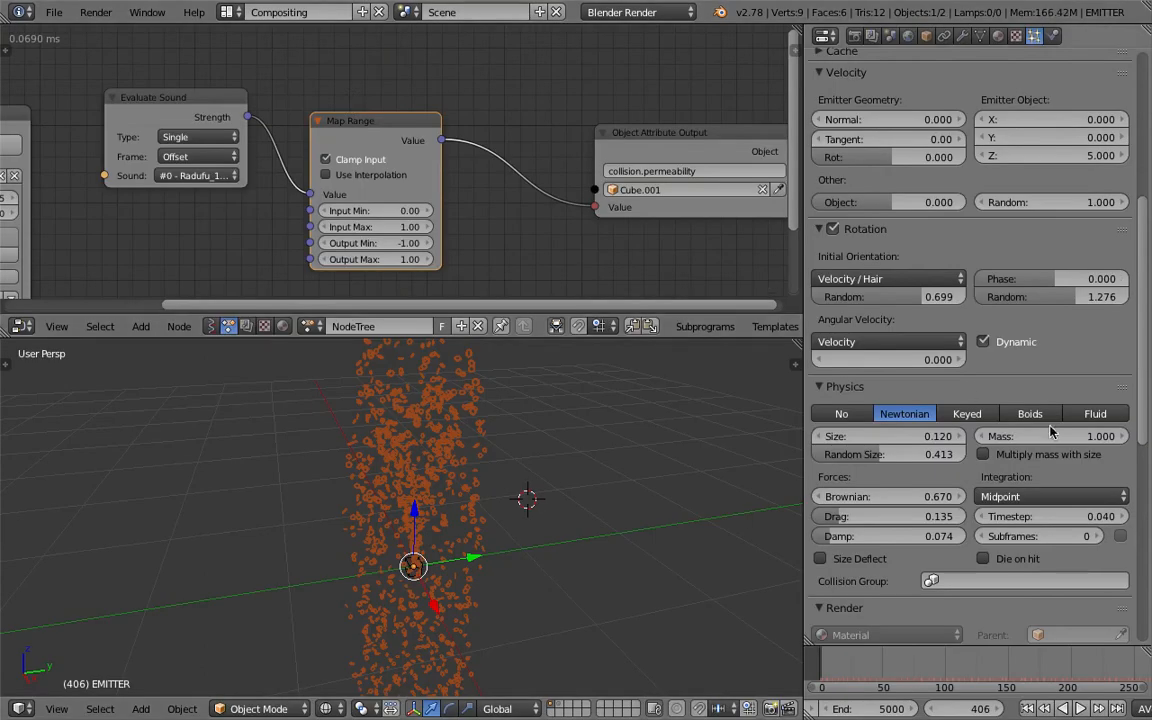
# - Set the EMITTER particles' Z emitter velocity to 0 and their gravity field weight to 0
pyautogui.scroll(3, 1145, 346)
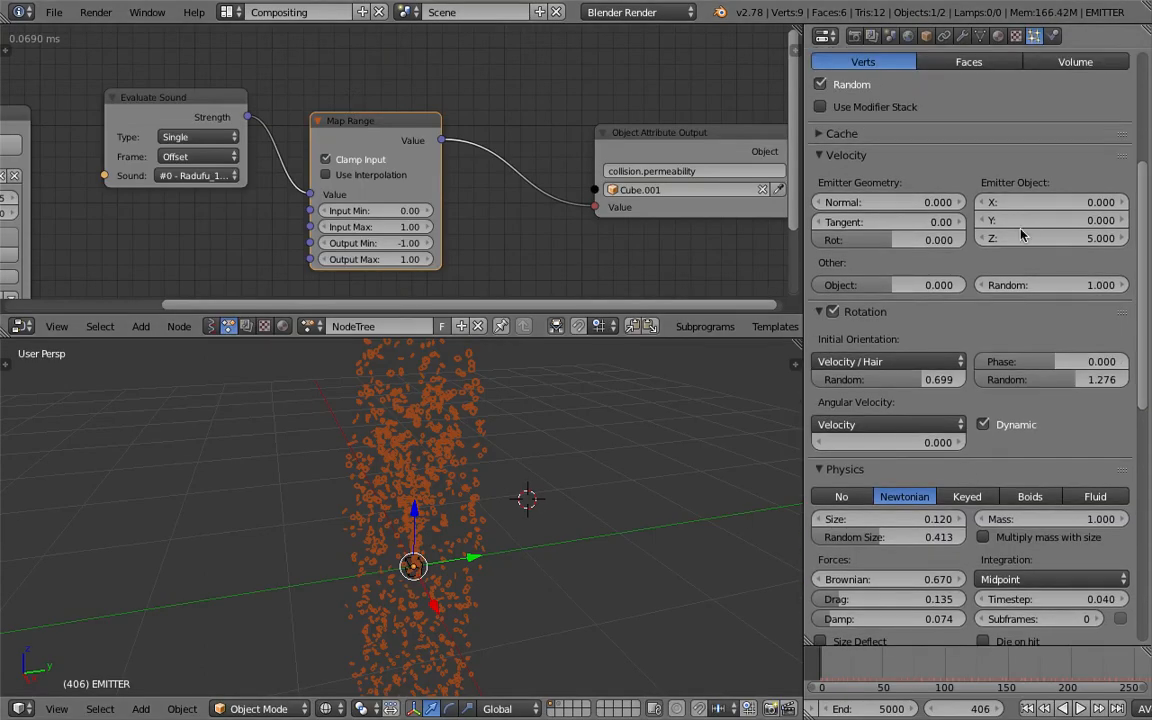
pyautogui.click(1059, 238)
pyautogui.write('0')
pyautogui.press('Return')
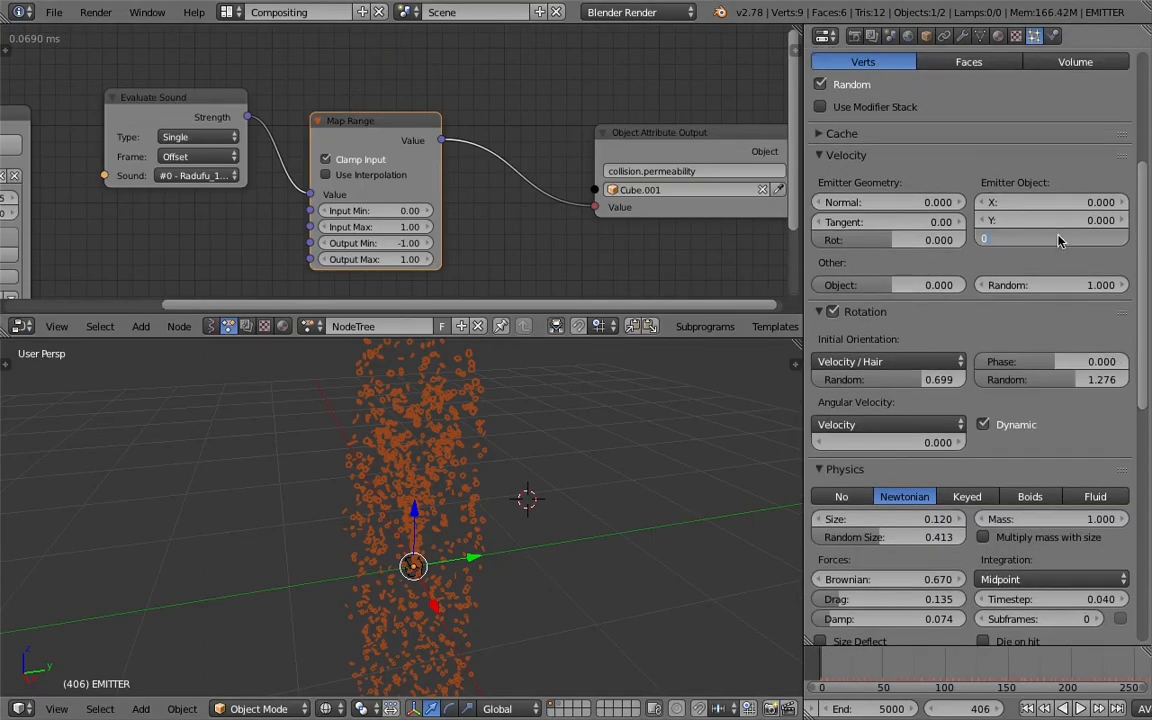
pyautogui.scroll(-2, 1149, 375)
pyautogui.scroll(-5, 1150, 375)
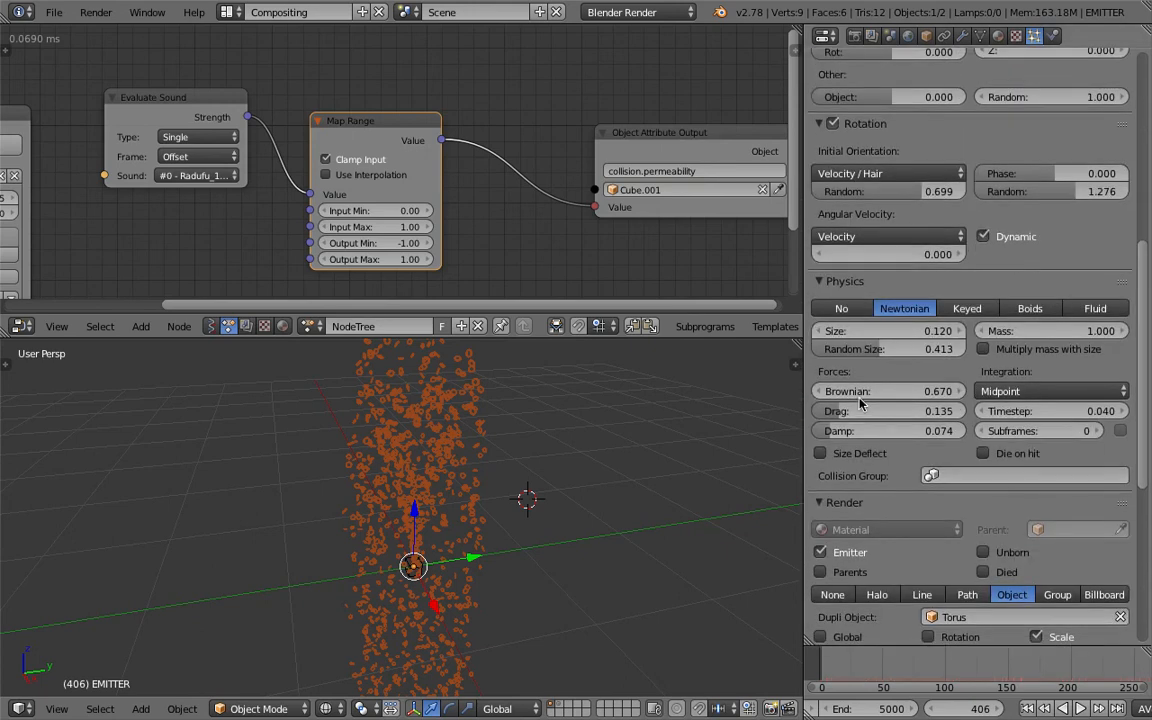
pyautogui.scroll(-5, 867, 523)
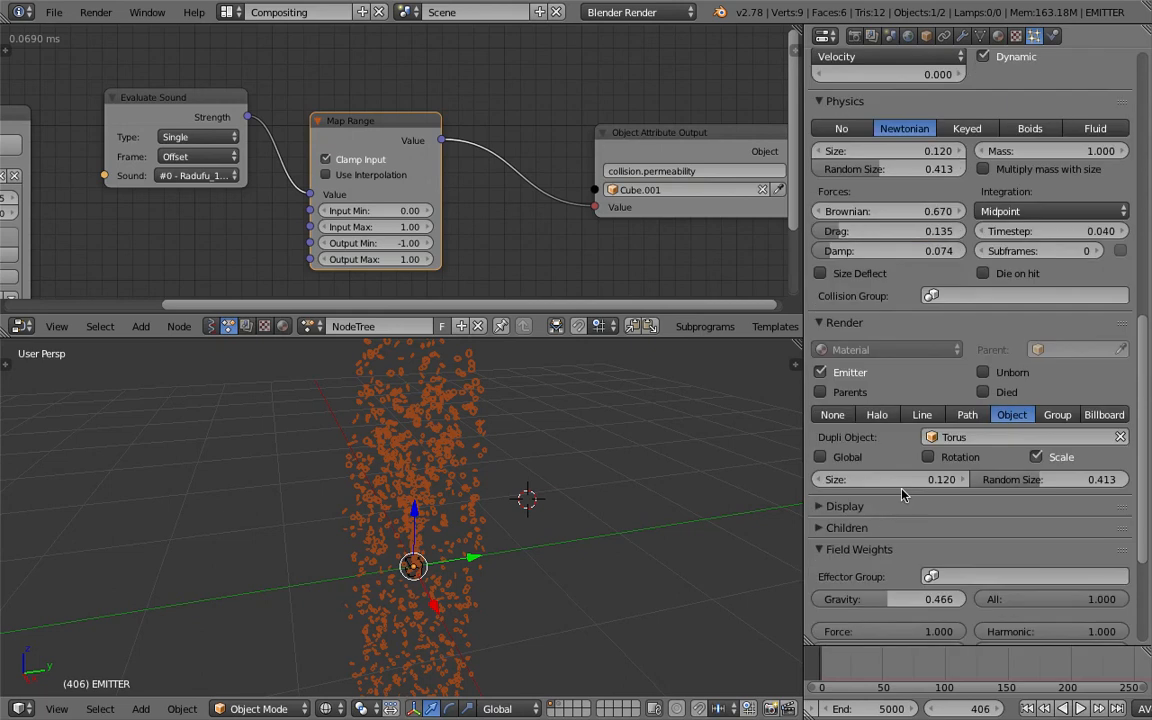
pyautogui.moveTo(887, 599); pyautogui.dragTo(834, 599)
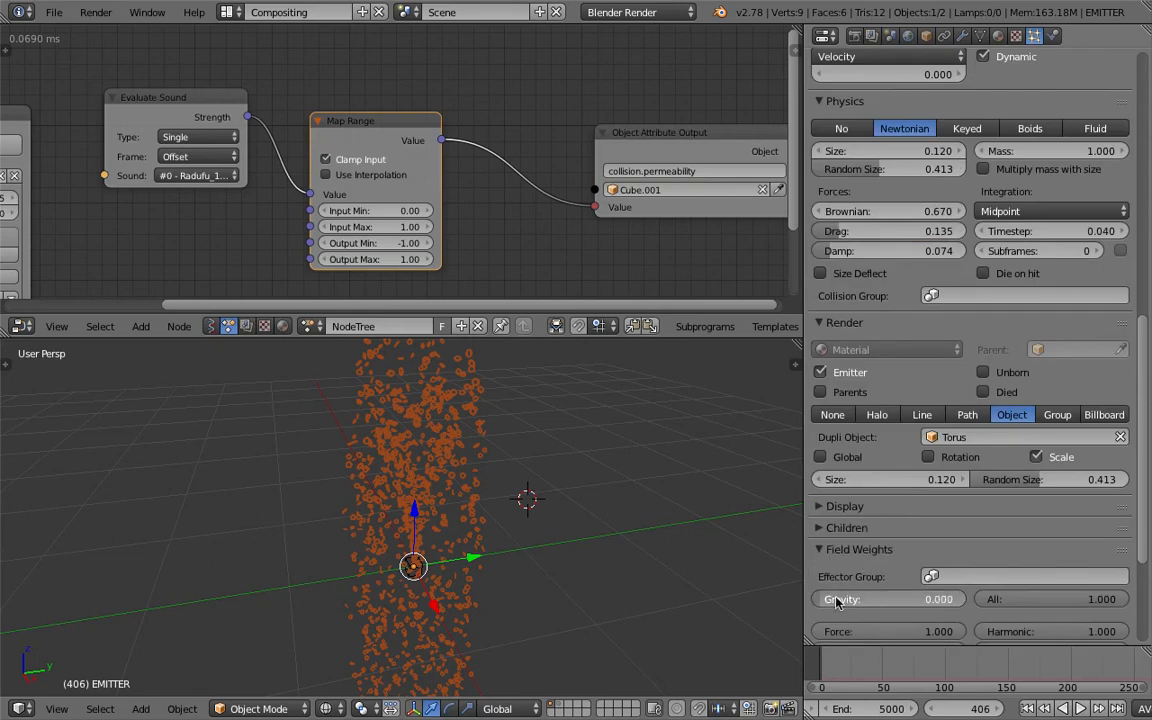
# - Replay the particles without gravity or initial velocity from the first frame in the 3D View Full layout, and stop playback
pyautogui.click(227, 12)
pyautogui.click(228, 39)
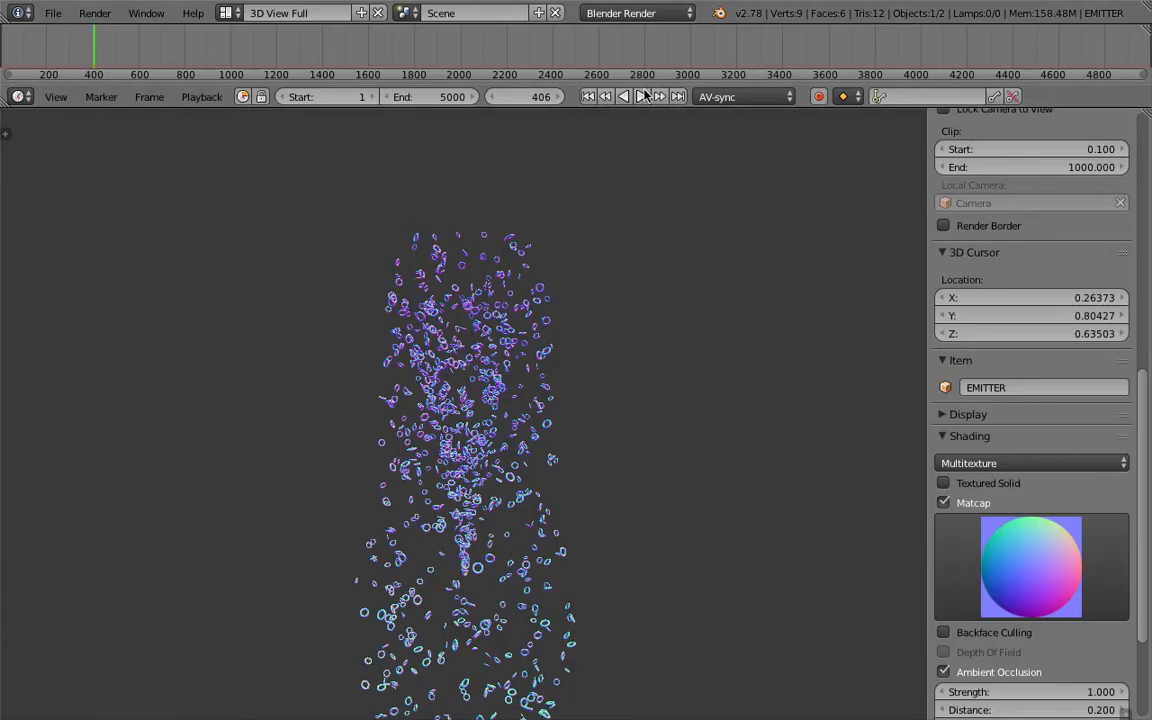
pyautogui.click(588, 97)
pyautogui.click(642, 97)
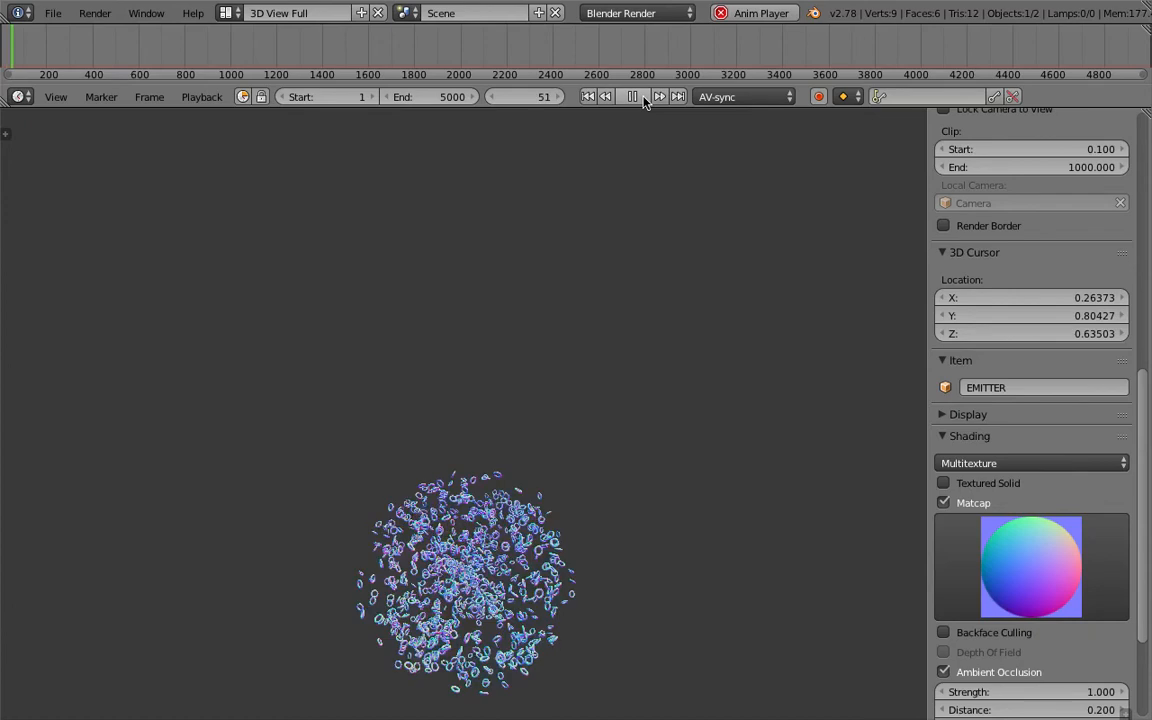
pyautogui.hotkey('alt', 'a')
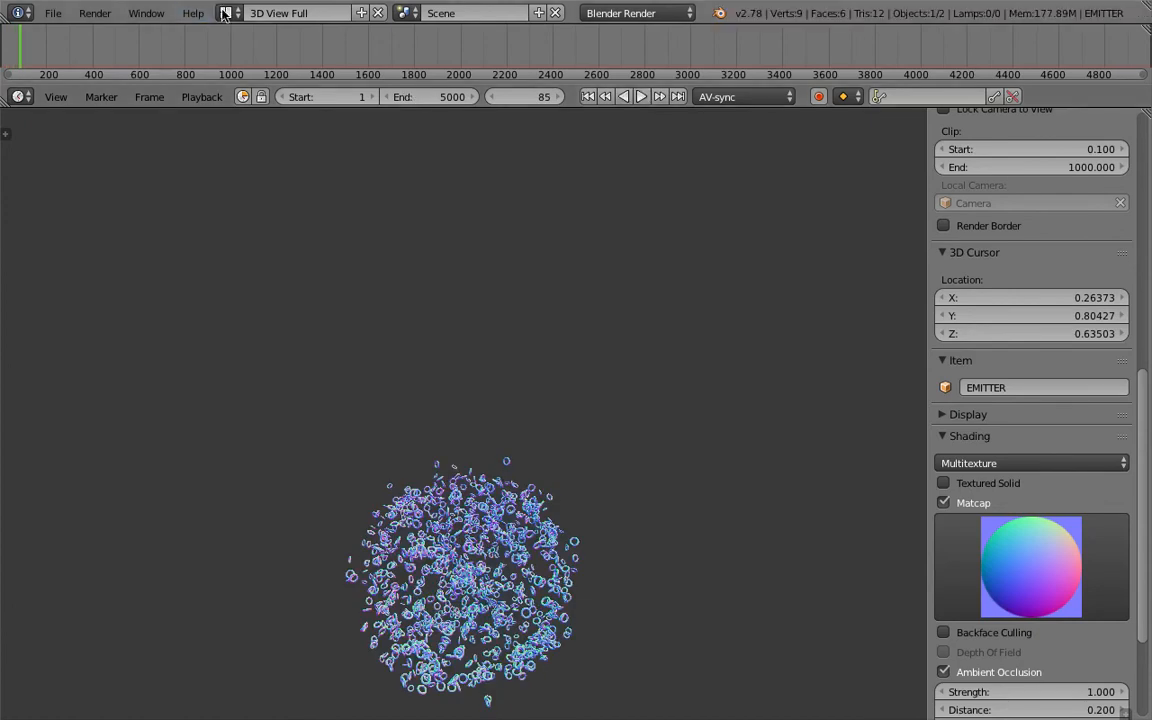
# - Return to the Compositing layout, set the EMITTER particles' drag to 0, and open their damp value for editing
pyautogui.click(226, 13)
pyautogui.click(258, 76)
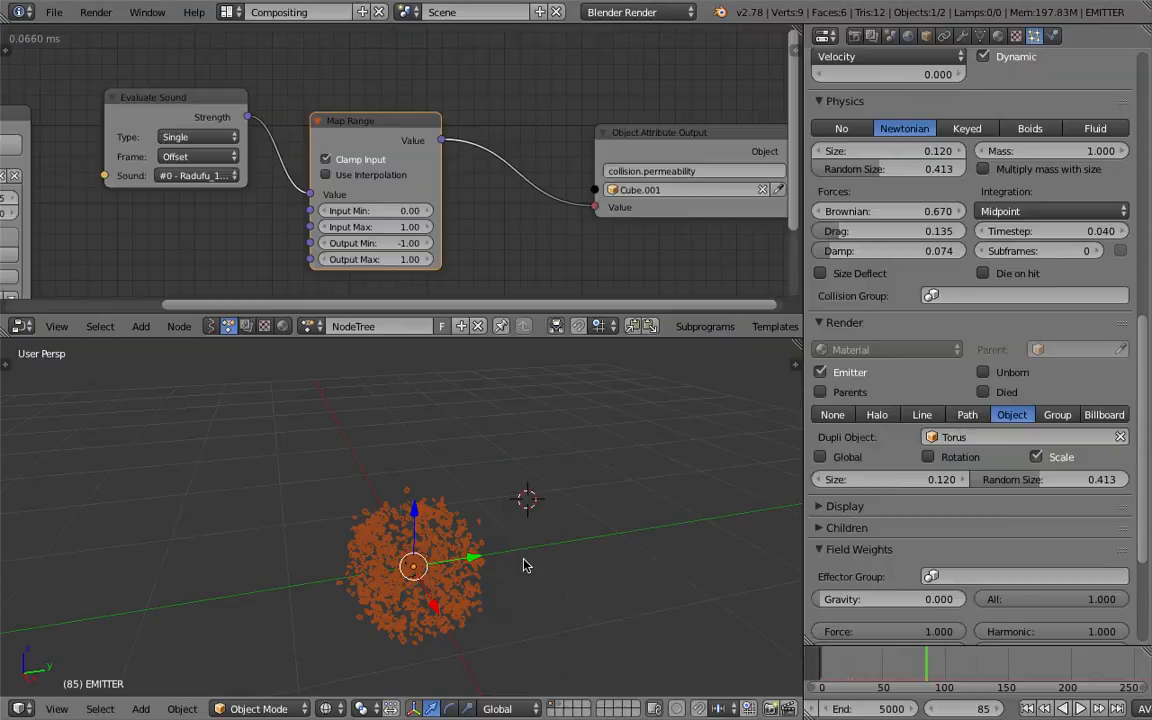
pyautogui.scroll(-2, 950, 495)
pyautogui.scroll(4, 906, 390)
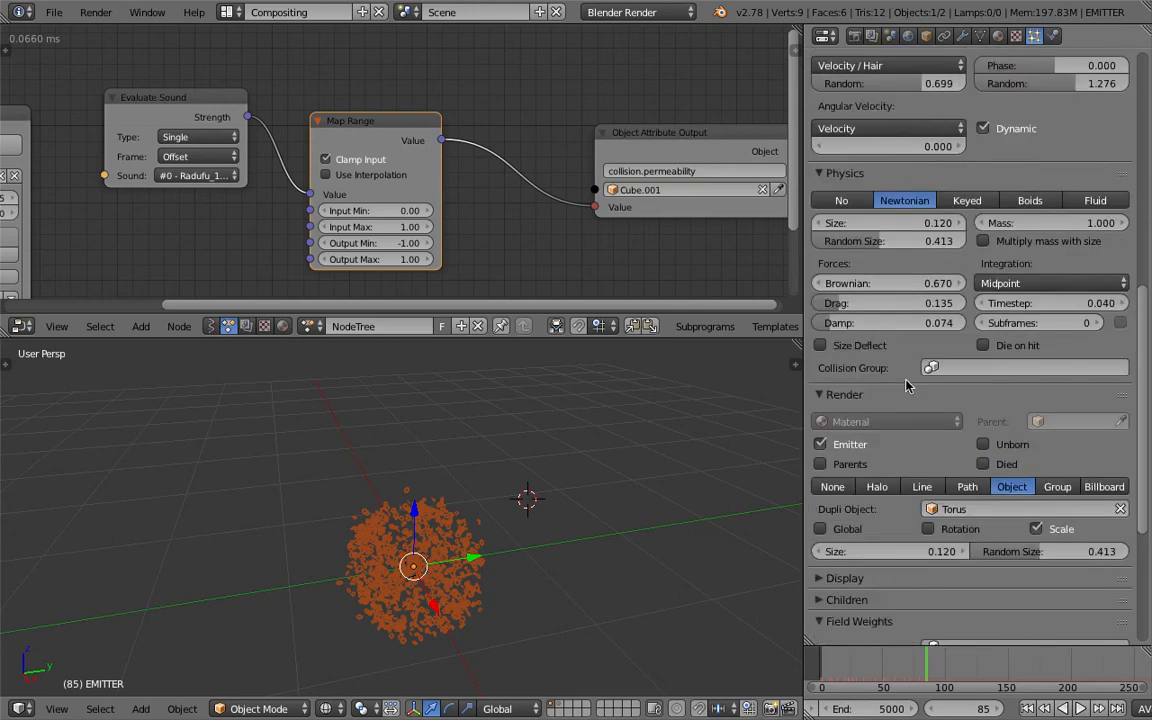
pyautogui.moveTo(849, 309); pyautogui.dragTo(879, 328)
pyautogui.click(849, 328)
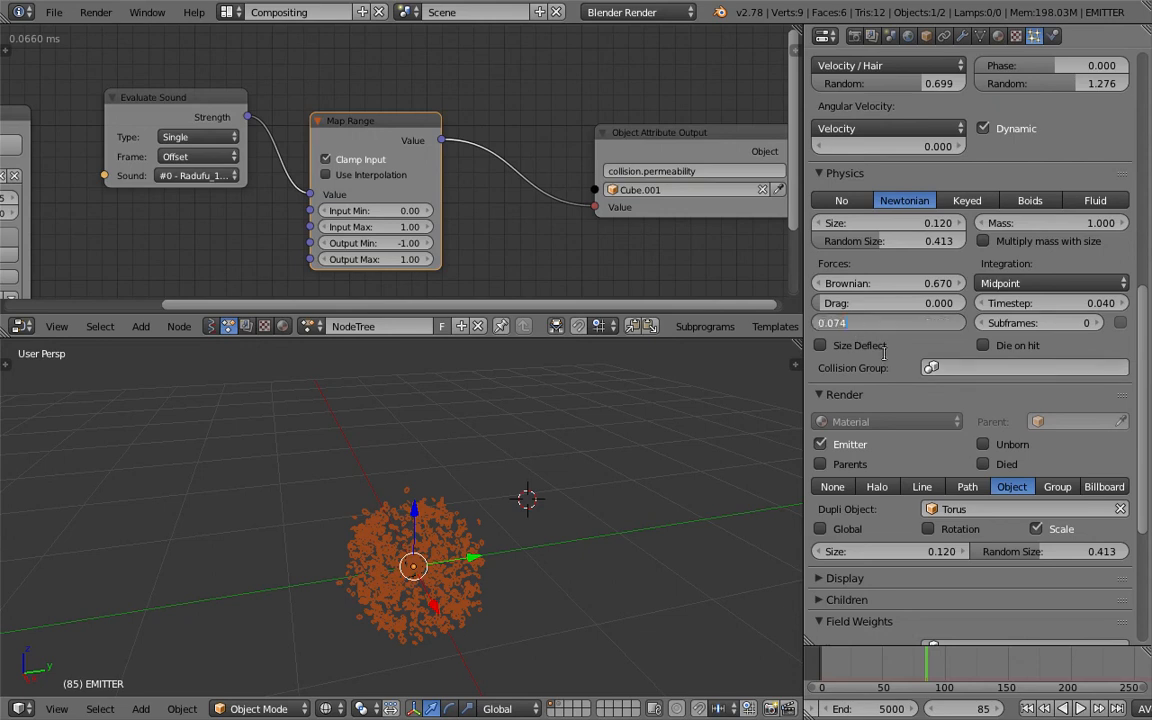
pyautogui.click(888, 355)
# - Add a new texture to the EMITTER particle system and look through its mapping and influence settings
pyautogui.moveTo(1142, 339); pyautogui.dragTo(1022, 40)
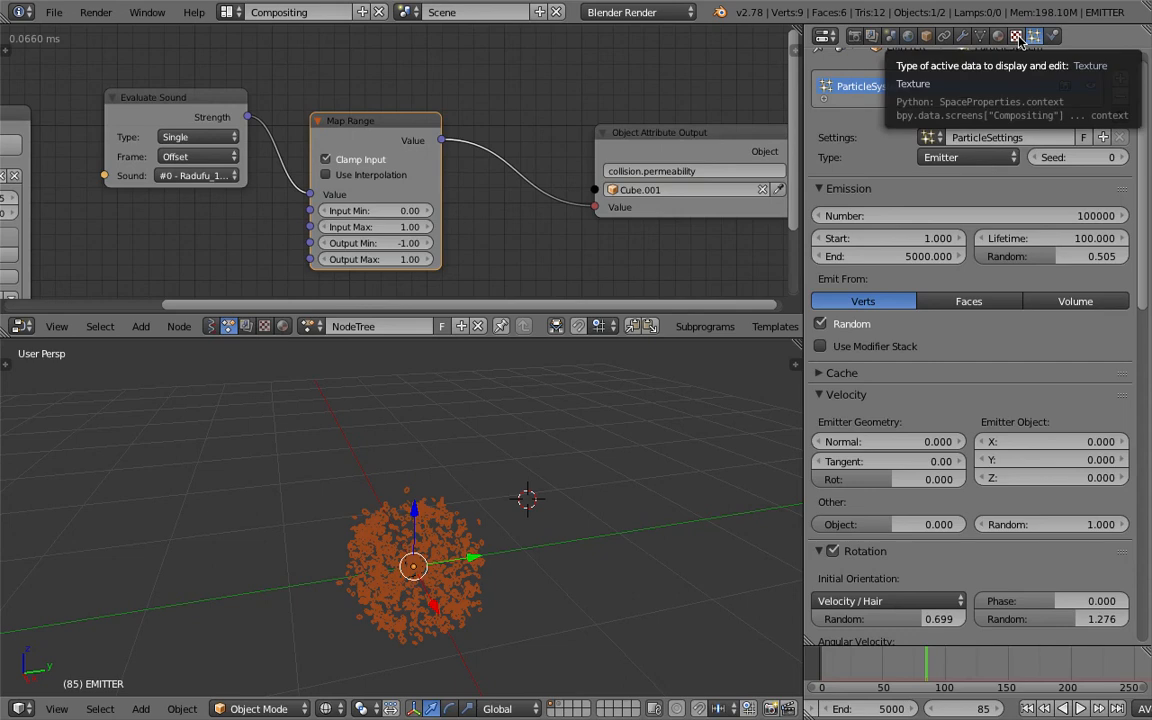
pyautogui.click(1017, 37)
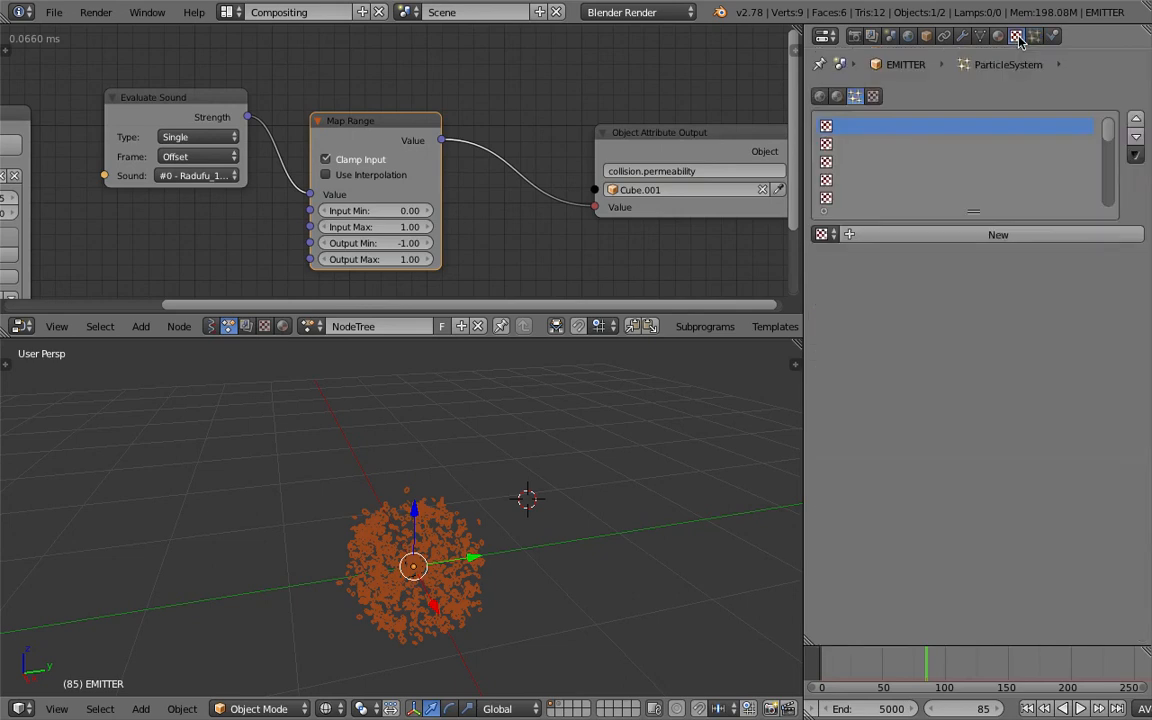
pyautogui.click(966, 235)
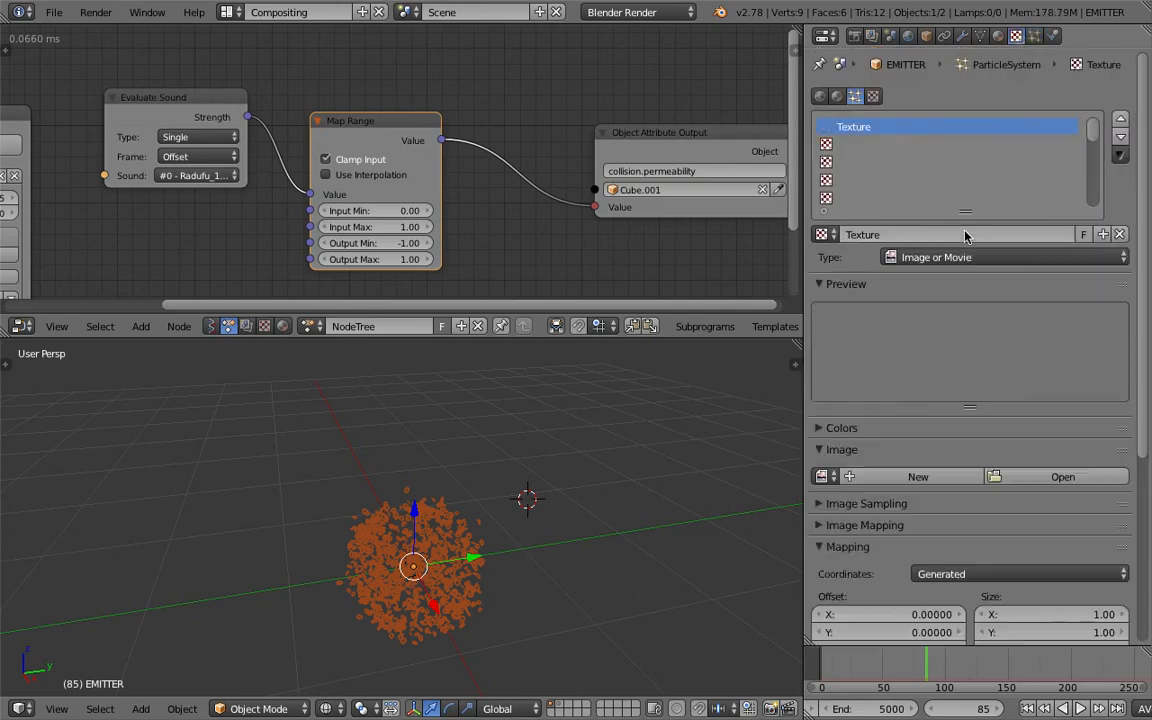
pyautogui.click(1008, 574)
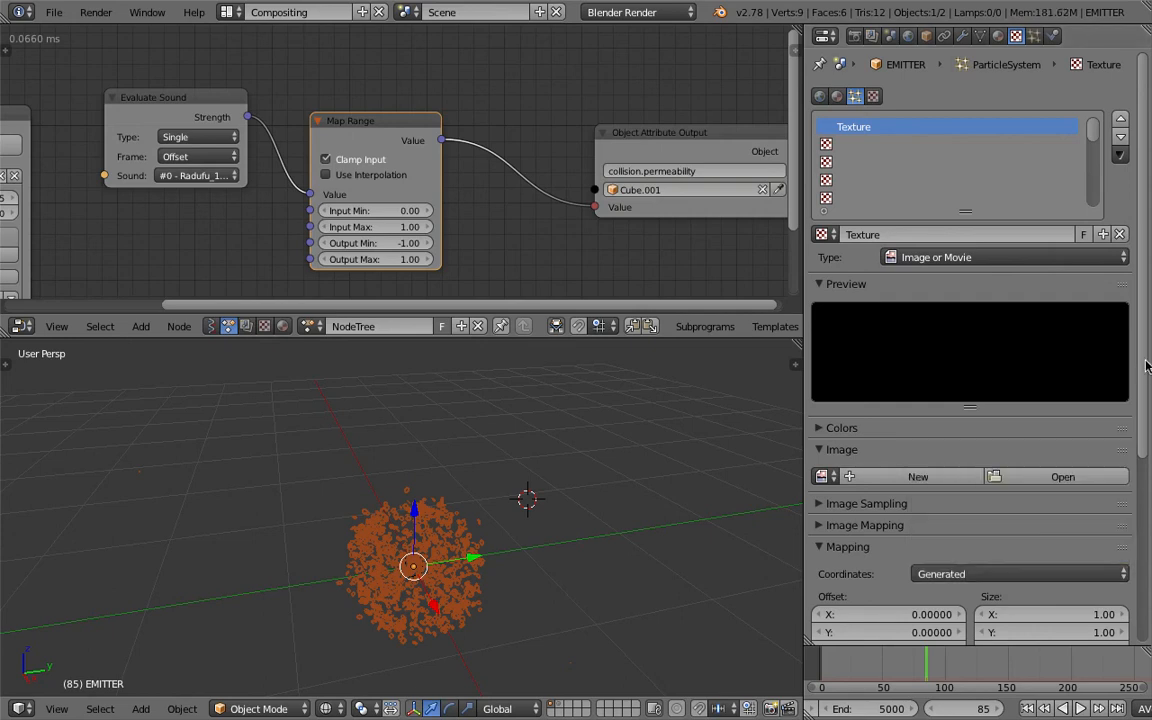
pyautogui.scroll(-6, 1146, 375)
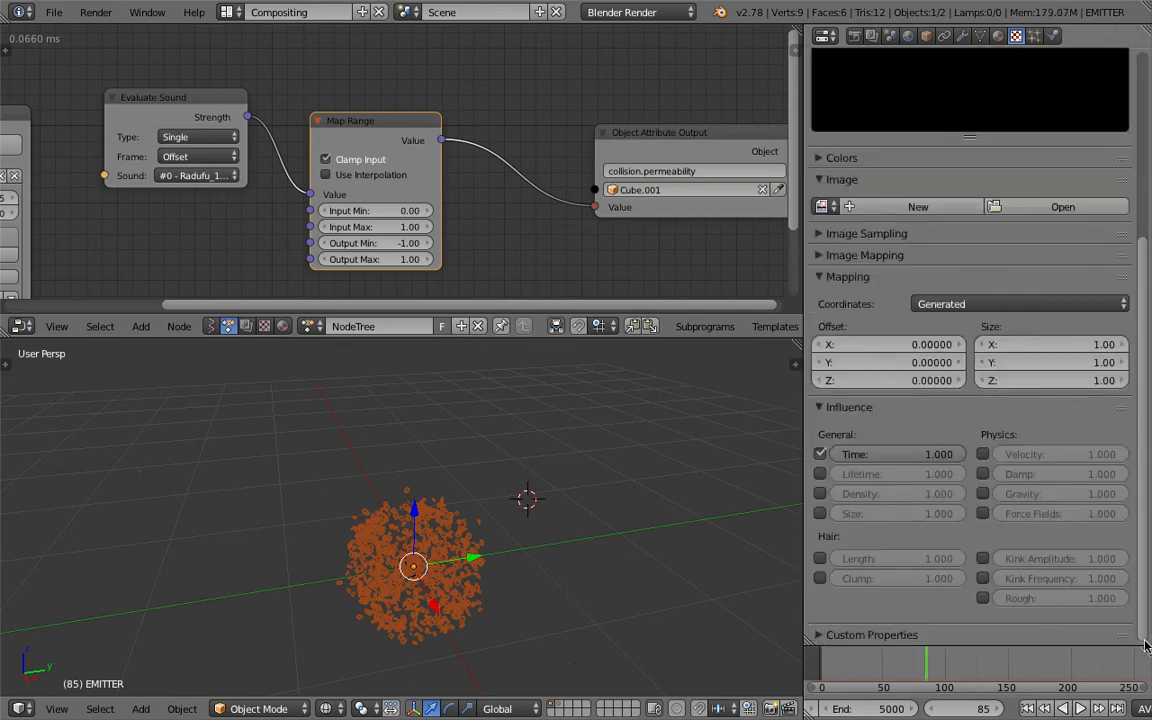
pyautogui.scroll(1, 935, 562)
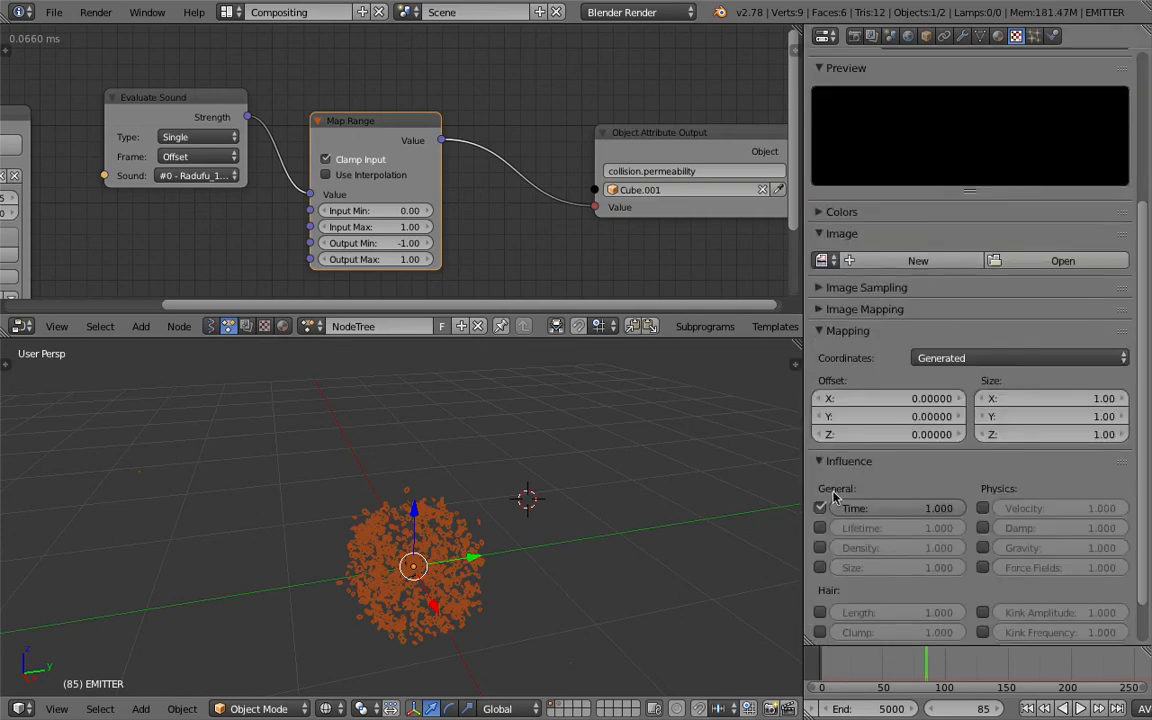
# - Map the particle texture with Strand / Particle coordinates and make it influence size instead of time
pyautogui.click(821, 567)
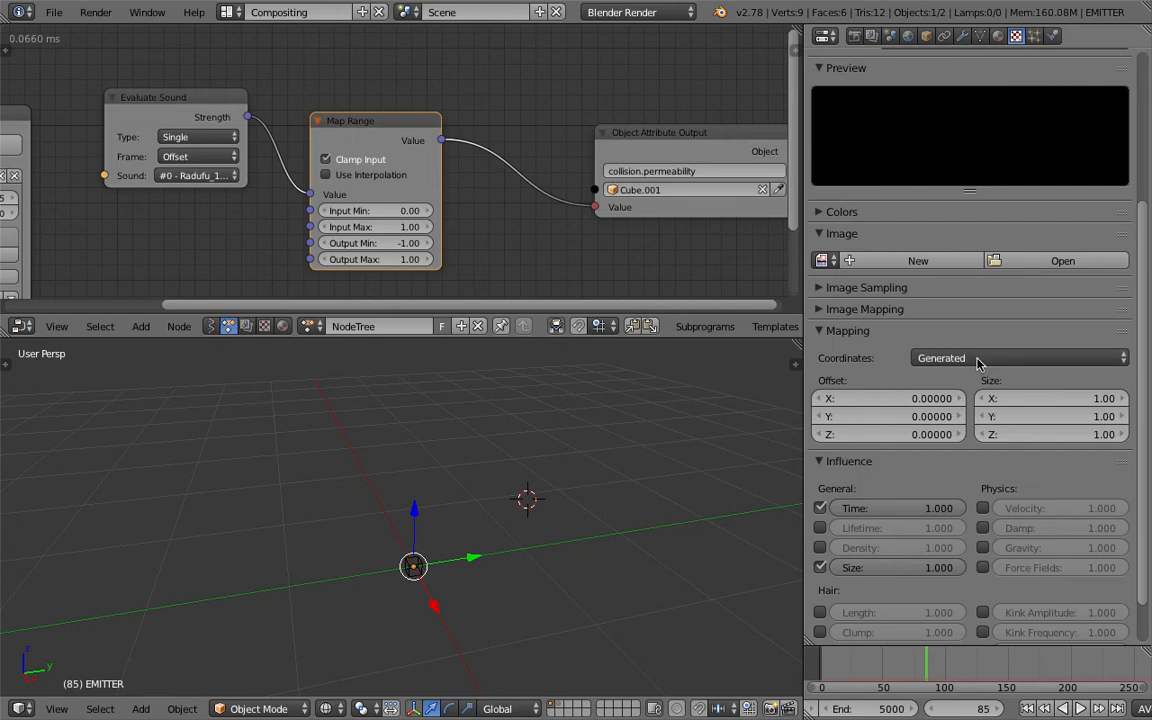
pyautogui.click(916, 359)
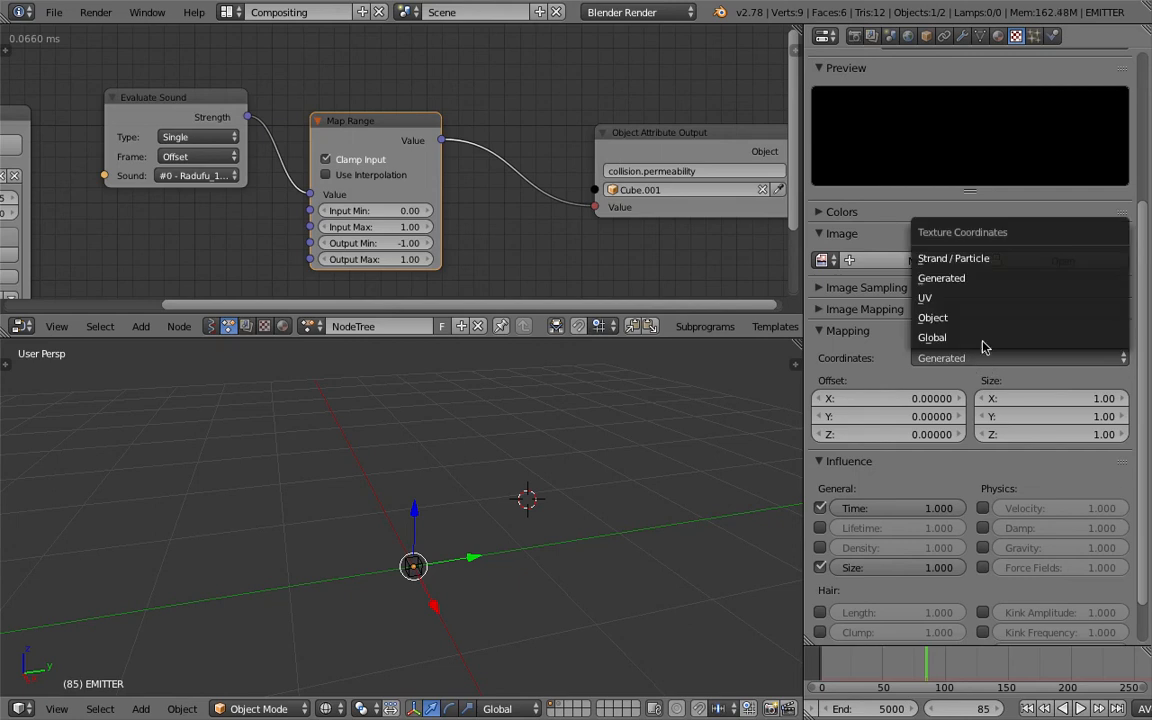
pyautogui.click(988, 260)
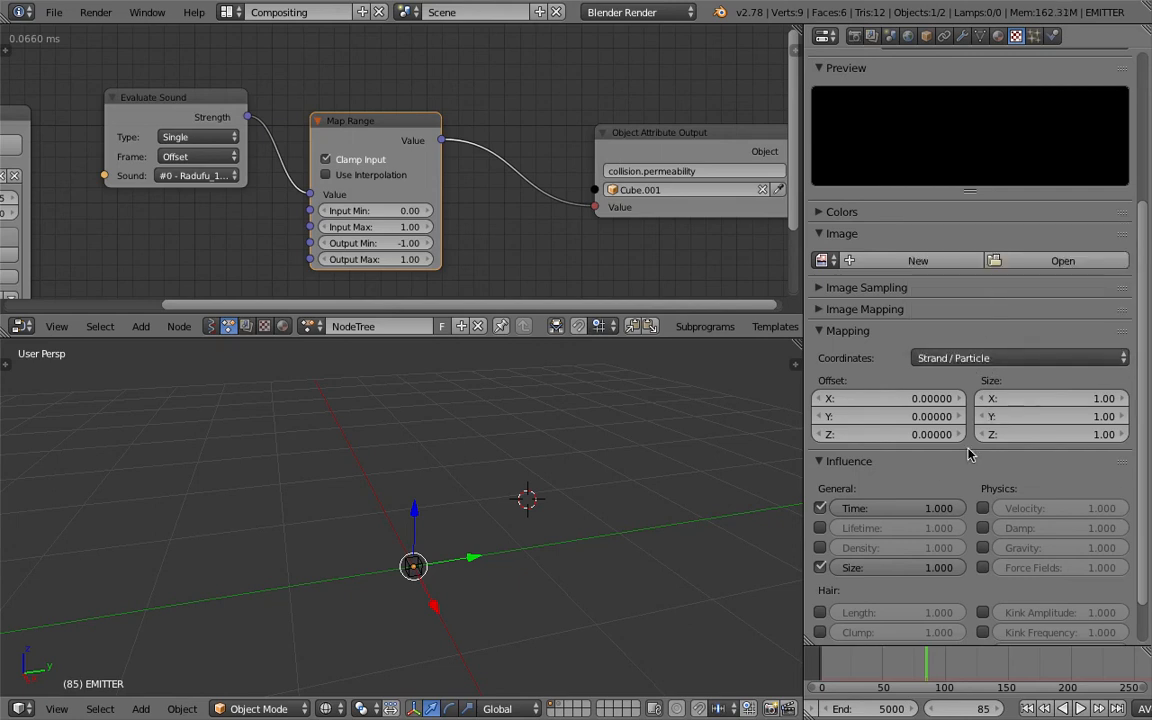
pyautogui.click(820, 508)
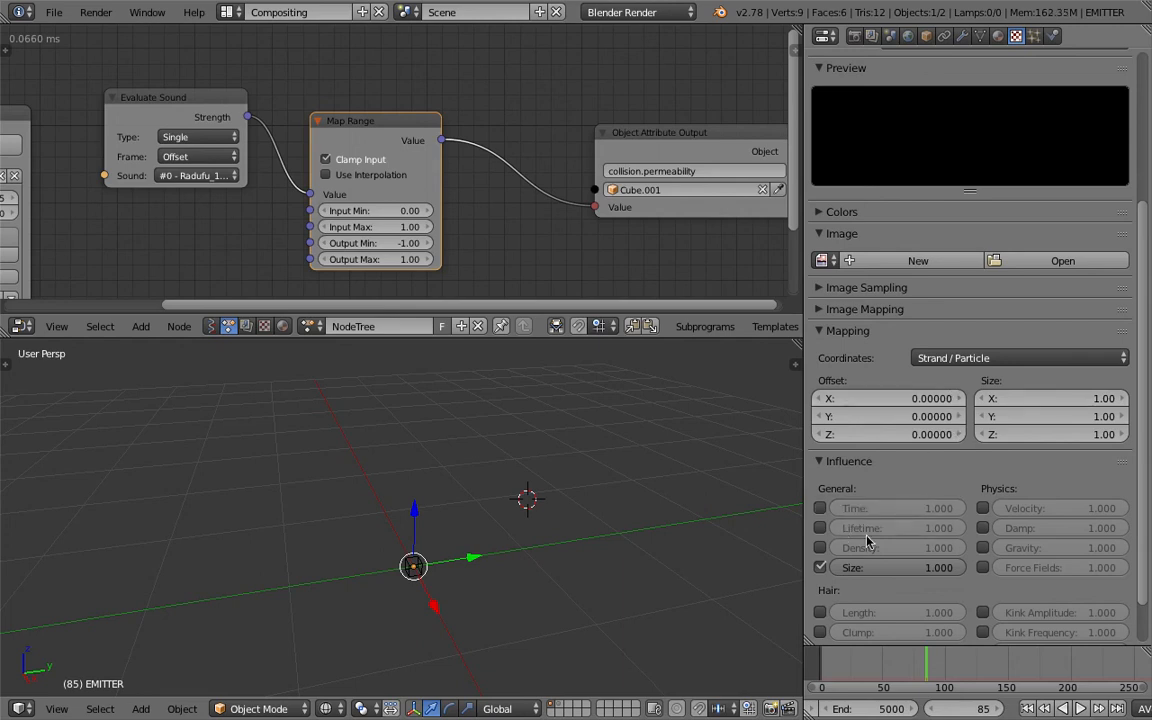
# - Change the particle texture's type from Image or Movie to Blend
pyautogui.scroll(3, 1000, 300)
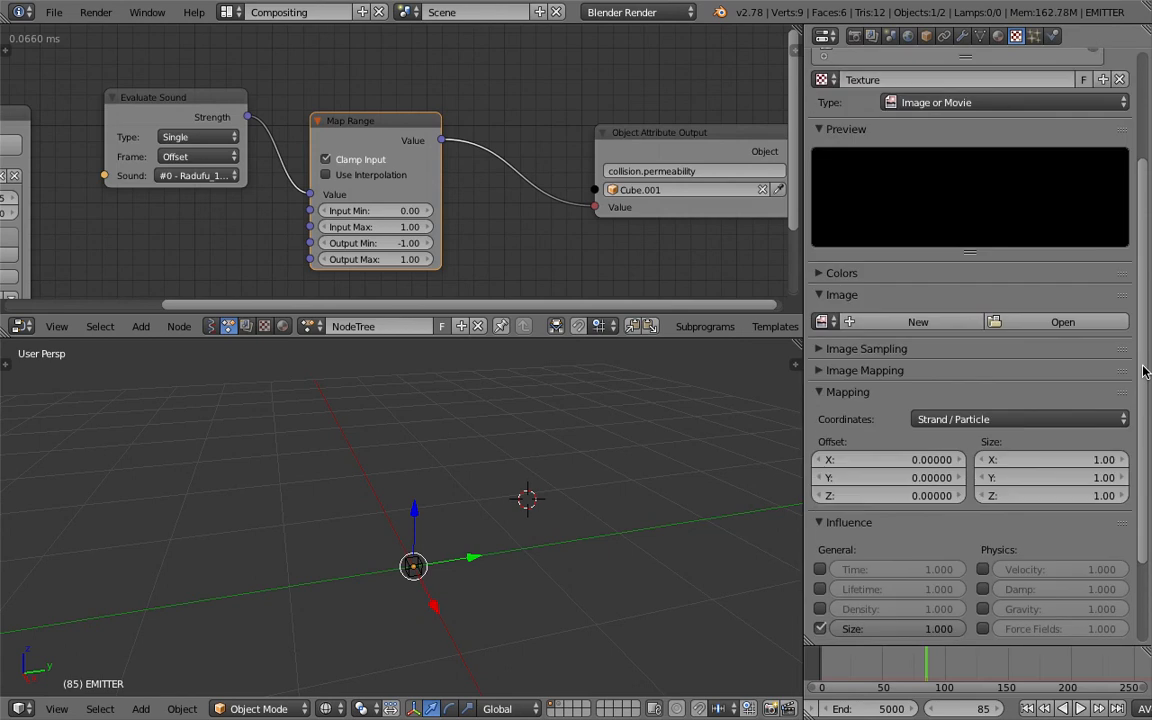
pyautogui.click(946, 108)
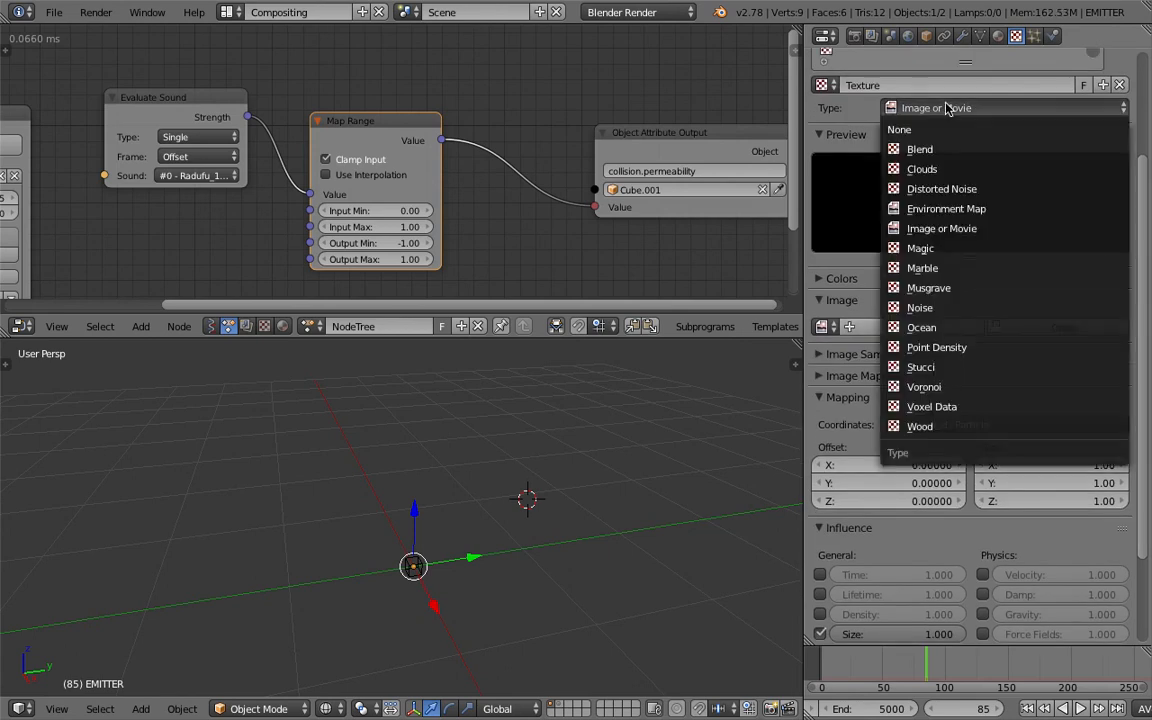
pyautogui.click(946, 150)
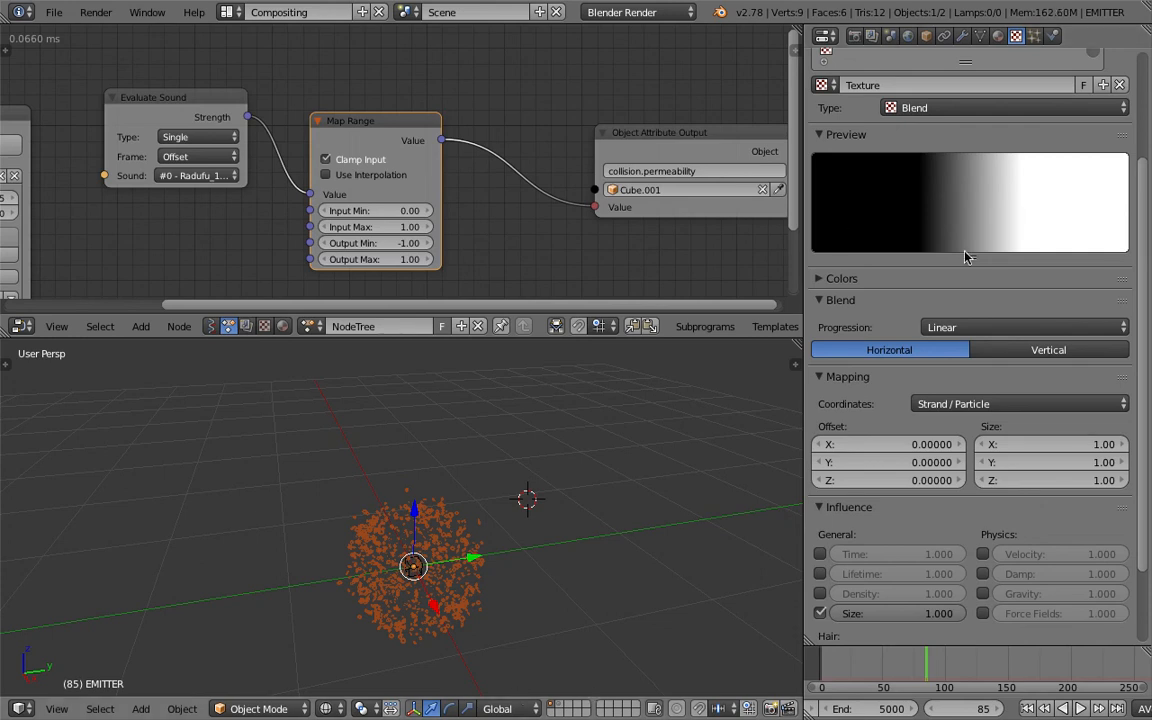
pyautogui.click(979, 351)
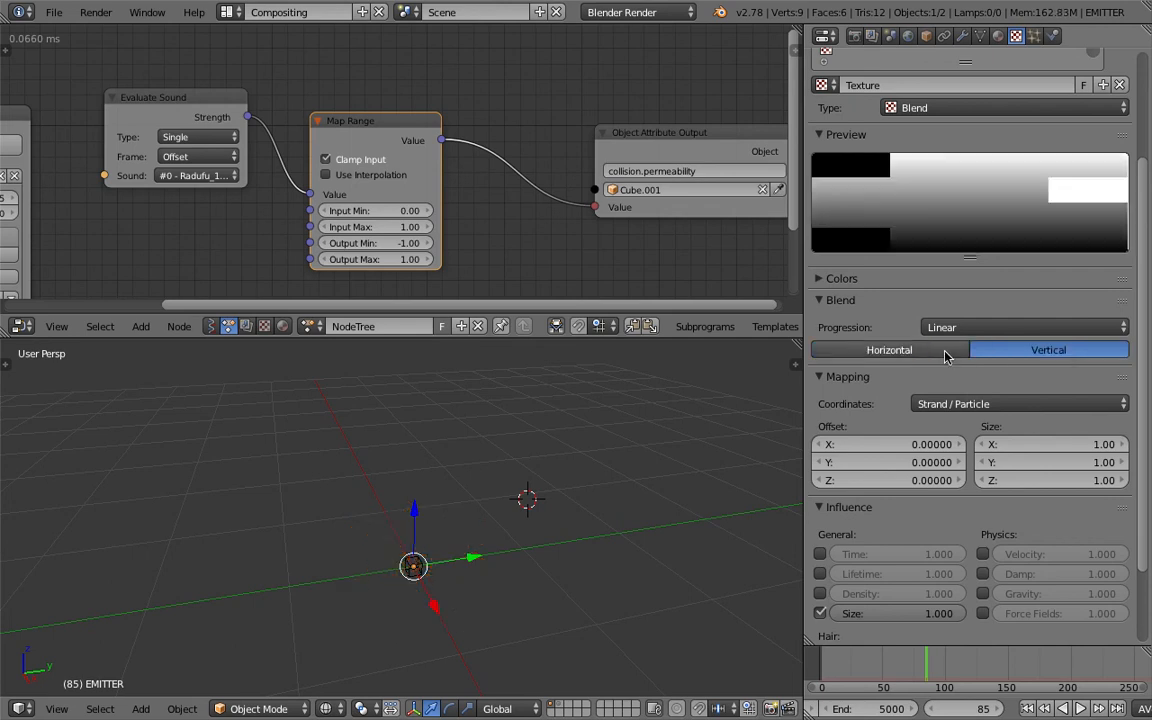
pyautogui.click(949, 350)
pyautogui.click(958, 329)
pyautogui.click(944, 318)
# - Enable the colour ramp on the blend texture and make its first stop fully opaque white
pyautogui.click(840, 280)
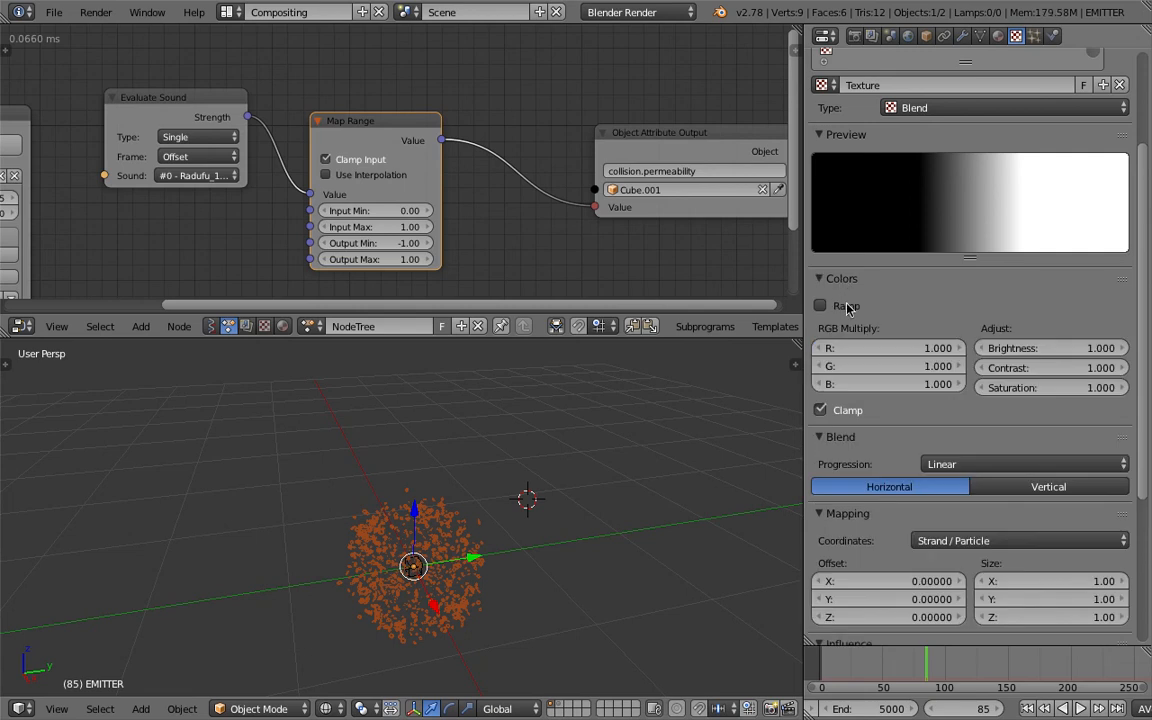
pyautogui.click(821, 306)
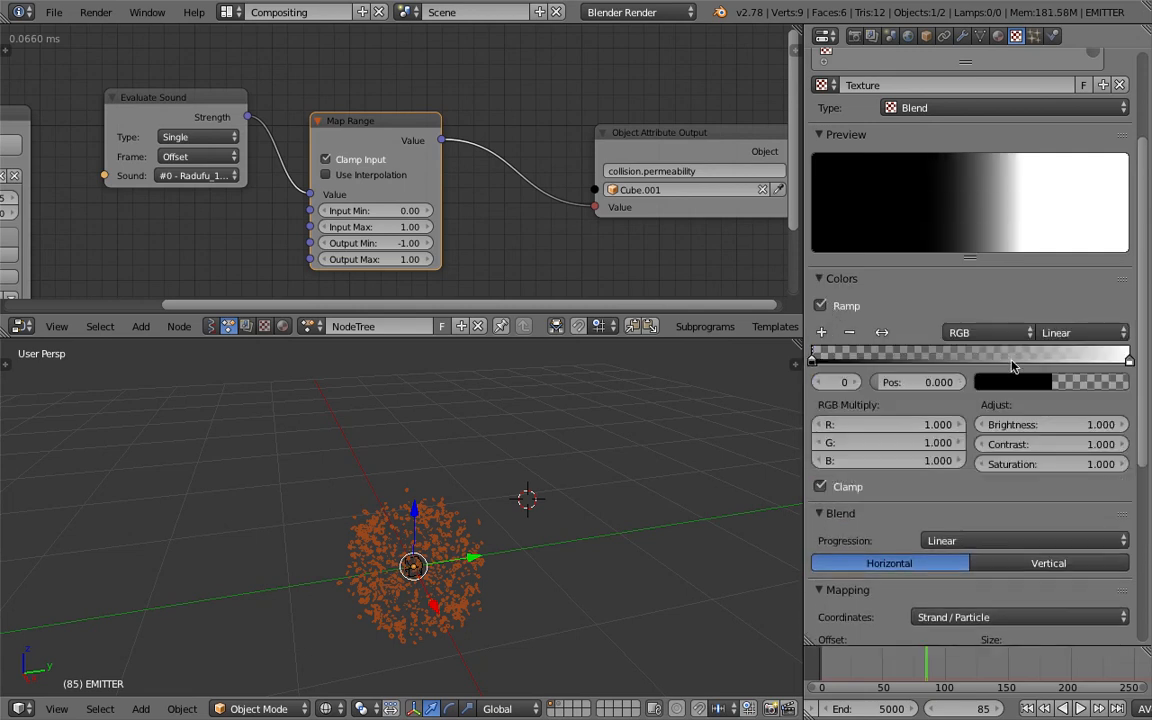
pyautogui.click(1093, 380)
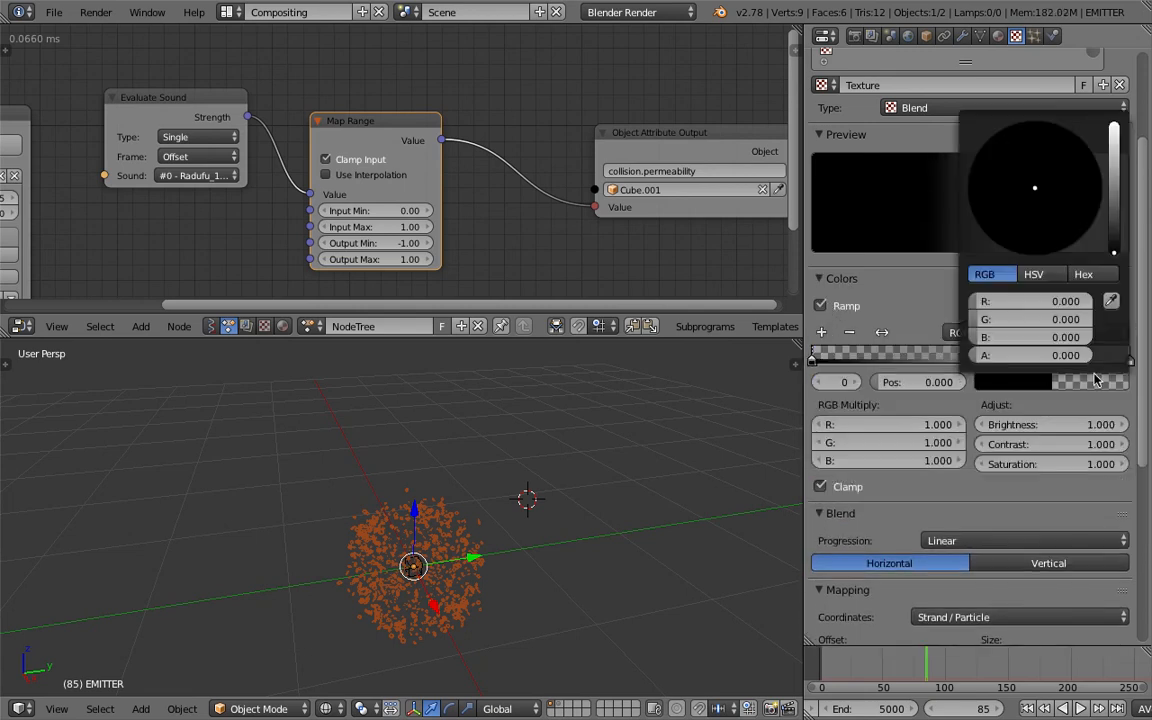
pyautogui.moveTo(1114, 252); pyautogui.dragTo(1114, 122)
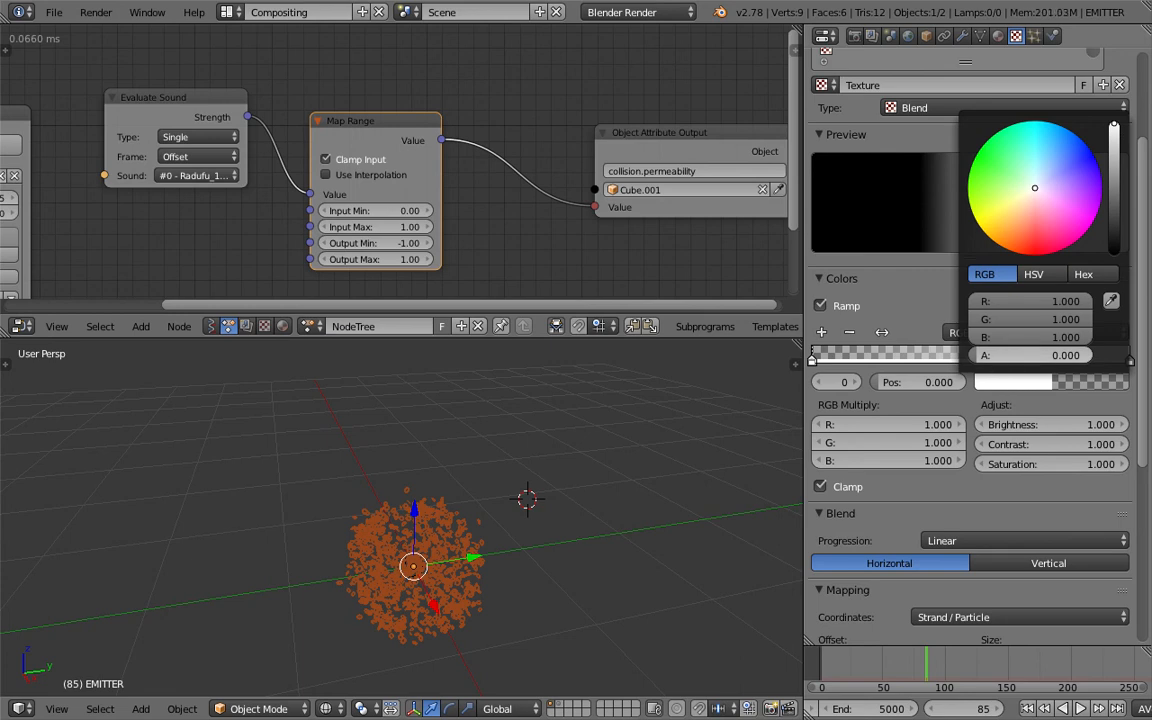
pyautogui.moveTo(1018, 360); pyautogui.dragTo(1120, 360)
pyautogui.moveTo(1114, 130)
pyautogui.mouseDown()
pyautogui.moveTo(1114, 233)
pyautogui.moveTo(1114, 124)
pyautogui.mouseUp()
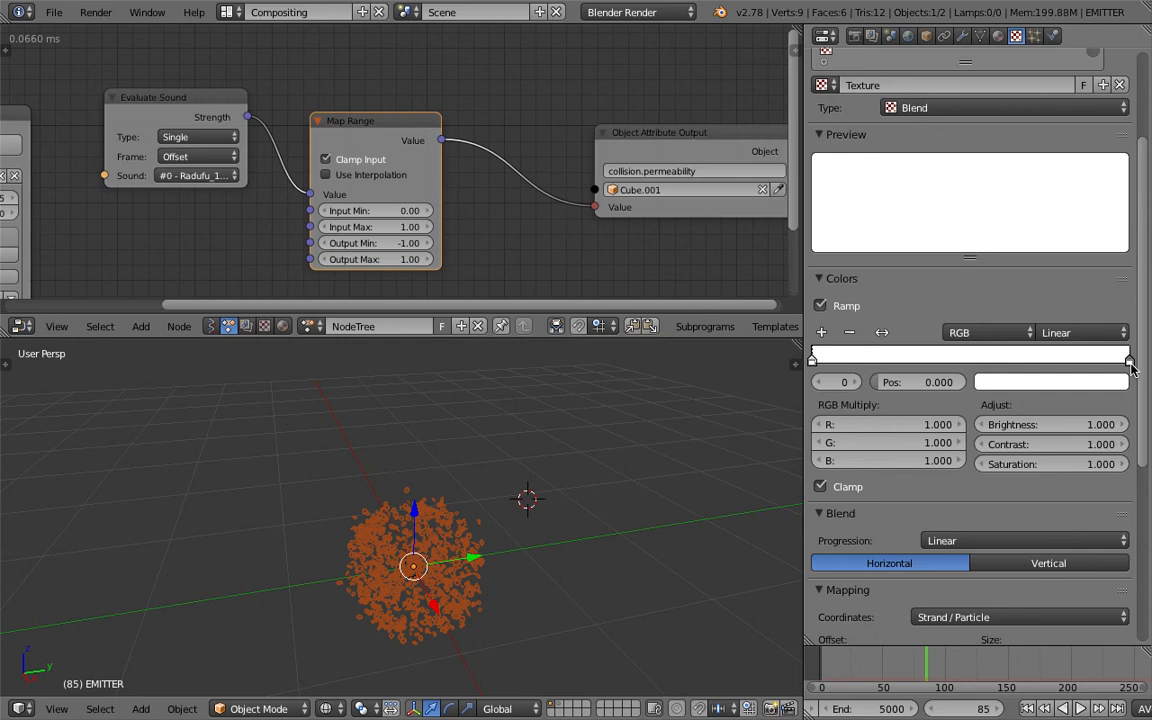
# - Adjust the ramp's stop colours and positions so that it fades from white at the start to black at the end
pyautogui.click(1088, 384)
pyautogui.moveTo(1114, 128); pyautogui.dragTo(1112, 262)
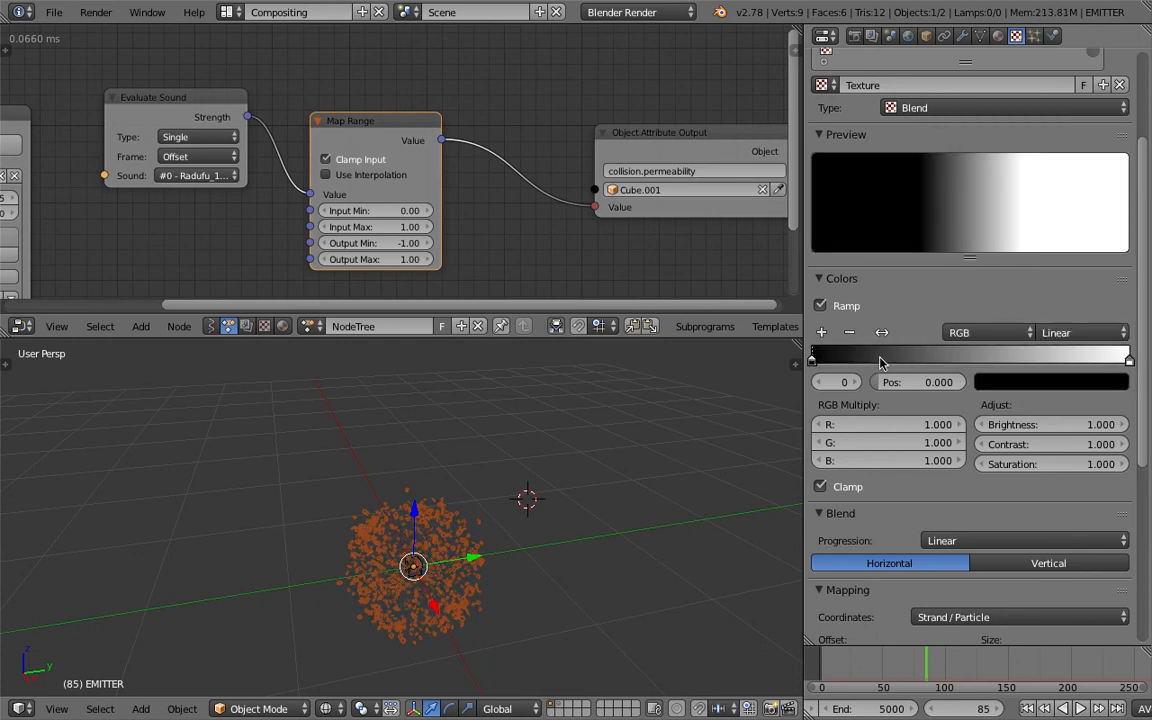
pyautogui.moveTo(1130, 362); pyautogui.dragTo(972, 360)
pyautogui.moveTo(830, 362); pyautogui.dragTo(872, 360)
pyautogui.moveTo(1072, 356)
pyautogui.mouseDown()
pyautogui.moveTo(1145, 353)
pyautogui.moveTo(886, 368)
pyautogui.moveTo(1079, 374)
pyautogui.mouseUp()
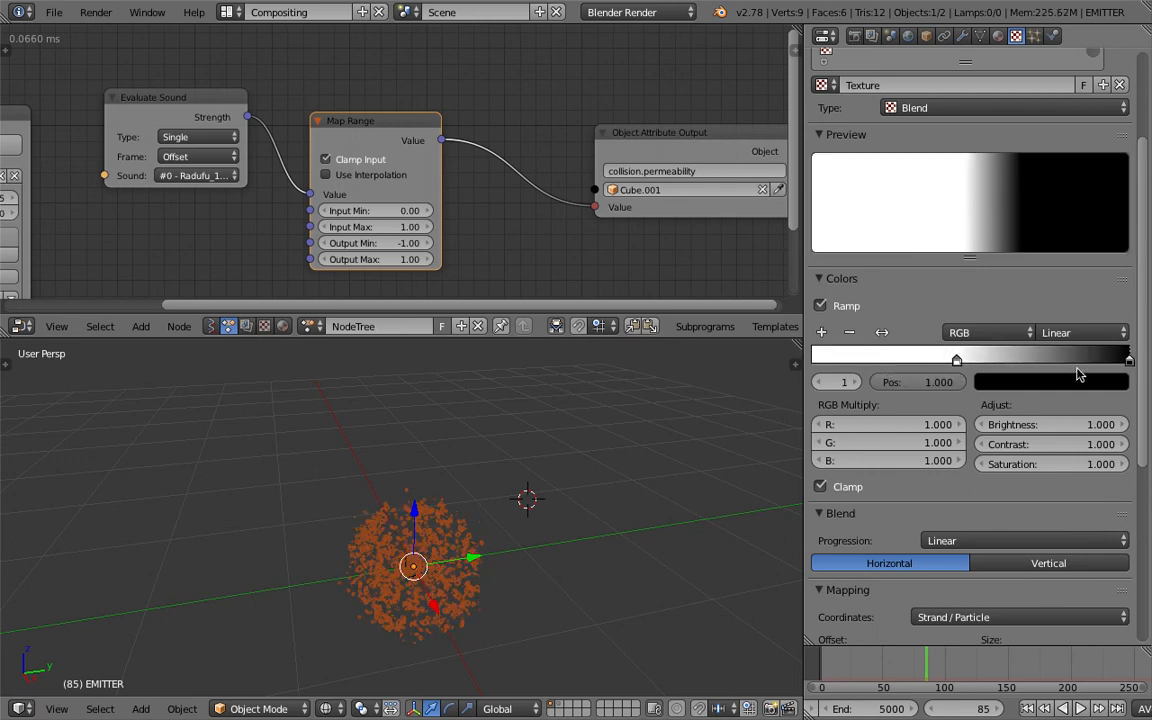
pyautogui.click(956, 360)
pyautogui.moveTo(957, 363); pyautogui.dragTo(816, 367)
# - Switch to the 3D View Full layout and frame the particle cloud closer in the middle of the viewport
pyautogui.click(228, 12)
pyautogui.click(285, 39)
pyautogui.moveTo(556, 490); pyautogui.dragTo(590, 160, button='middle')
pyautogui.scroll(2, 600, 488)
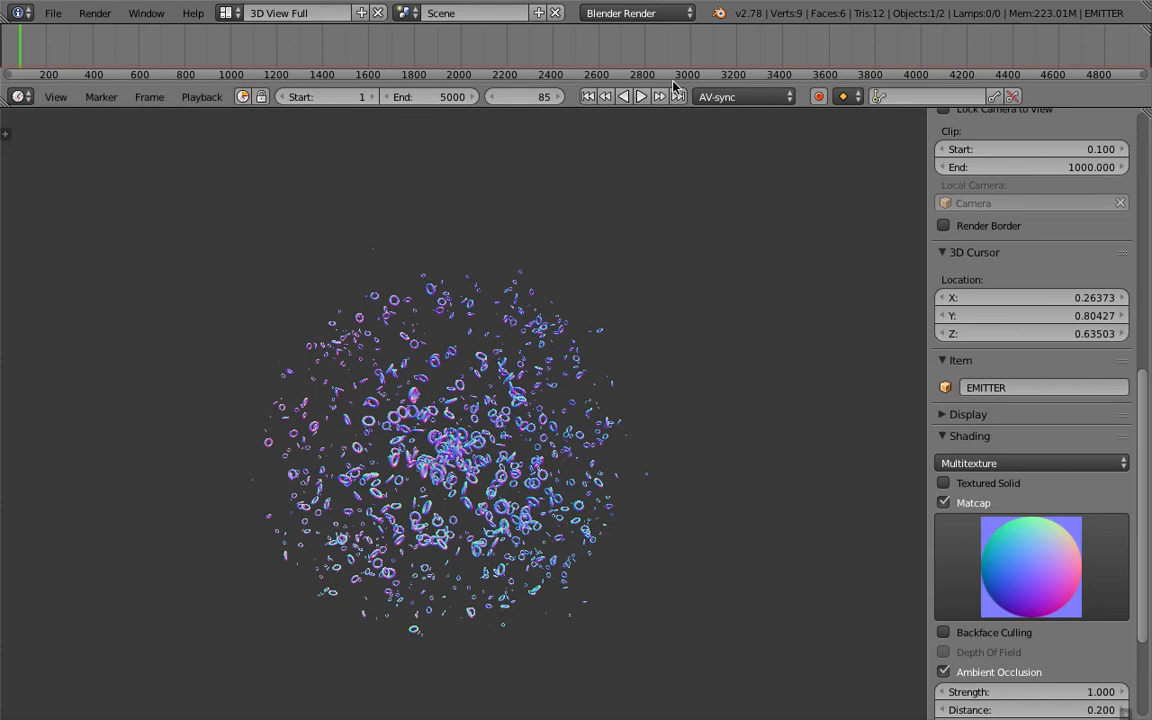
# - Play the particle animation from the first frame, stop it to inspect the torus cloud up close, and save the file
pyautogui.click(588, 96)
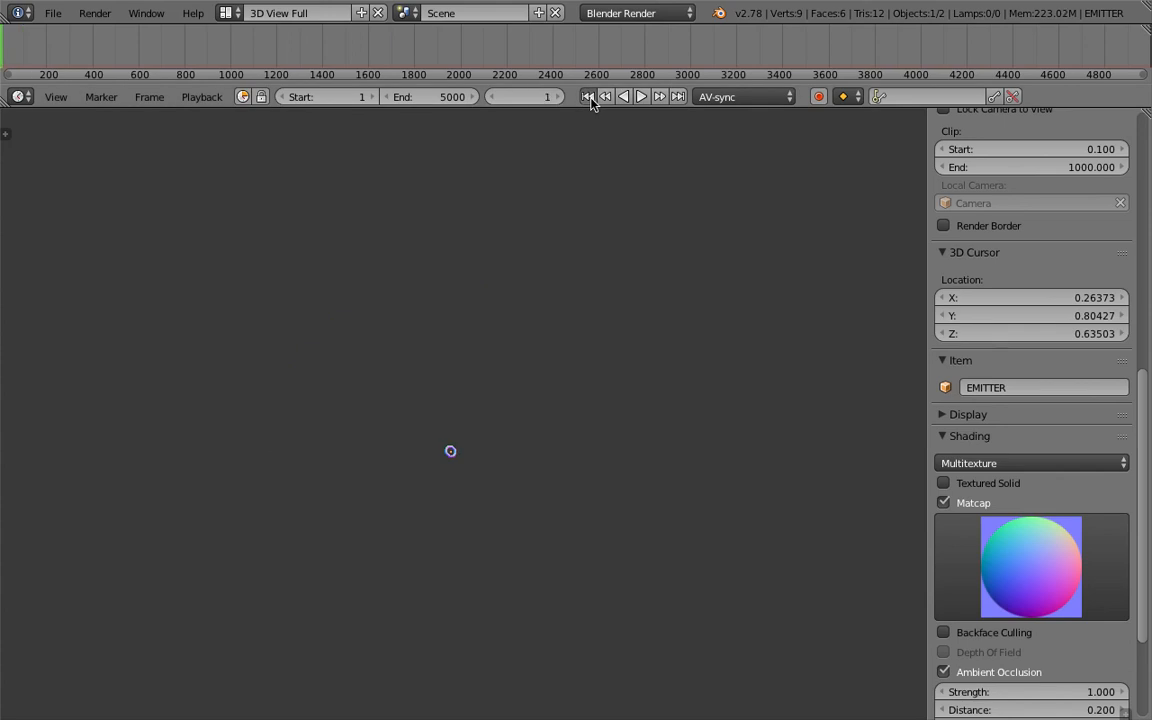
pyautogui.click(641, 96)
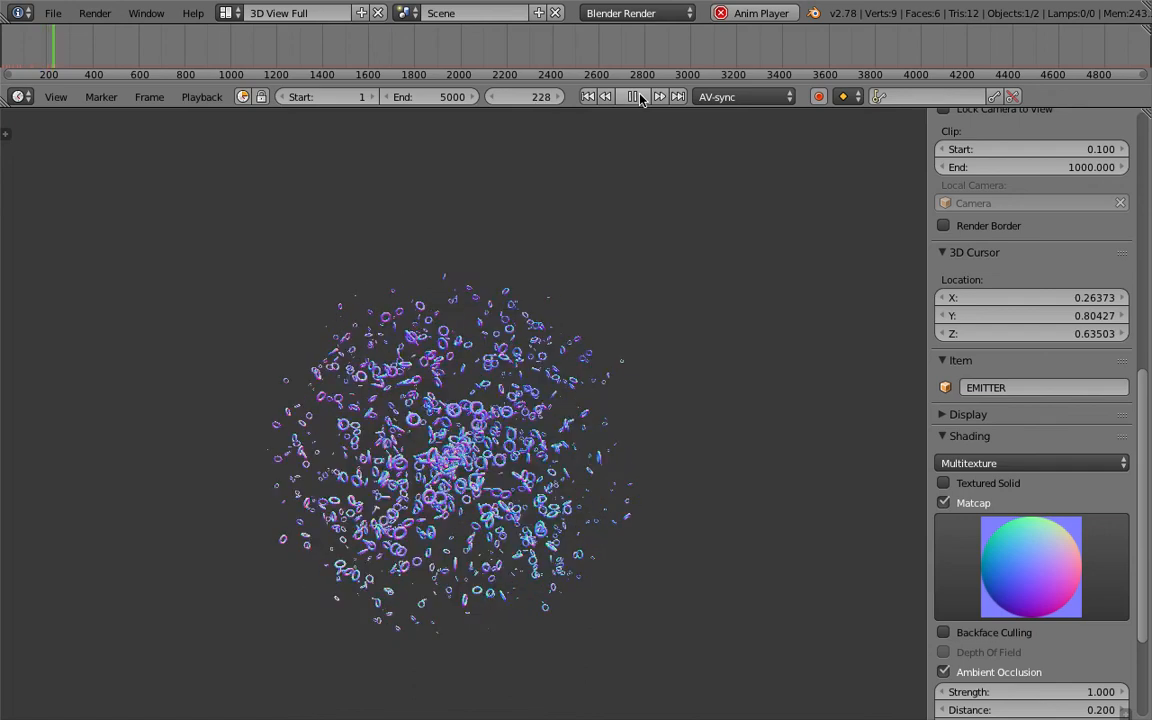
pyautogui.click(634, 97)
pyautogui.scroll(6, 485, 487)
pyautogui.scroll(-5, 485, 487)
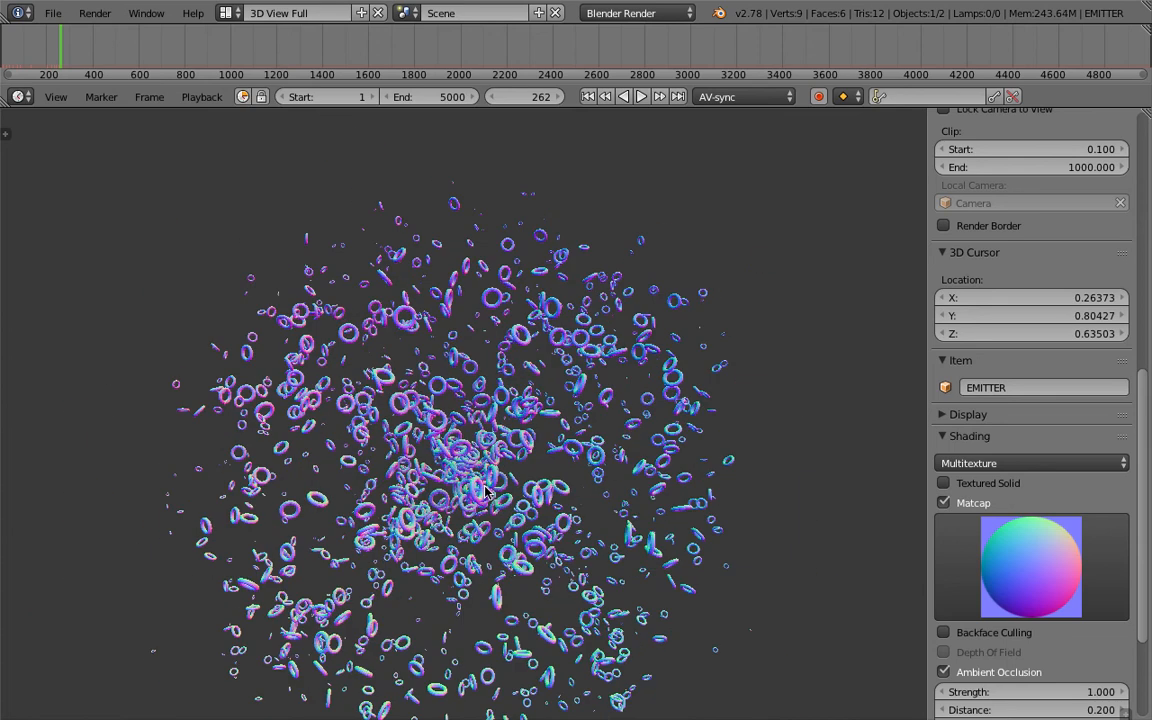
pyautogui.hotkey('ctrl', 's')
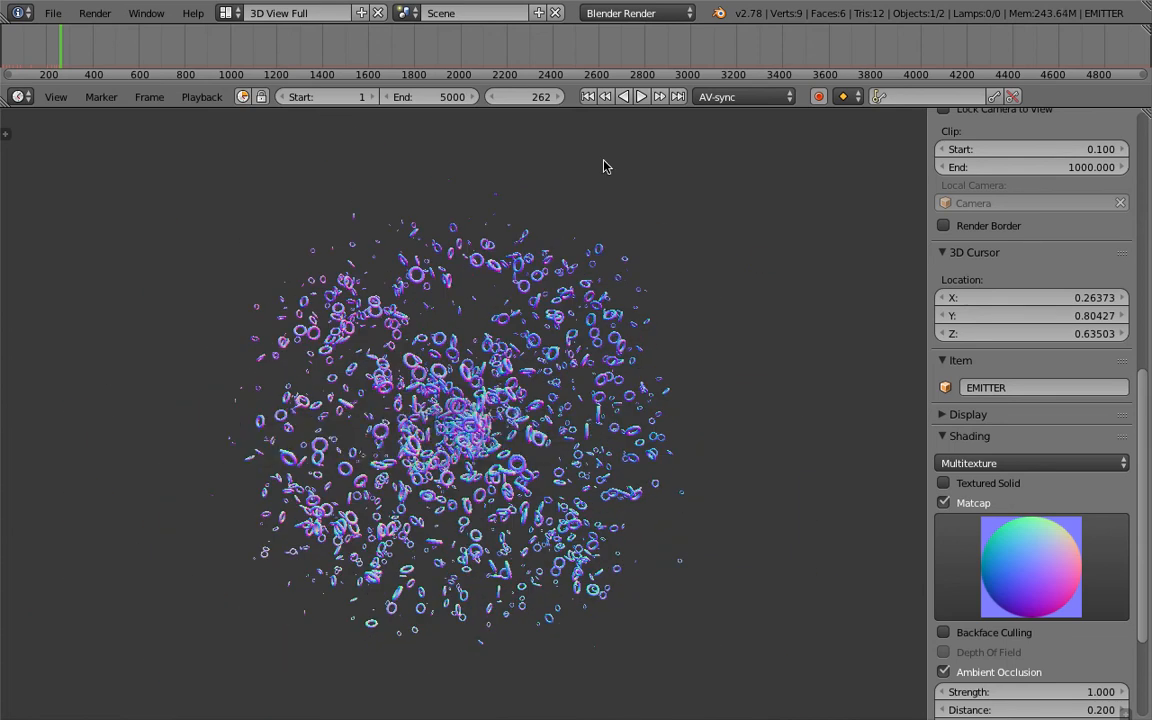
# - Replay the animation briefly from the first frame and stop it
pyautogui.hotkey('shift', 'Left')
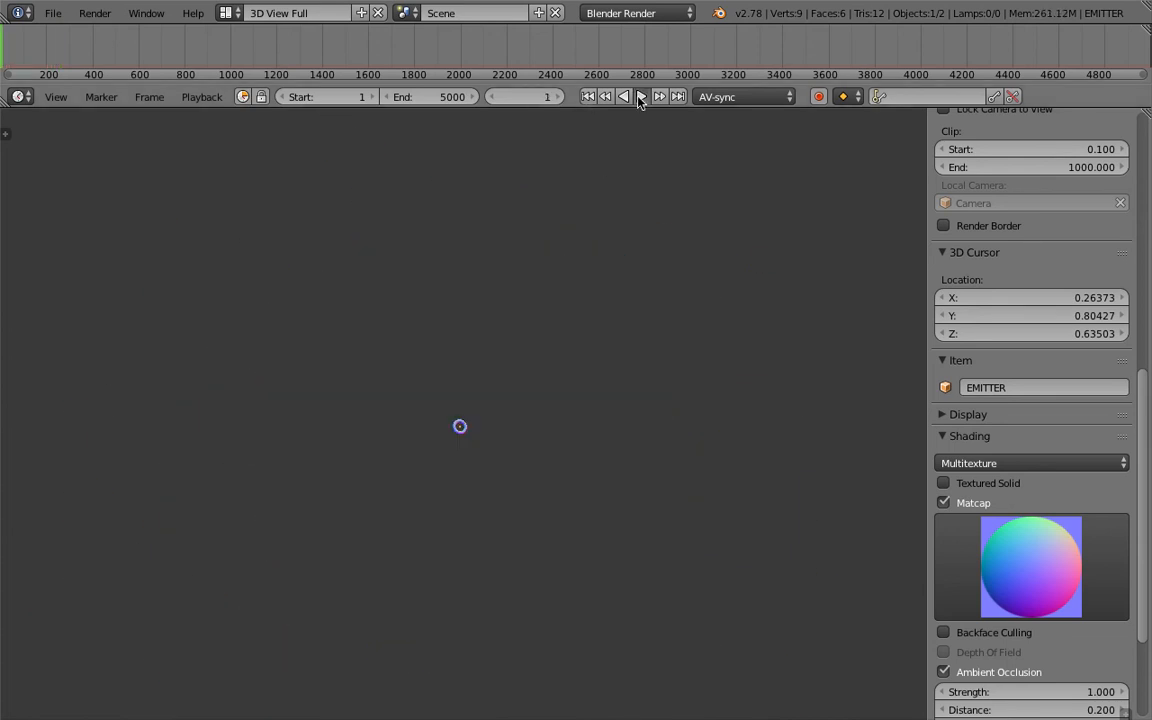
pyautogui.click(640, 96)
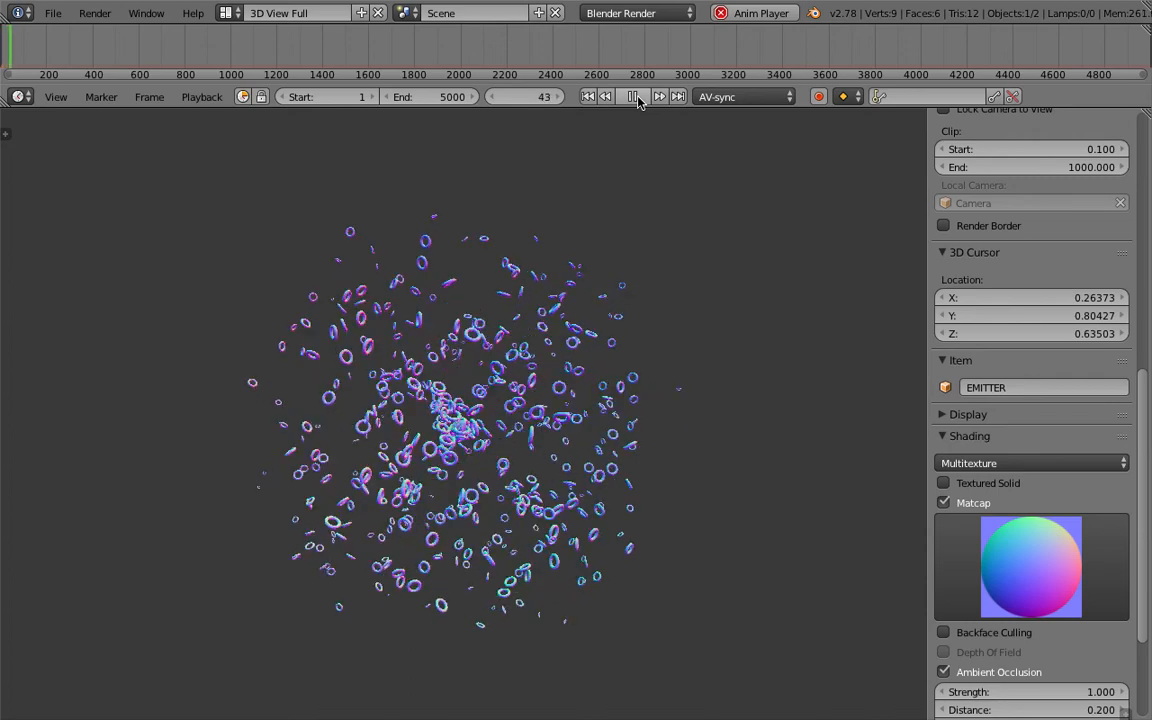
pyautogui.click(634, 97)
# - Switch to the Compositing layout and move the Evaluate Sound and Map Range nodes higher in the node tree
pyautogui.click(228, 12)
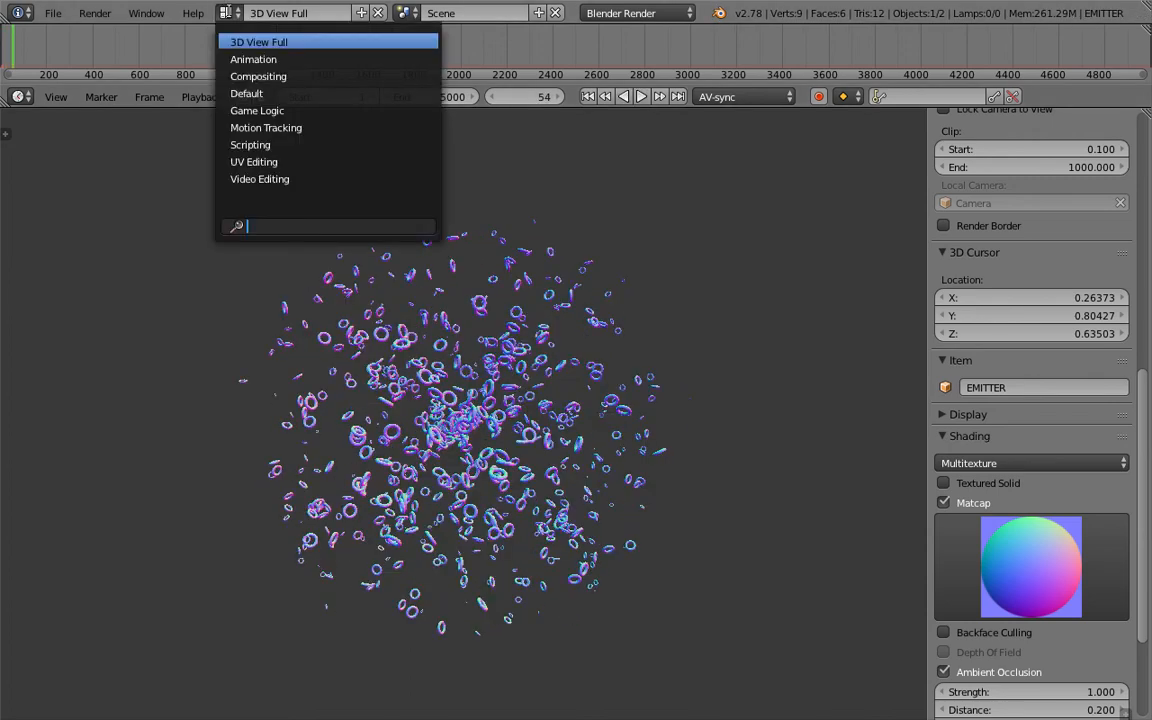
pyautogui.click(255, 75)
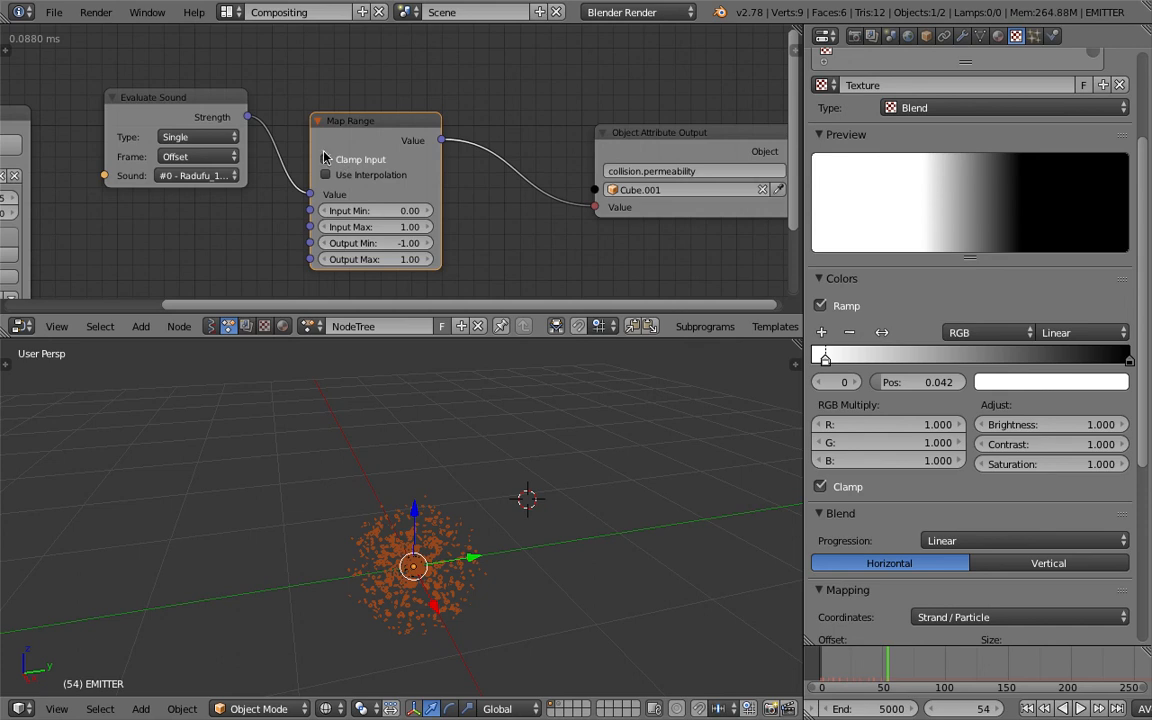
pyautogui.click(168, 104)
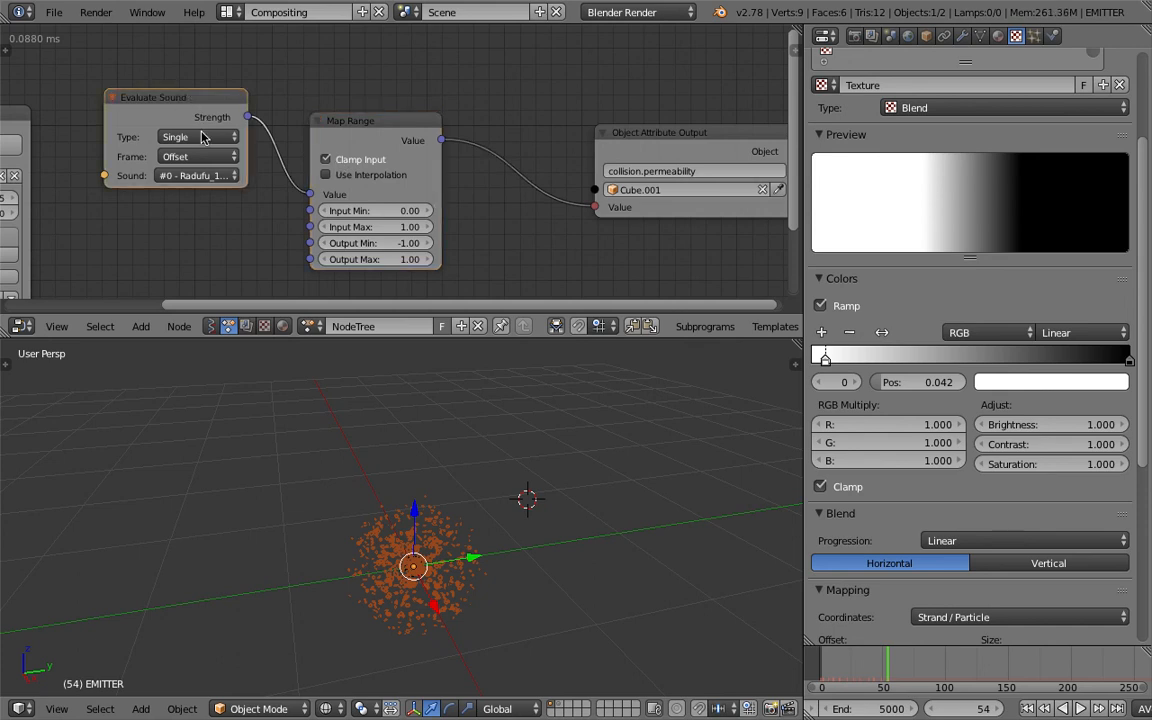
pyautogui.press('g')
pyautogui.click(338, 88)
pyautogui.rightClick(355, 119)
pyautogui.press('g')
pyautogui.click(355, 96)
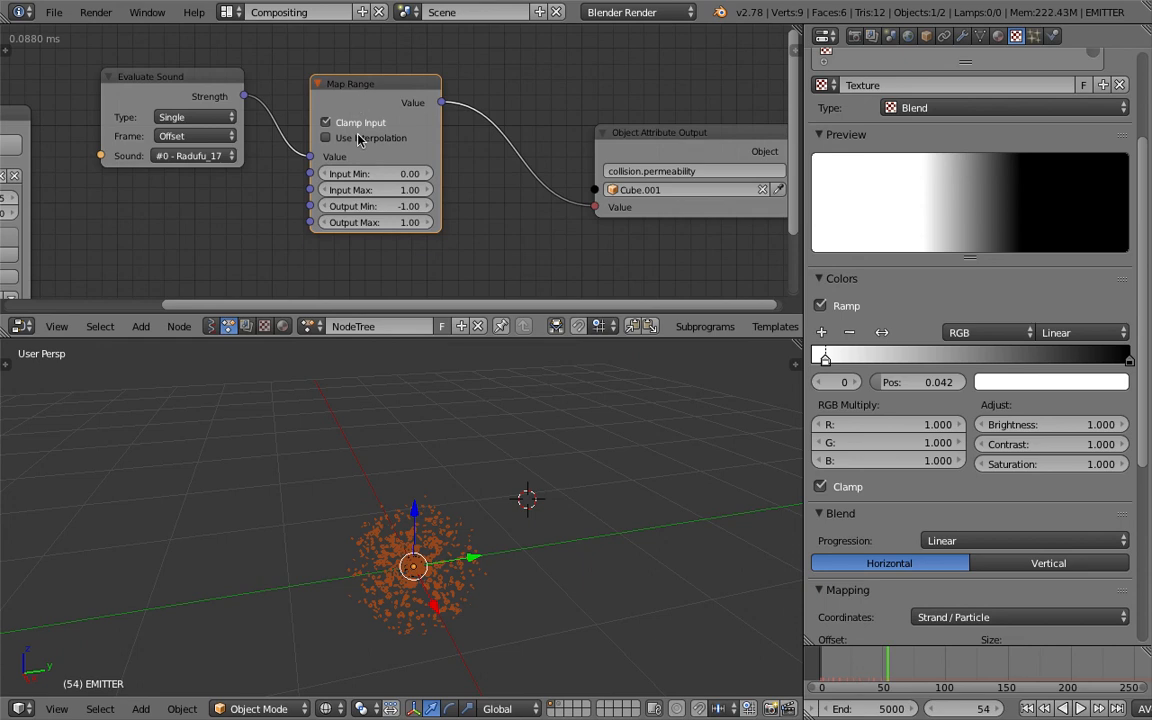
# - Enable Use Interpolation on the Map Range node and set its Input Max to 2 and Output Min to -5
pyautogui.click(360, 140)
pyautogui.click(378, 174)
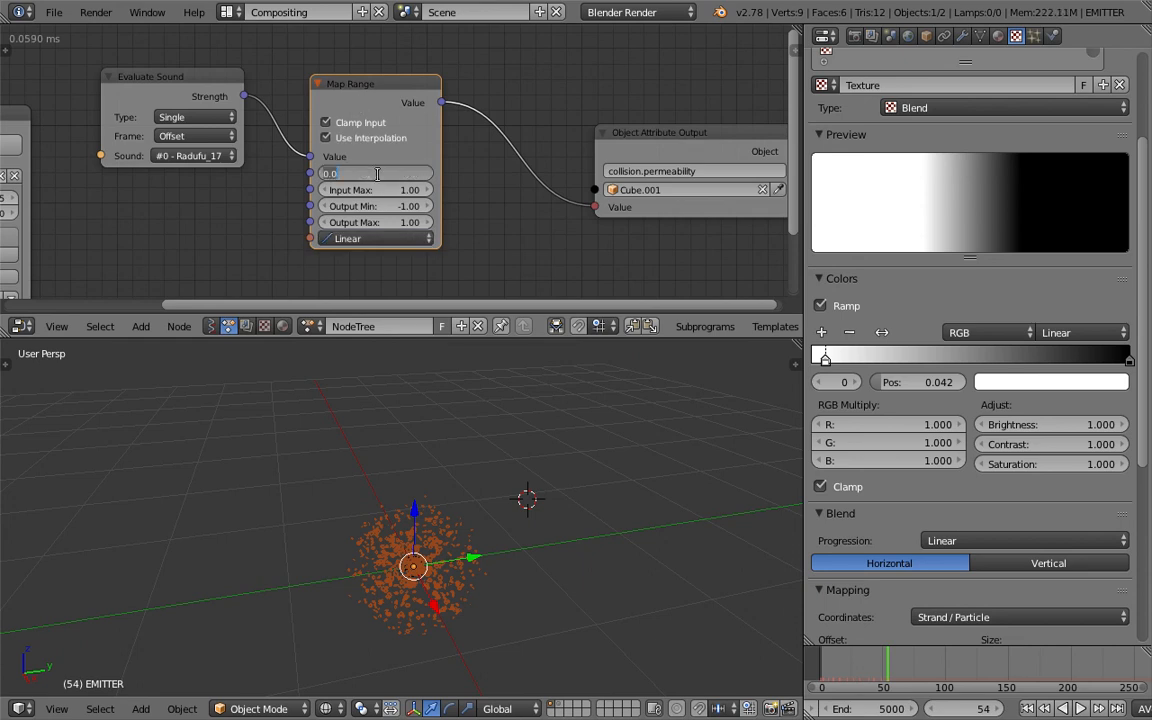
pyautogui.click(435, 197)
pyautogui.click(404, 192)
pyautogui.write('2')
pyautogui.click(454, 203)
pyautogui.click(421, 206)
pyautogui.write('-5')
pyautogui.press('Return')
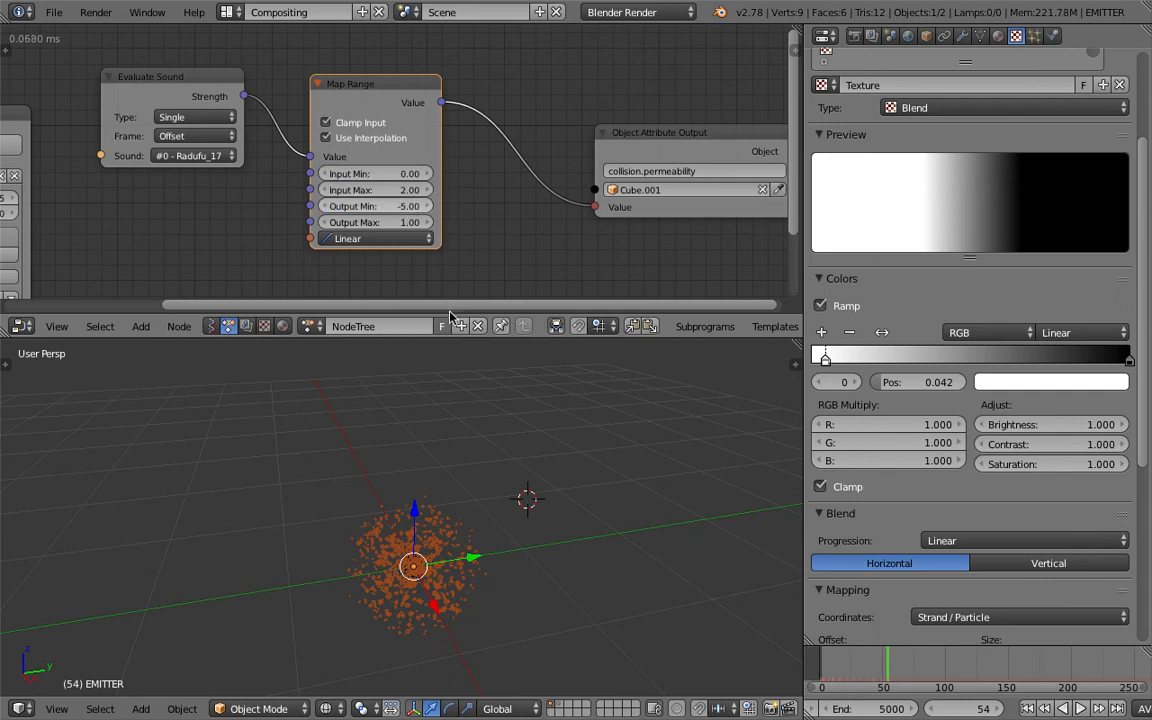
# - Test the new mapping by playing the animation from the first frame, and stop it
pyautogui.click(1028, 709)
pyautogui.click(1080, 709)
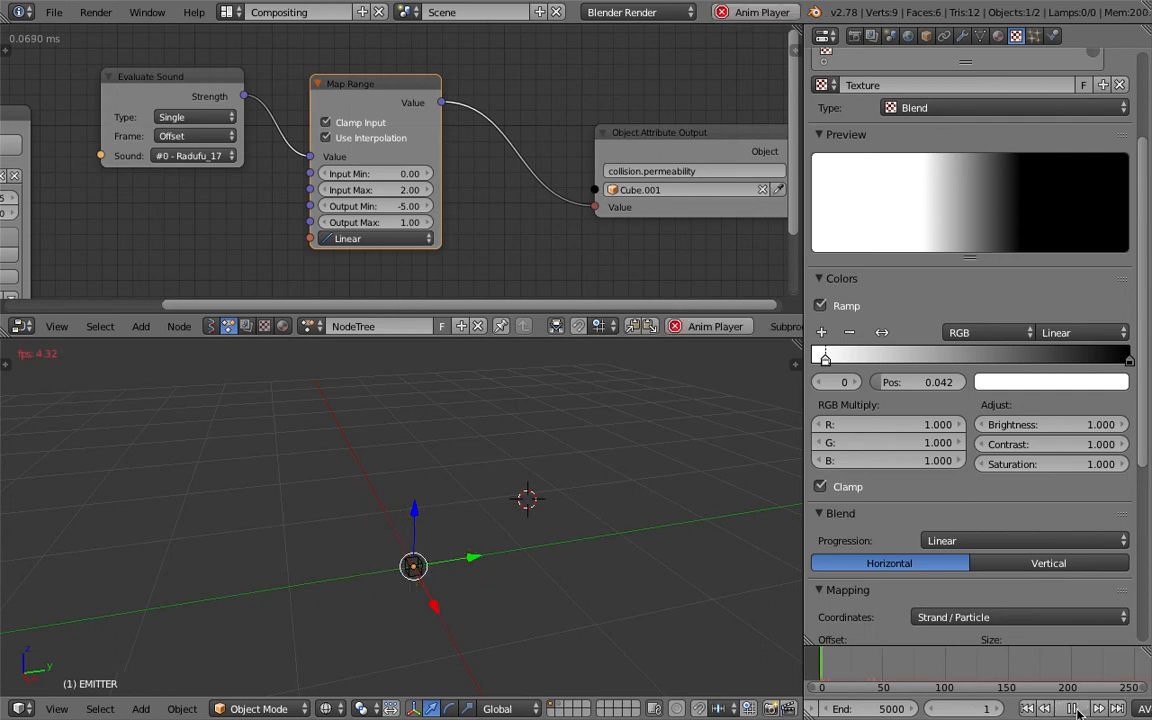
pyautogui.click(1072, 709)
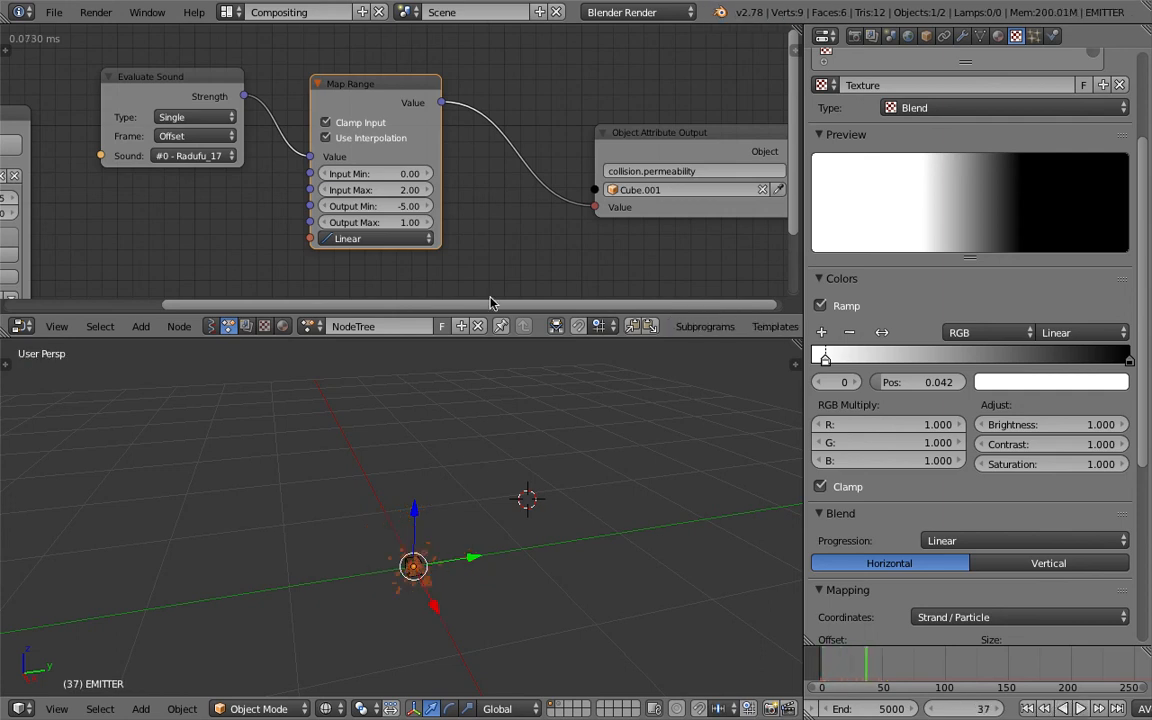
# - Set the Map Range node's Output Min to -2
pyautogui.click(403, 205)
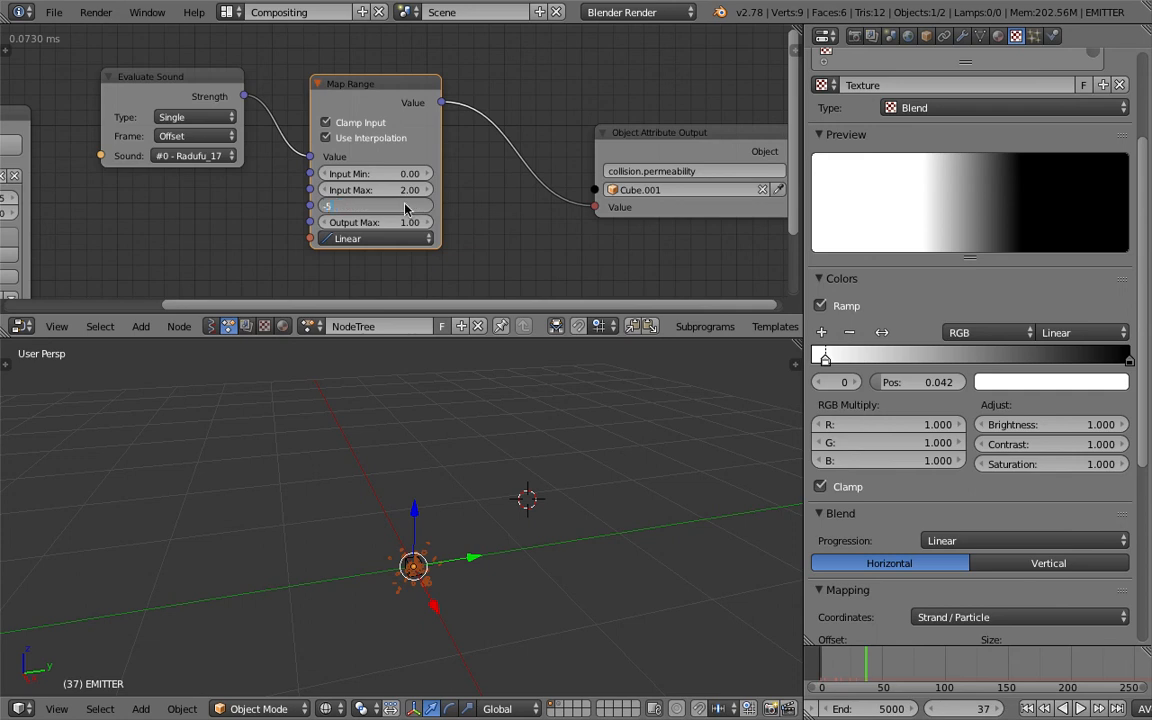
pyautogui.press('Return')
pyautogui.click(403, 205)
pyautogui.write('-1')
pyautogui.press('Return')
# - Review the particle pulses from the first frame in the 3D View Full layout, return to the Compositing layout and stop playback
pyautogui.click(226, 12)
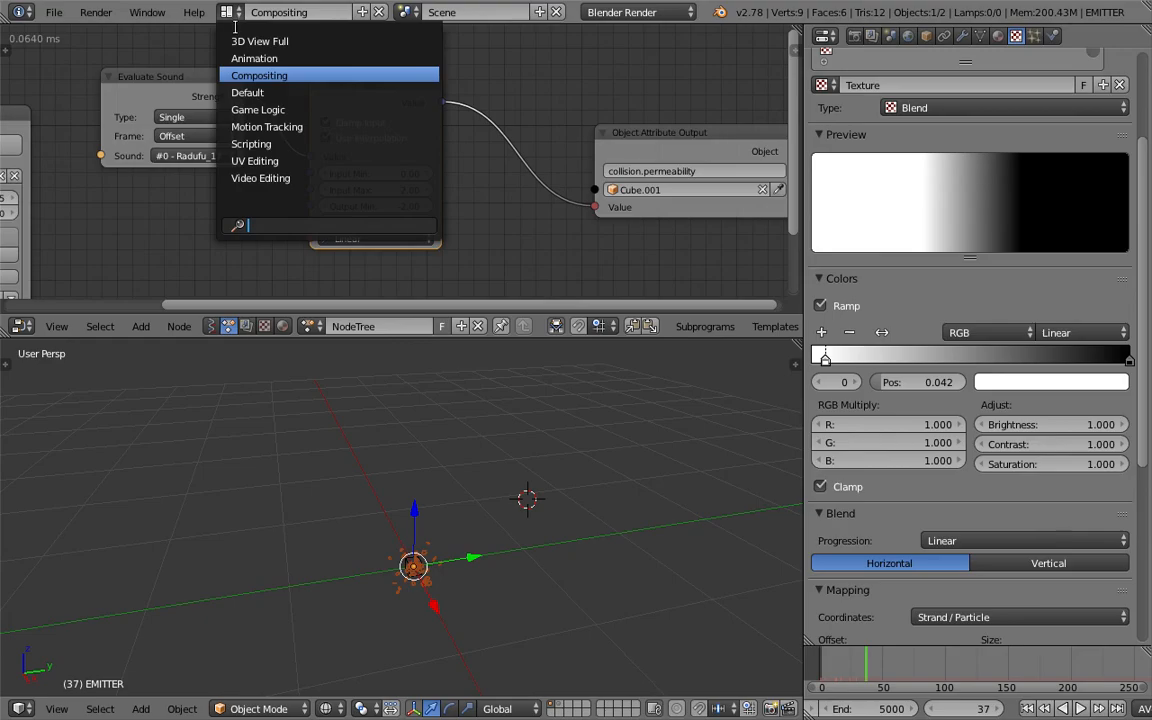
pyautogui.click(225, 39)
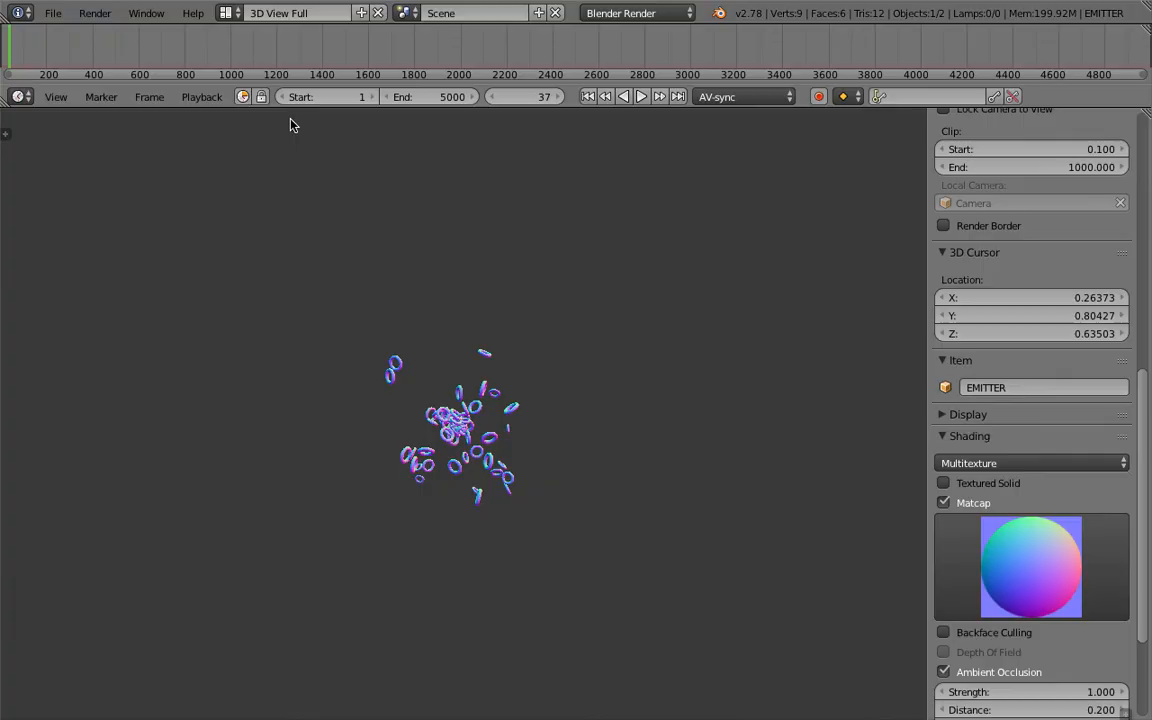
pyautogui.click(589, 96)
pyautogui.click(641, 96)
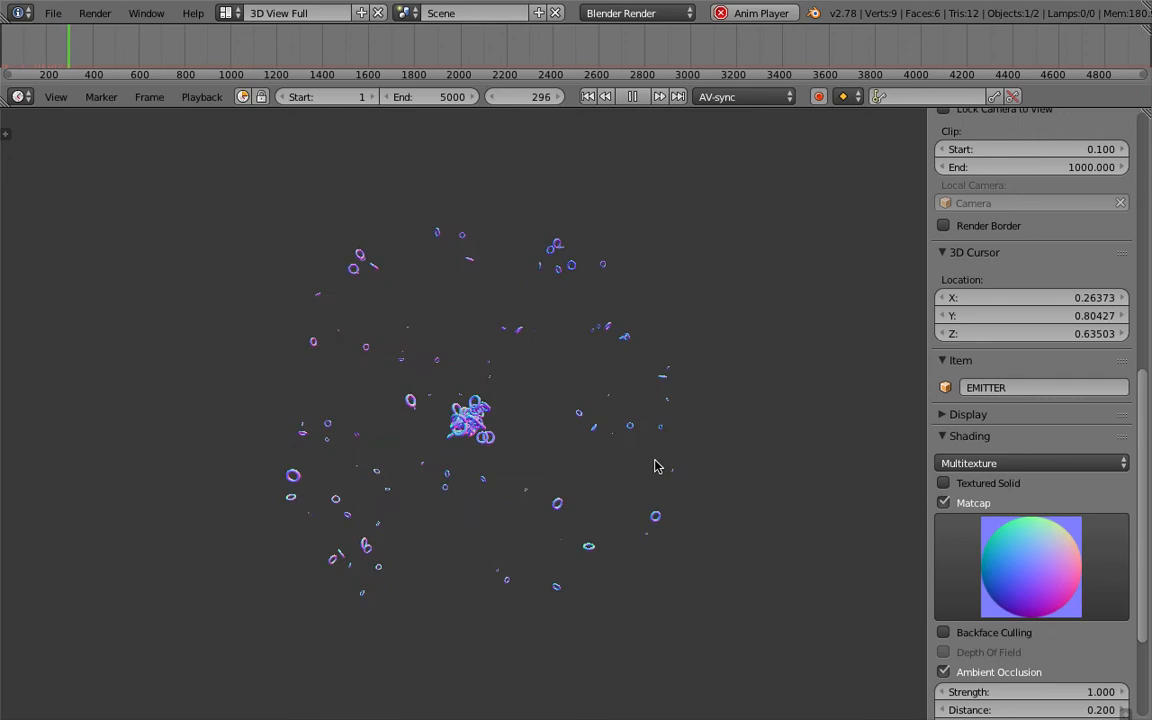
pyautogui.click(228, 14)
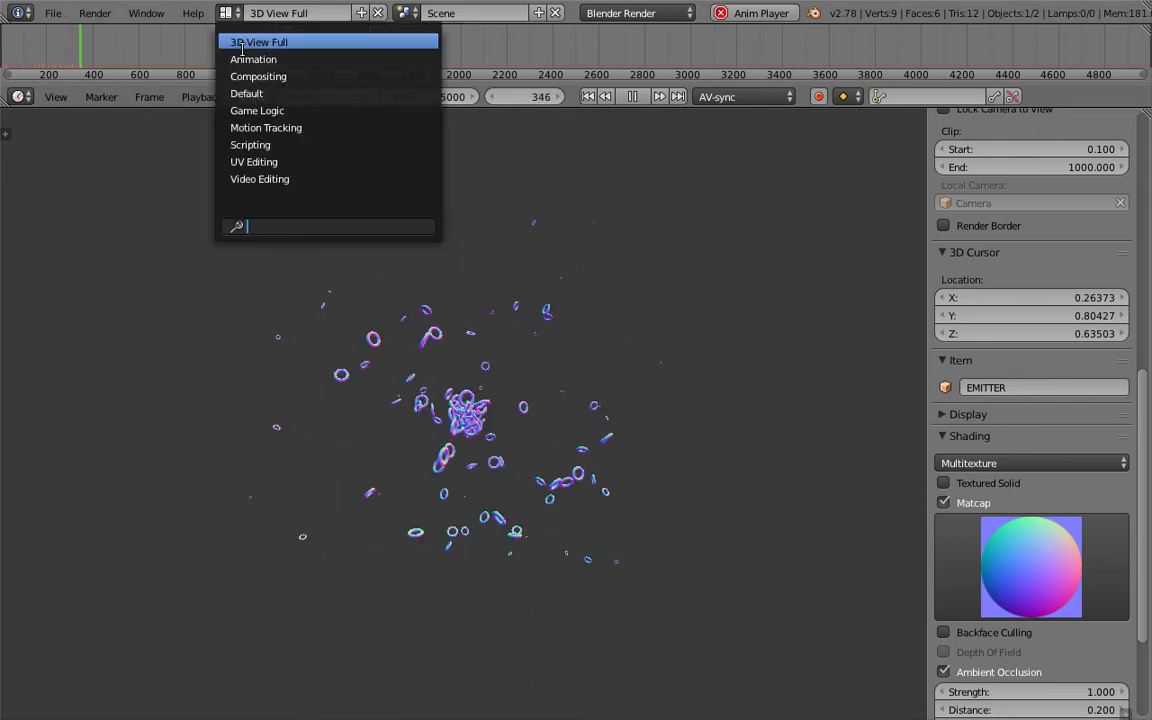
pyautogui.click(249, 77)
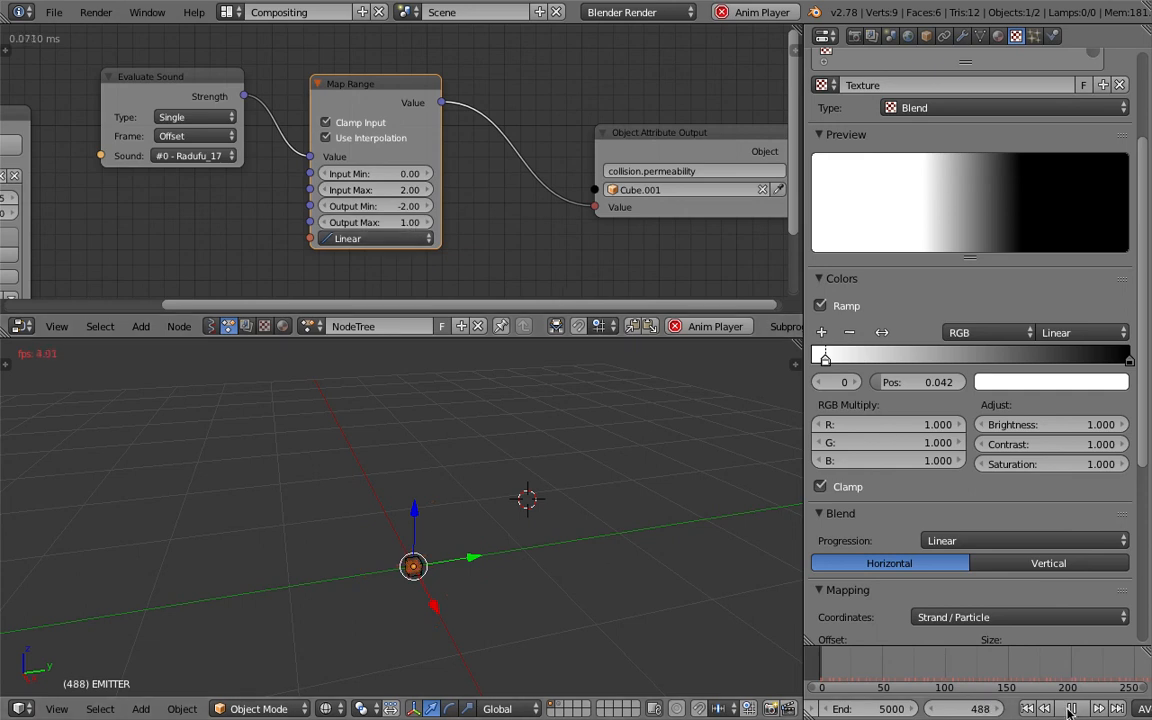
pyautogui.hotkey('alt', 'a')
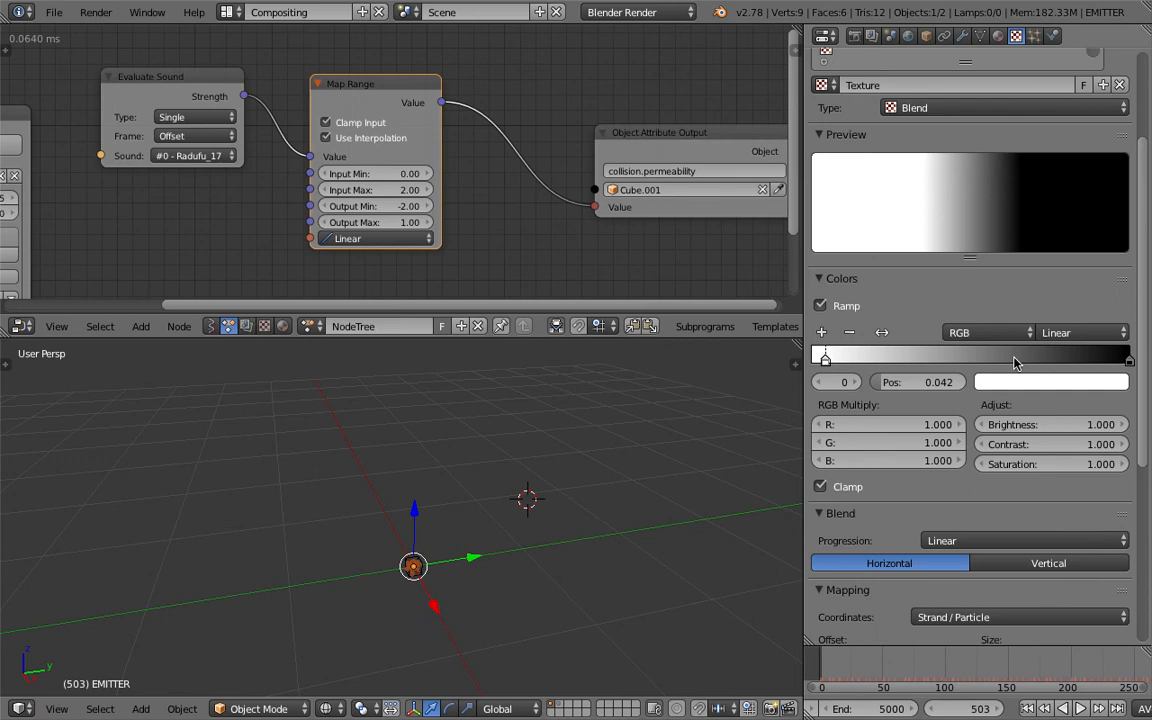
# - Add a third stop to the blend texture's colour ramp and place it at position 0, before the white stop
pyautogui.moveTo(880, 360); pyautogui.dragTo(967, 360)
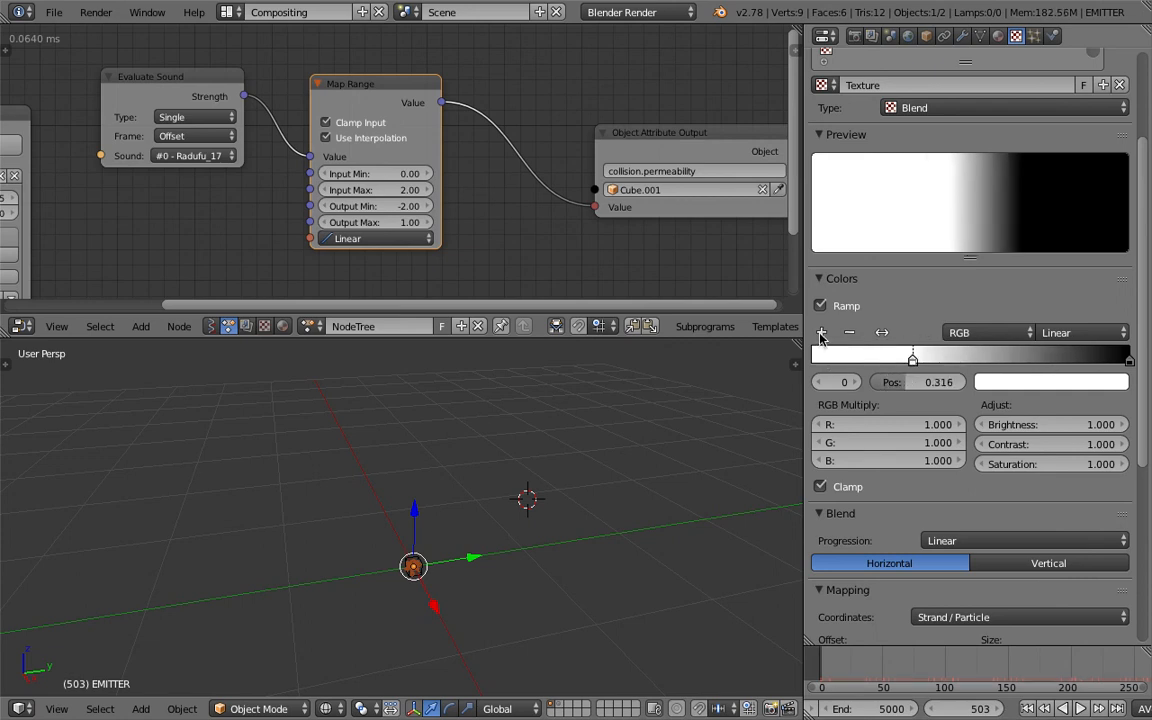
pyautogui.click(821, 334)
pyautogui.moveTo(912, 361); pyautogui.dragTo(893, 361)
pyautogui.moveTo(1020, 360); pyautogui.dragTo(931, 360)
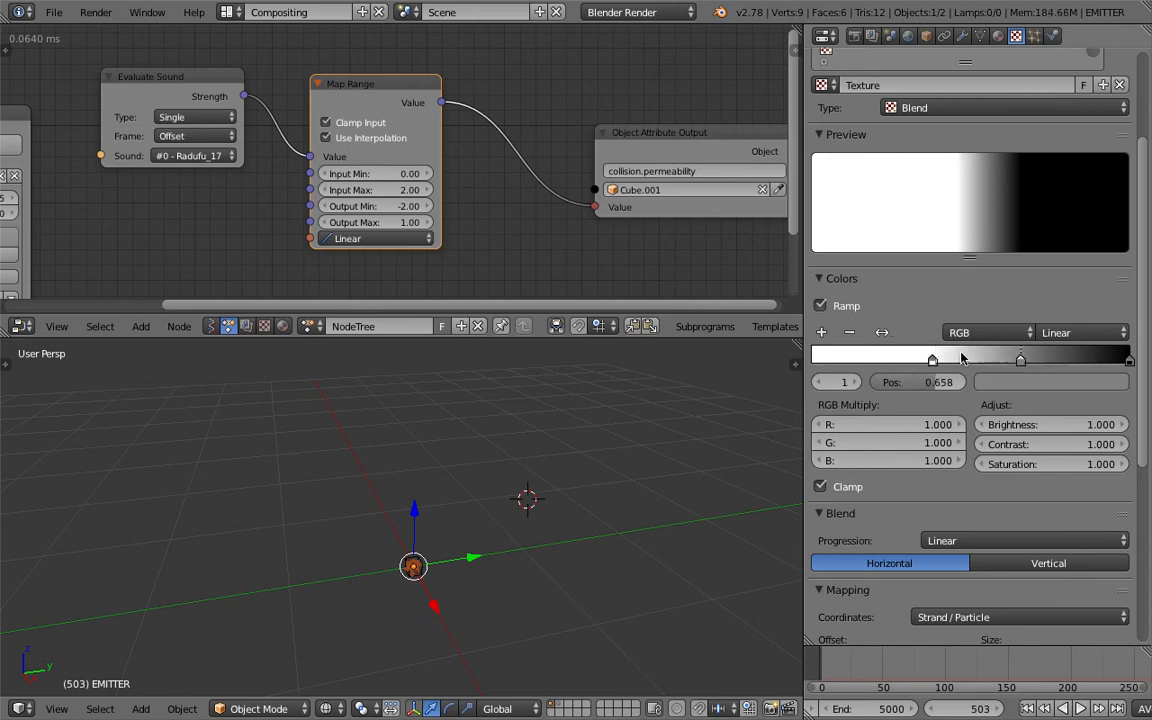
pyautogui.click(811, 357)
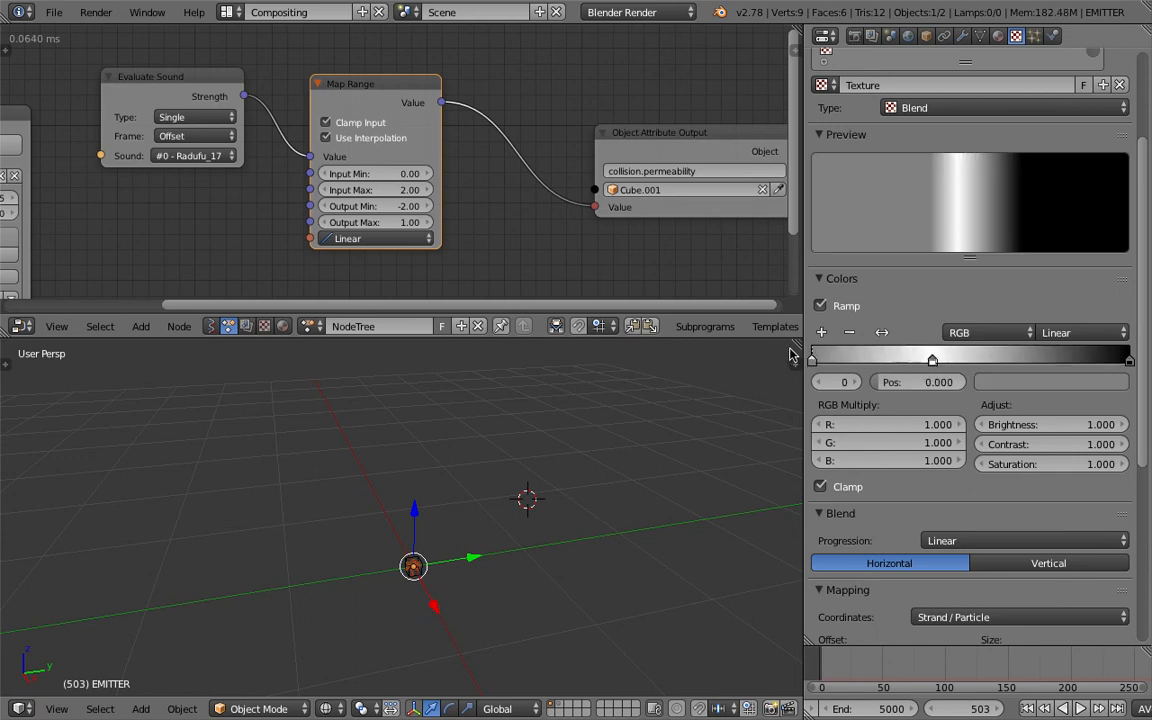
# - Make the ramp's first stop black and move the white stop to position 0.107
pyautogui.click(1024, 384)
pyautogui.moveTo(1114, 188); pyautogui.dragTo(1114, 254)
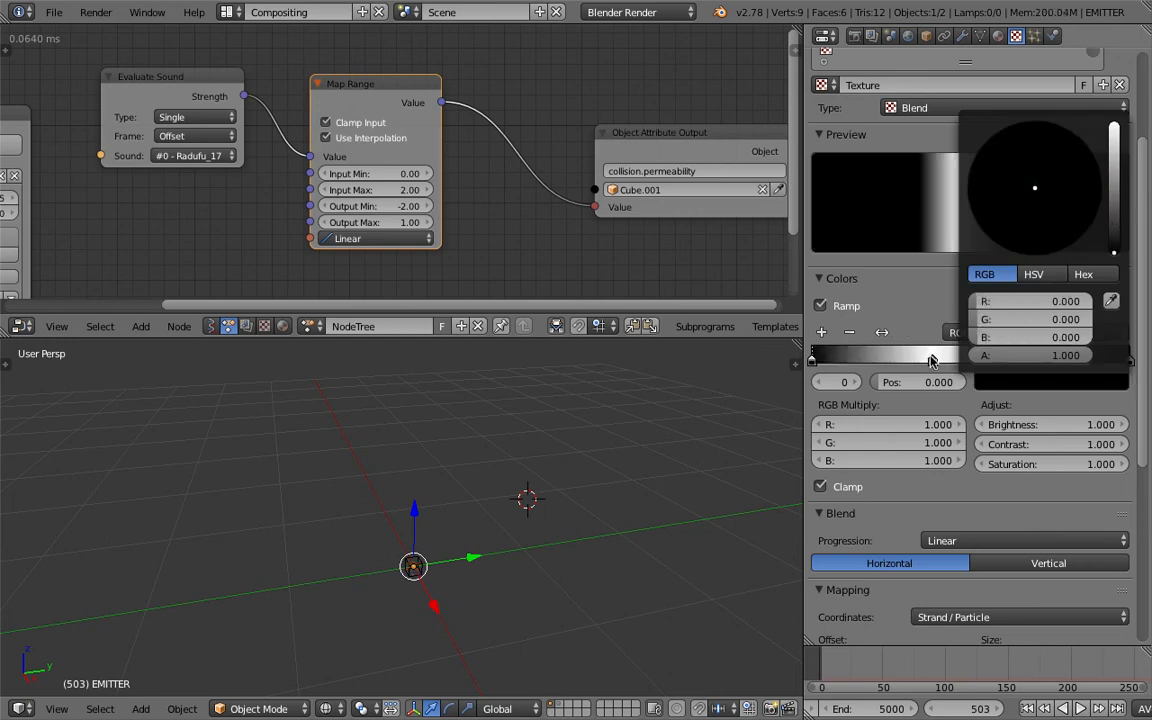
pyautogui.moveTo(931, 361); pyautogui.dragTo(844, 362)
# - Set the Map Range node's Output Min to -1.5 and turn off Use Interpolation
pyautogui.moveTo(490, 534); pyautogui.dragTo(437, 473, button='middle')
pyautogui.click(387, 205)
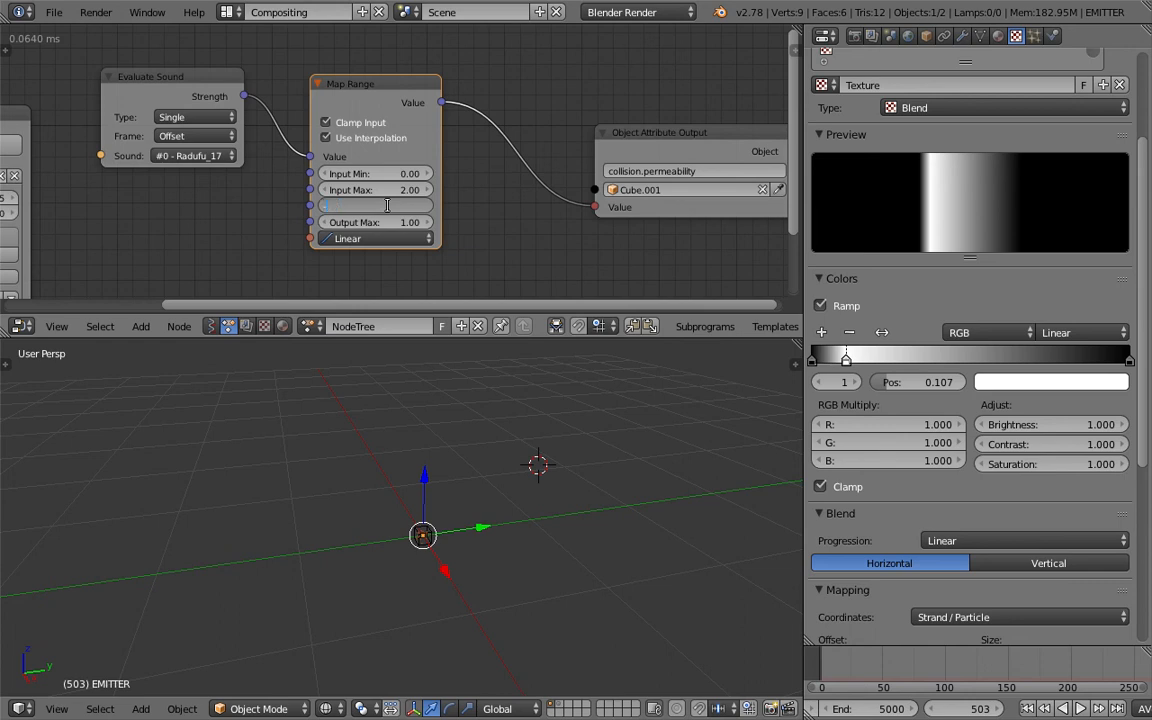
pyautogui.press('Return')
pyautogui.click(350, 238)
pyautogui.click(360, 219)
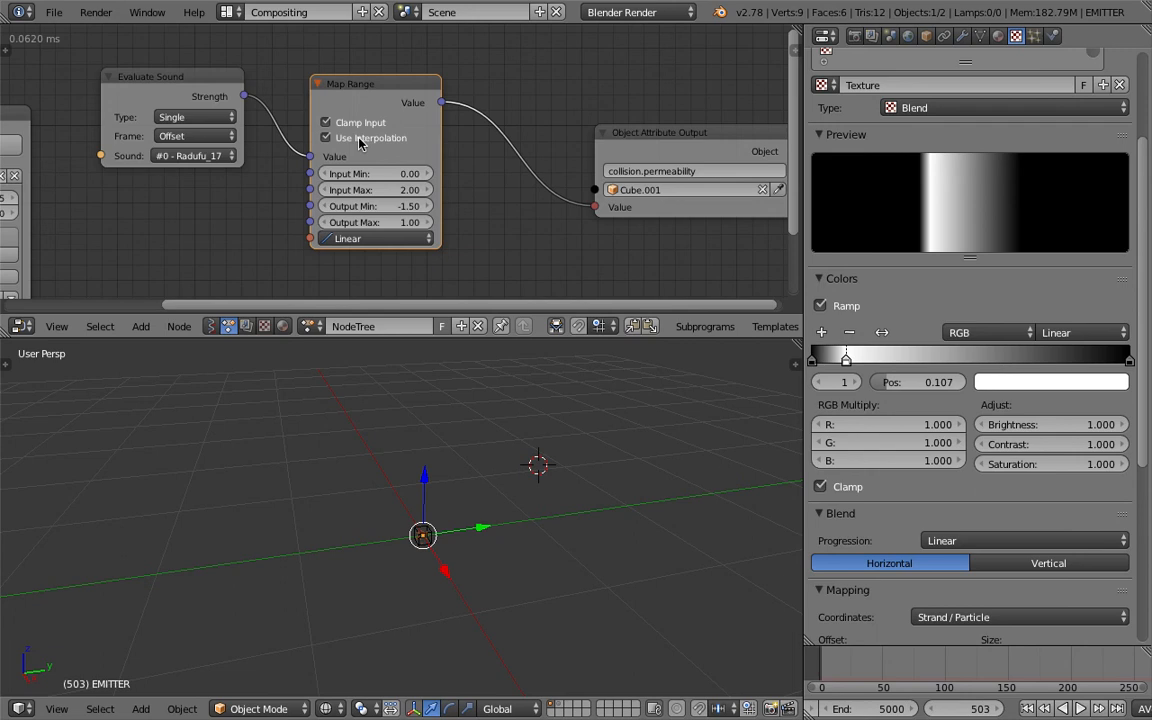
pyautogui.click(375, 139)
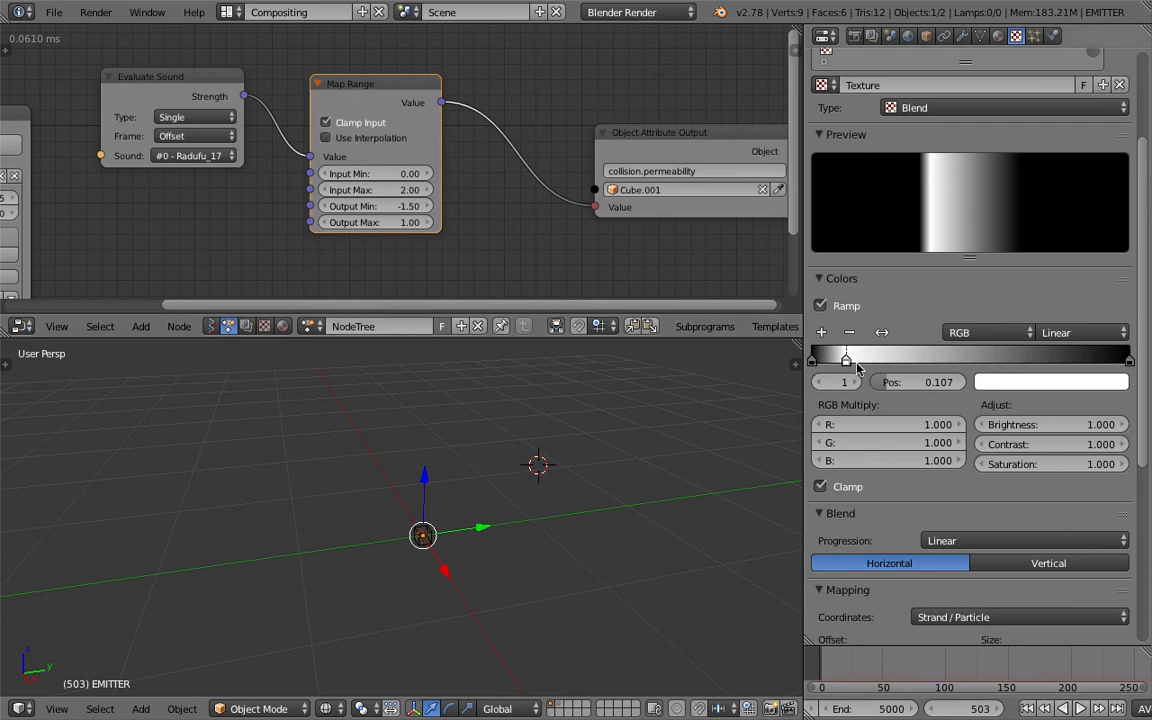
# - Move the ramp's white stop to position 0.119 and save the file at the first frame in the 3D View Full layout
pyautogui.moveTo(855, 357); pyautogui.dragTo(841, 360)
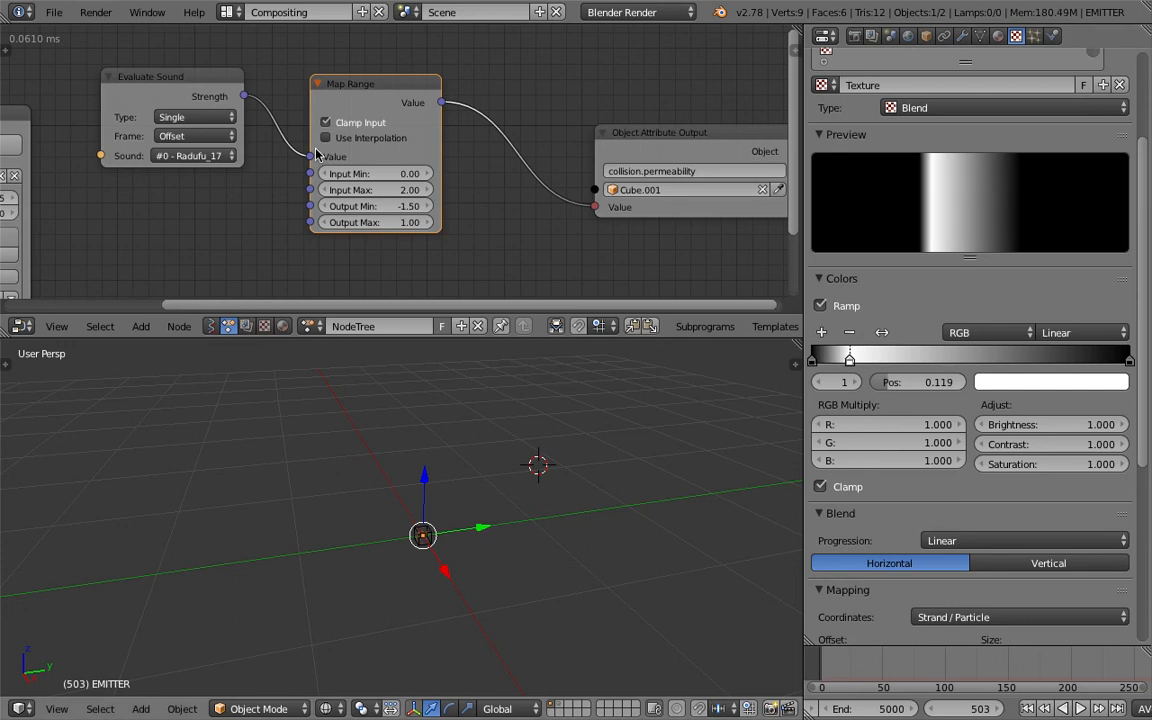
pyautogui.click(232, 12)
pyautogui.click(255, 39)
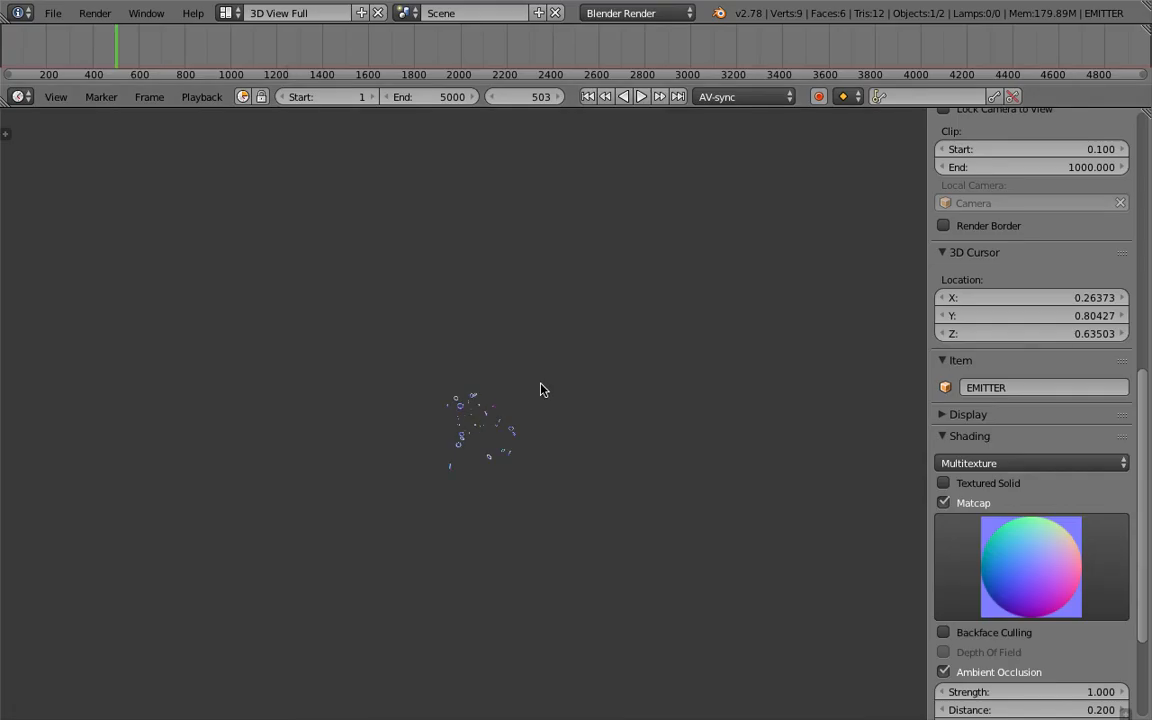
pyautogui.click(588, 96)
pyautogui.hotkey('ctrl', 's')
pyautogui.click(614, 343)
# - Play the updated particle animation, cancel playback and save the file again
pyautogui.click(641, 96)
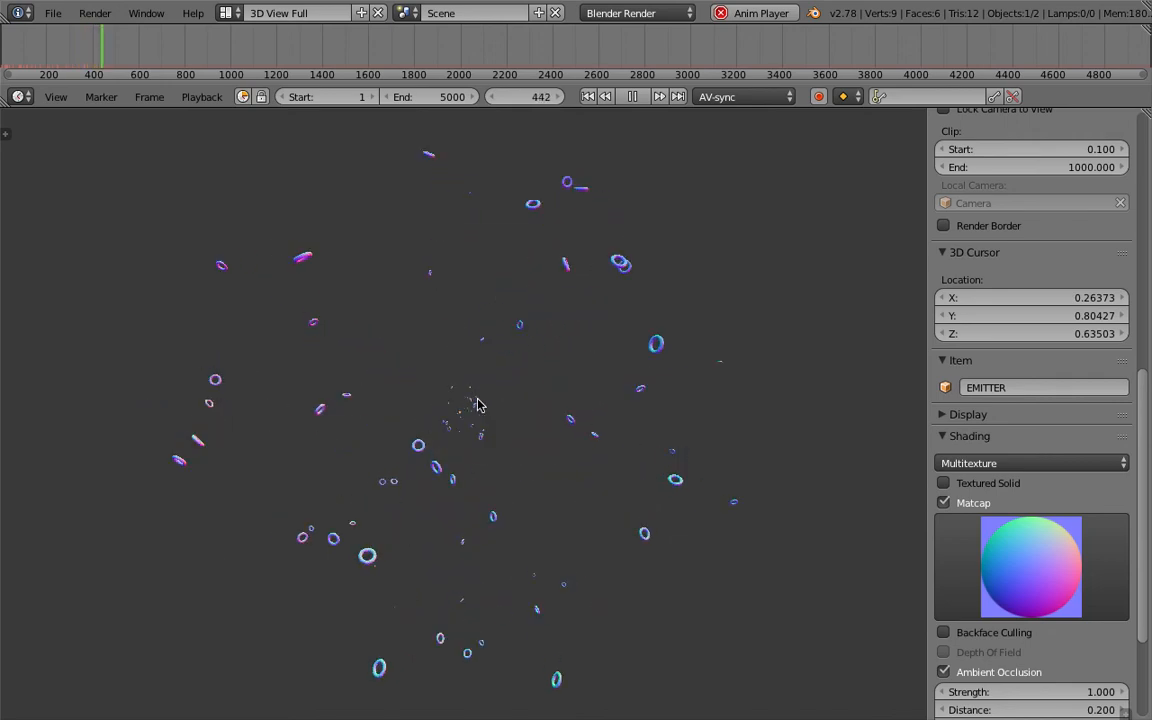
pyautogui.press('Escape')
pyautogui.hotkey('ctrl', 's')
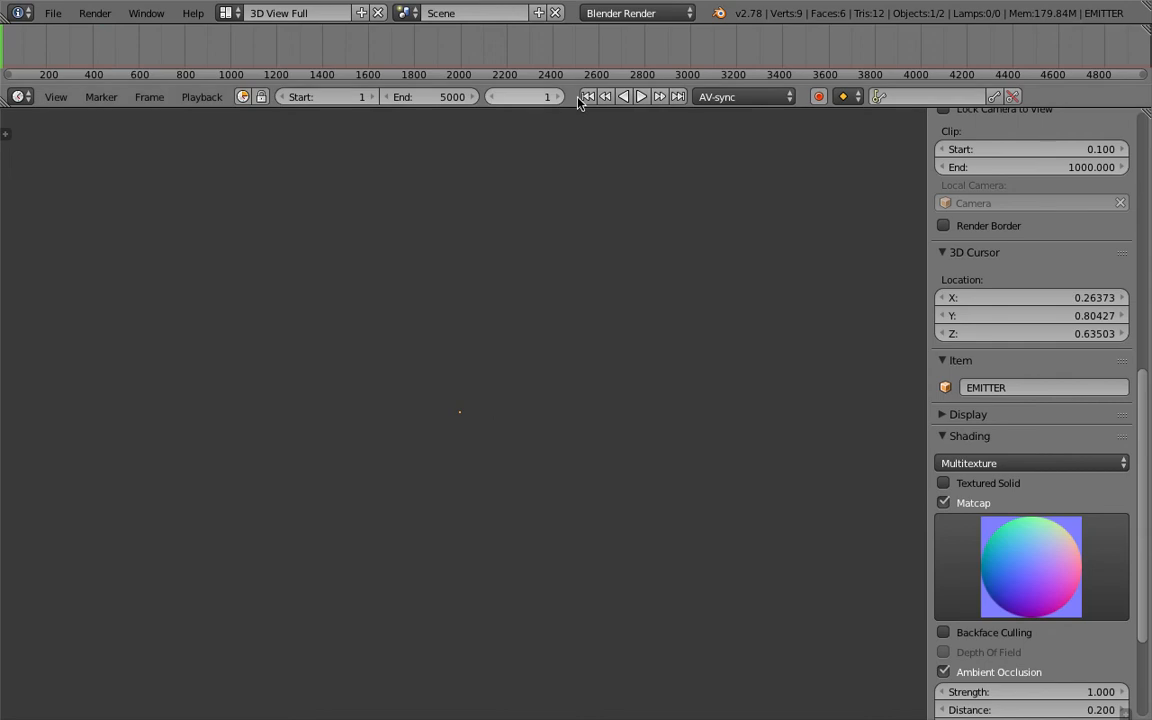